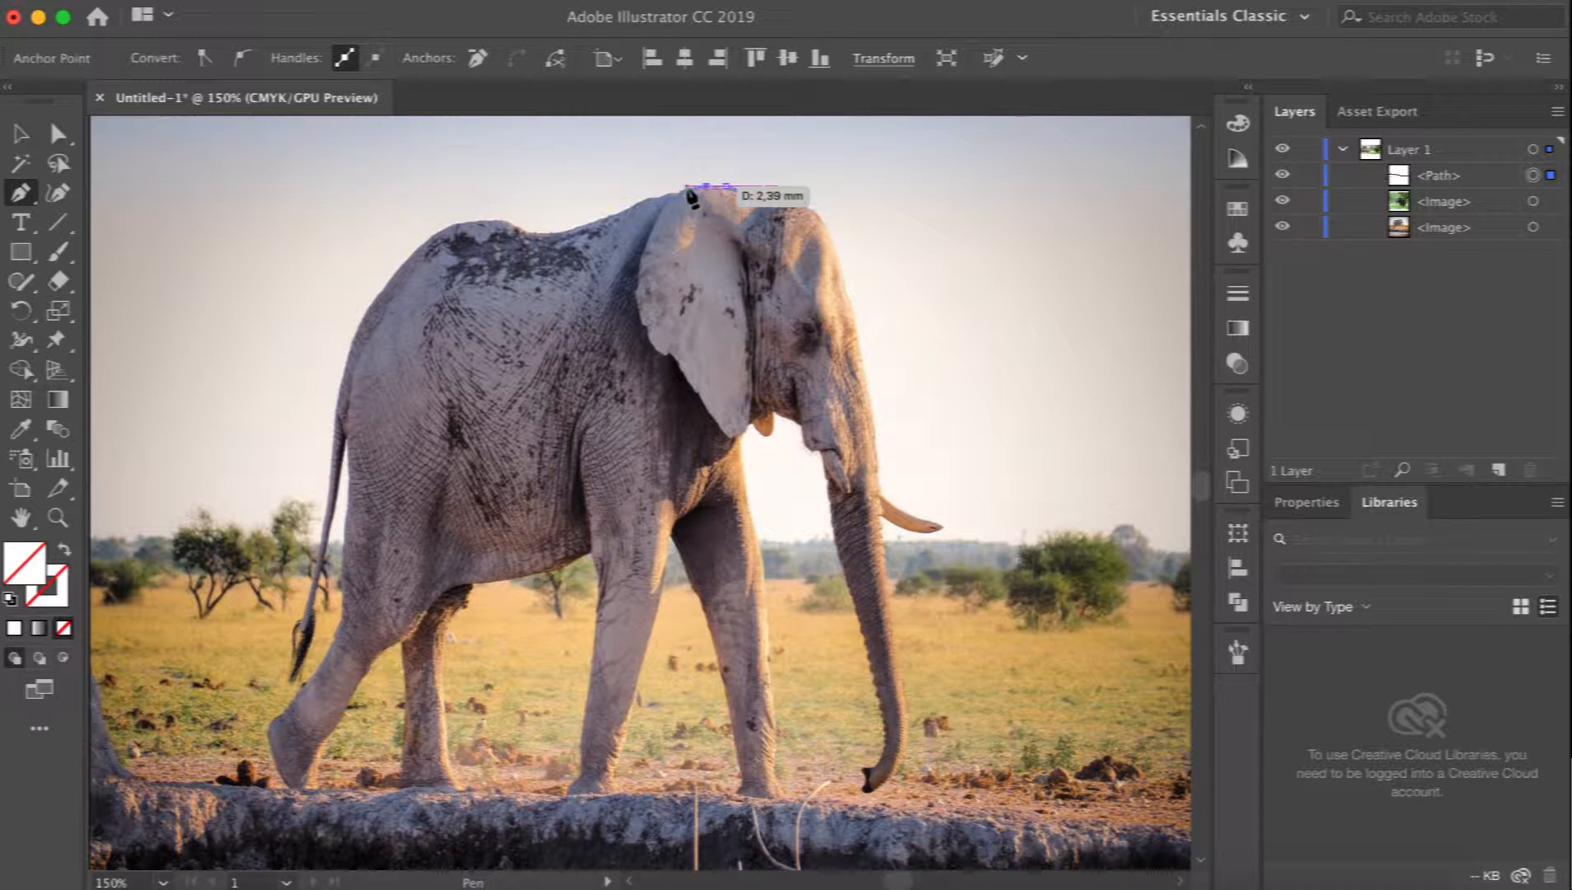
Trace the walking elephant's outline with the Pen tool from the top of the head along the back to the rump.
click(686, 190)
click(676, 193)
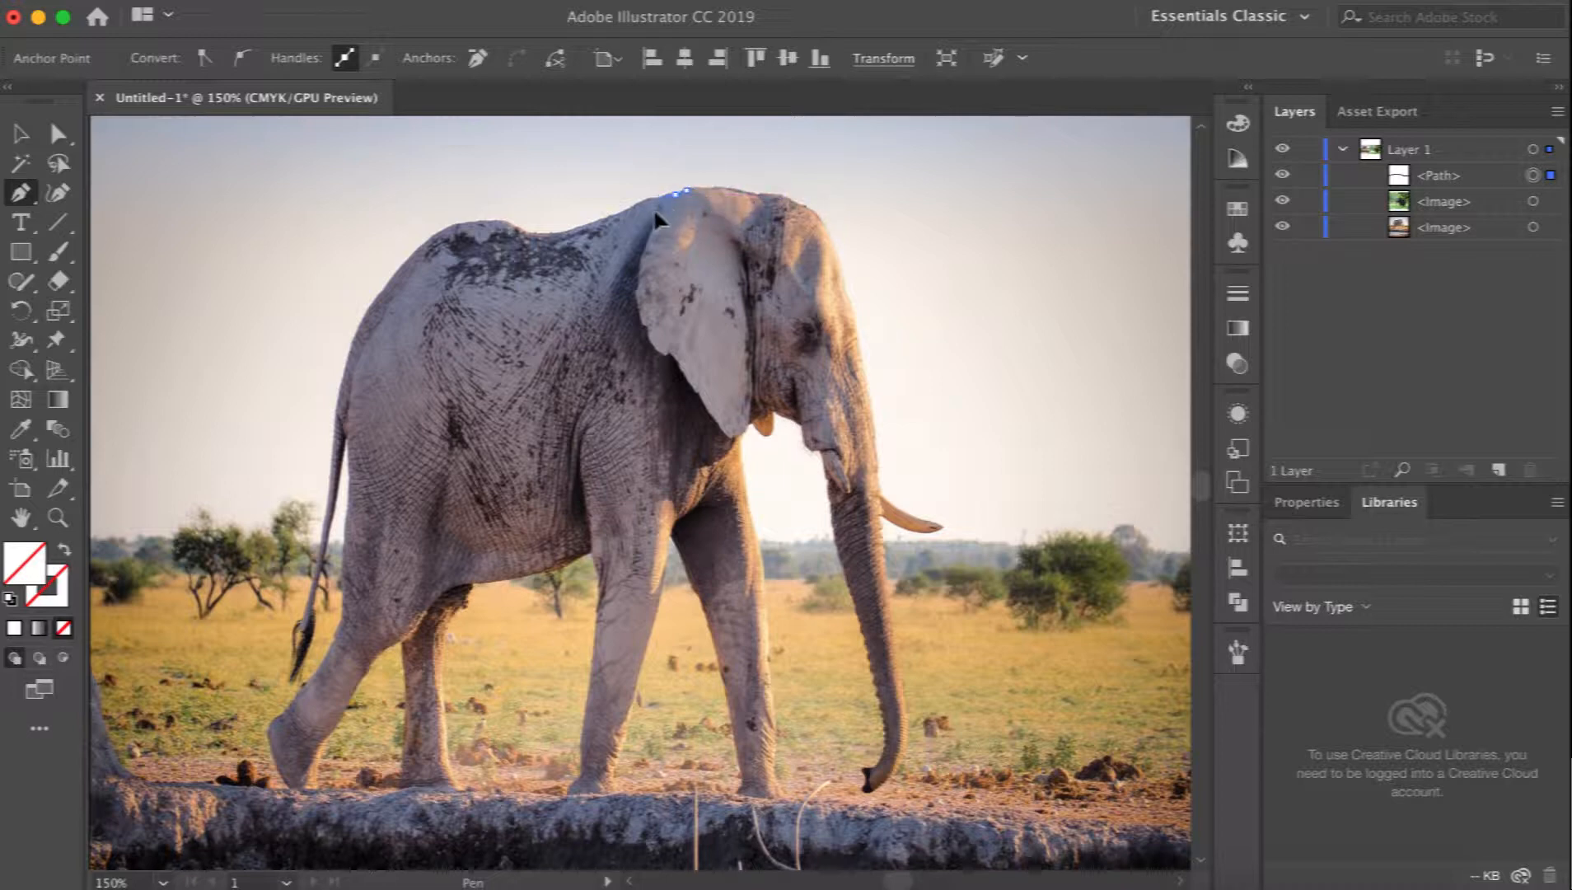
drag(661, 196, 638, 193)
click(649, 196)
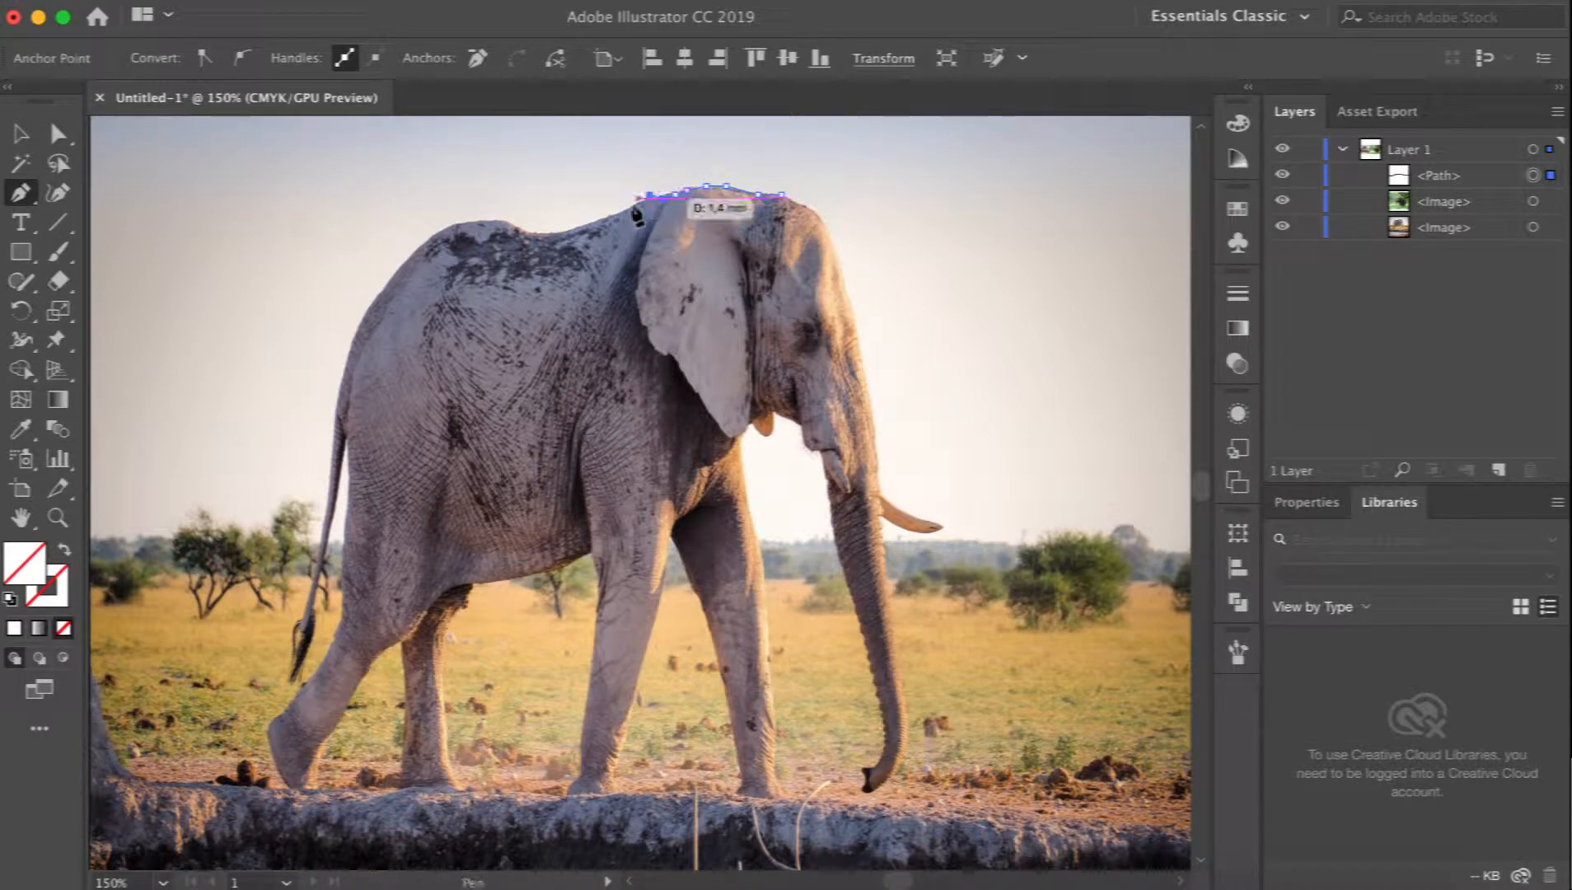
click(602, 212)
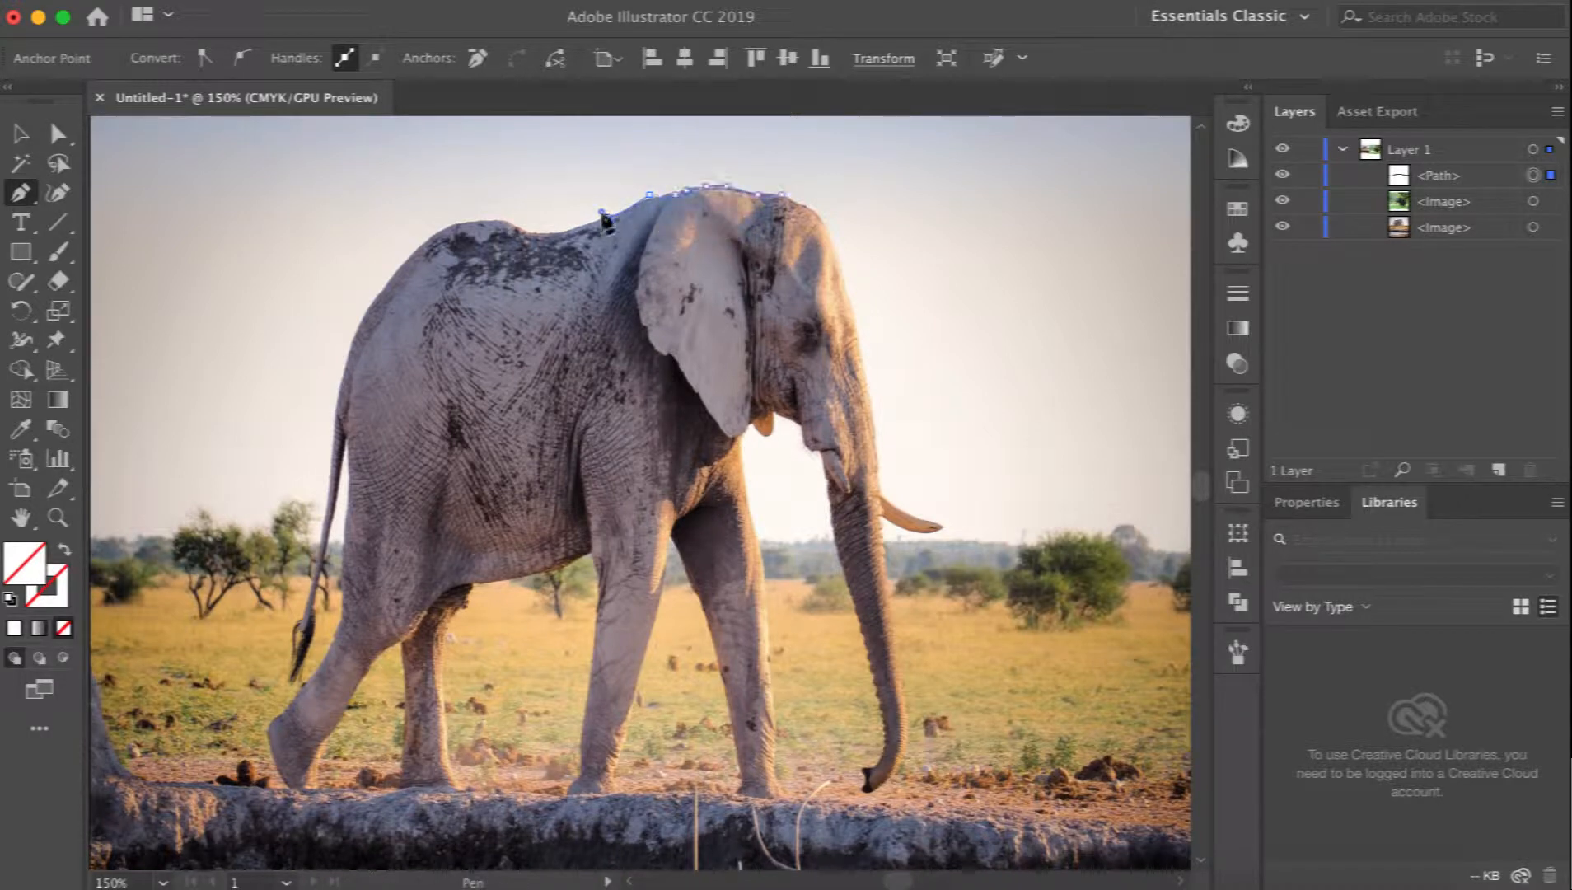
drag(607, 217, 563, 232)
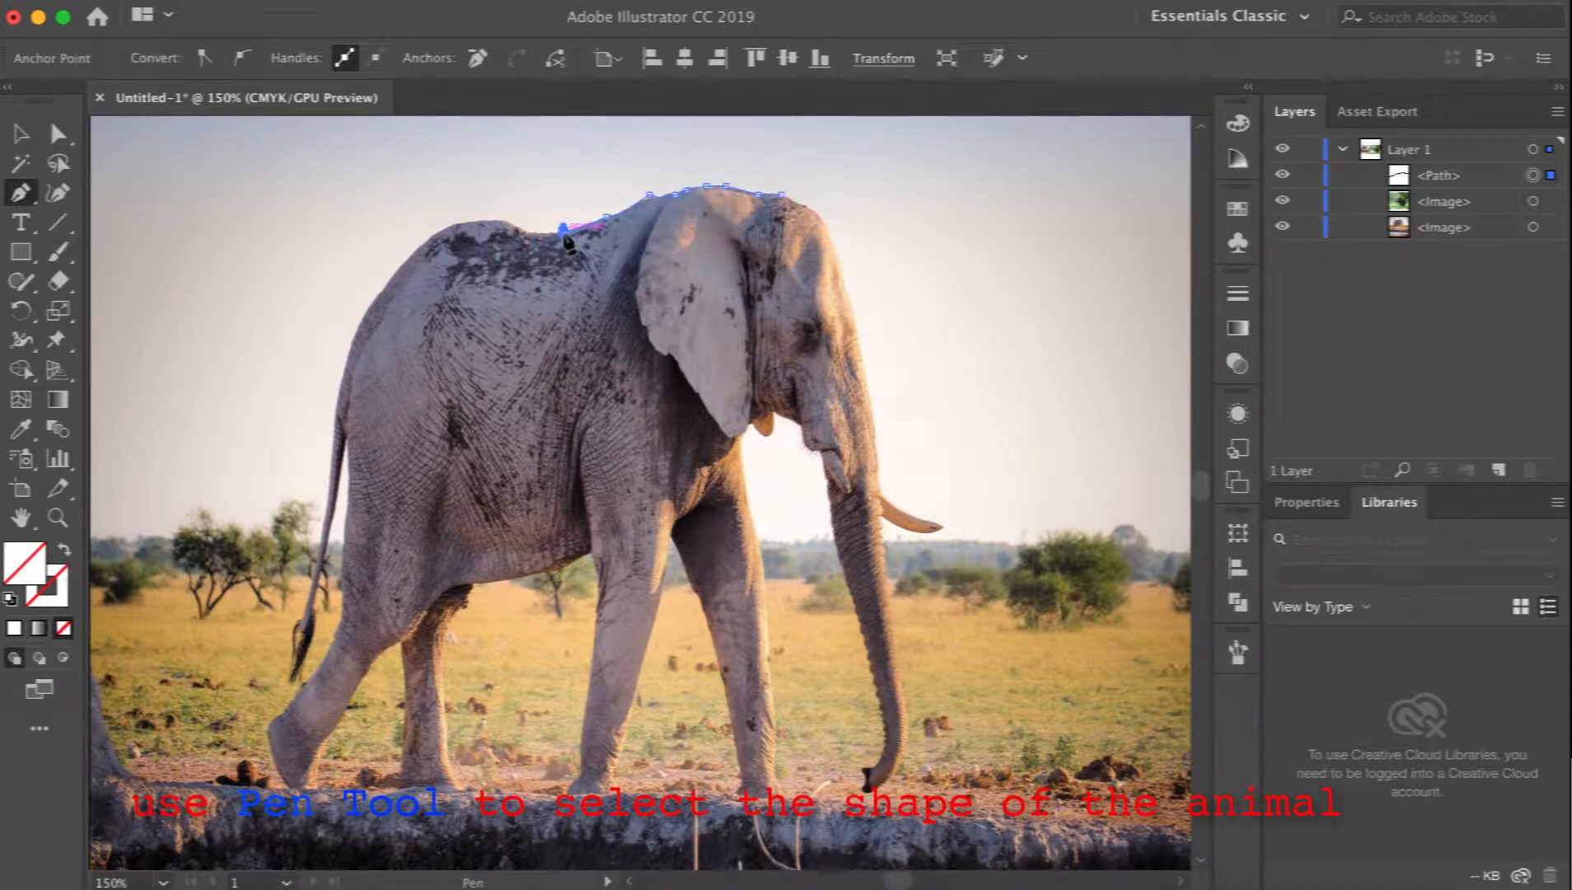
click(521, 228)
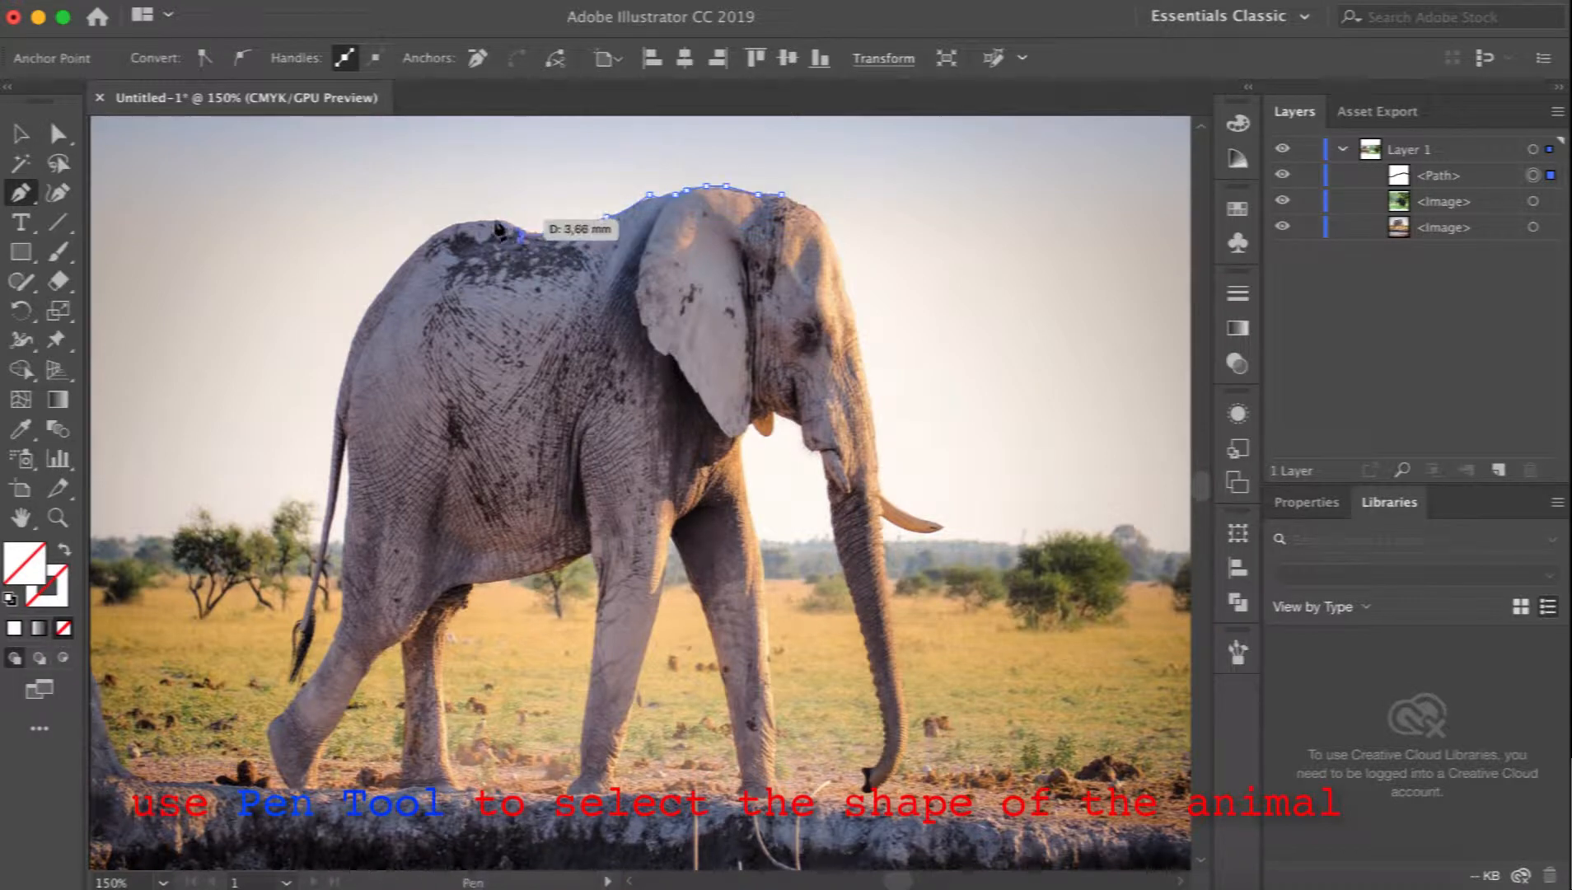
drag(502, 218, 439, 243)
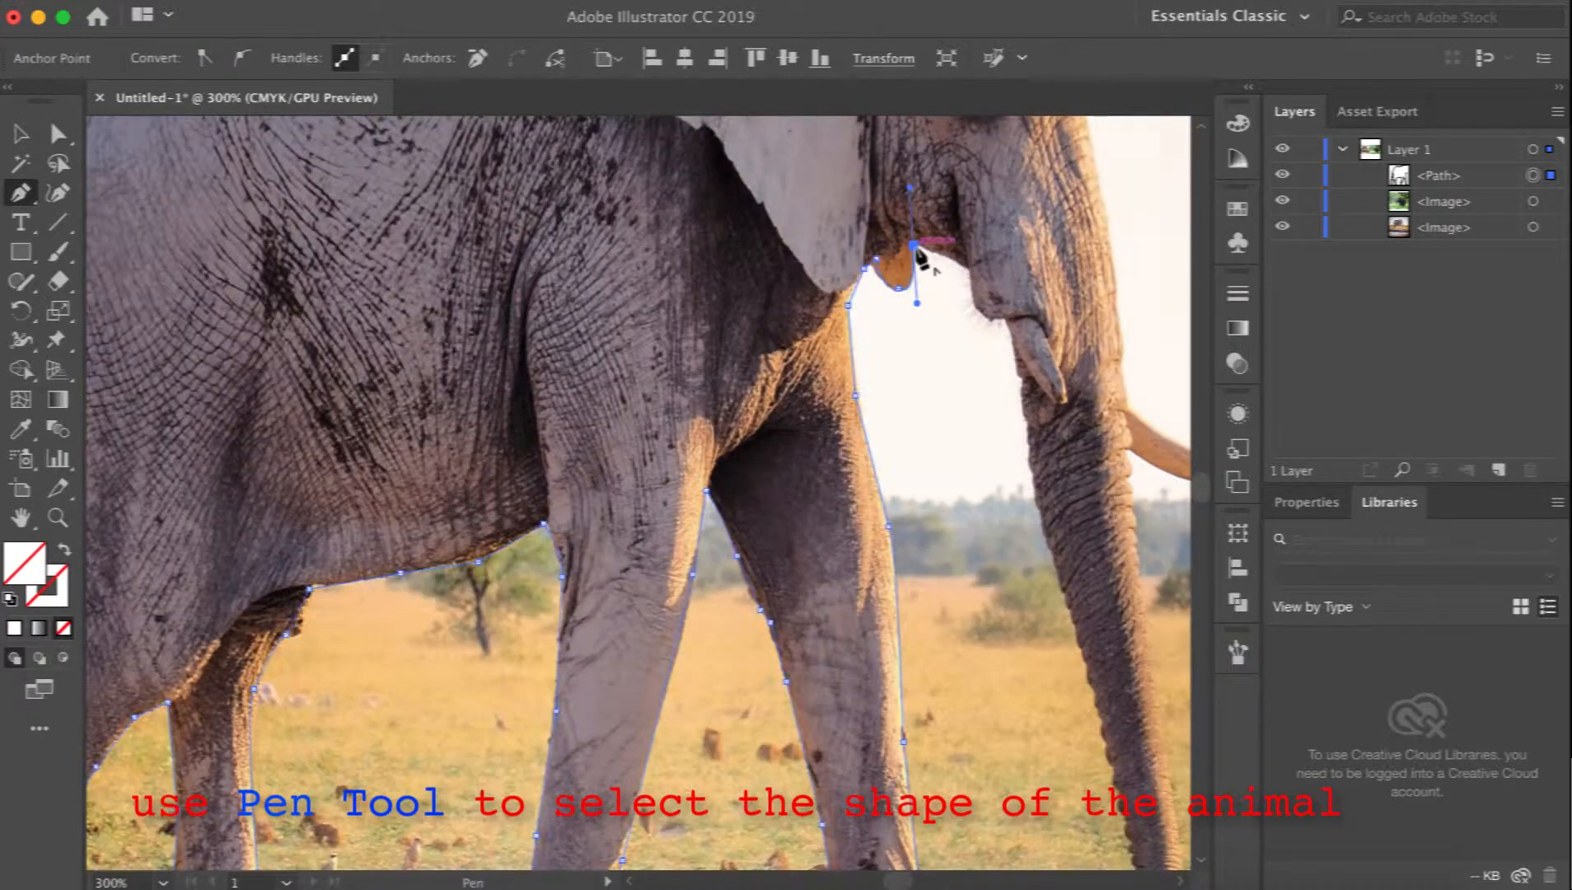
Continue the Pen tool outline around the elephant's chin, trunk and tusk, and up the forehead to the top of the head.
click(915, 246)
drag(951, 255, 958, 262)
drag(1064, 414, 1068, 404)
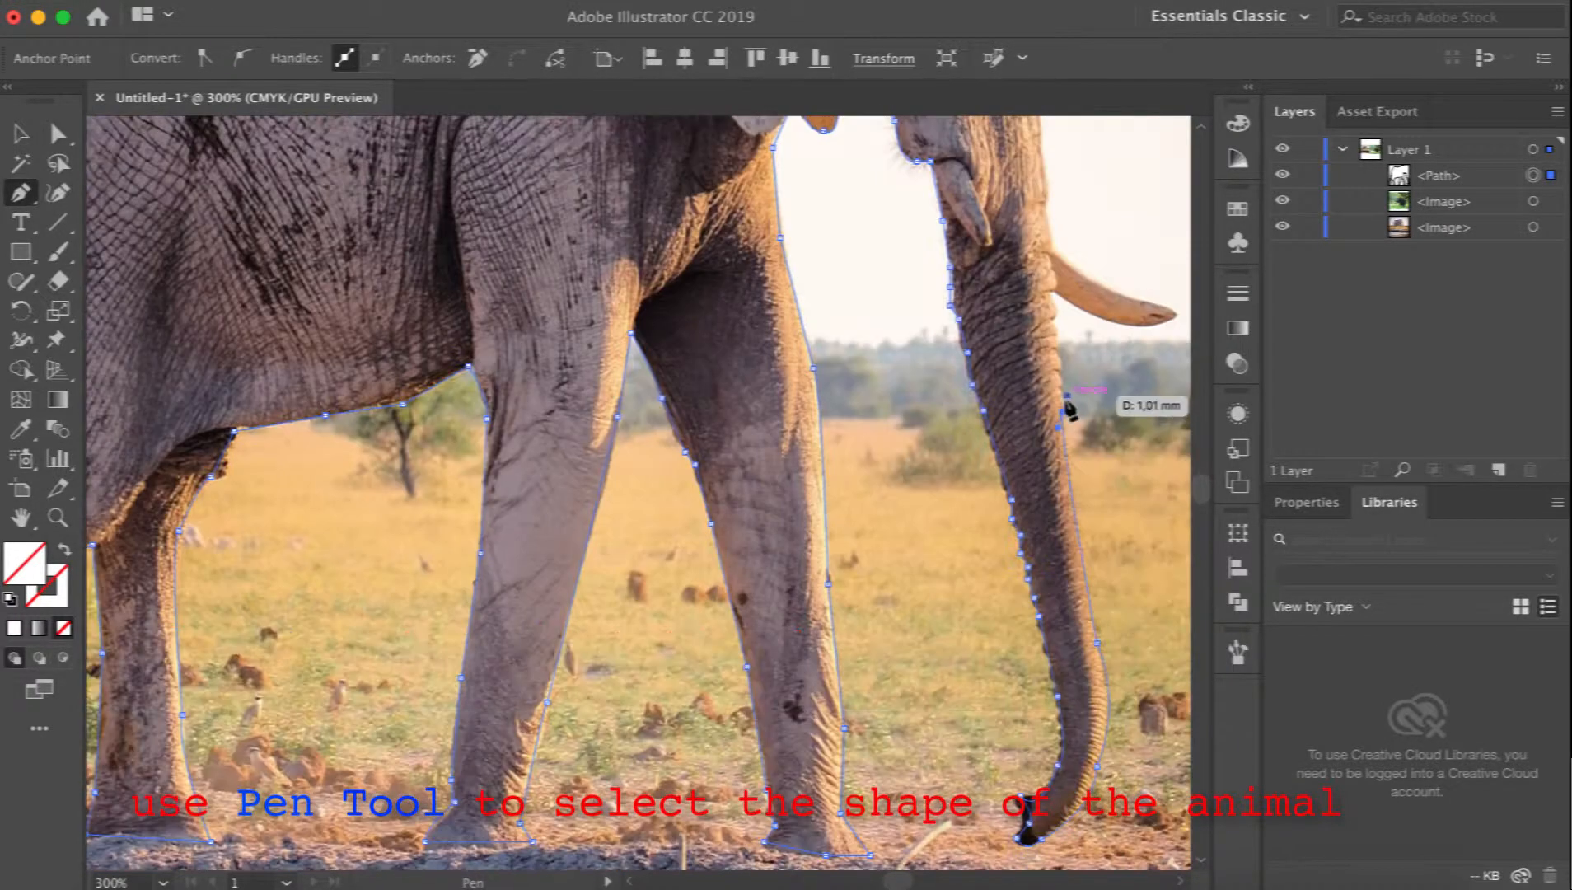
mouse_move(929, 317)
mouse_down()
mouse_move(1059, 313)
mouse_move(1035, 288)
mouse_move(967, 295)
mouse_up()
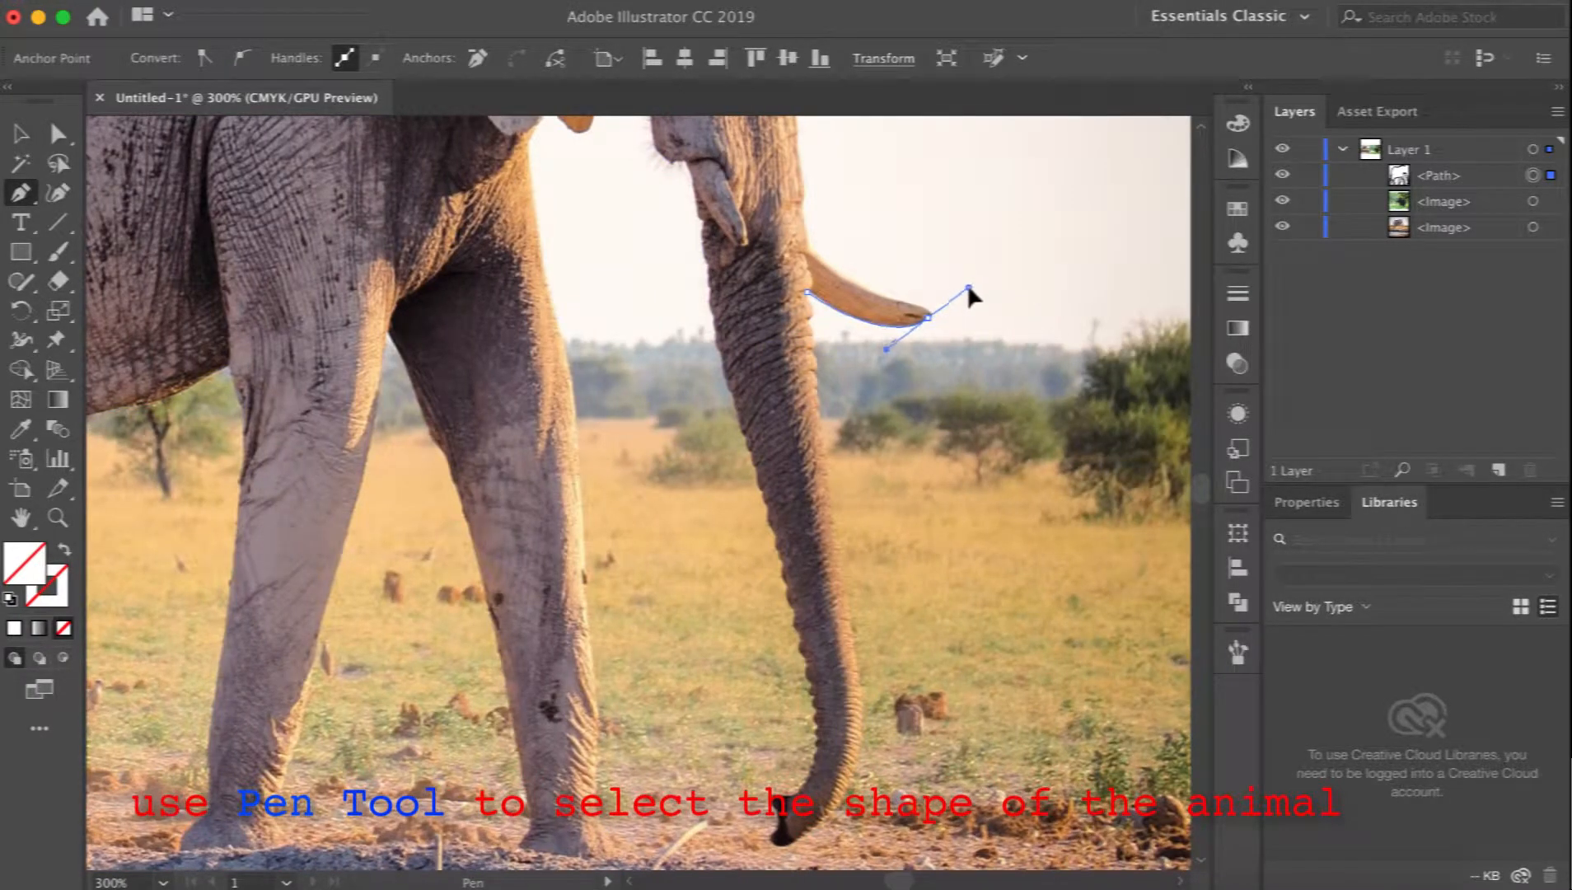
click(930, 321)
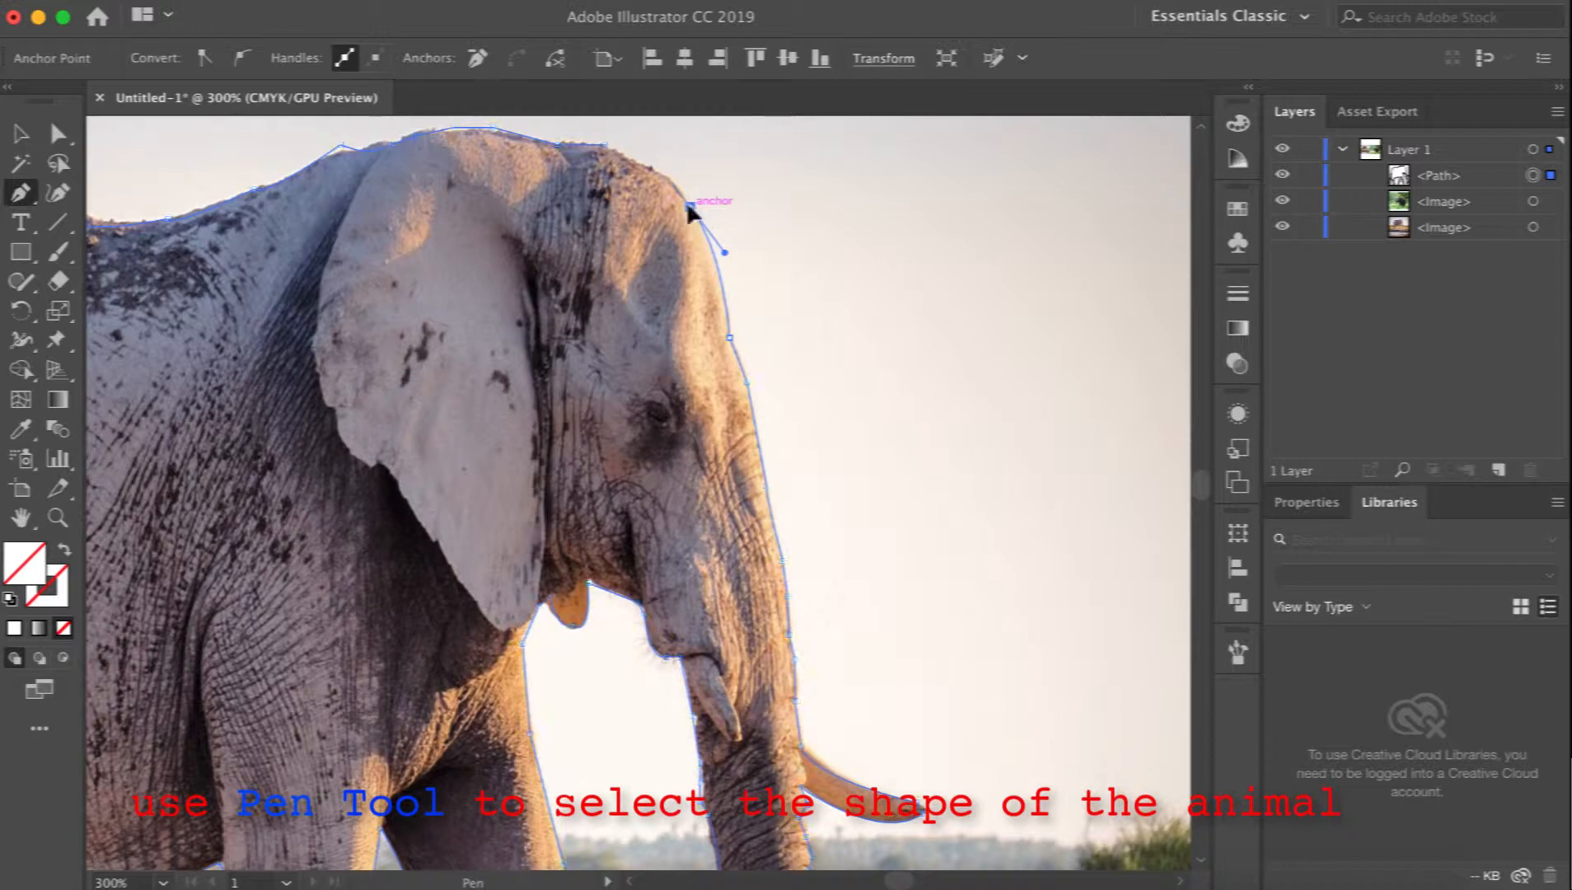
drag(651, 168, 631, 173)
click(631, 158)
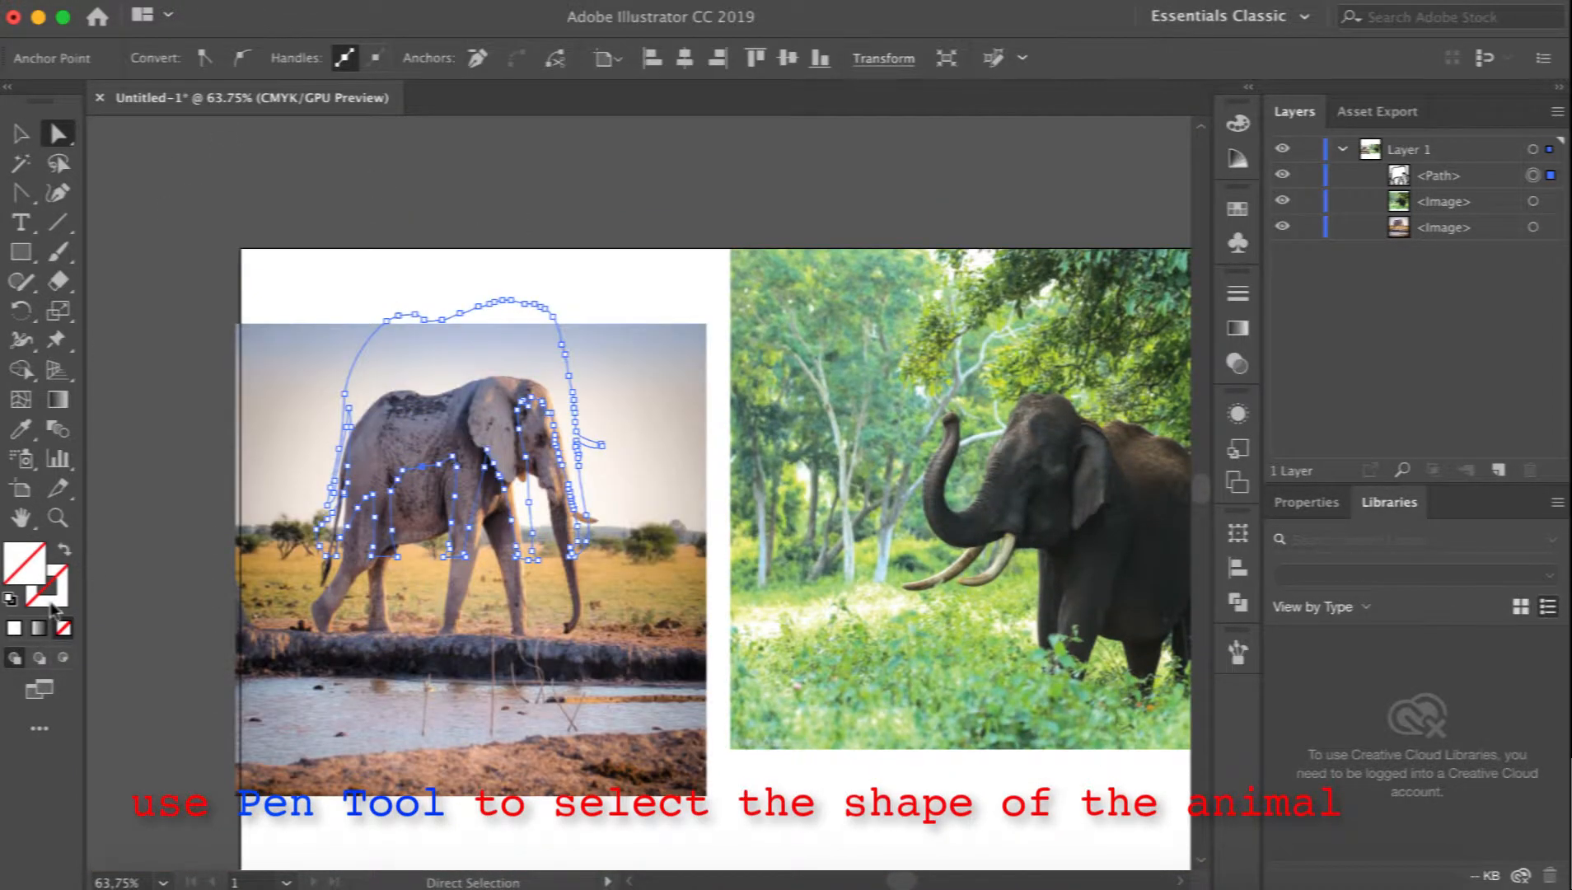
Give the traced elephant path a black stroke and hide the walking elephant photo.
click(53, 610)
click(937, 151)
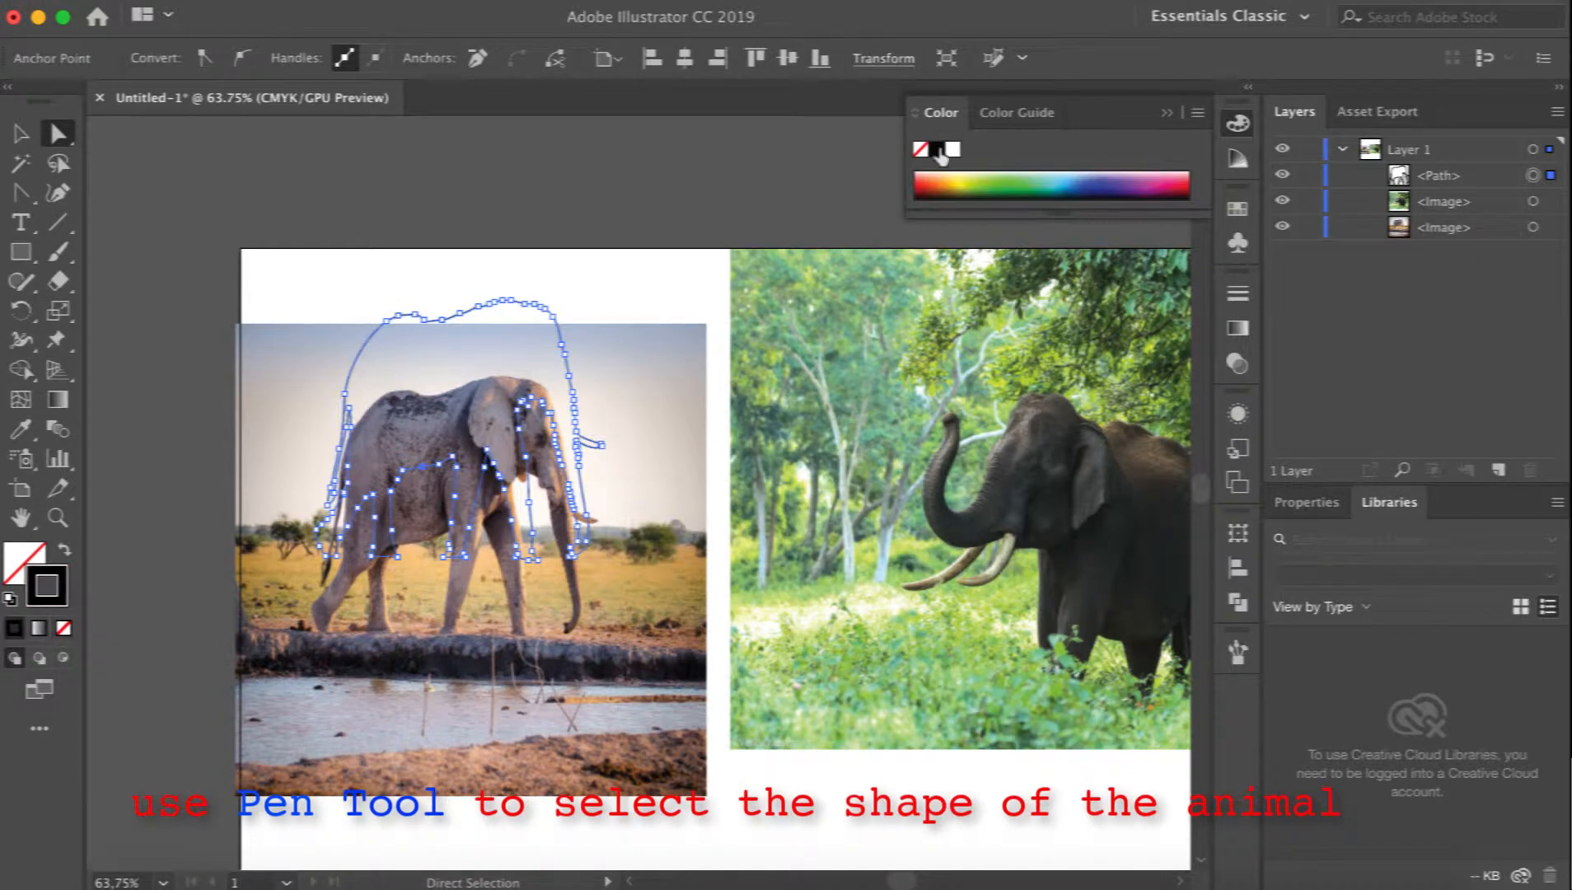
click(1428, 177)
click(1282, 226)
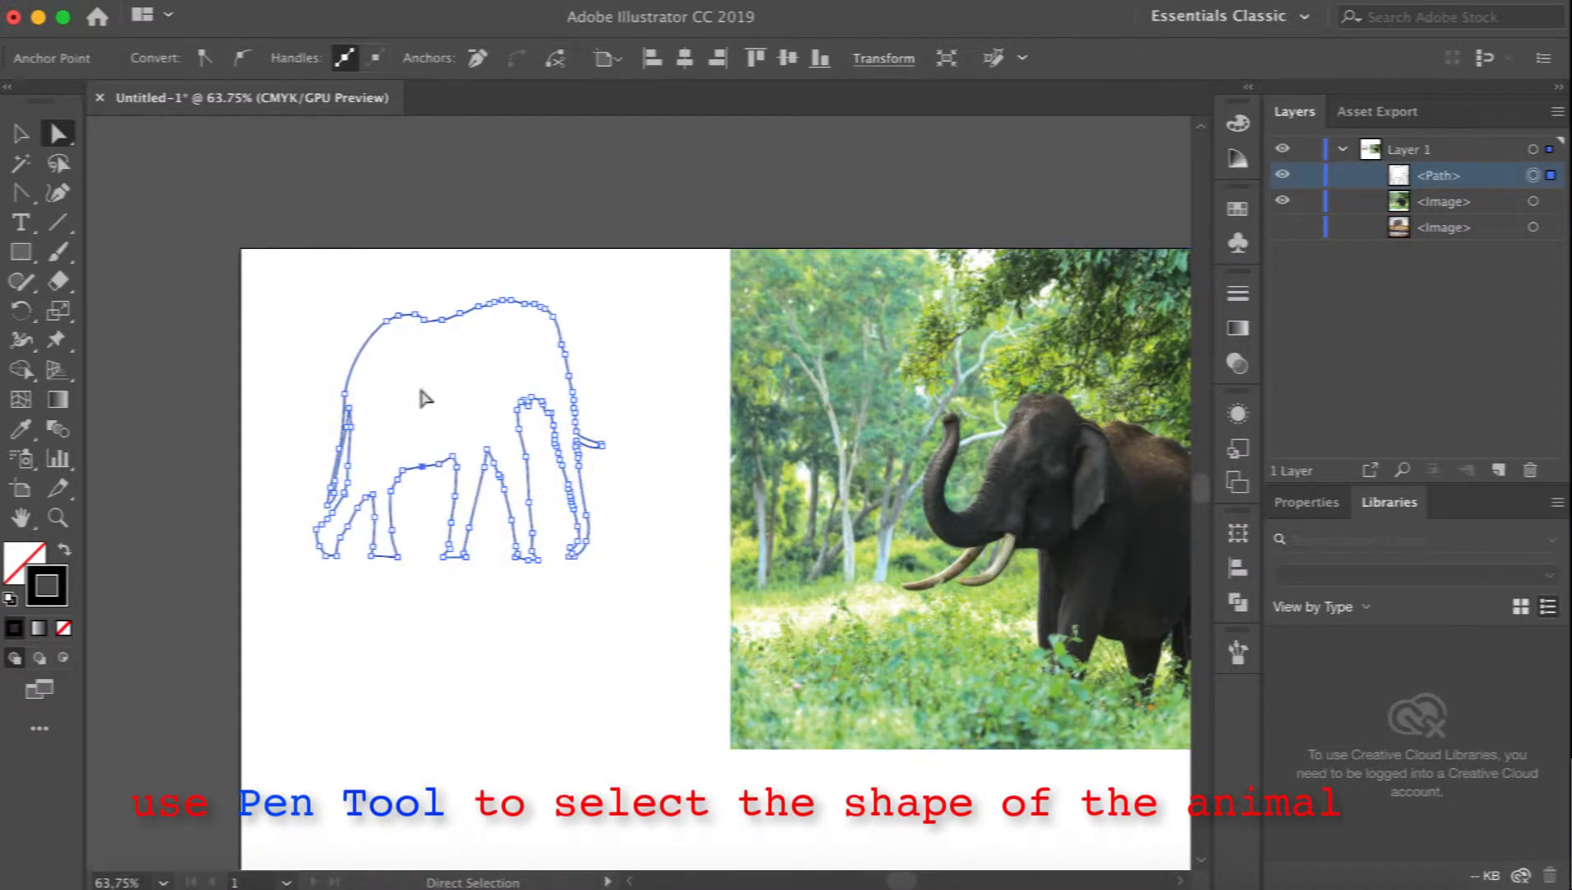
Select the whole walking elephant outline and scale it down slightly.
click(539, 416)
click(22, 134)
click(420, 321)
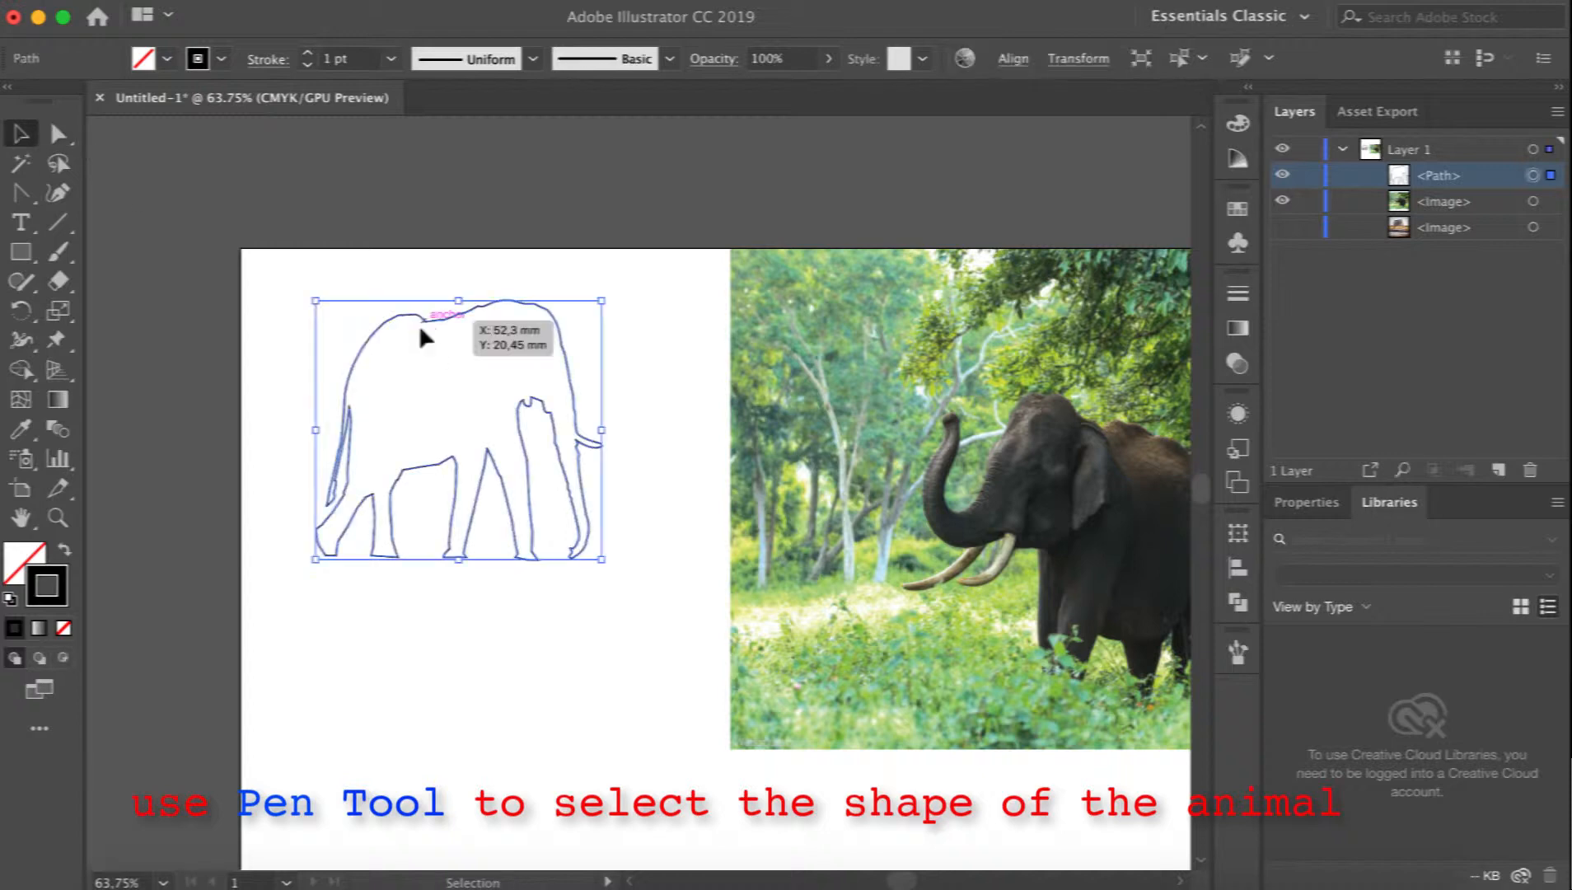
drag(603, 300, 550, 328)
click(625, 369)
Delete the hidden walking elephant photo and move its outline lower on the artboard.
click(1415, 229)
click(1528, 471)
click(1443, 202)
drag(523, 396, 494, 491)
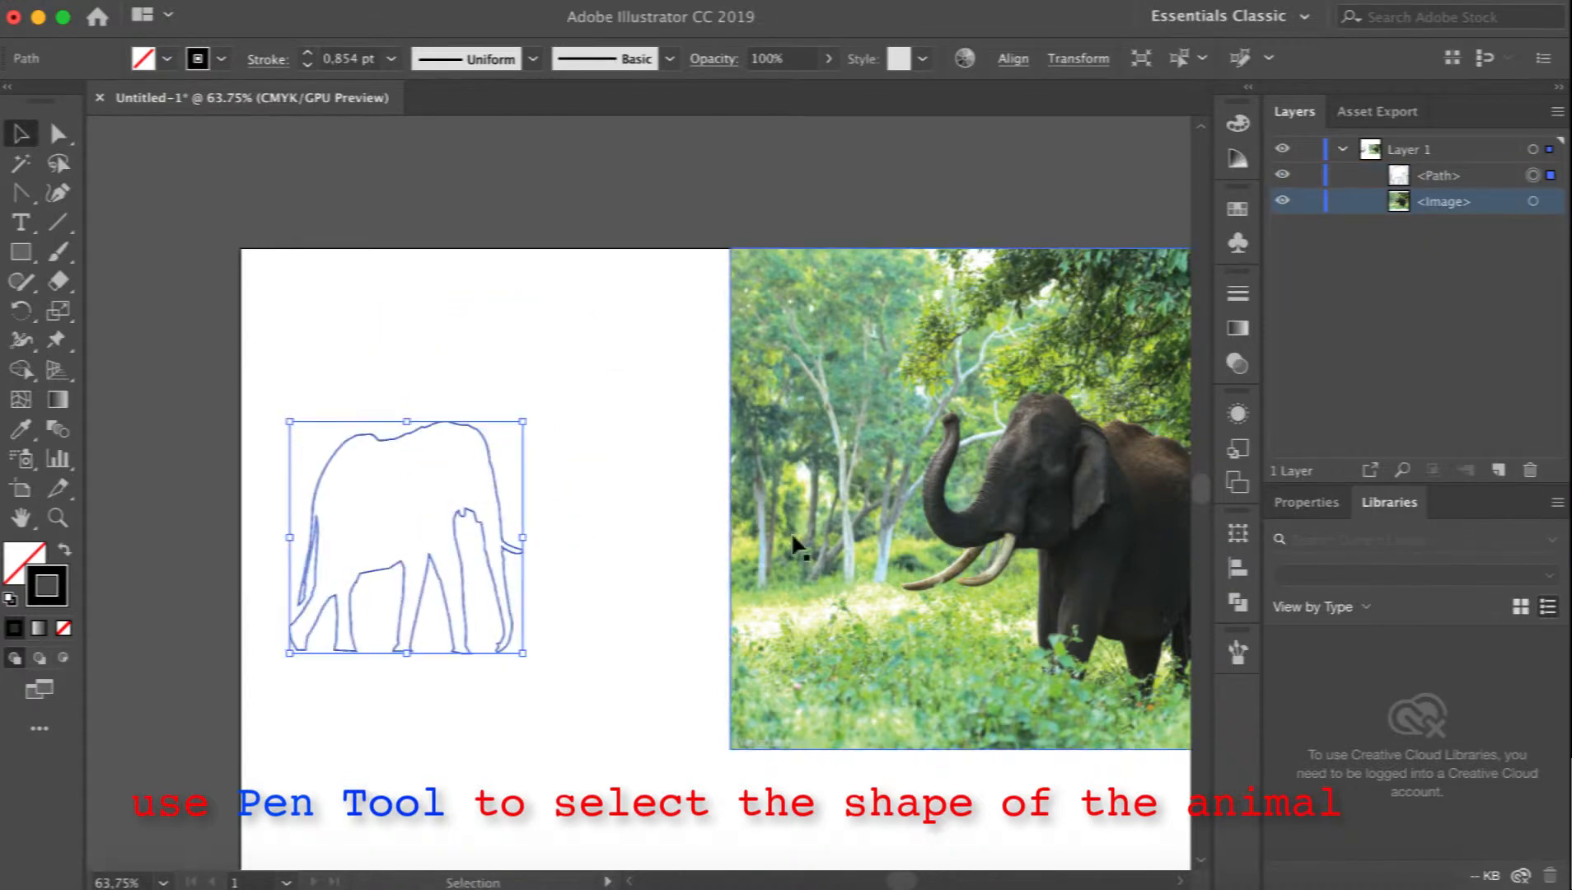
Start tracing the forest elephant with the Pen tool, from the top of the head down the forehead toward the trunk.
scroll(803, 547, right, 5)
click(814, 560)
key(p)
scroll(948, 536, up, 5)
click(626, 217)
drag(595, 214, 470, 437)
key(super+z)
click(487, 434)
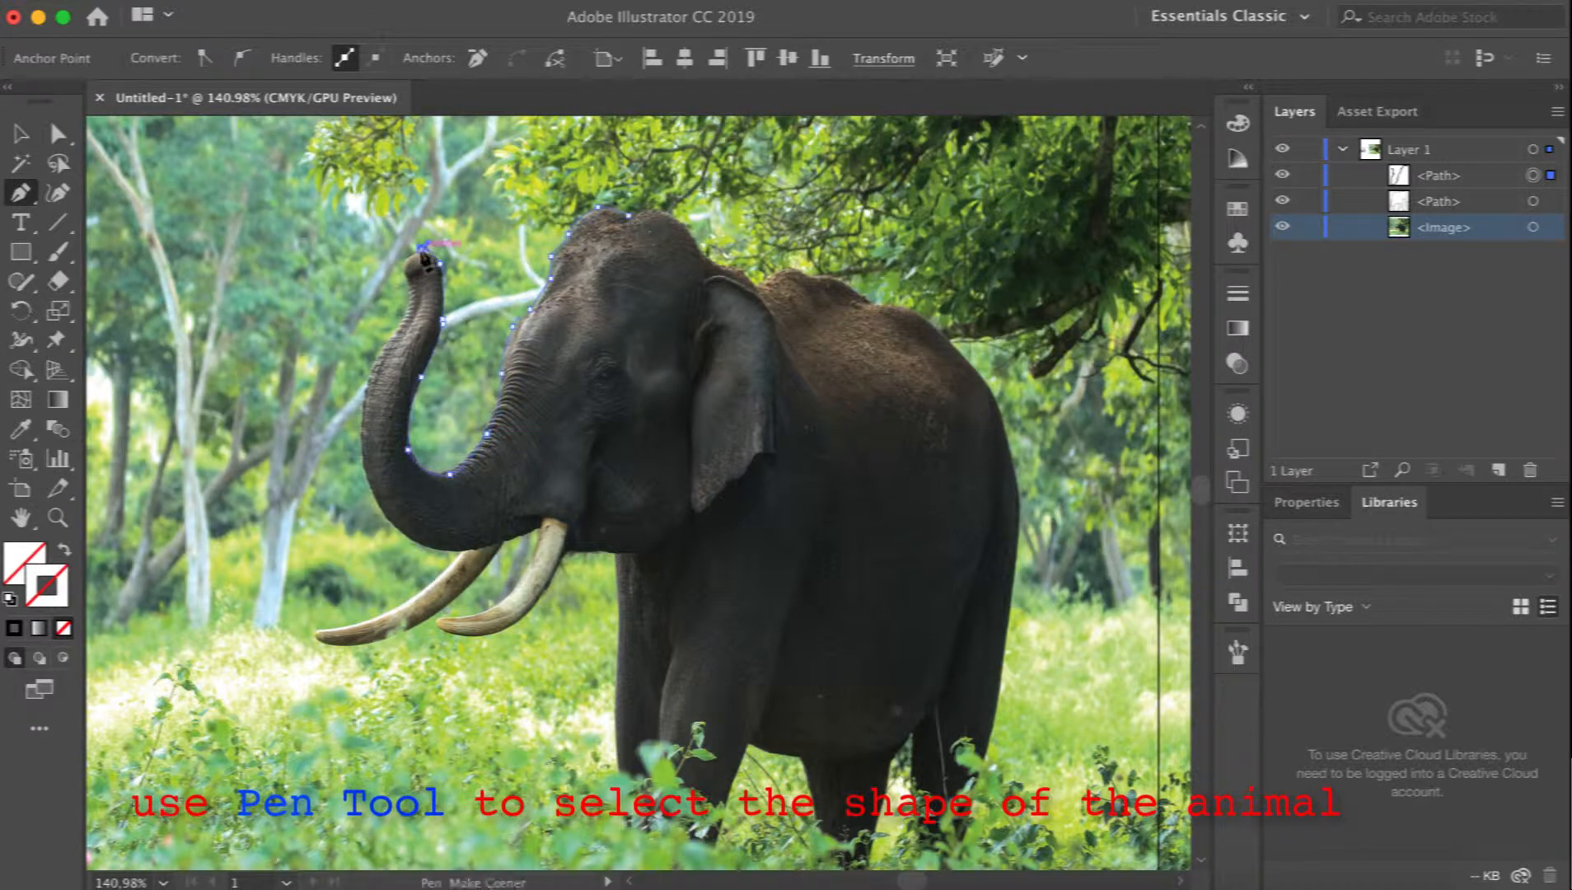
Trace from the tip of the raised trunk down its outer edge to the base of the far tusk.
drag(422, 249, 402, 321)
drag(363, 392, 363, 394)
drag(363, 394, 363, 401)
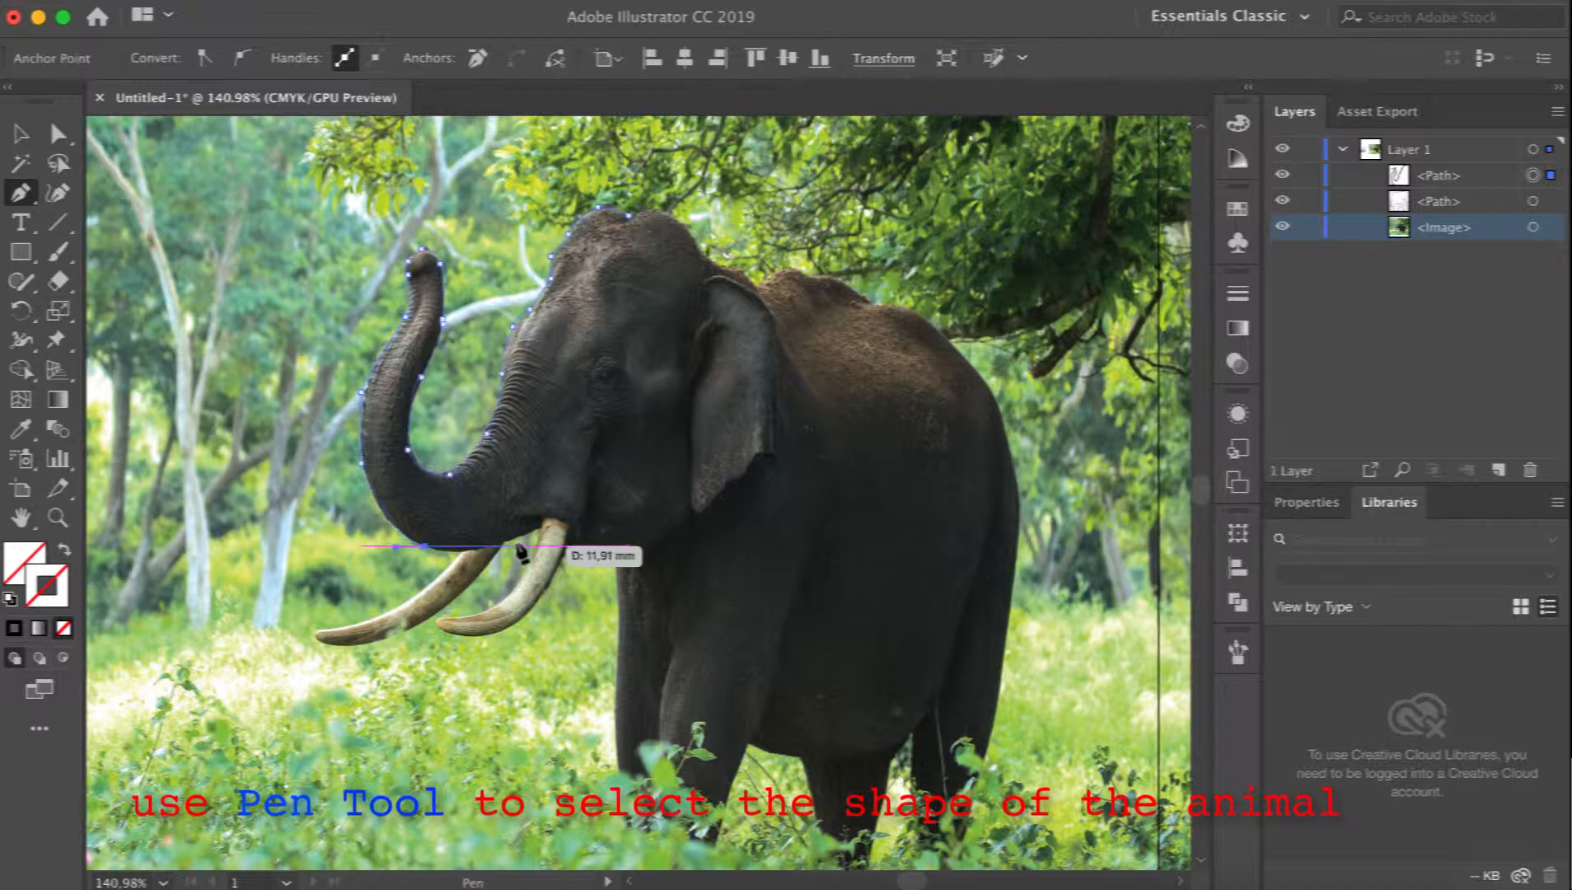
drag(461, 546, 469, 536)
click(461, 546)
Trace the far tusk around its tip and back up to the mouth.
drag(317, 633, 217, 635)
click(316, 632)
drag(366, 647, 504, 535)
click(366, 647)
click(456, 597)
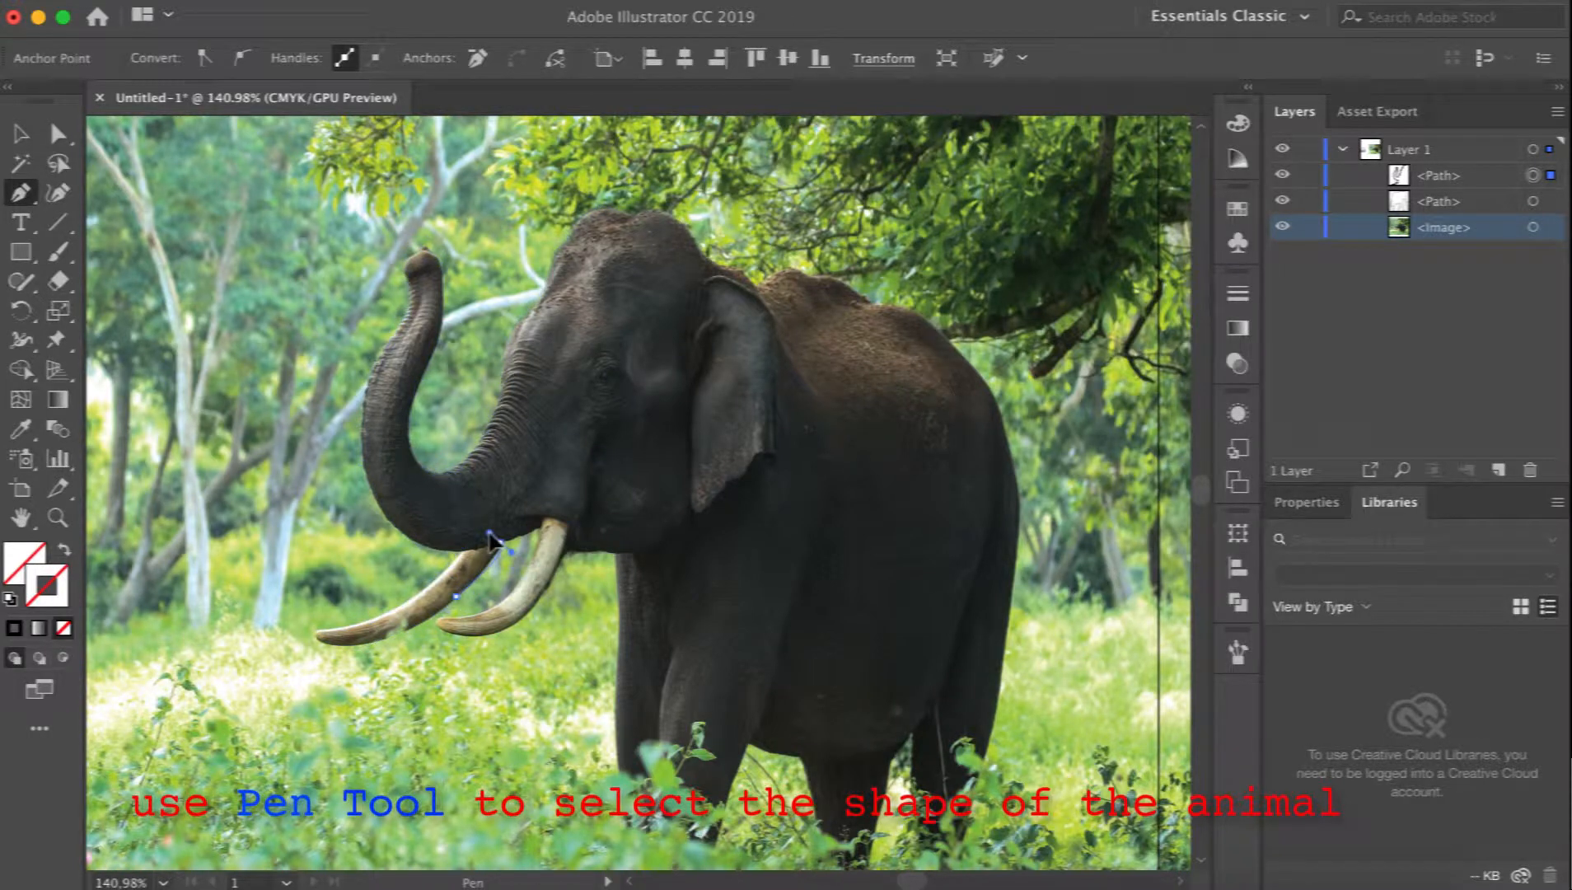
click(500, 542)
Continue the outline around the front leg, along the belly and around the middle leg.
click(617, 755)
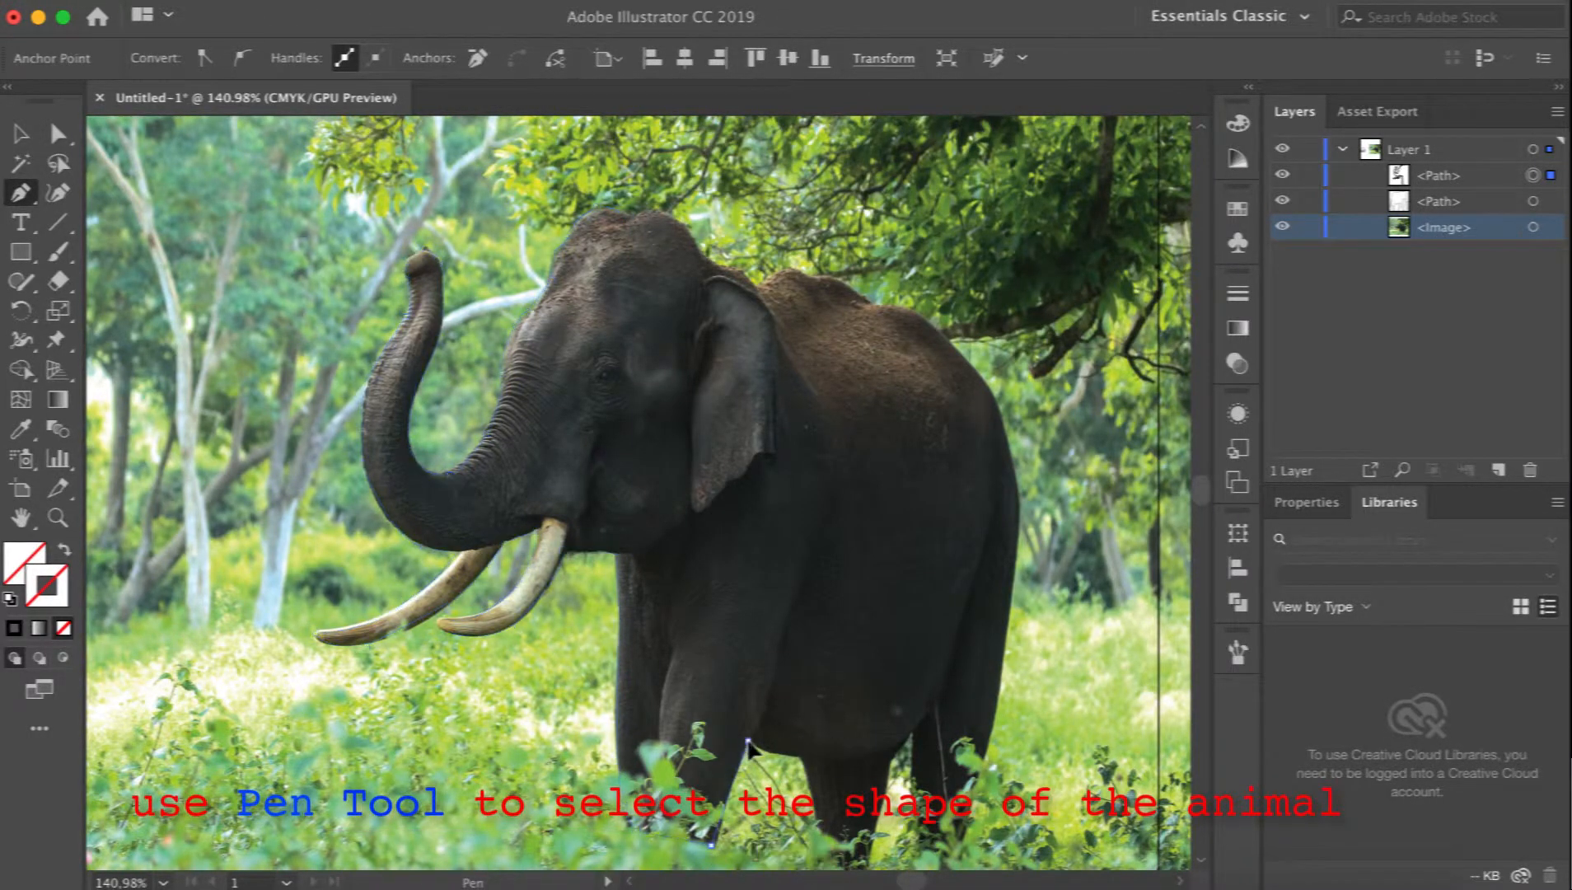
click(807, 751)
drag(808, 749, 818, 762)
click(804, 761)
click(820, 860)
click(864, 860)
click(889, 762)
click(912, 734)
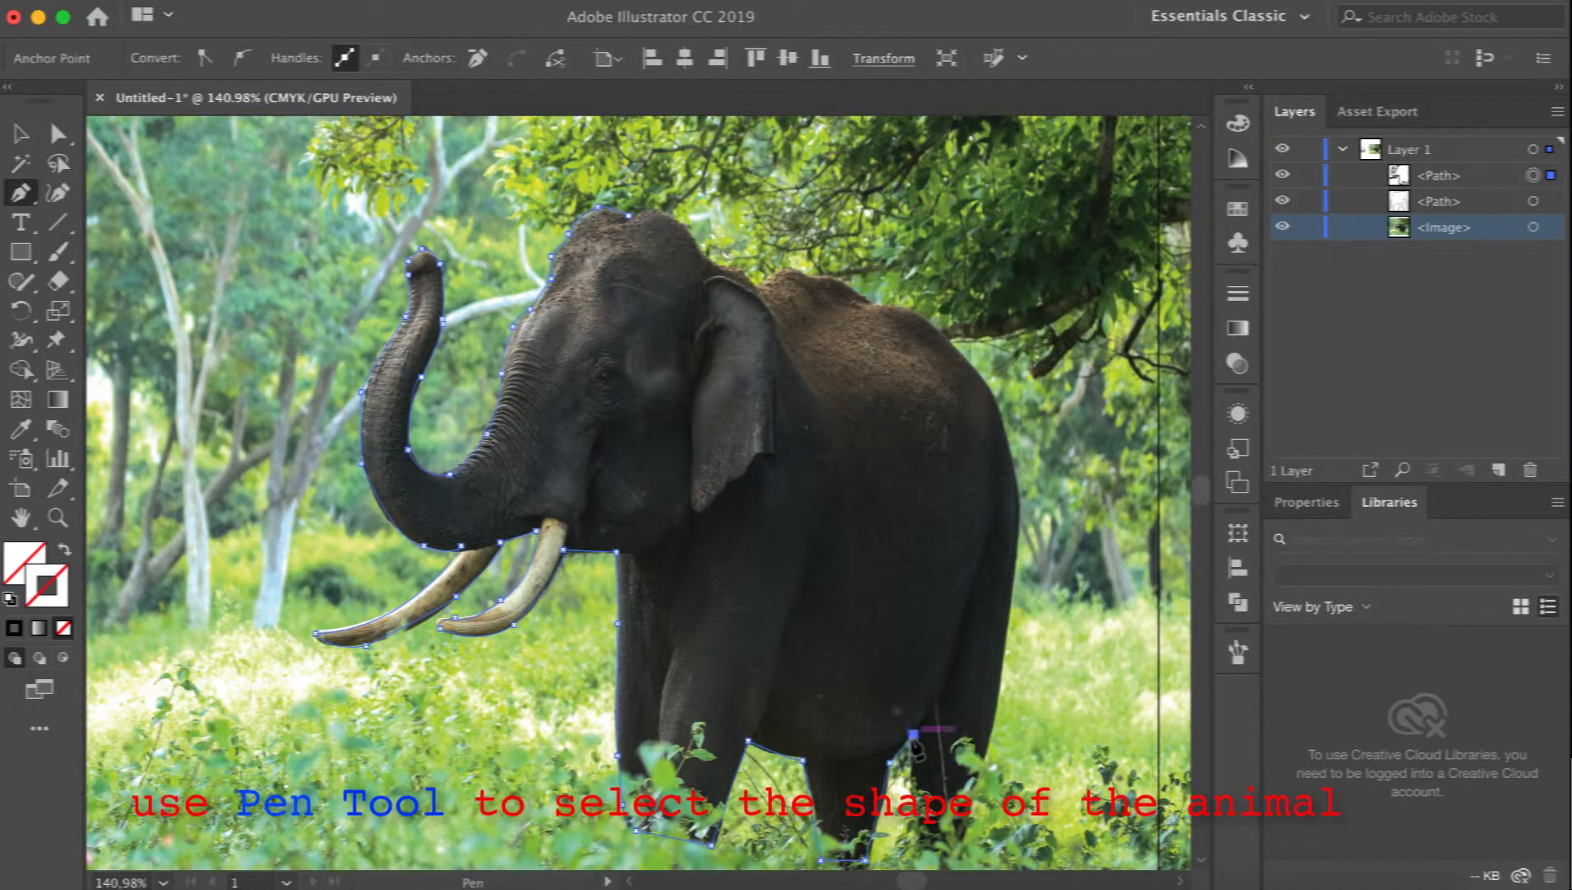
Trace the hind leg and continue the outline up the elephant's rear.
click(913, 860)
click(960, 860)
click(994, 715)
click(1013, 583)
click(1020, 504)
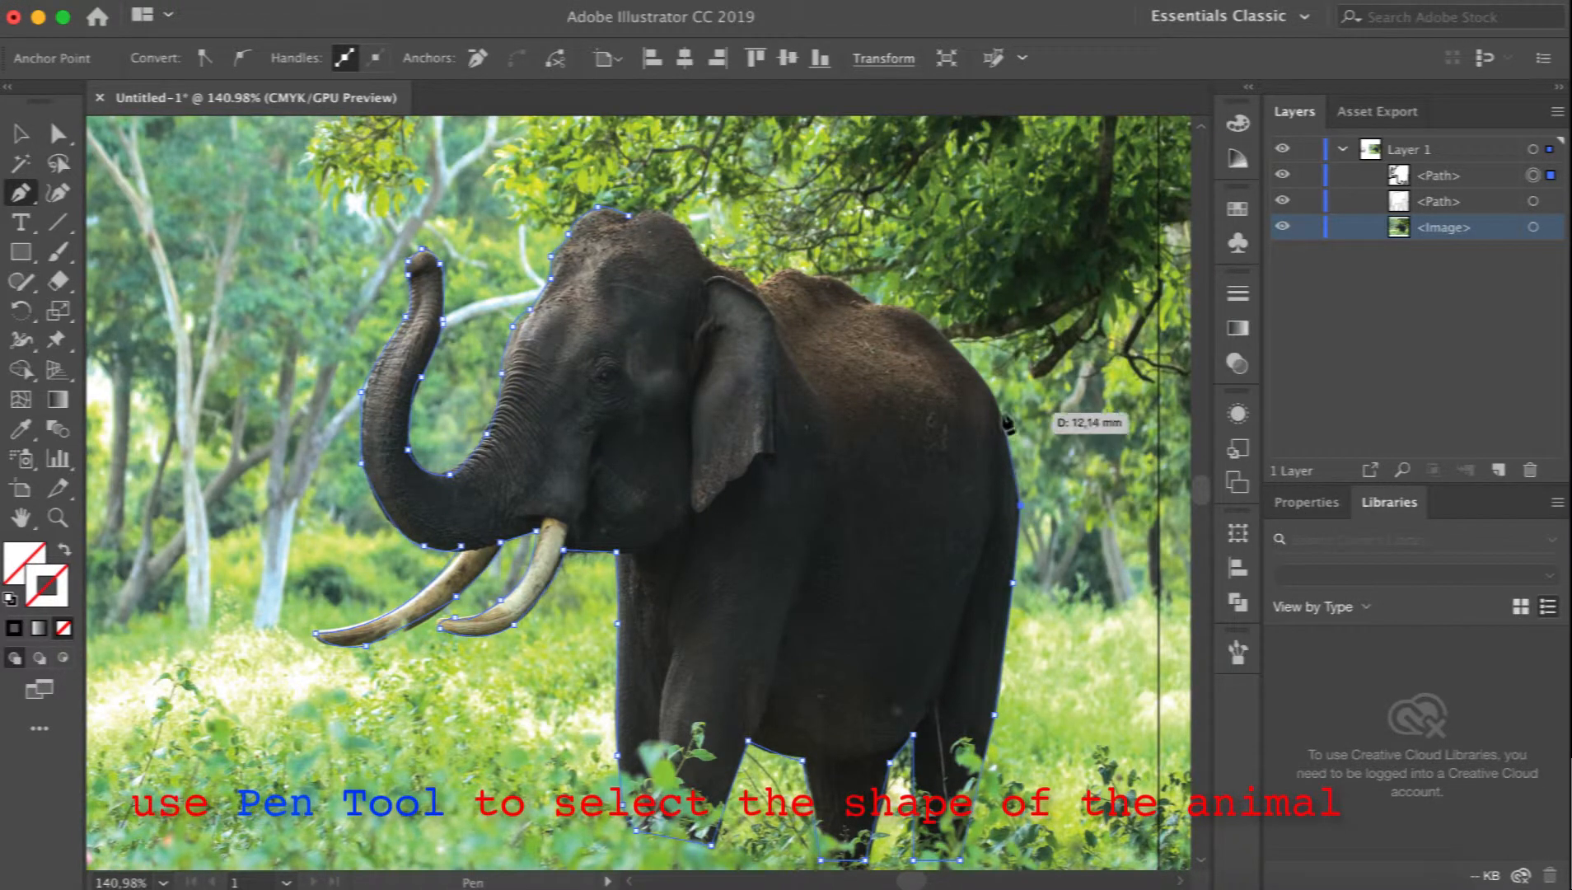
Trace the elephant's rump, back and neck, and close the path at the top of the head.
click(1002, 412)
click(984, 387)
drag(920, 314, 856, 284)
drag(818, 277, 813, 286)
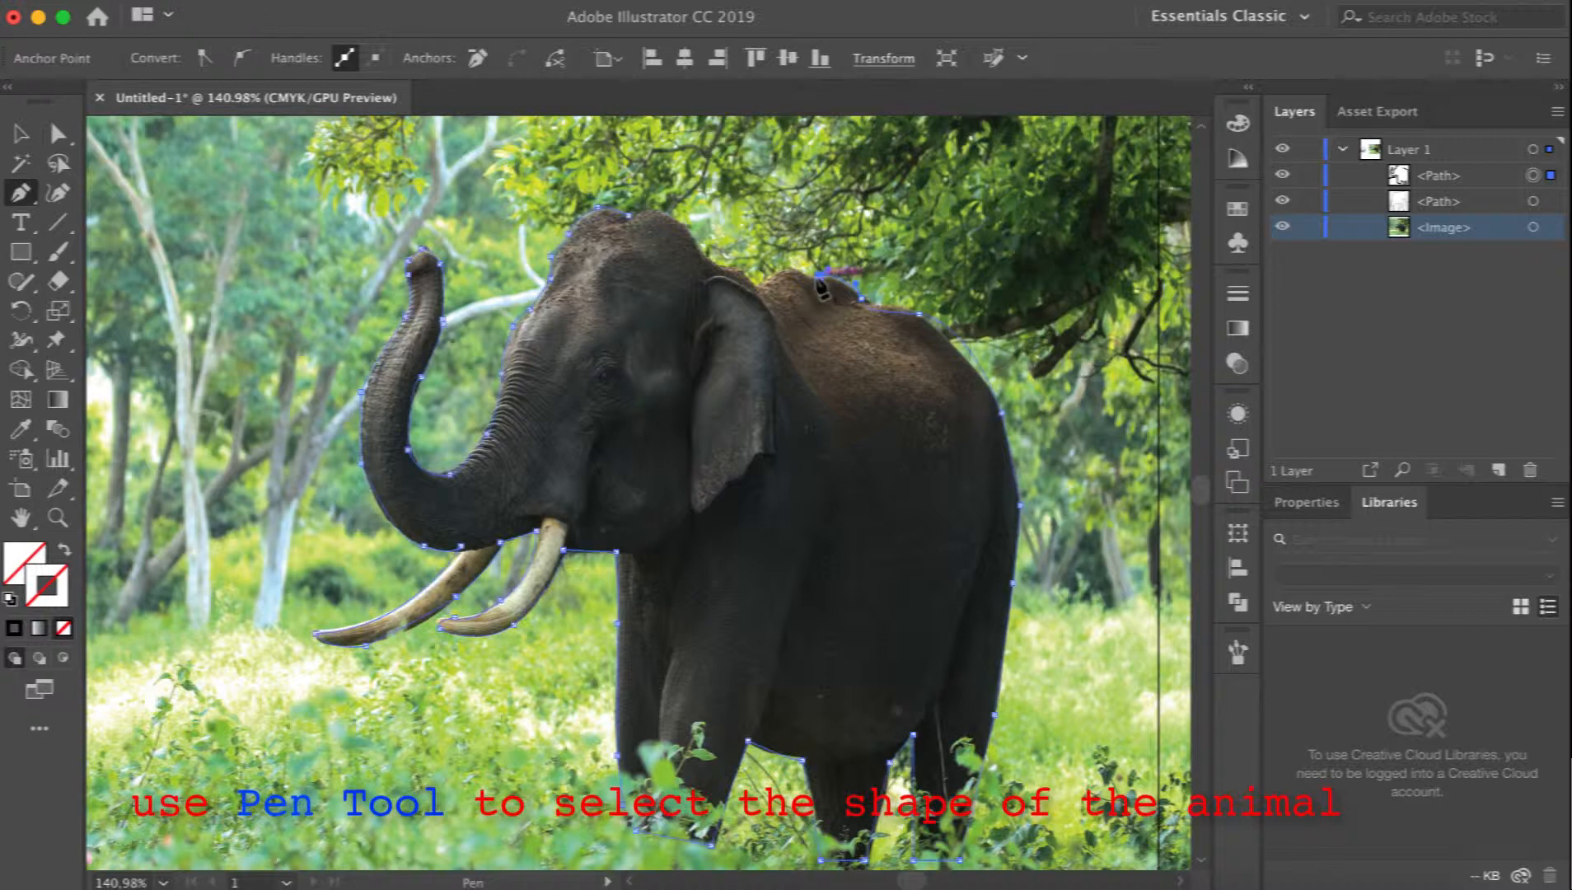
click(776, 271)
click(753, 284)
click(738, 272)
click(710, 264)
click(682, 227)
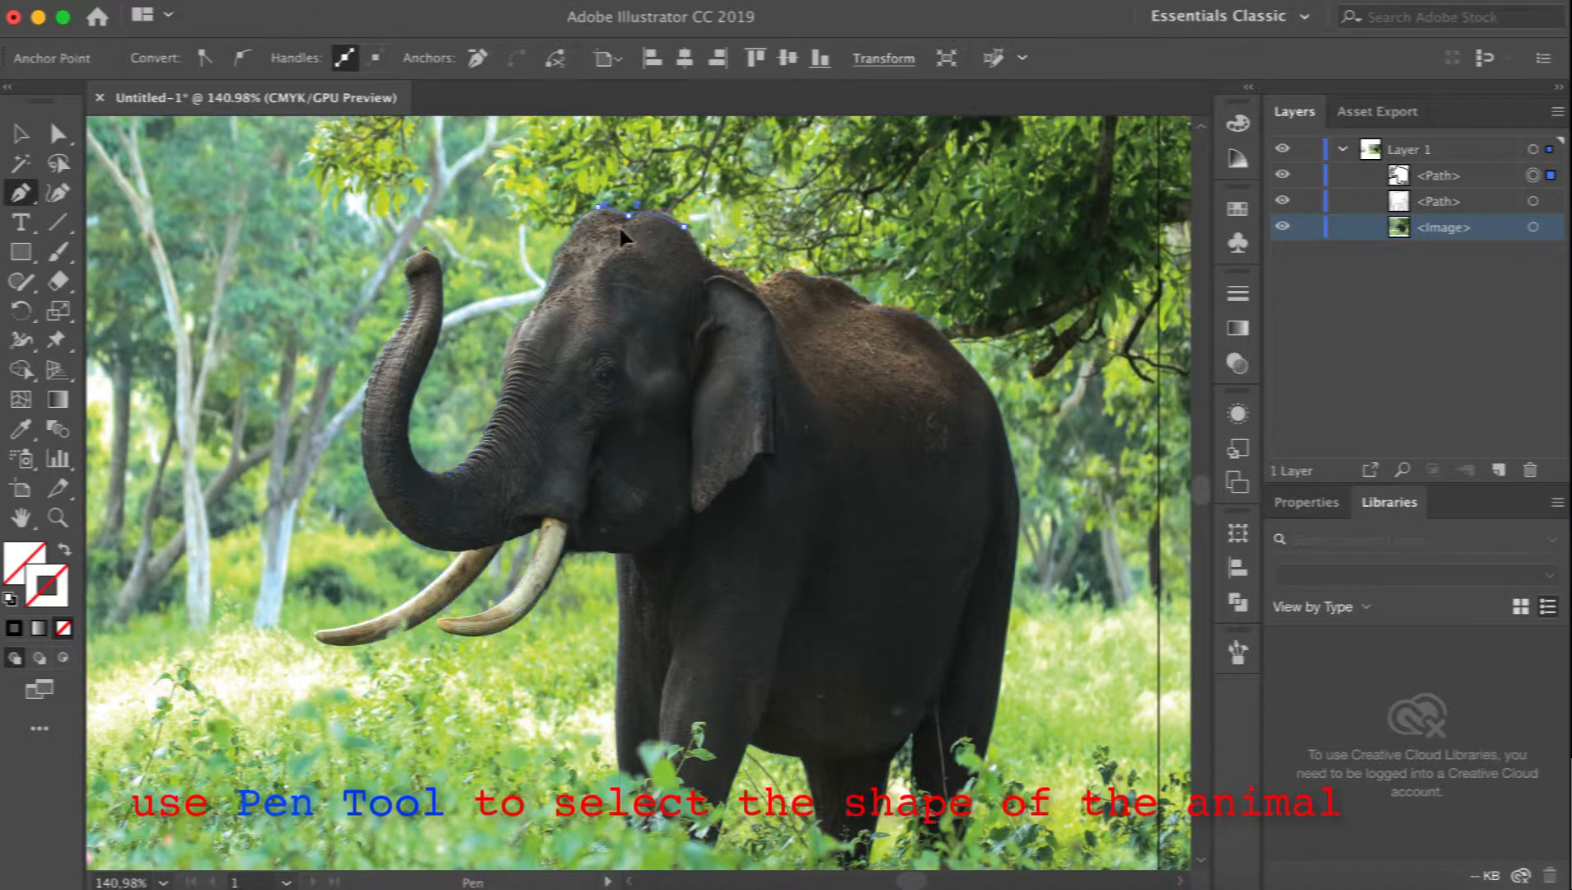
click(601, 206)
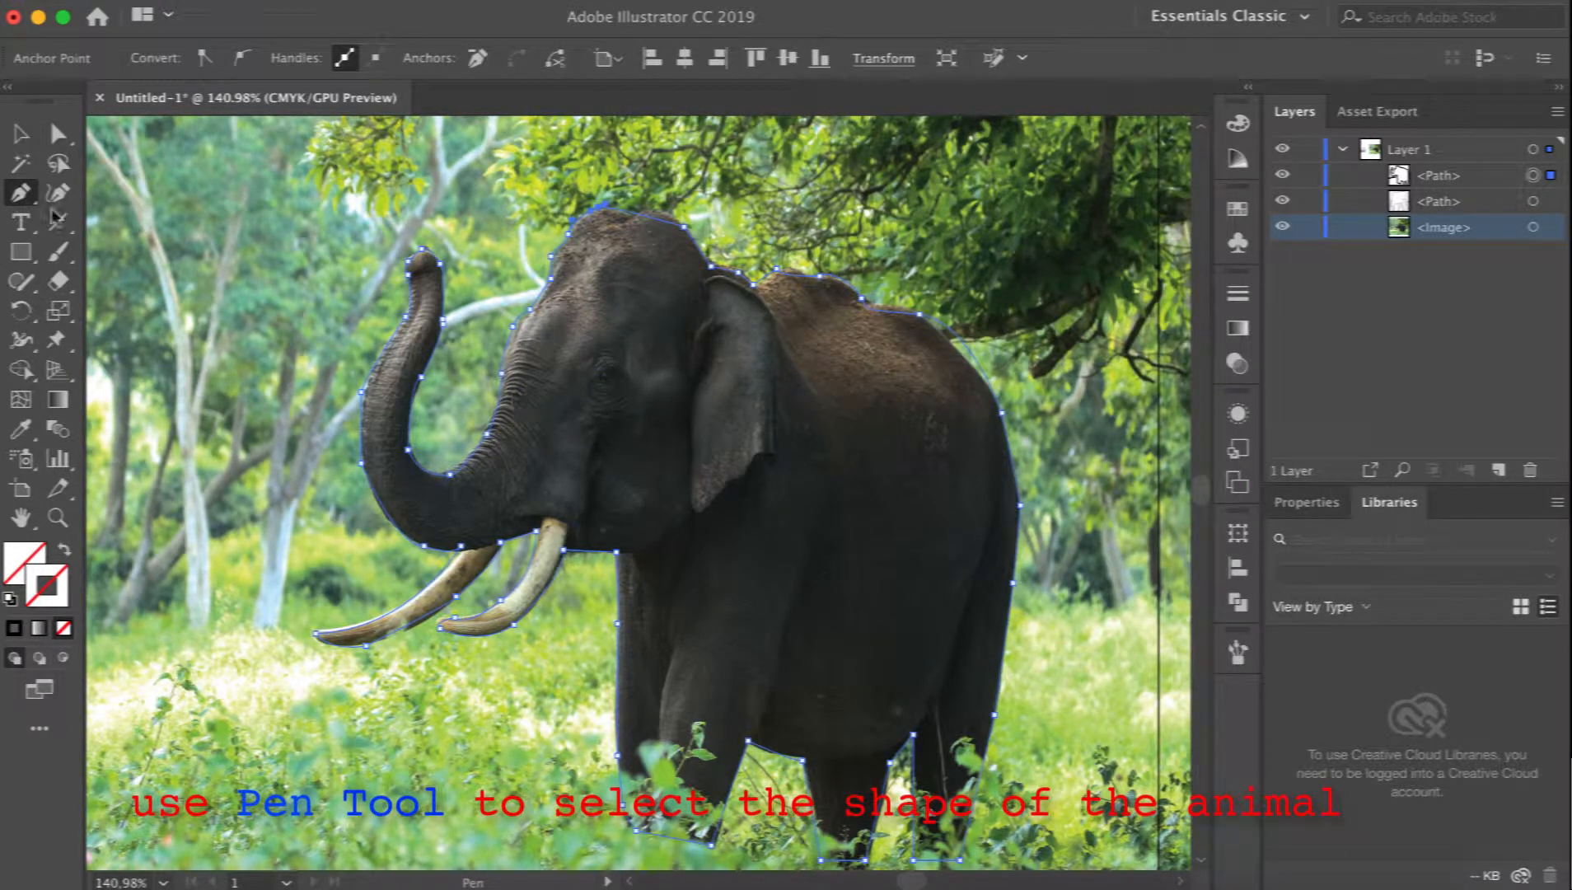
Switch to the Direct Selection tool and hide the forest elephant photo to check the traced outline.
key(a)
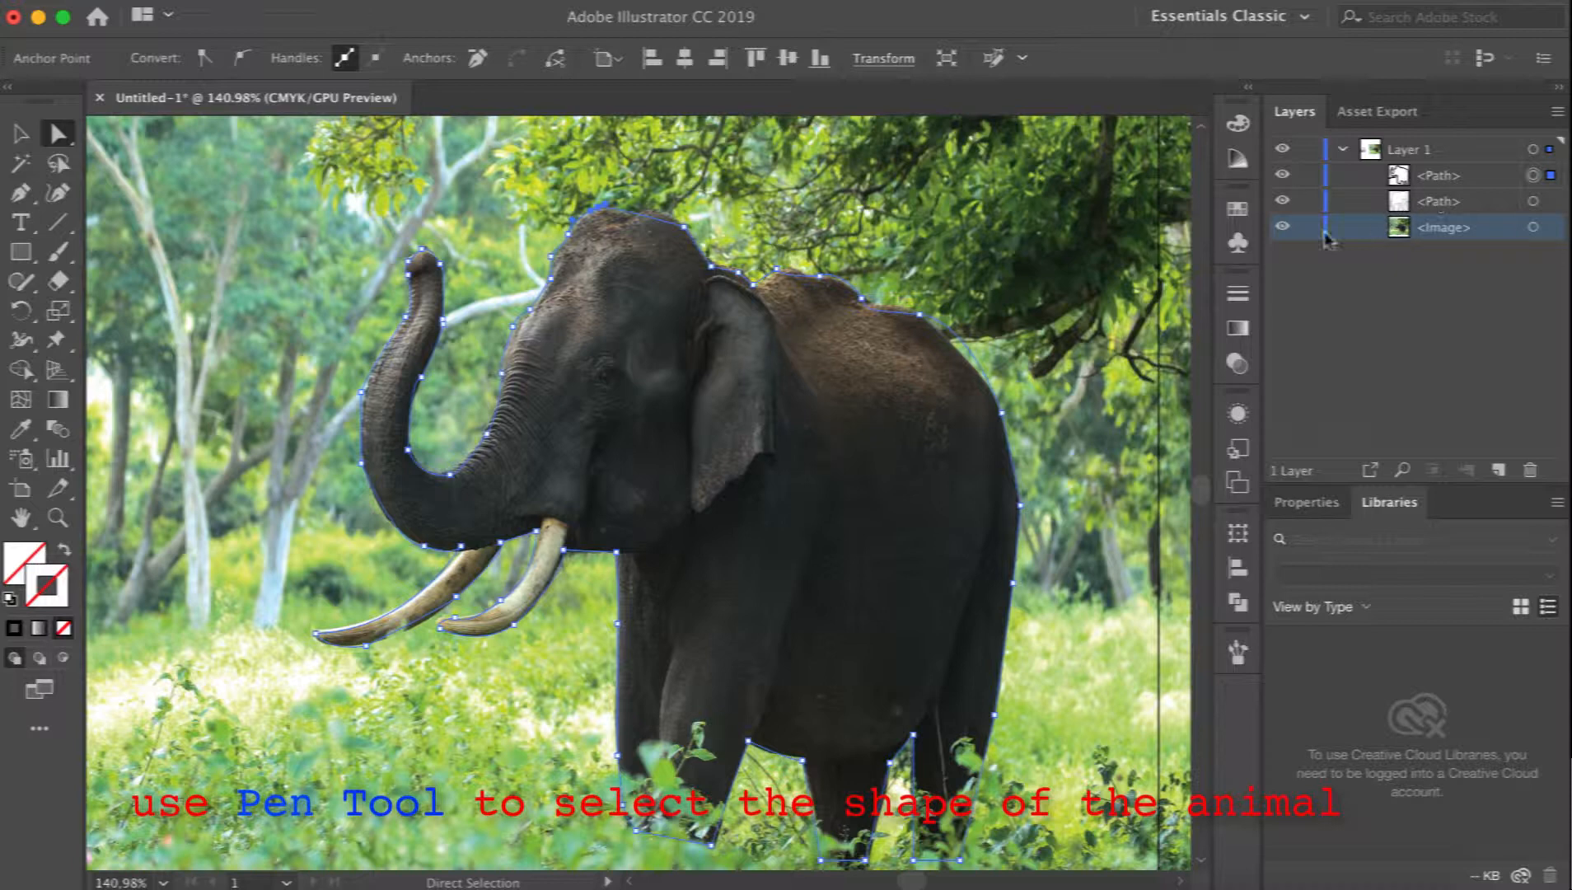
click(1283, 228)
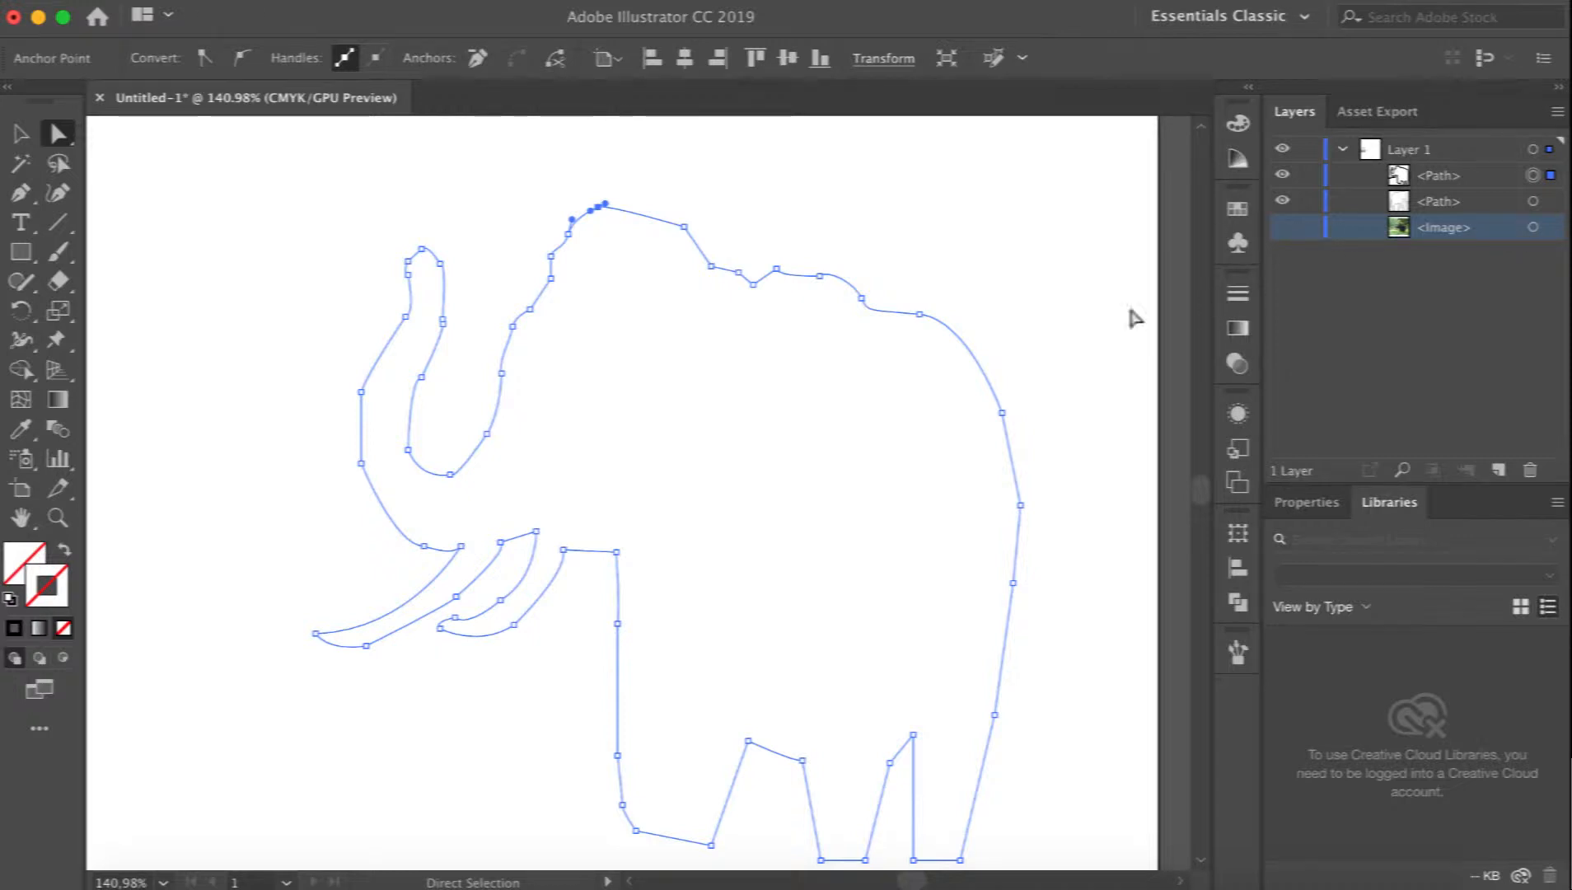
scroll(1040, 321, down, 2)
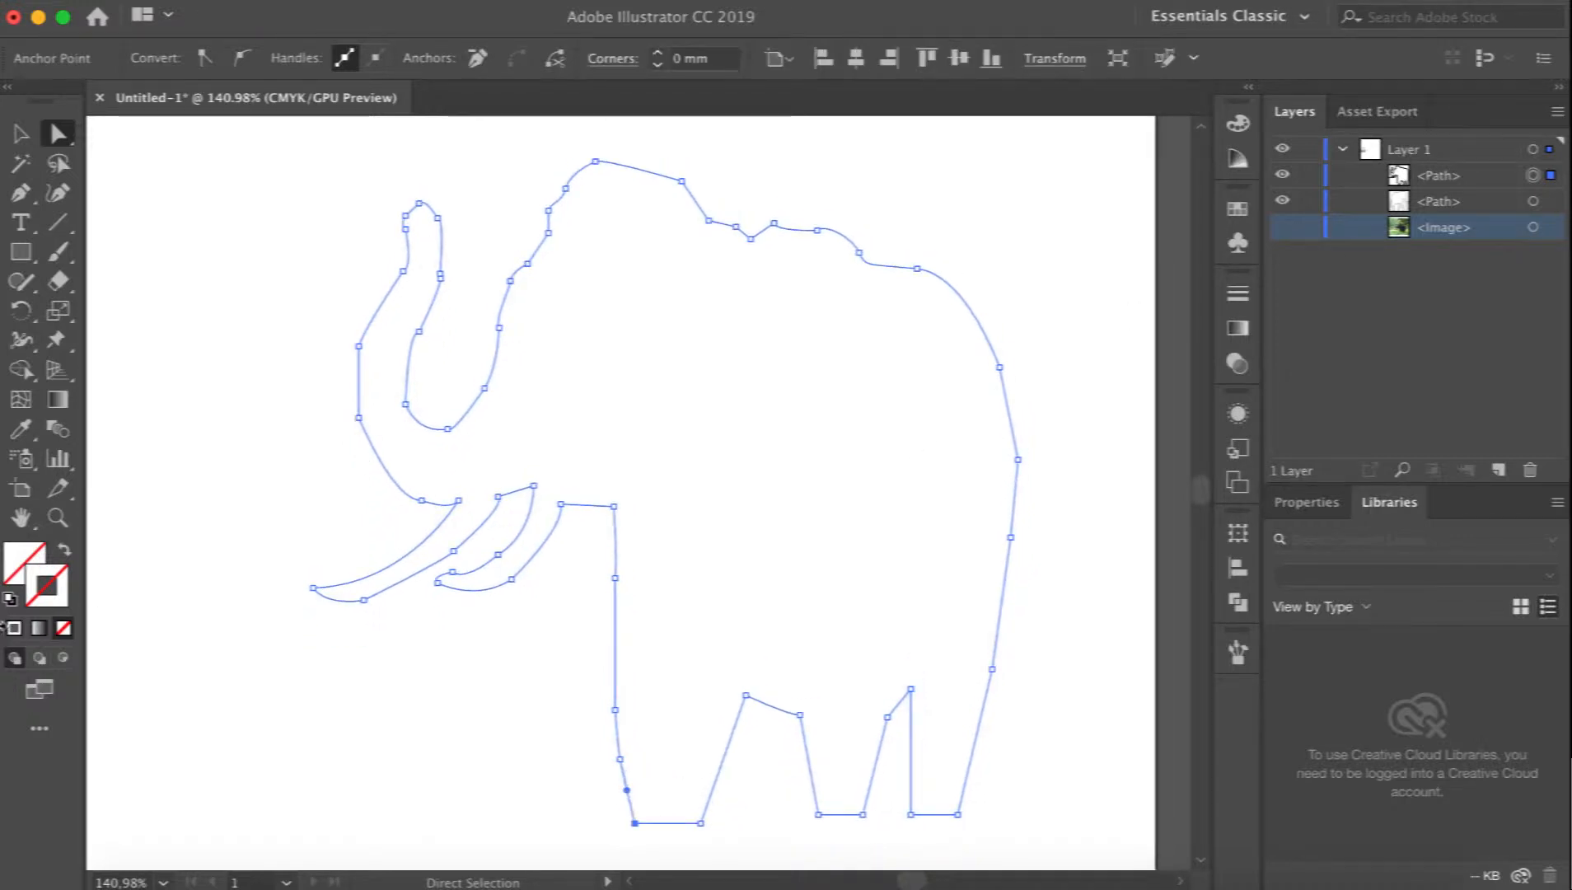
Apply a black stroke to the forest elephant outline and delete its hidden photo.
click(17, 631)
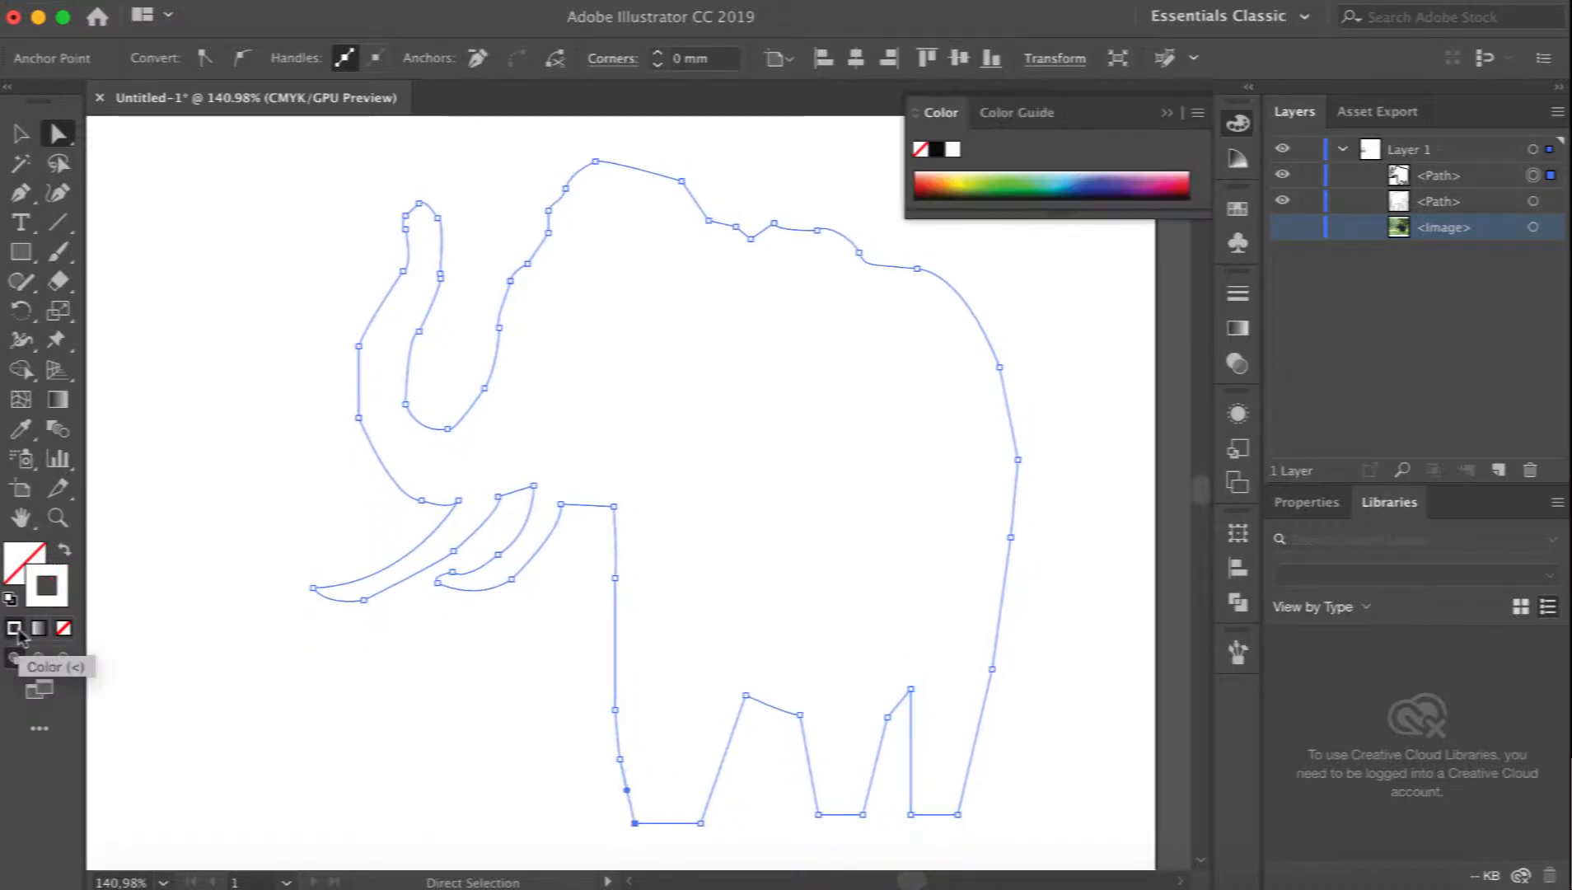
click(915, 195)
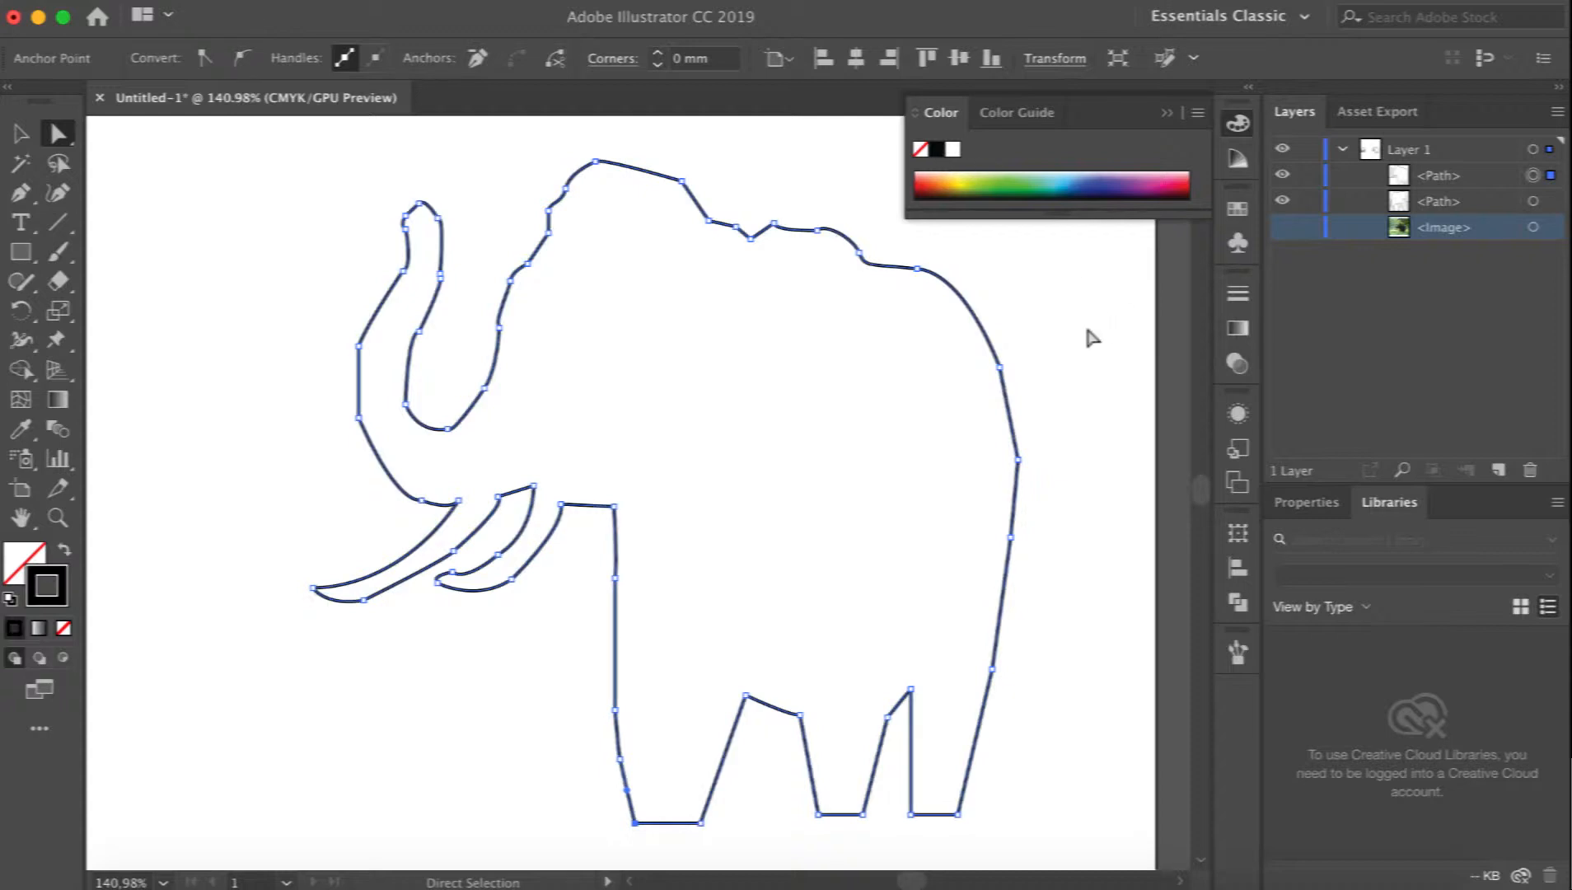
click(1087, 339)
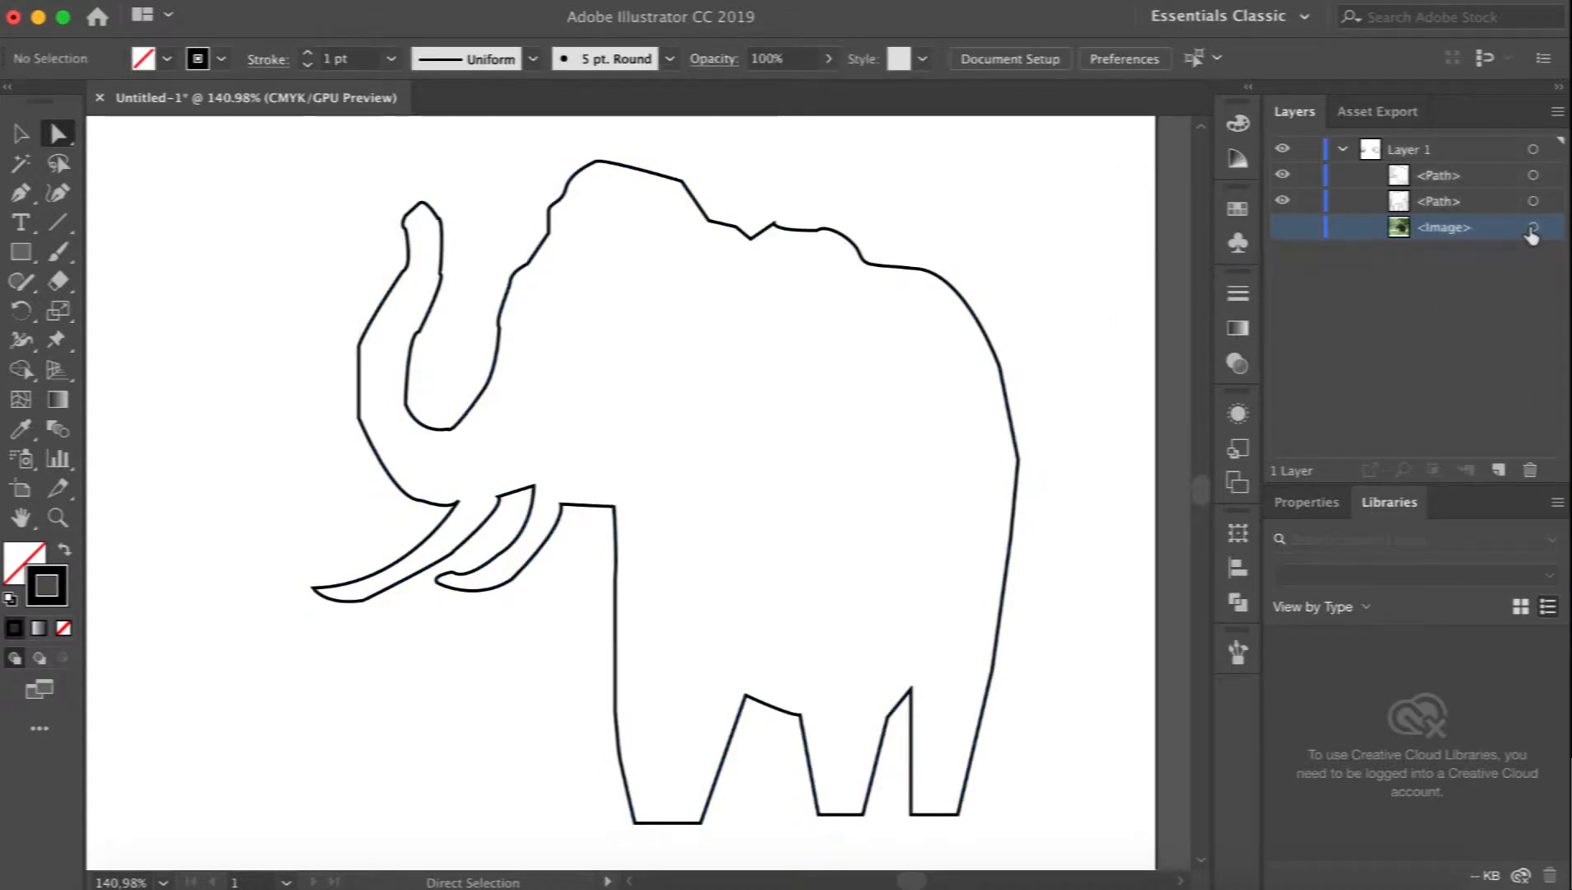
click(1529, 469)
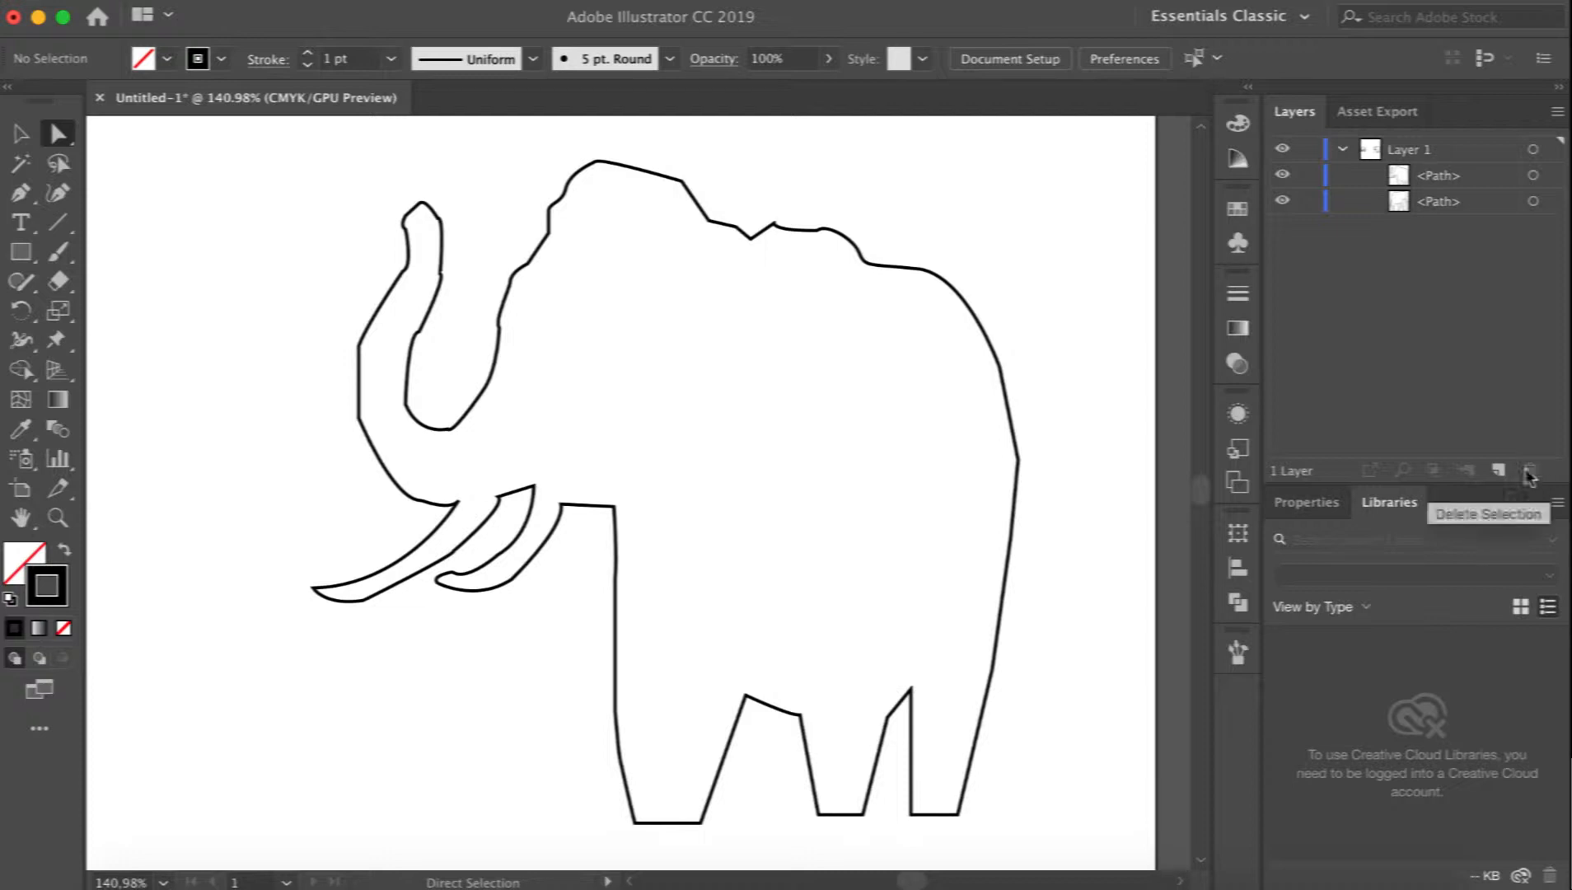
Move the forest elephant outline off the artboard, to its left, and scale it down.
alt+scroll(1001, 429, down, 5)
key(v)
click(1006, 412)
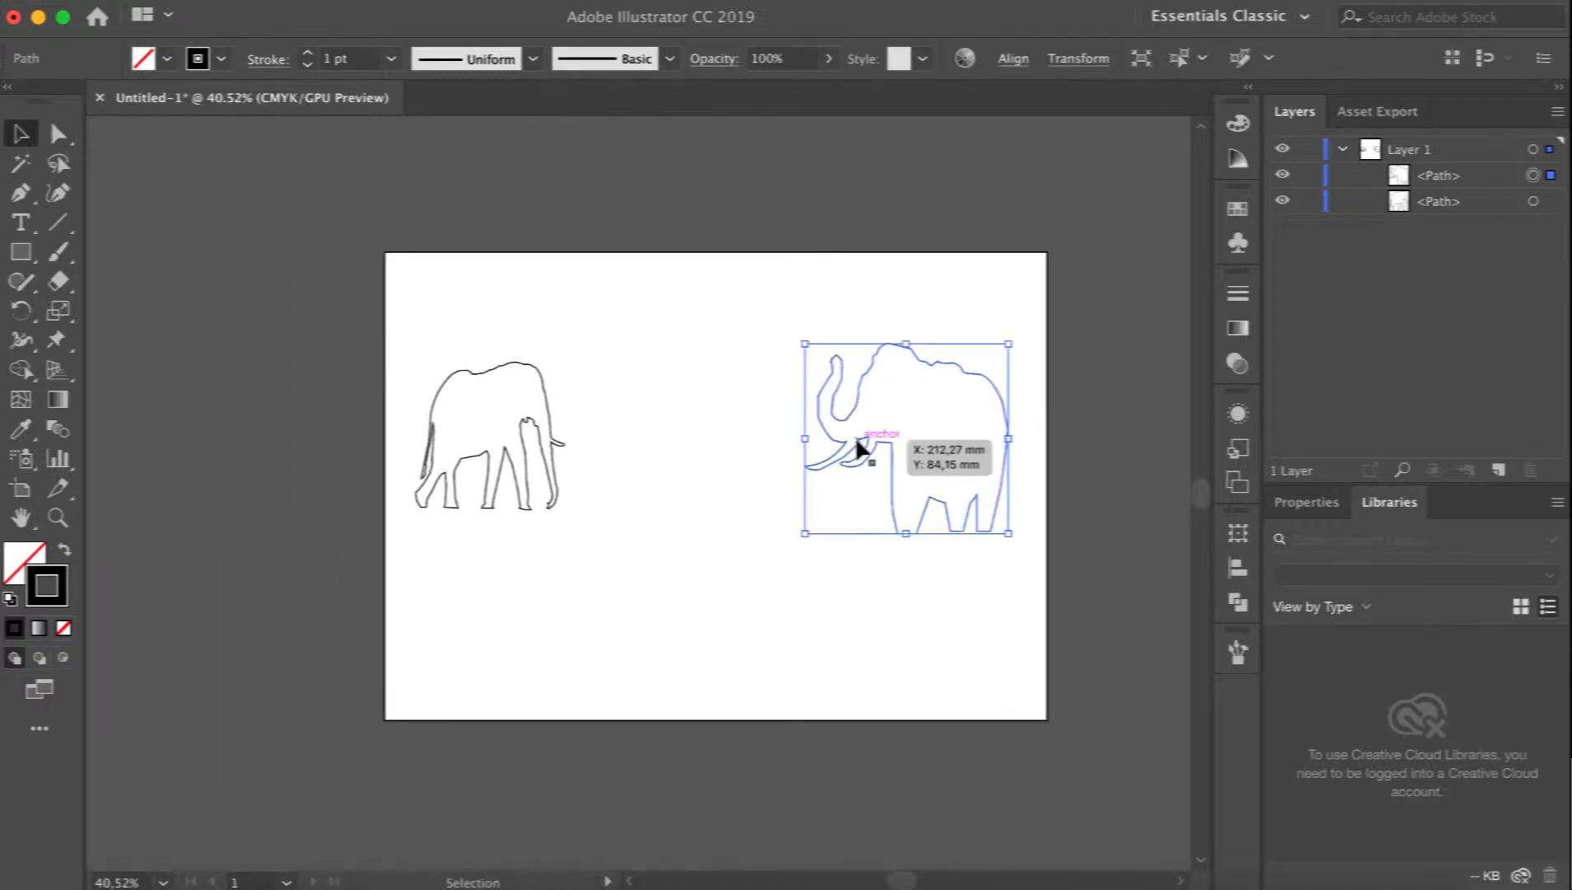
drag(861, 449, 281, 473)
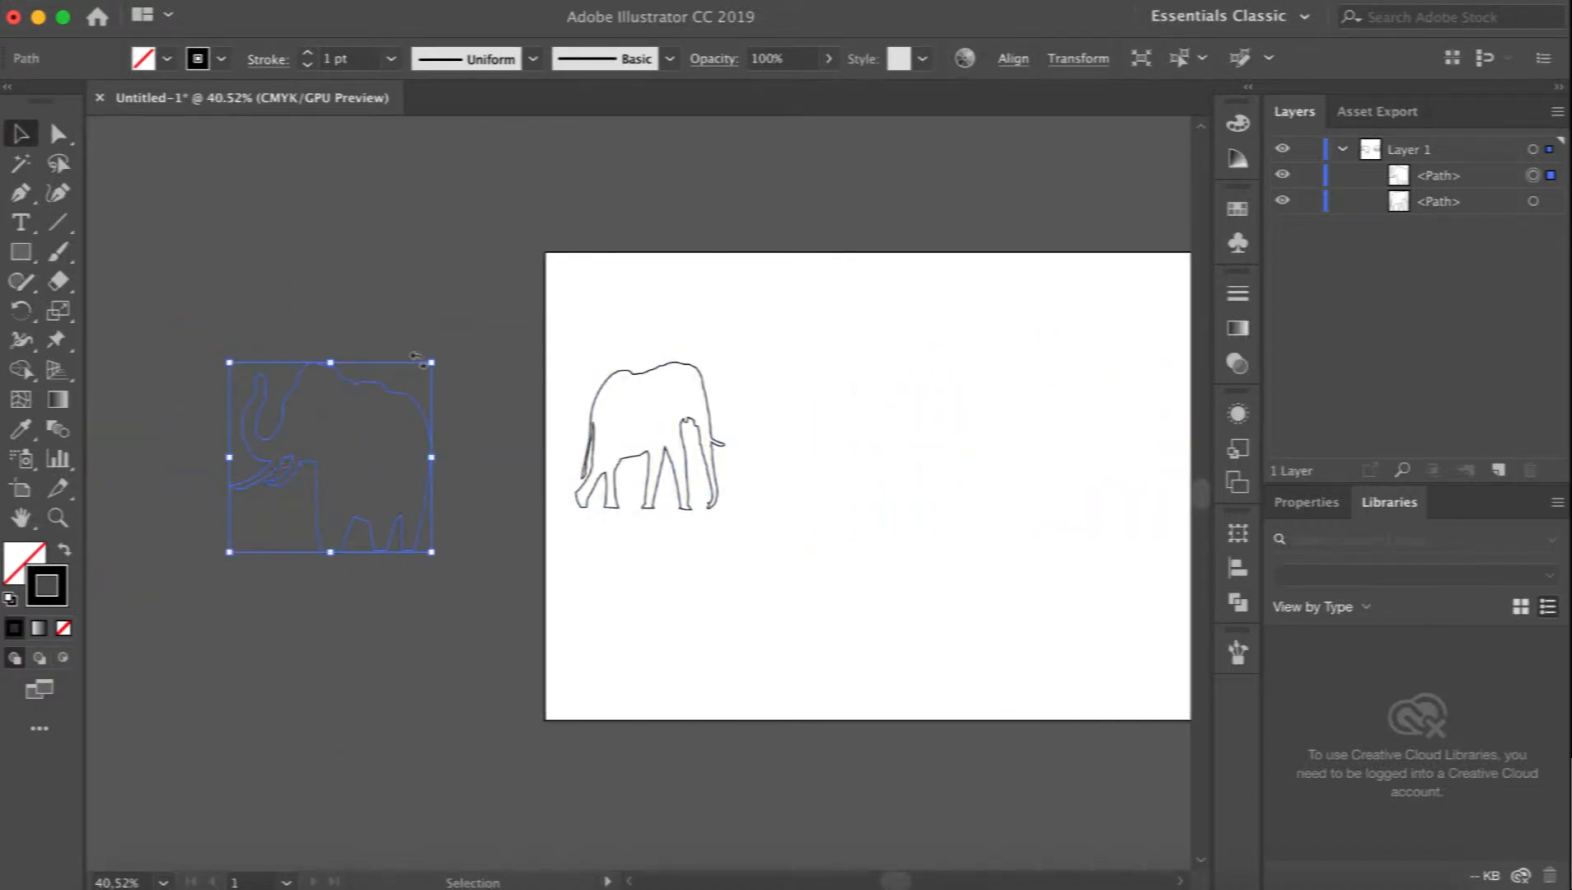
drag(416, 357, 381, 422)
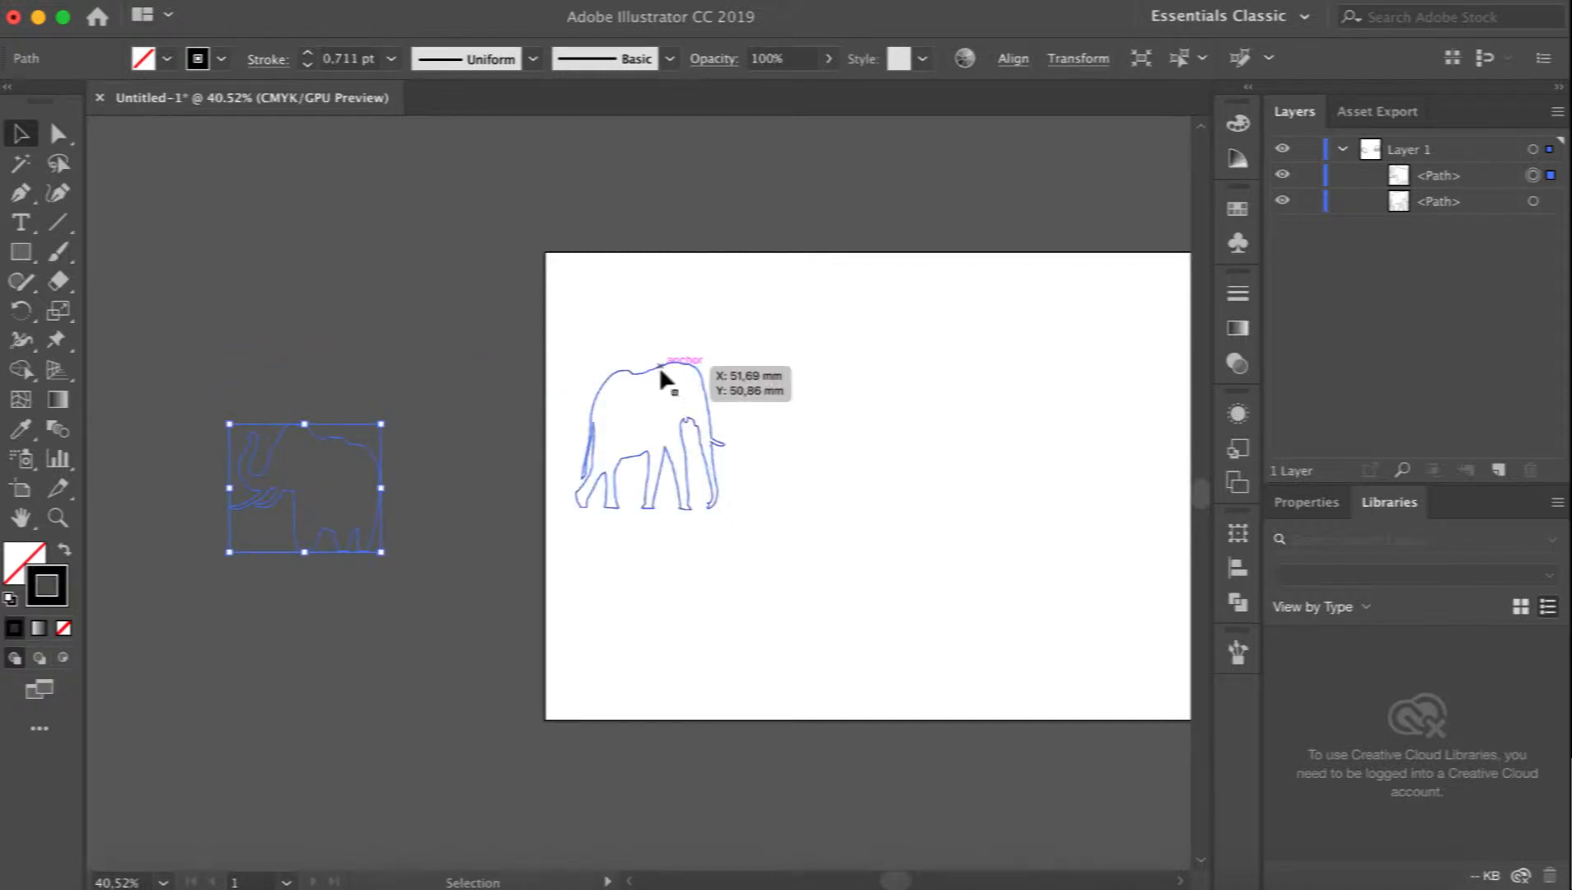
Place the walking elephant outline above the other beside the artboard, scale it down, and slightly enlarge the forest elephant outline.
mouse_move(661, 368)
mouse_down()
mouse_move(588, 368)
mouse_move(395, 295)
mouse_move(351, 240)
mouse_move(412, 251)
mouse_move(393, 266)
mouse_up()
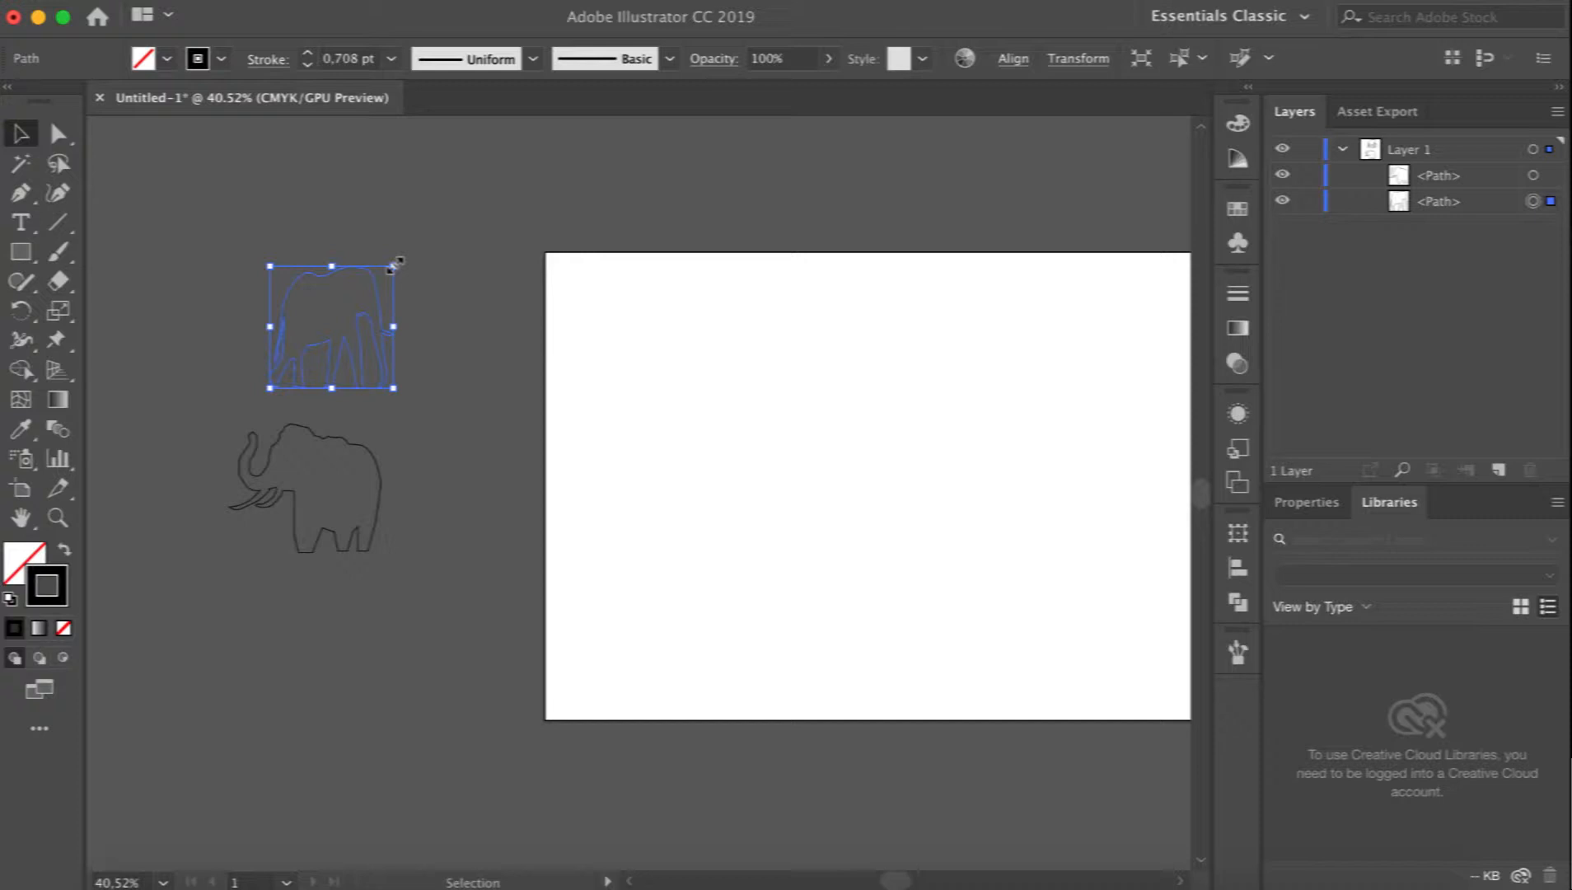
click(328, 512)
click(379, 459)
mouse_move(367, 554)
mouse_down()
mouse_move(379, 548)
mouse_move(379, 567)
mouse_up()
click(430, 449)
scroll(618, 470, right, 5)
scroll(618, 470, down, 2)
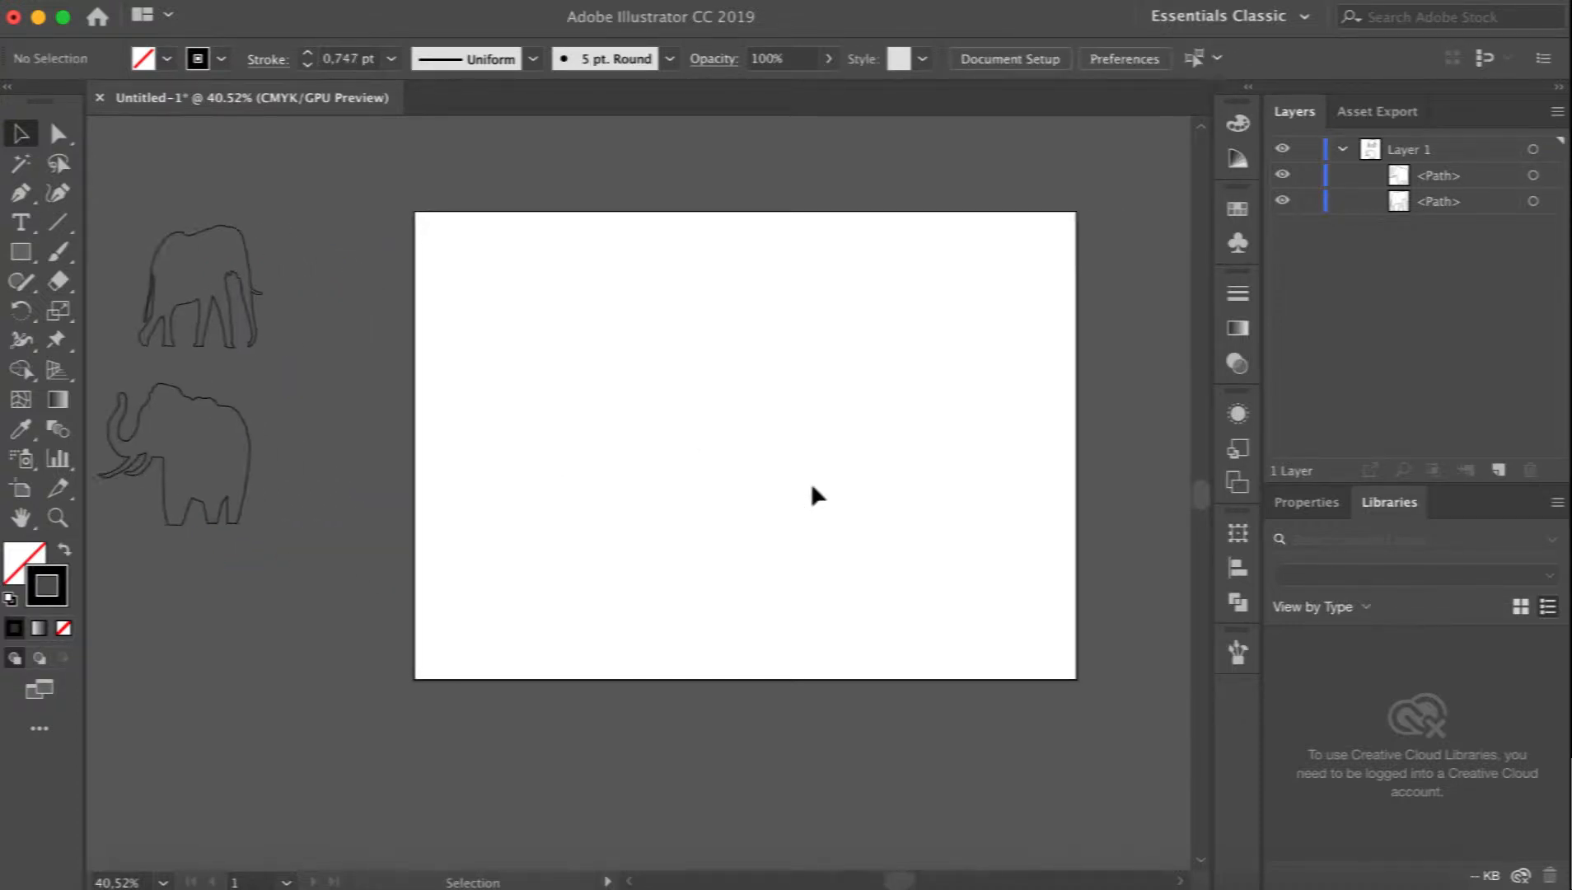
Draw a rectangle covering the whole artboard and fill it with the white-to-black linear gradient.
click(21, 253)
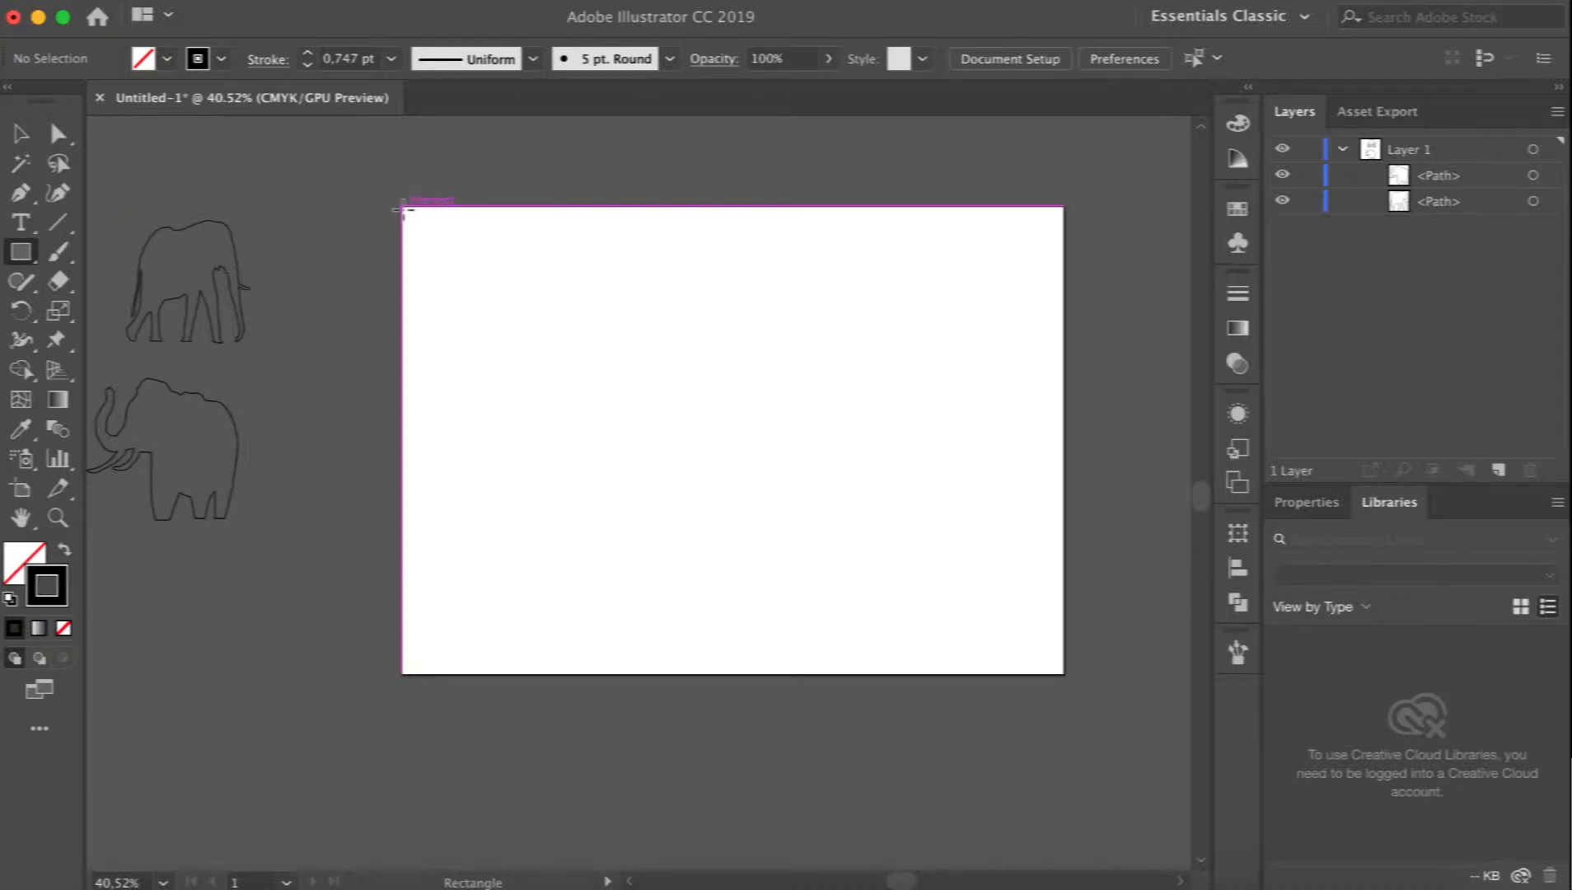
drag(404, 207, 1065, 676)
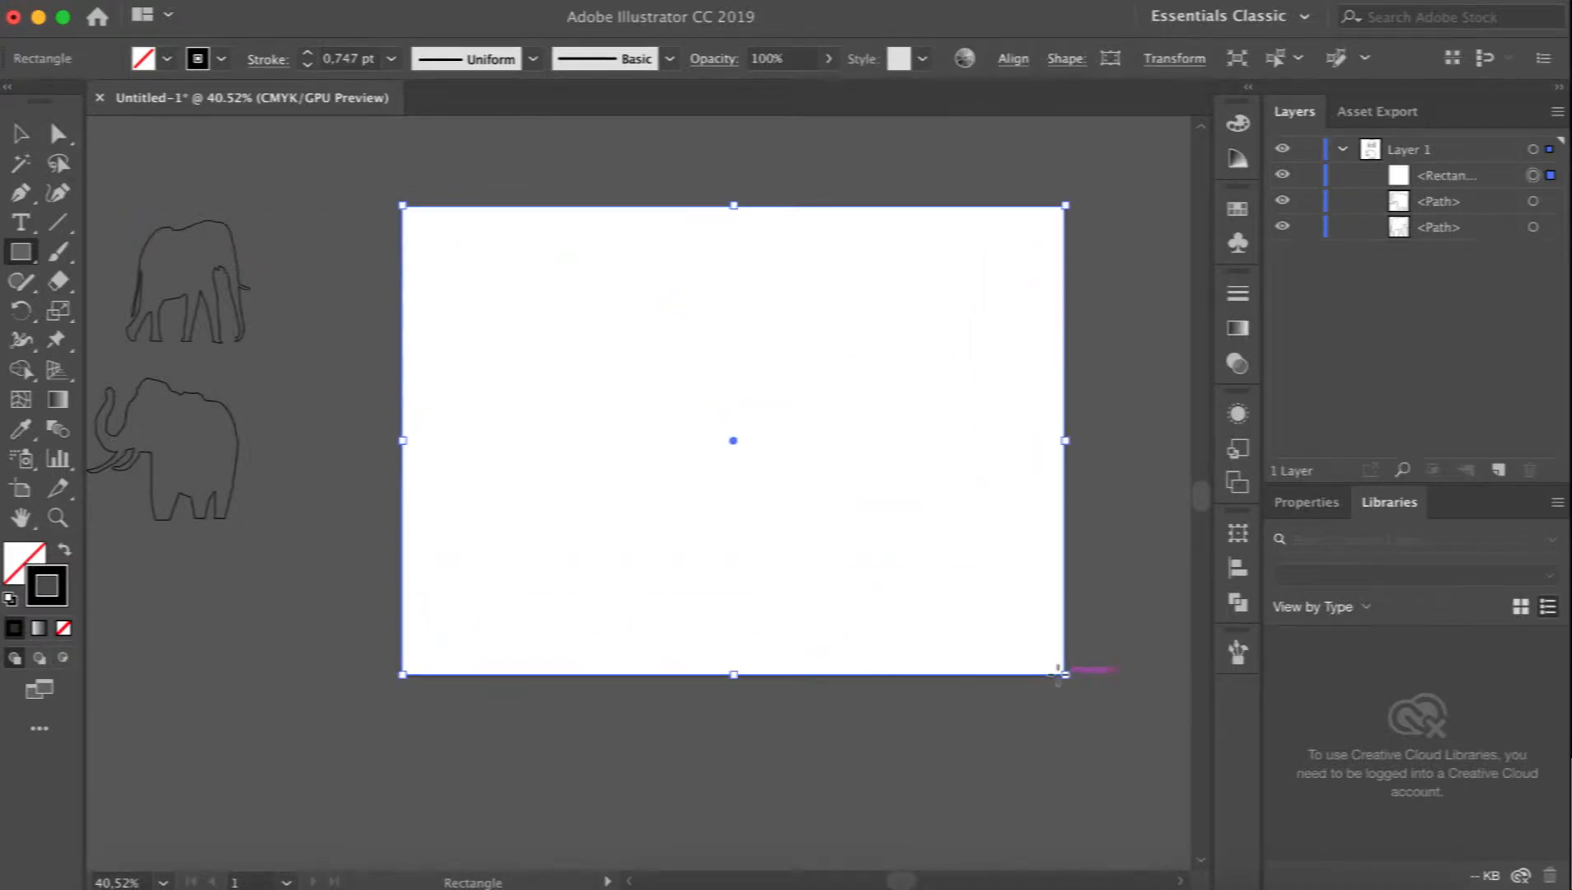
key(v)
click(1237, 328)
click(941, 328)
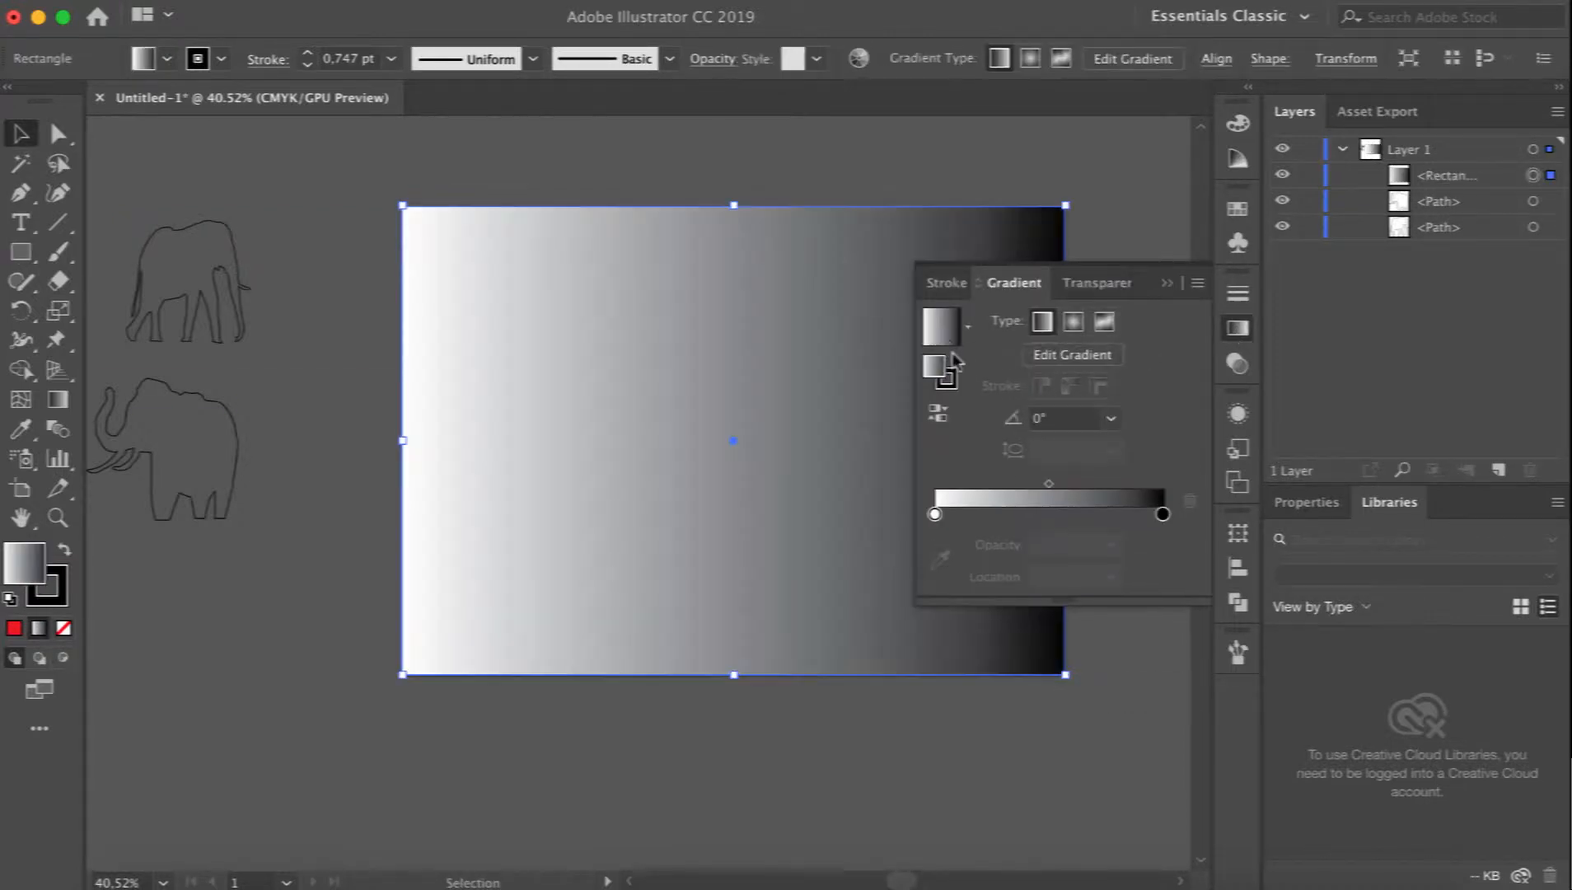
Change the gradient's white stop to a CMYK red with cyan 7%, yellow 100% and black 13%, lowering magenta slightly.
double_click(935, 515)
click(1160, 540)
click(1229, 631)
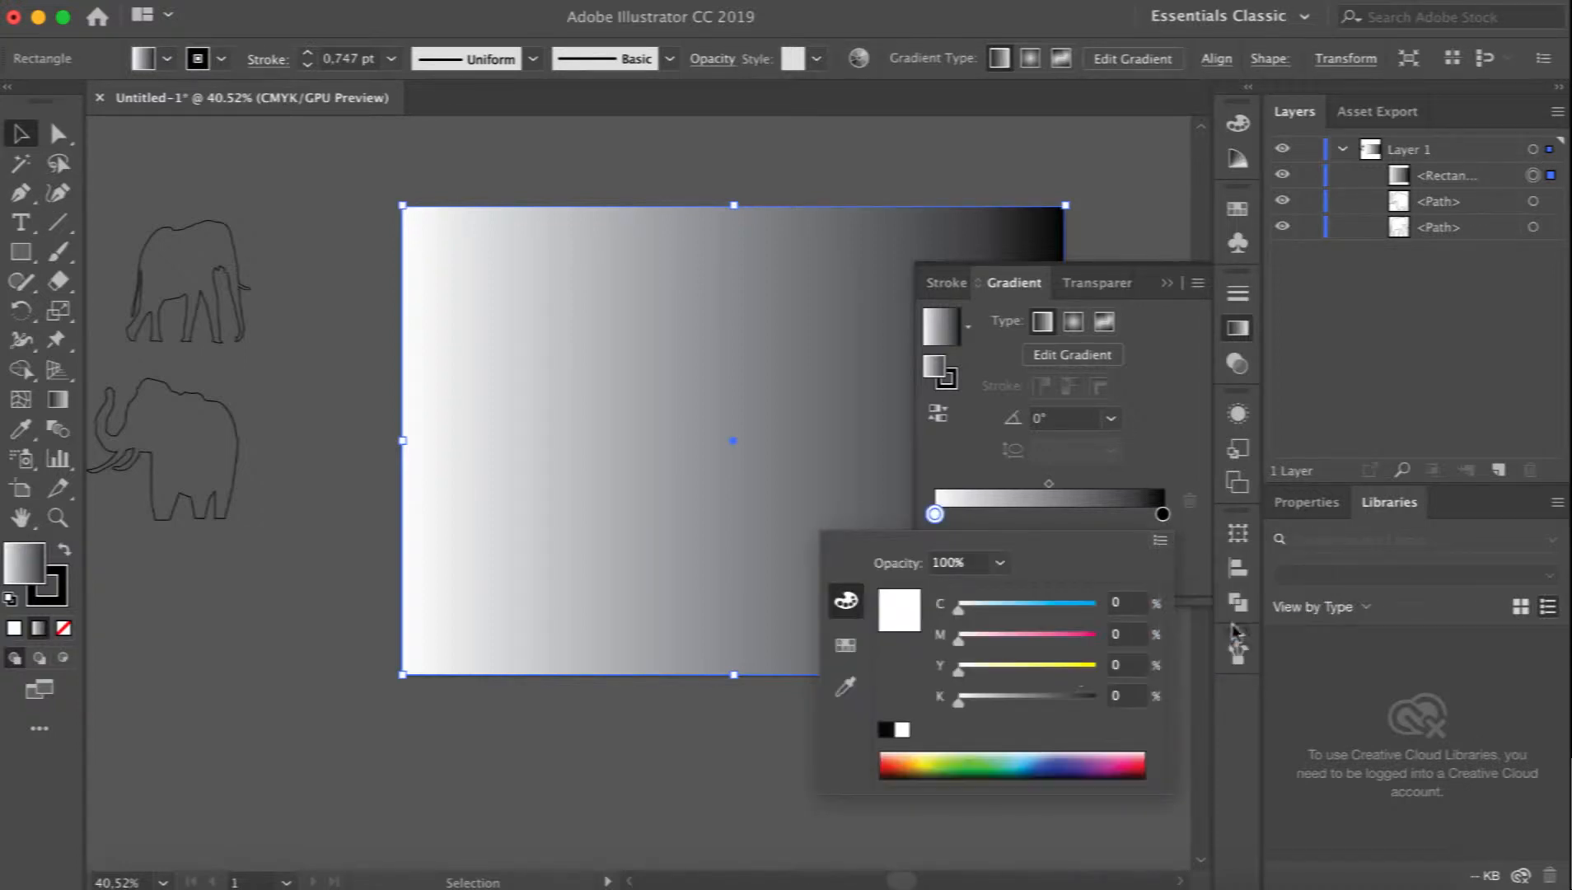
click(886, 772)
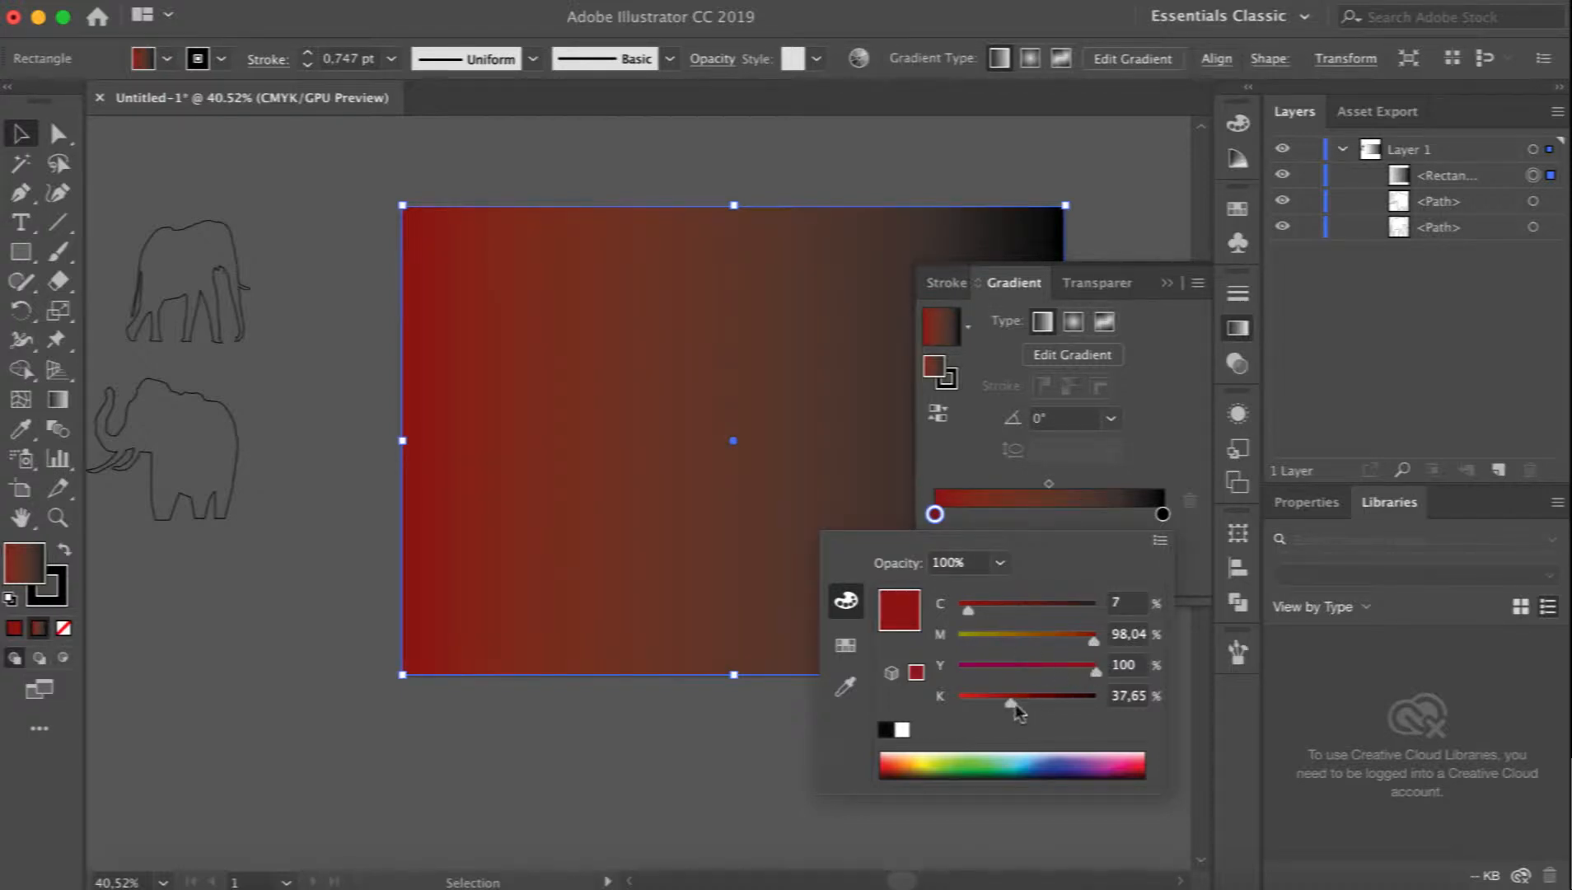
drag(1005, 709, 975, 709)
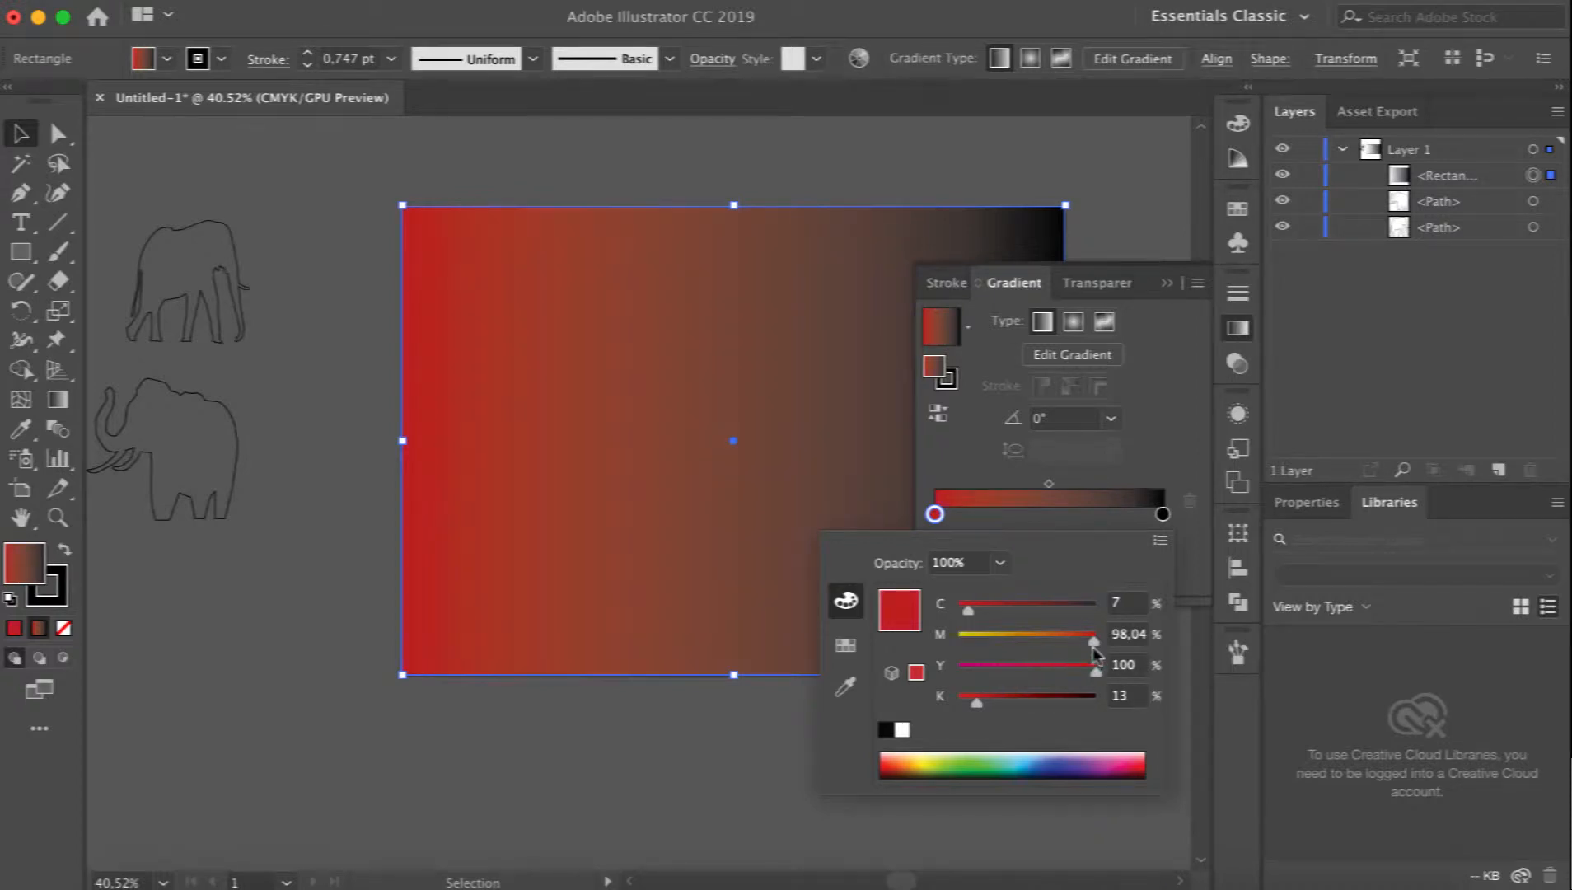
drag(1092, 640, 1088, 639)
Change the gradient's black stop to a CMYK orange with cyan 14%, magenta 51%, yellow 85% and black 5.88%.
click(1162, 514)
double_click(1163, 514)
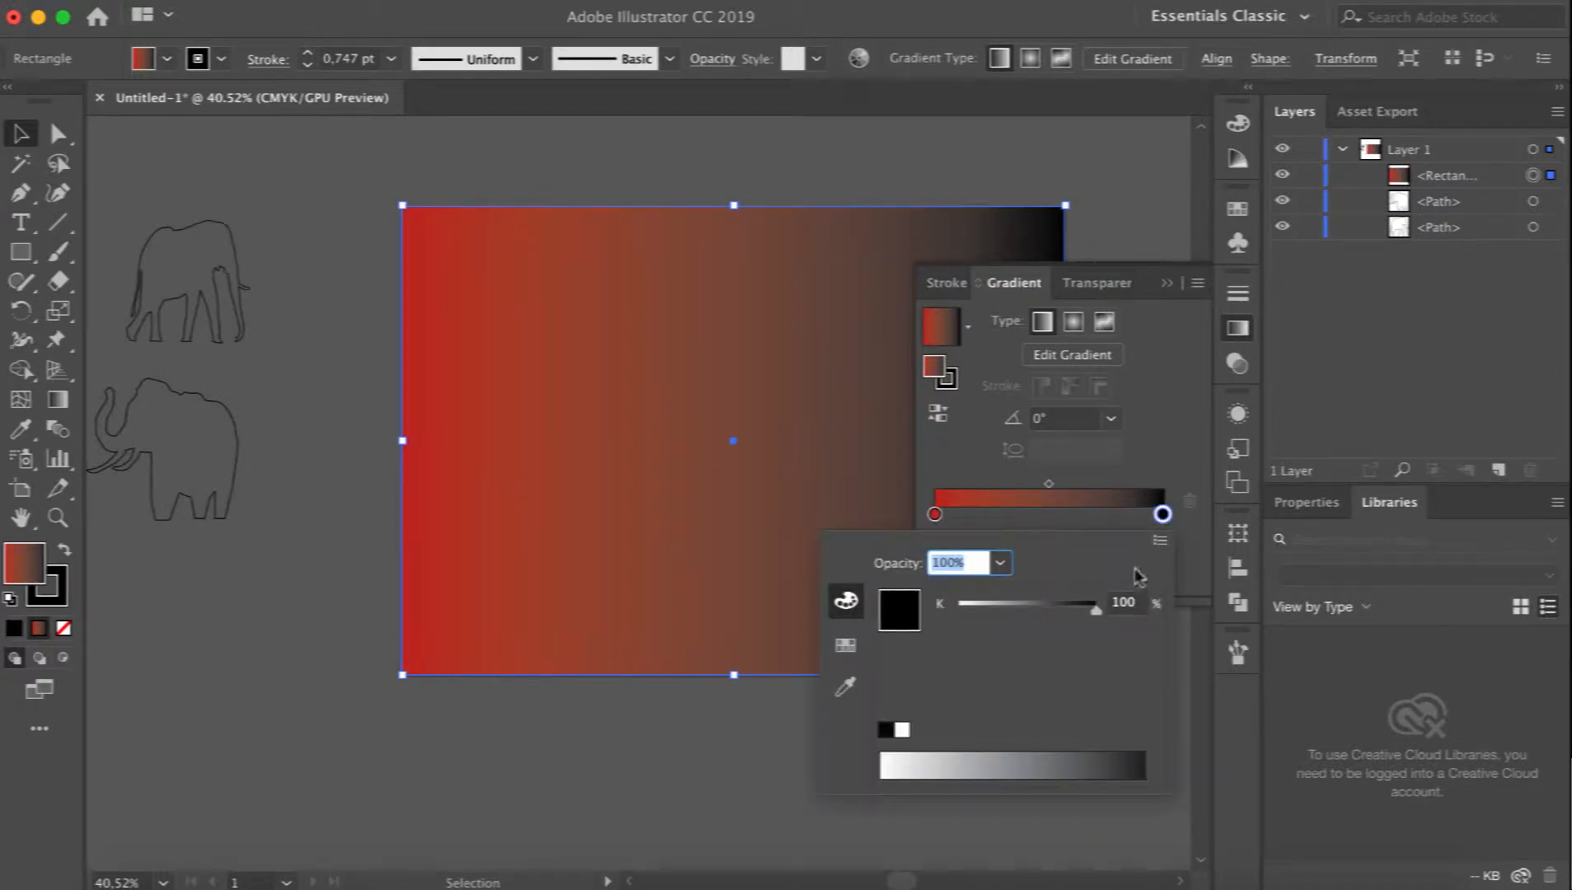
click(1158, 542)
click(1195, 630)
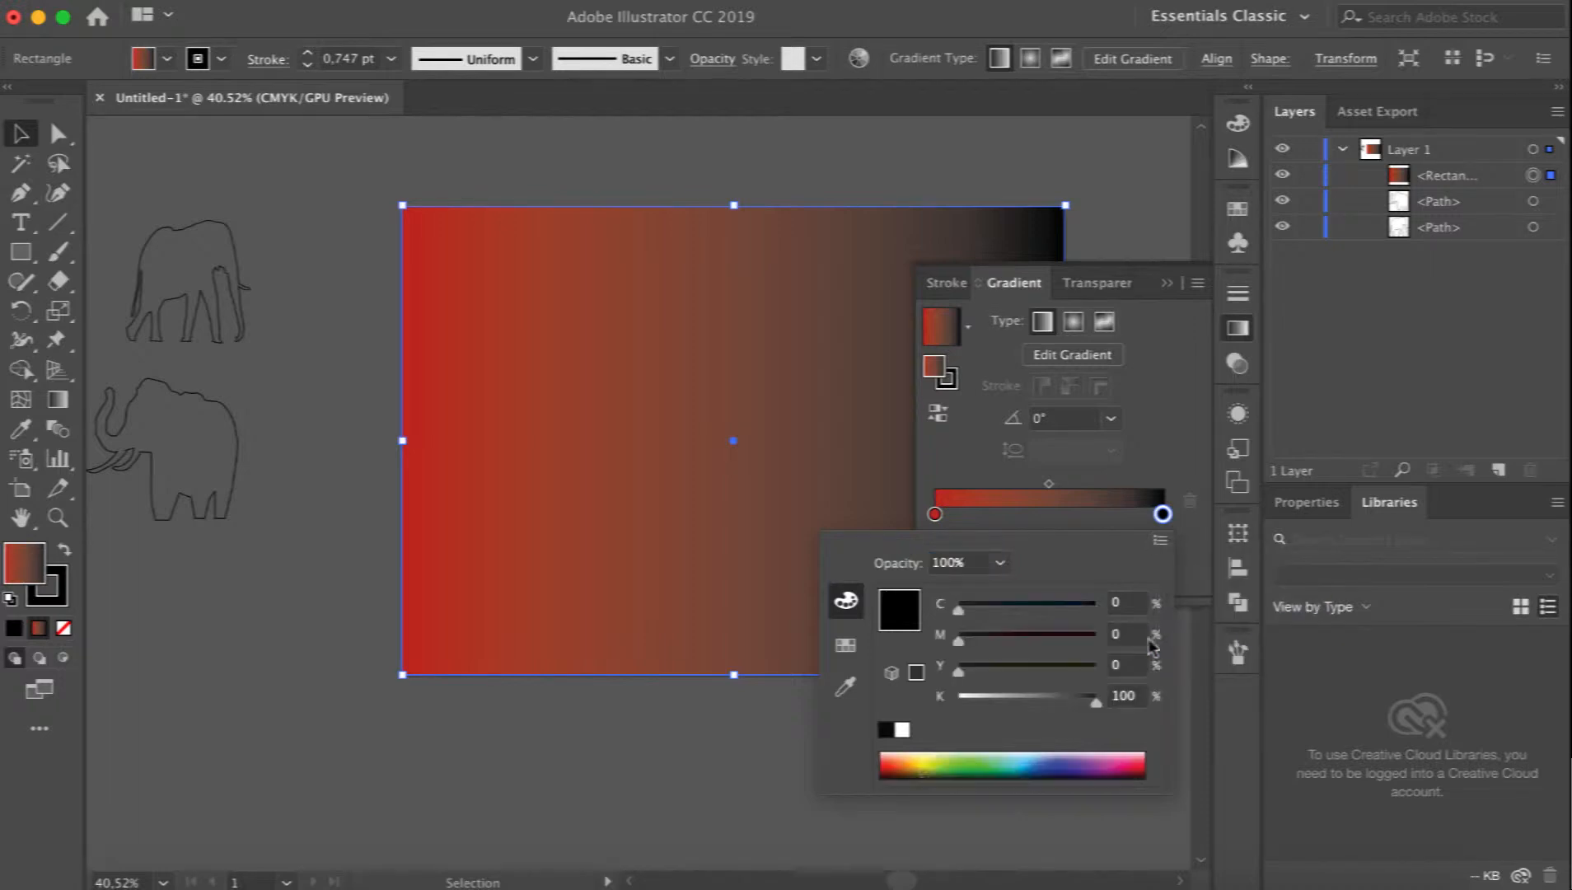
click(913, 759)
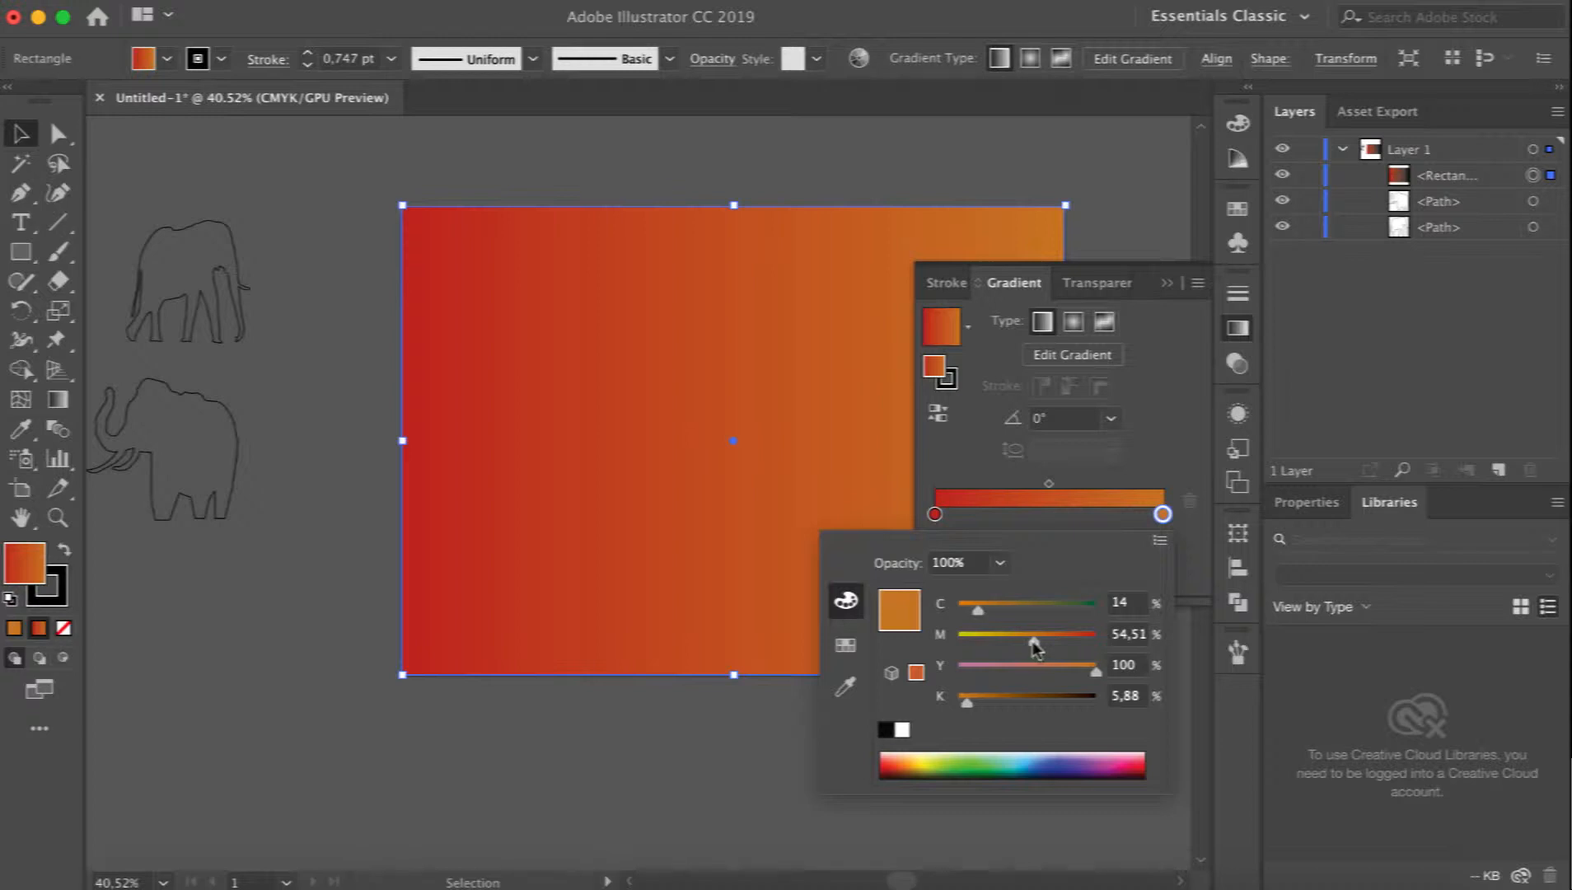
mouse_move(1036, 649)
mouse_down()
mouse_move(1059, 652)
mouse_move(1029, 649)
mouse_up()
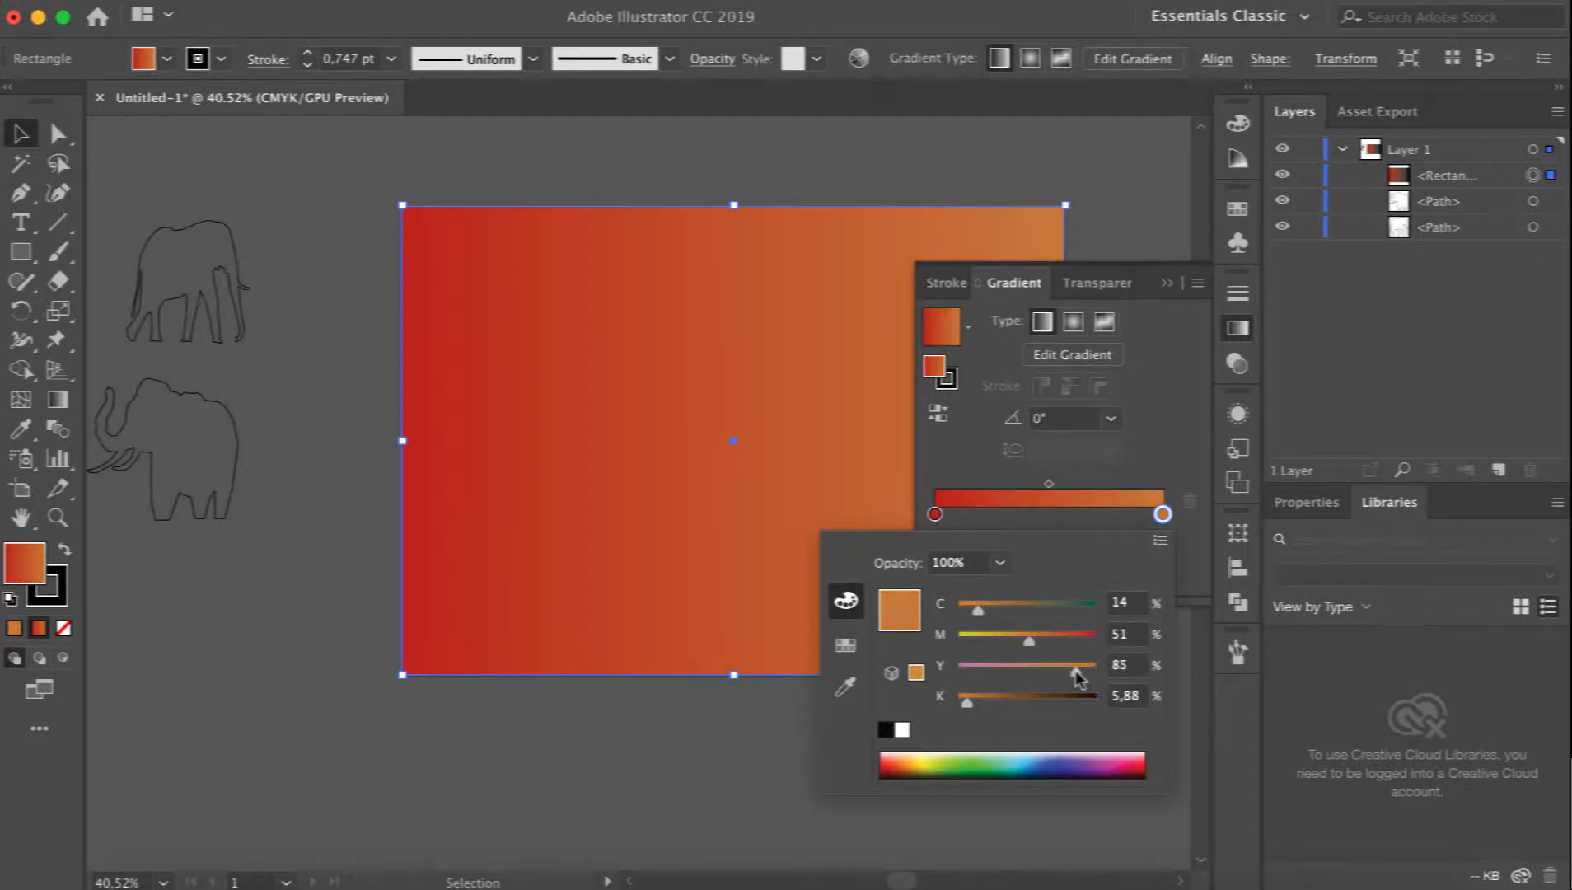
click(1012, 514)
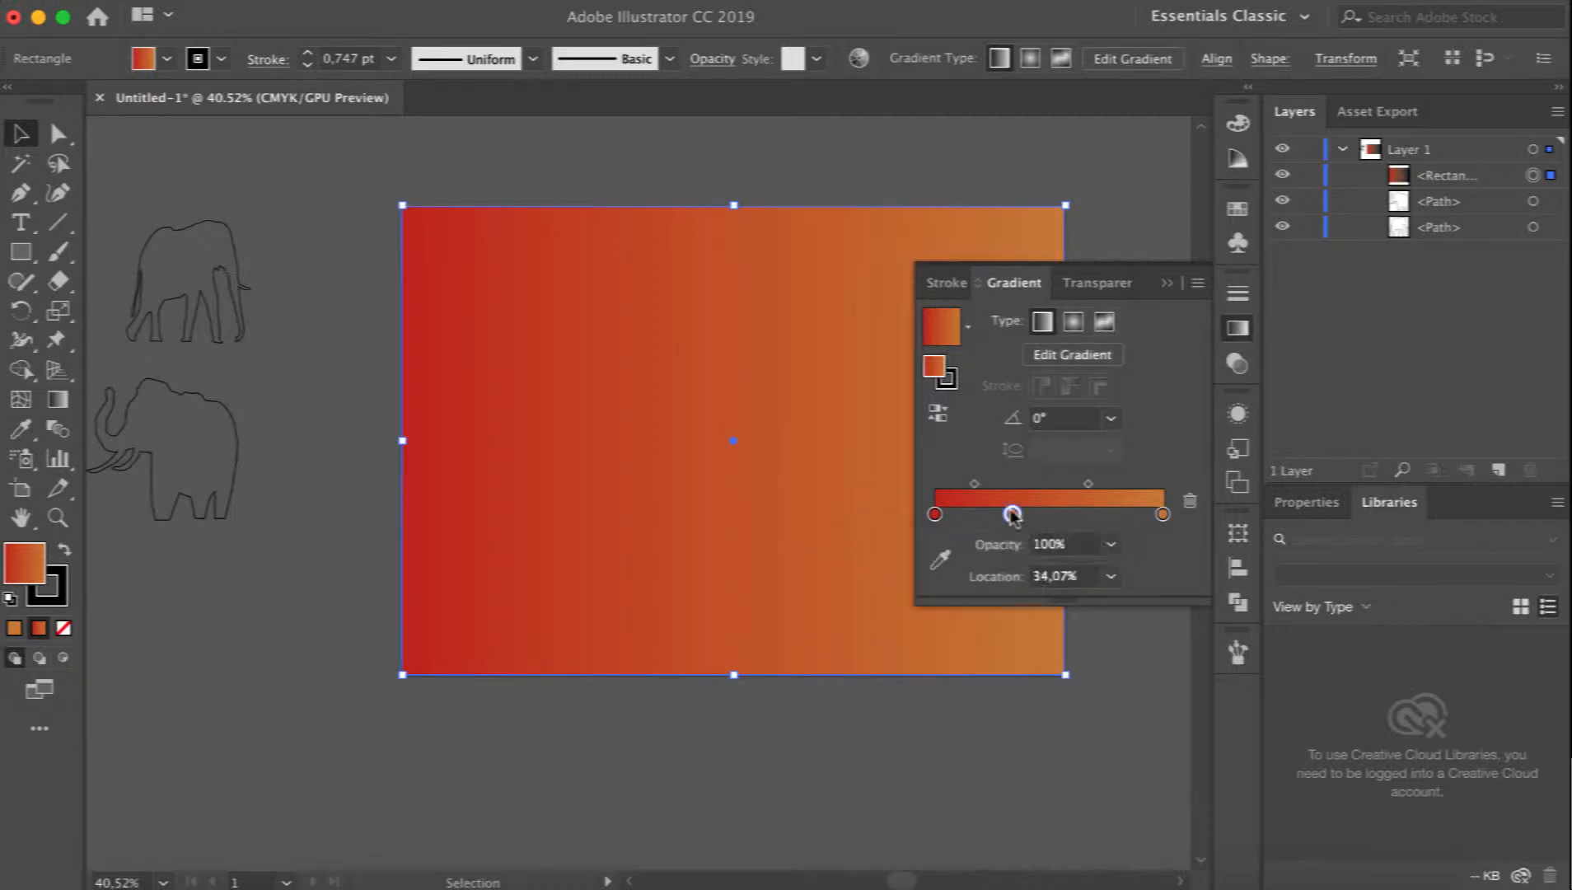
double_click(1013, 514)
click(1013, 516)
drag(1013, 514, 1127, 562)
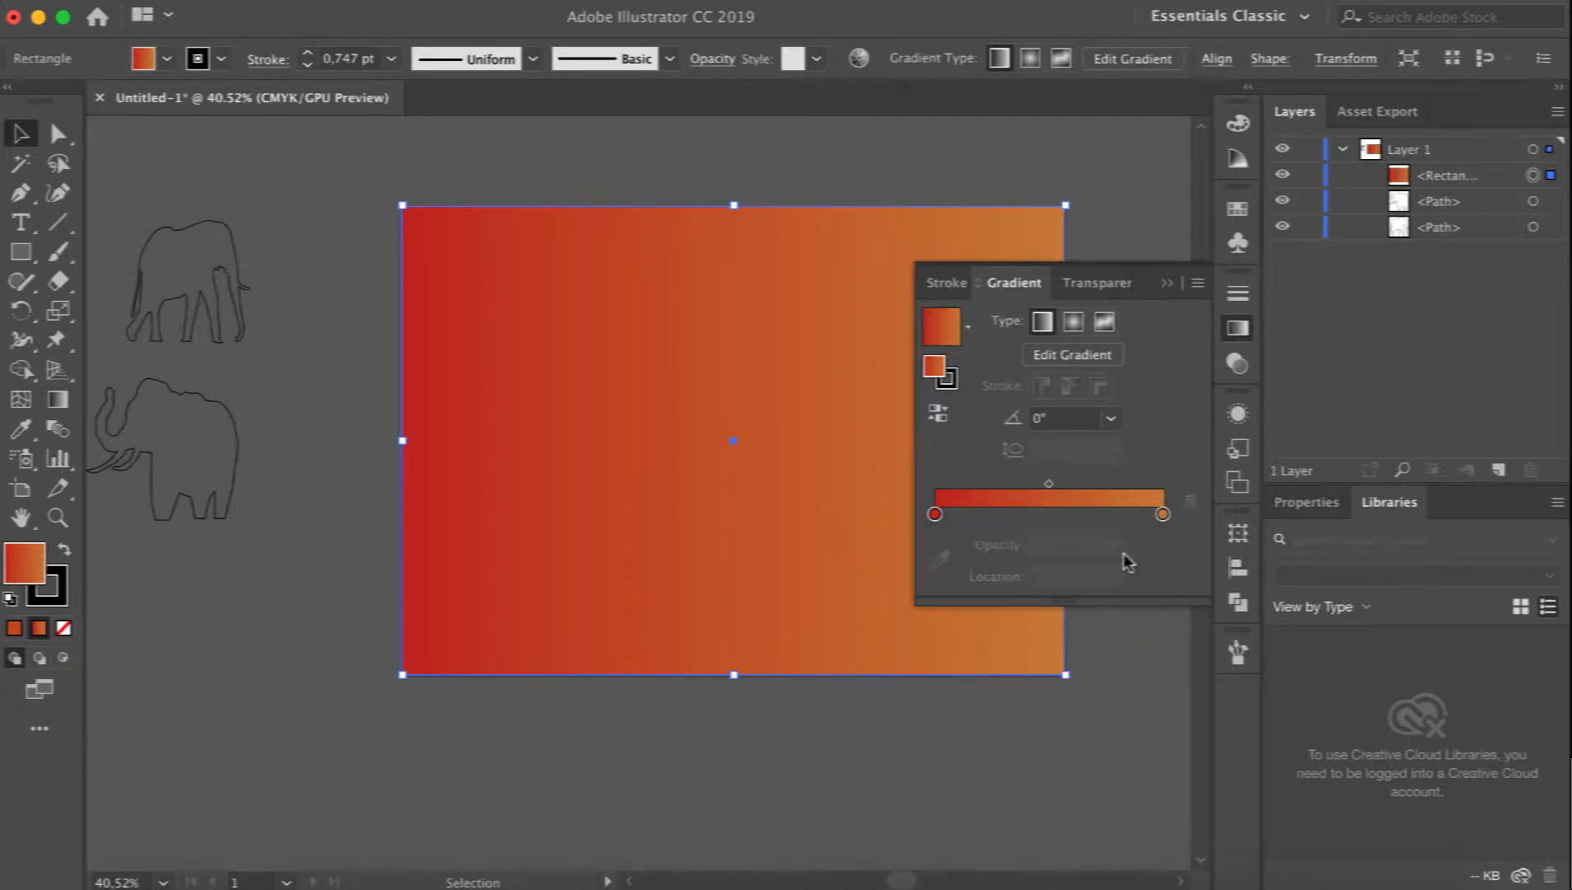
Redirect the rectangle's gradient almost vertically with the Gradient tool, running from red above the artboard to orange below it.
click(58, 399)
drag(728, 147, 712, 744)
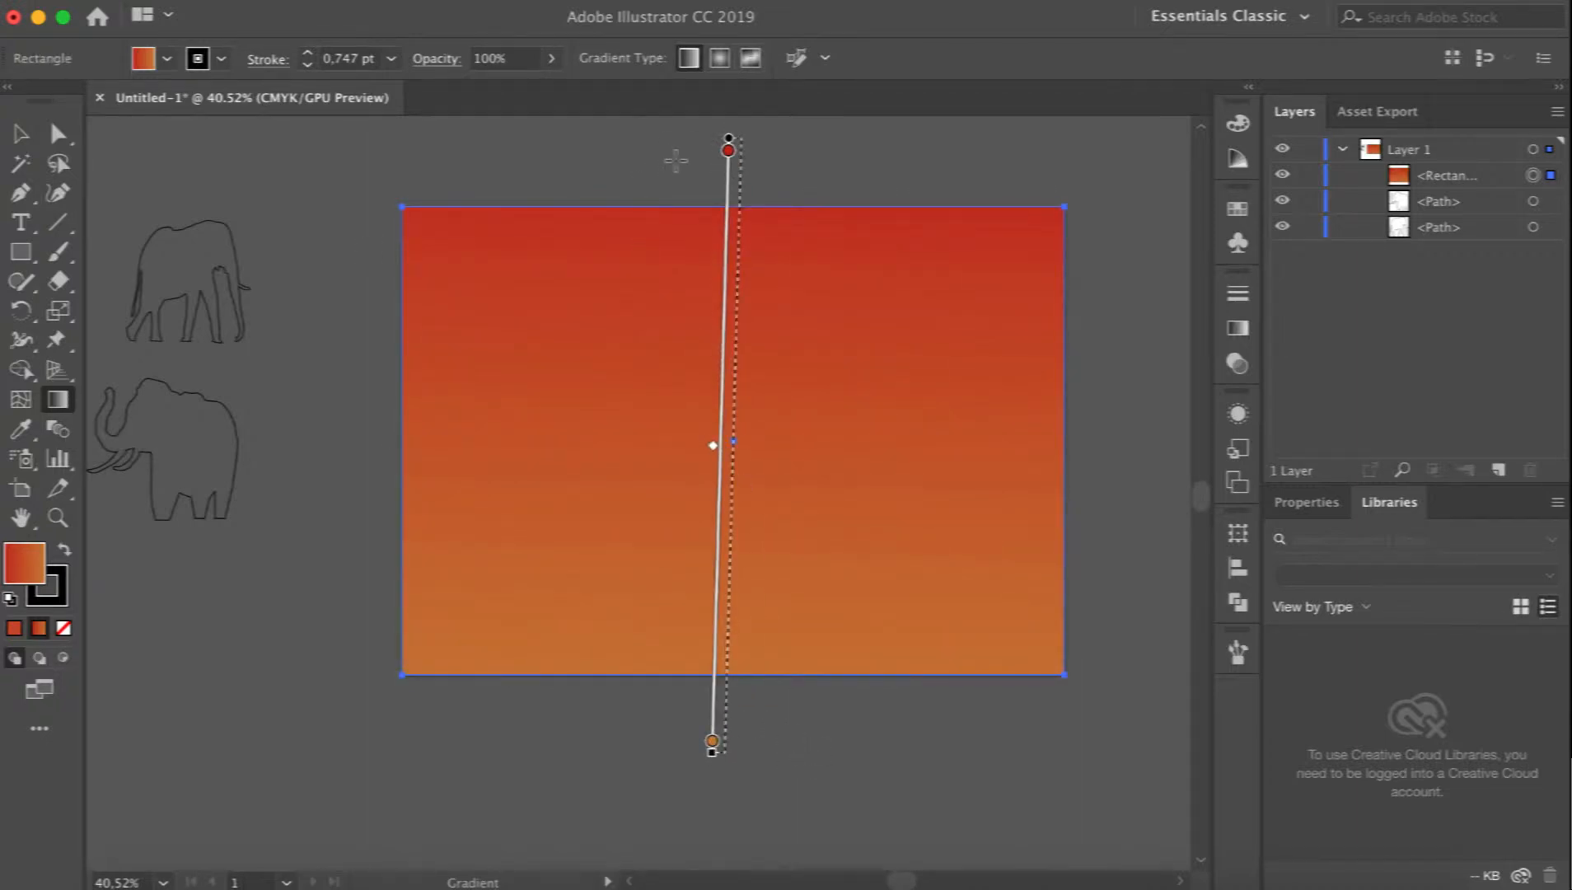
drag(676, 159, 694, 735)
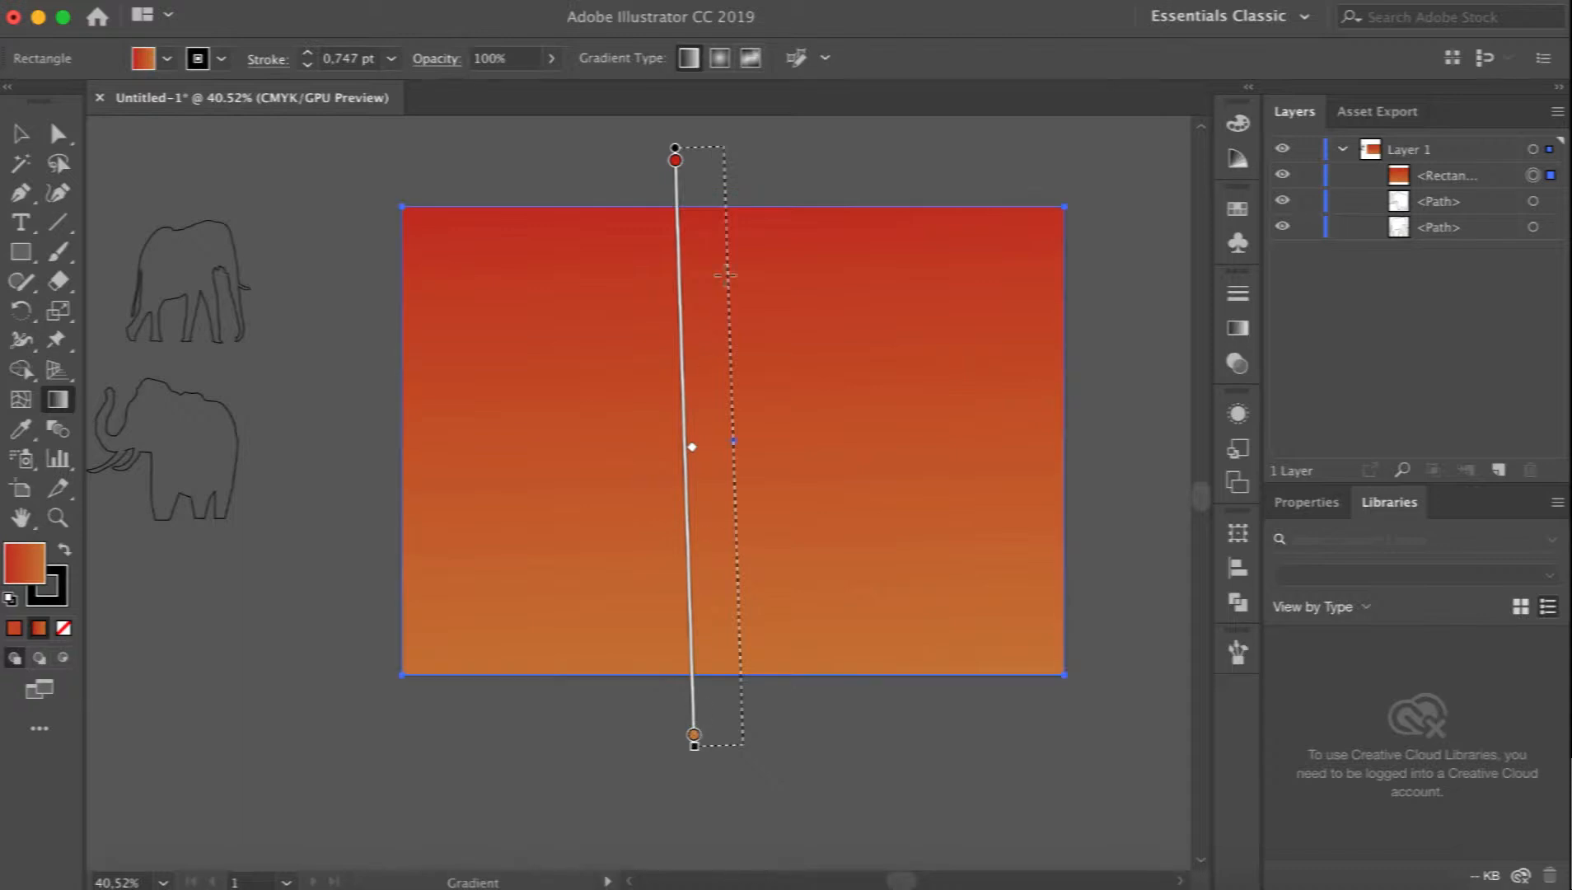
click(21, 133)
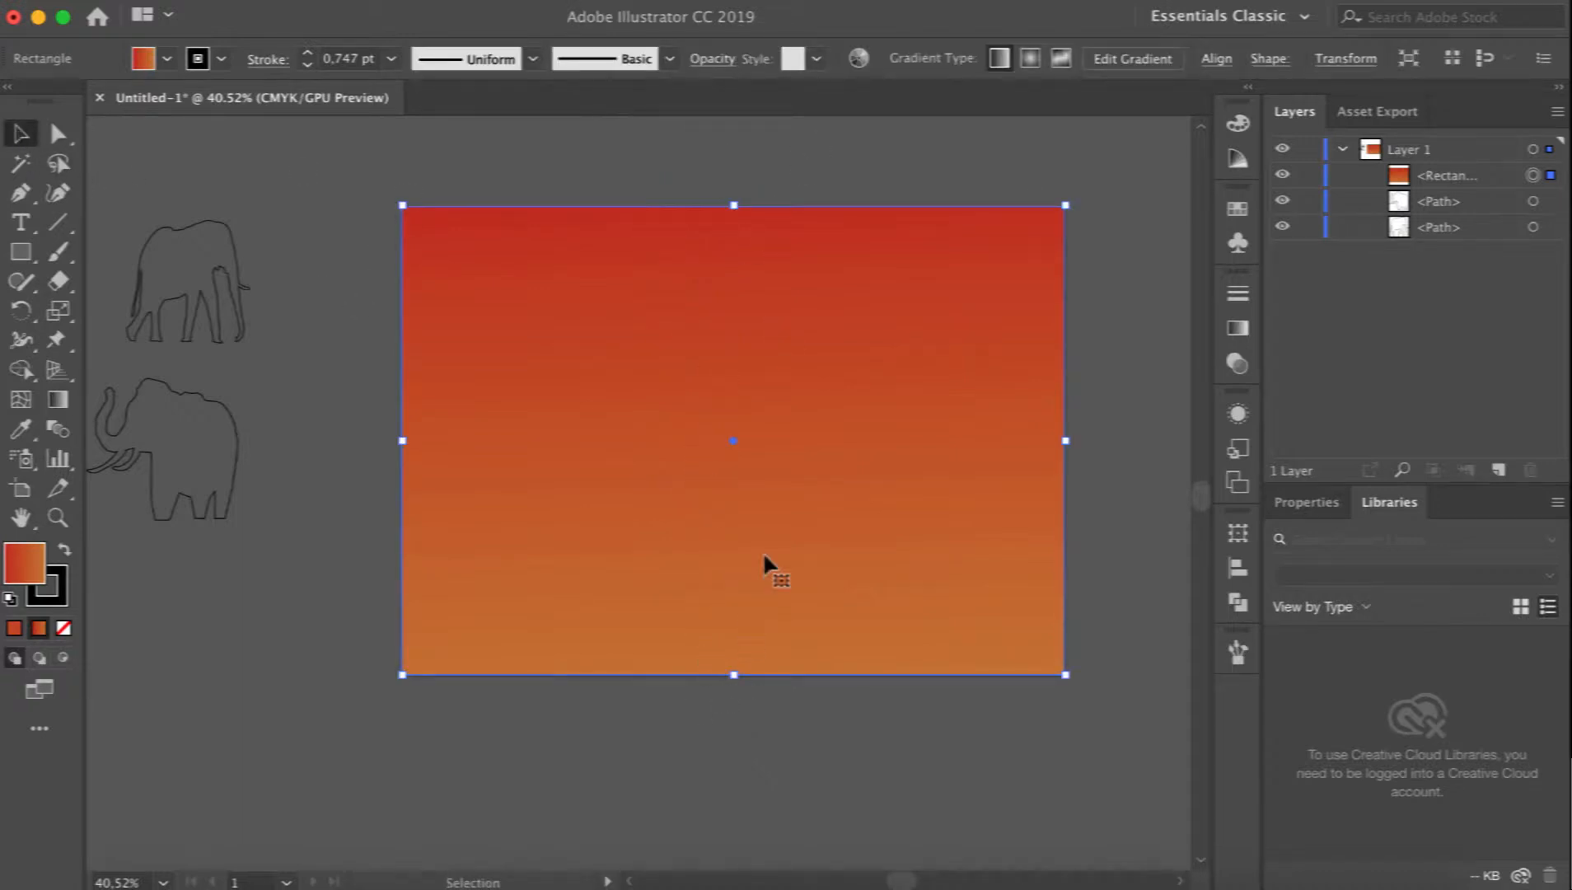
Shift the gradient midpoint toward orange, move the red stop to 18.71%, and recolour it to C 11, M 100, Y 93, K 18.
click(1237, 328)
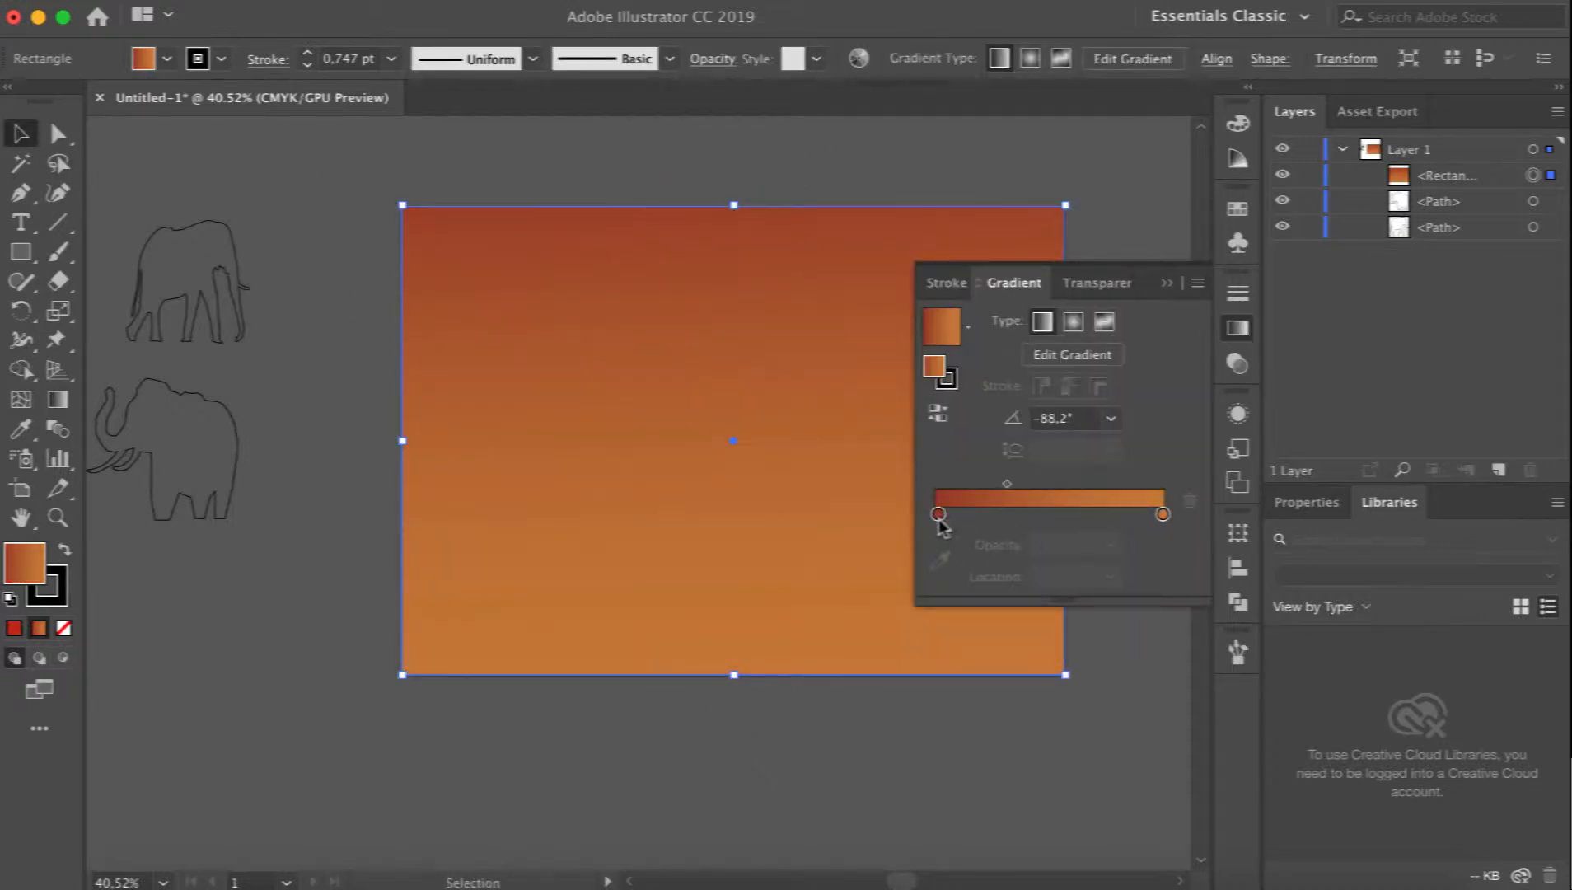
drag(1006, 483, 1072, 483)
click(938, 514)
drag(938, 514, 977, 514)
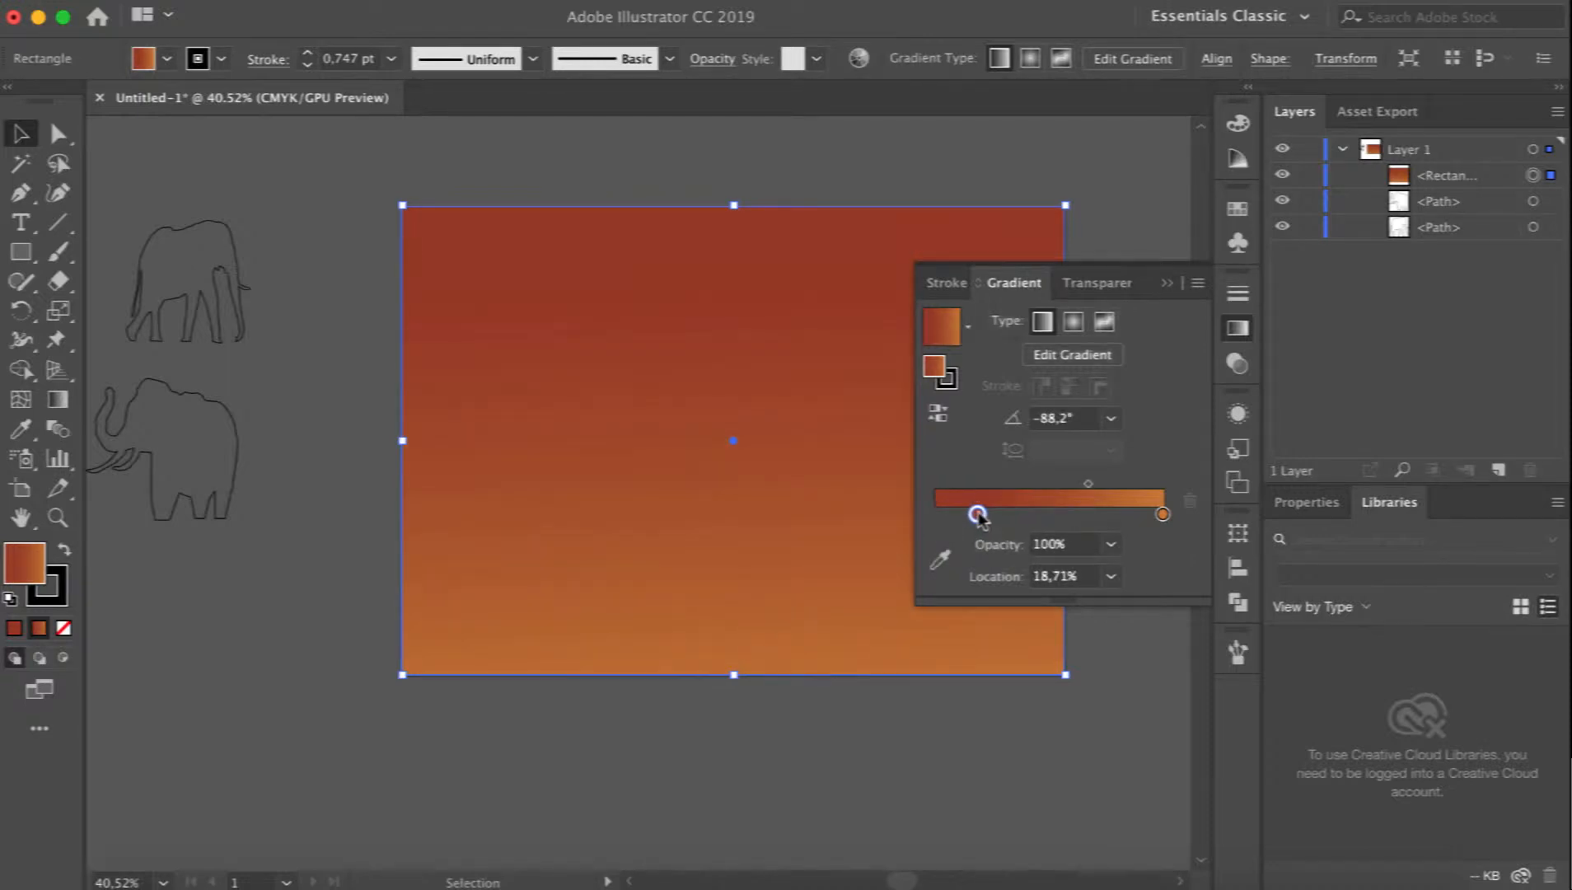
double_click(977, 514)
drag(1077, 647, 1098, 648)
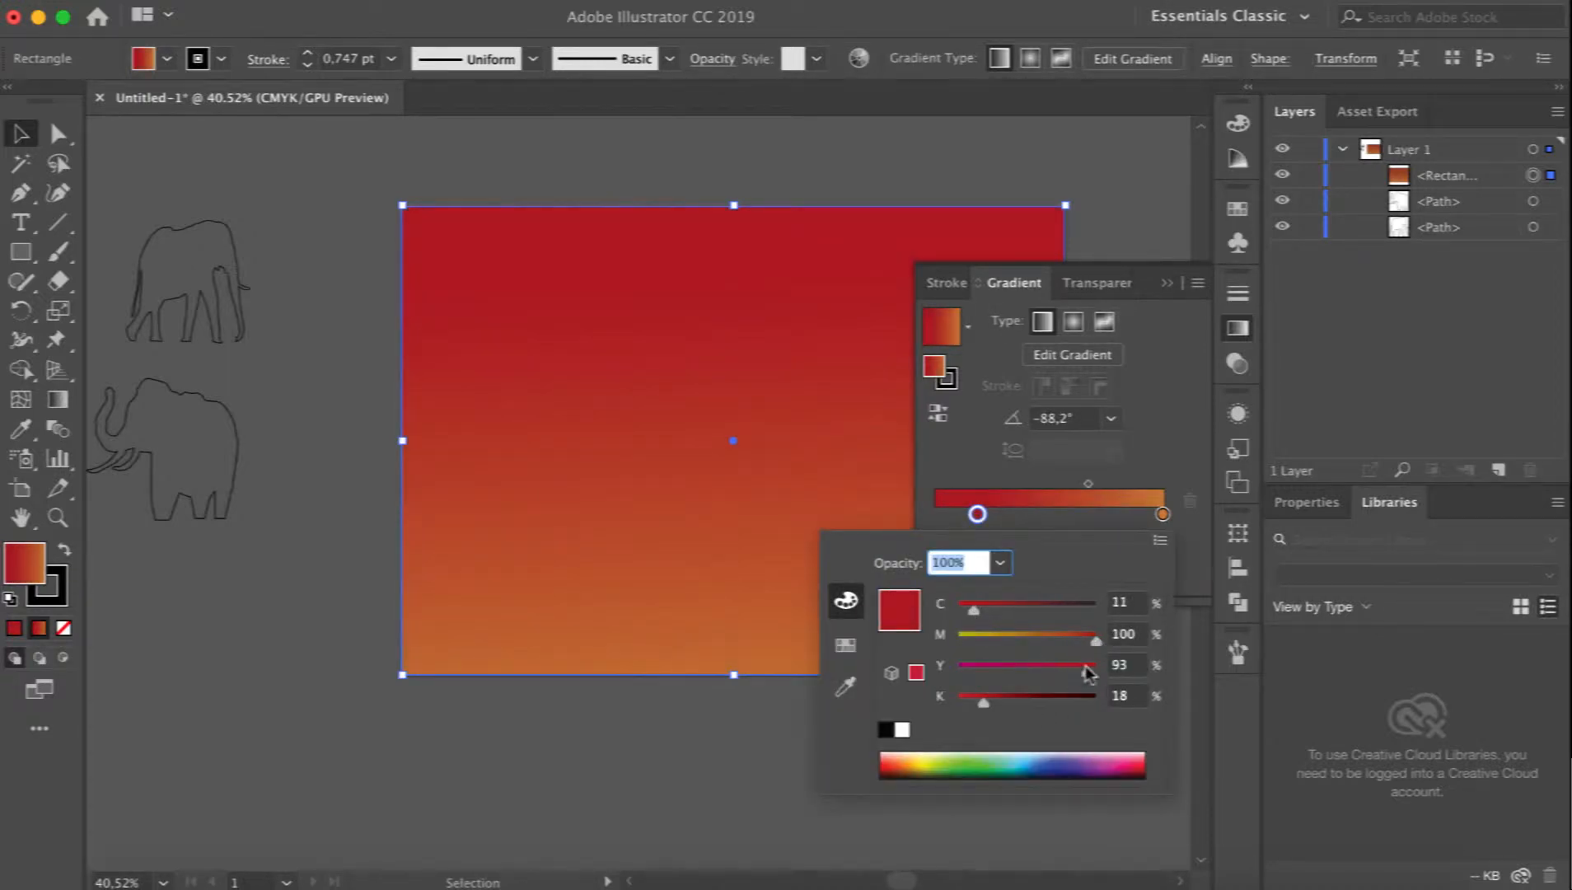
Try a darker shade for the red gradient stop with magenta 89% and black 35%.
drag(1096, 646, 1082, 646)
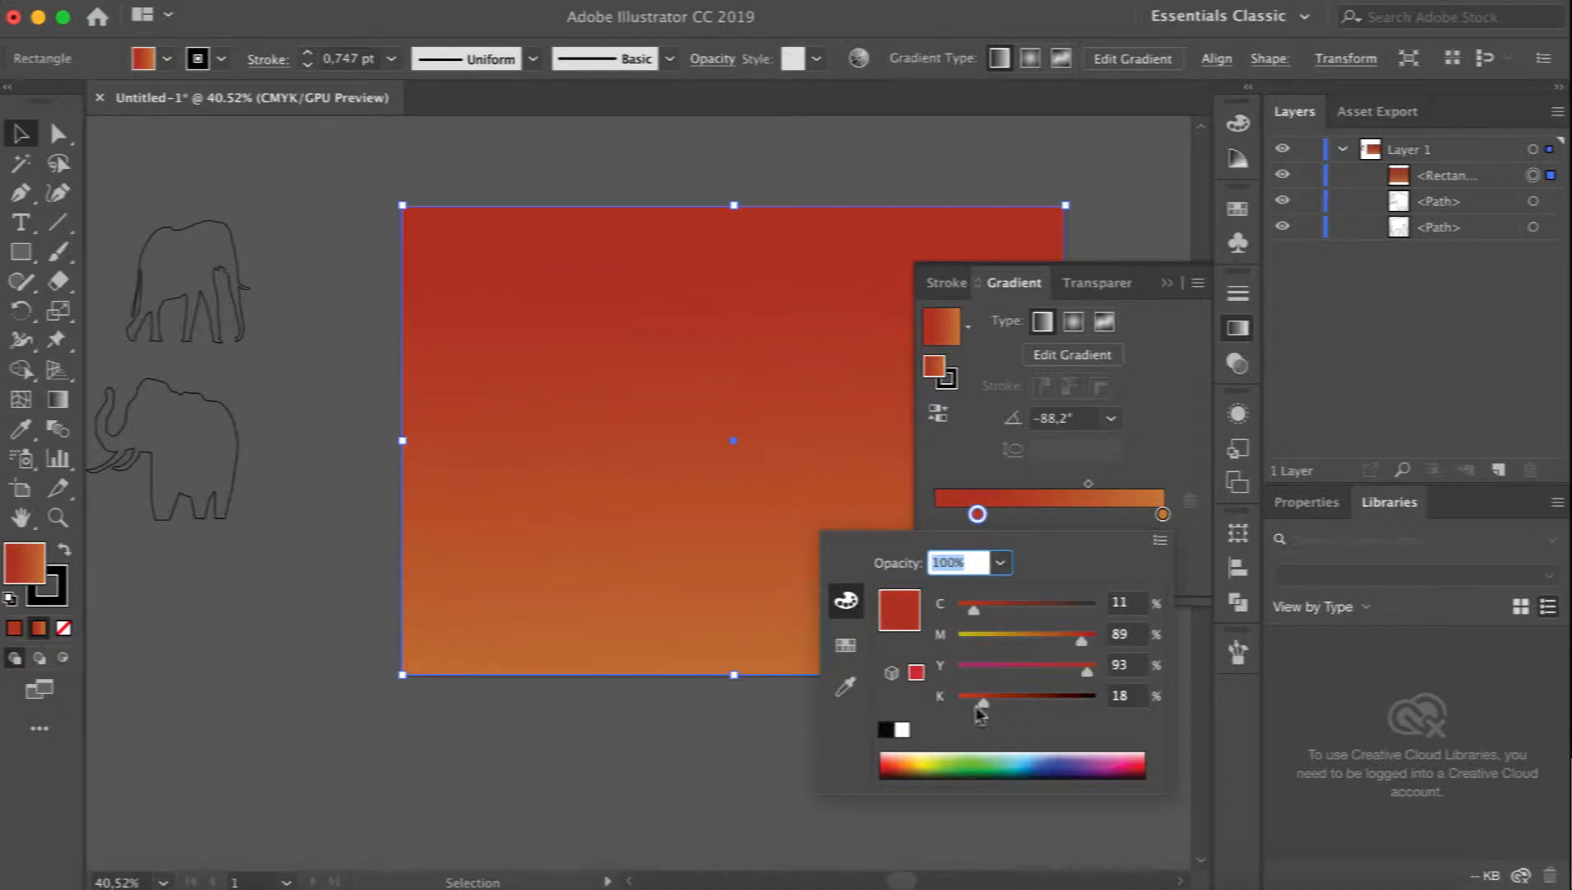
mouse_move(984, 703)
mouse_down()
mouse_move(963, 703)
mouse_move(1006, 704)
mouse_up()
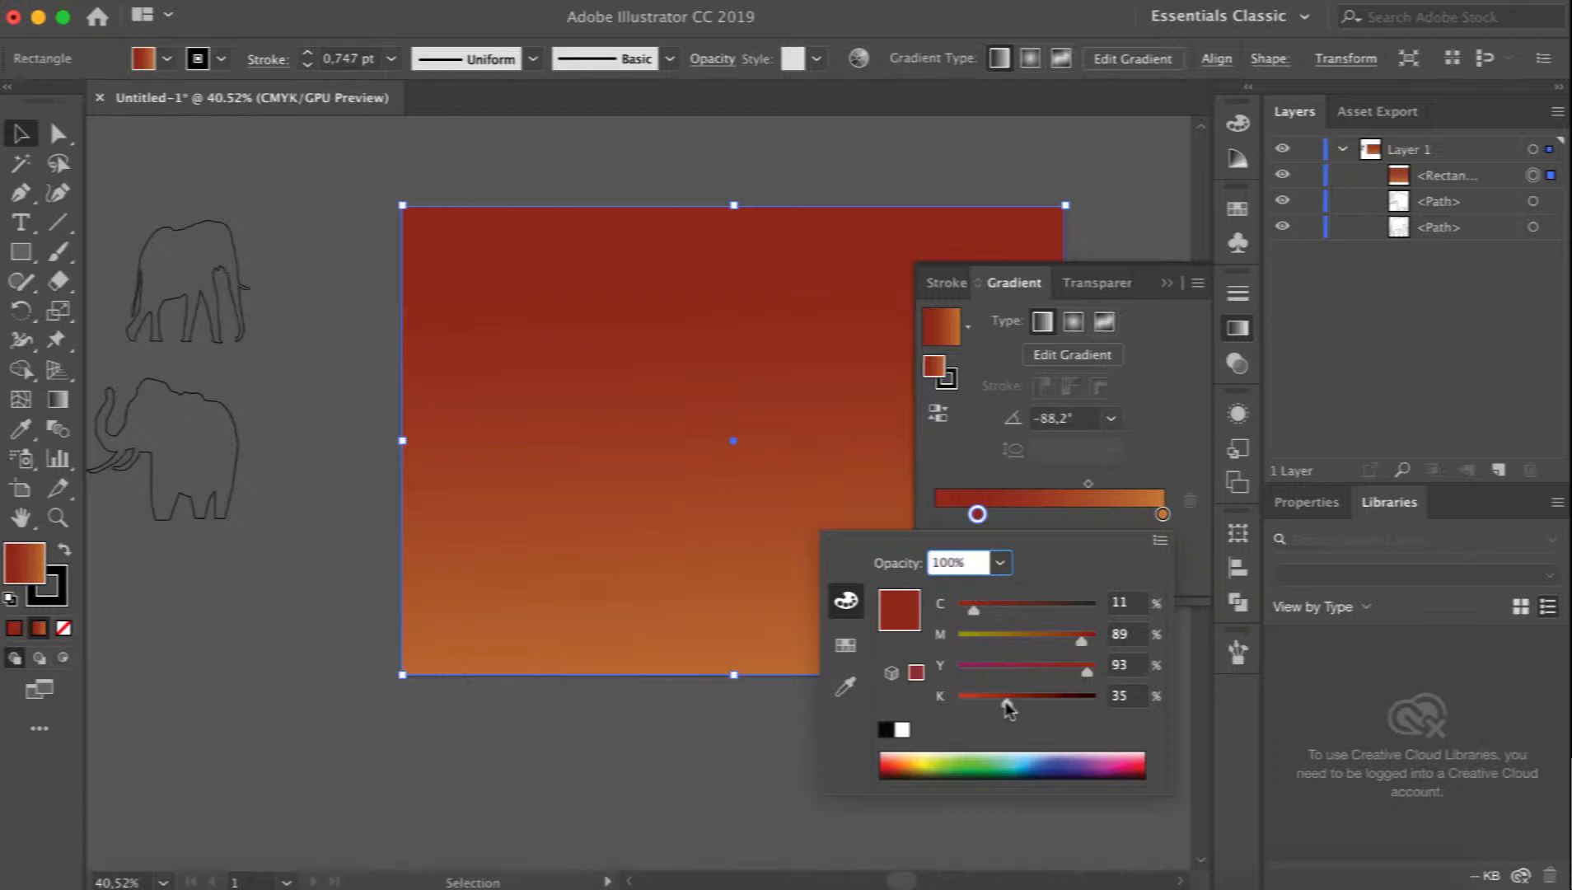
click(785, 764)
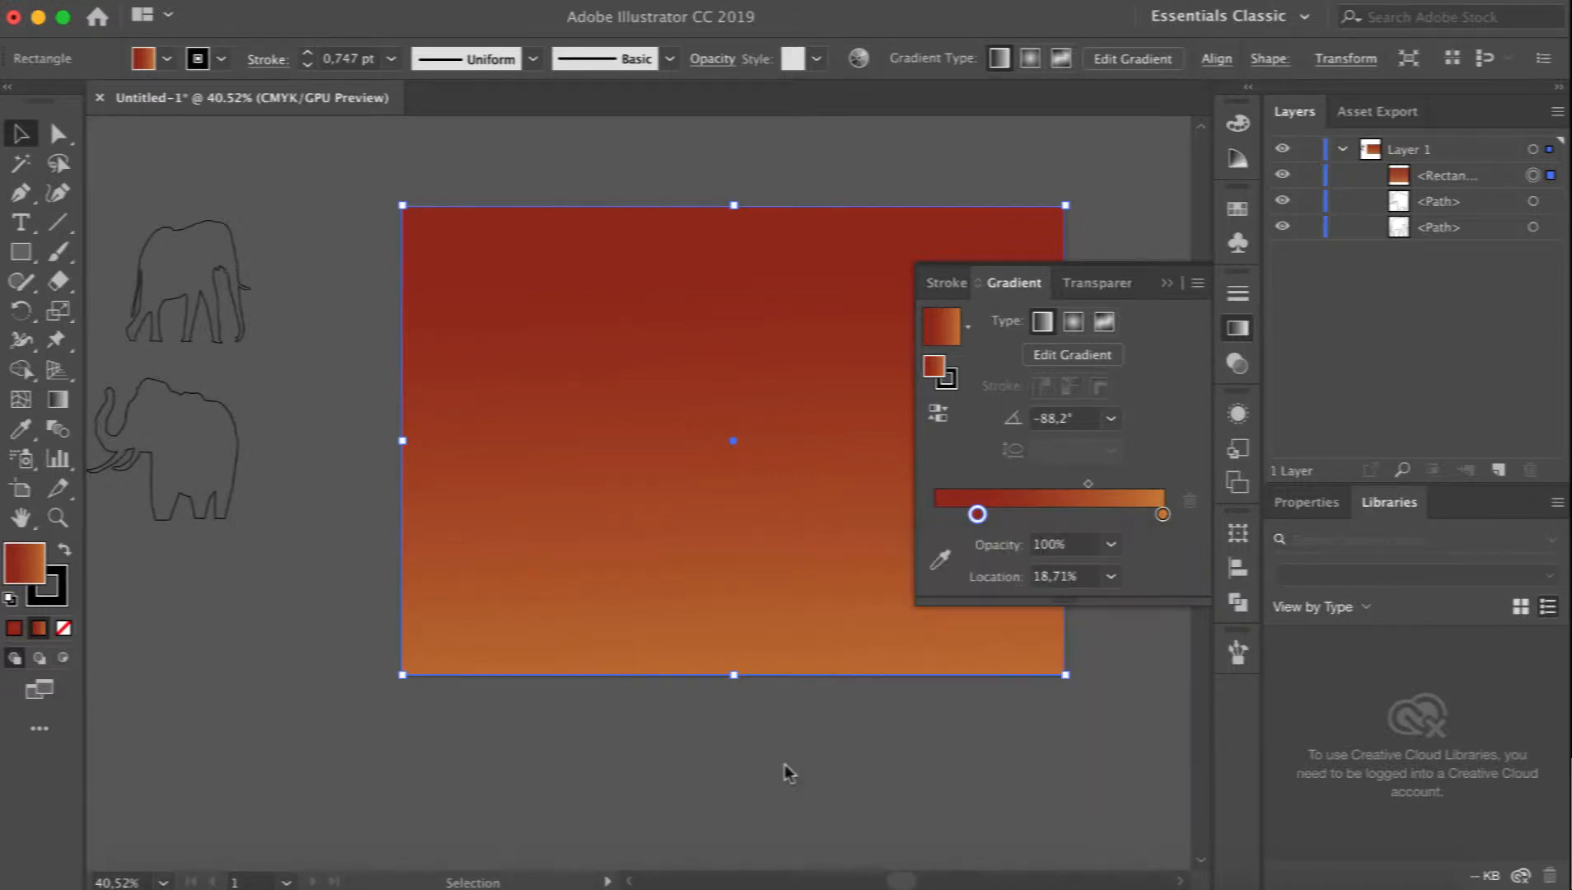
Step back through the red stop's colour changes to the crimson version, close the gradient settings and deselect the rectangle.
key(super+z)
key(a)
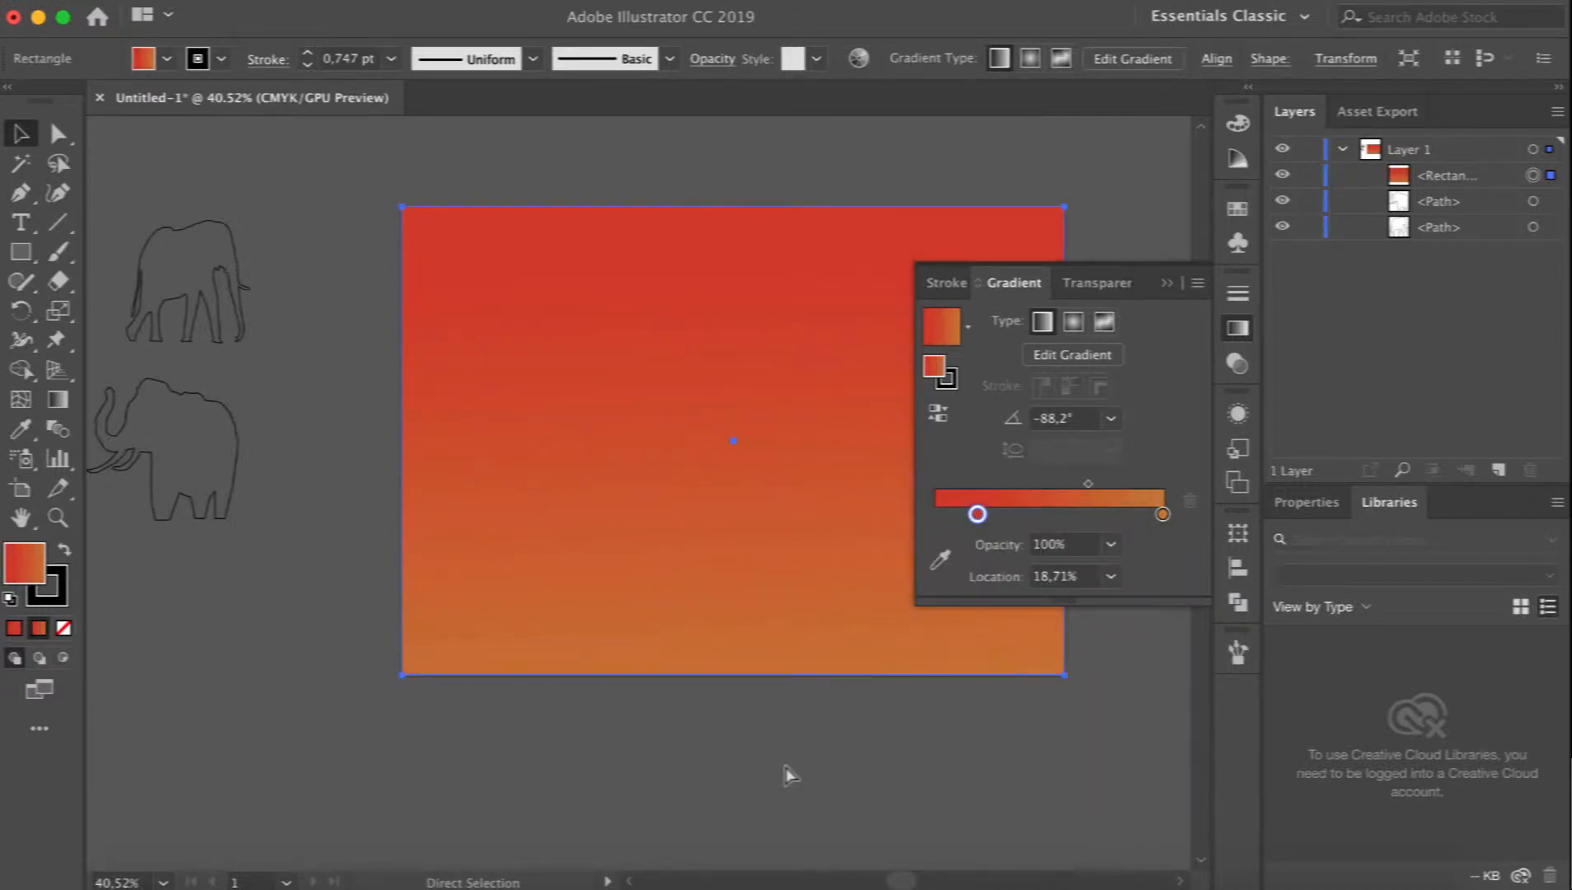
key(super+shift+z)
key(super+z)
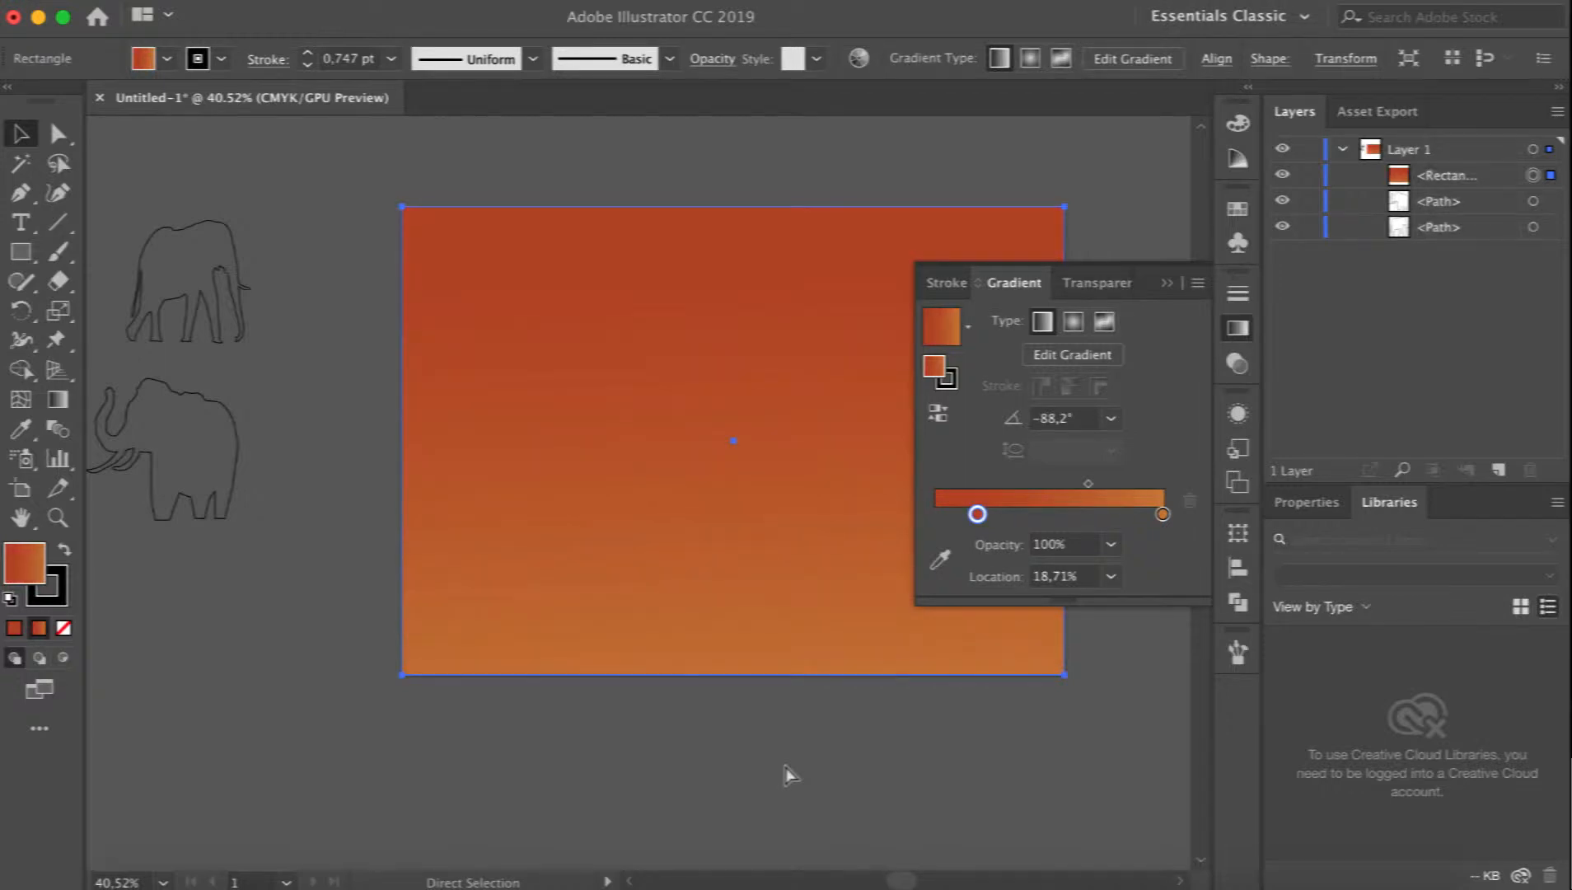
key(super+shift+z)
key(v)
click(1163, 286)
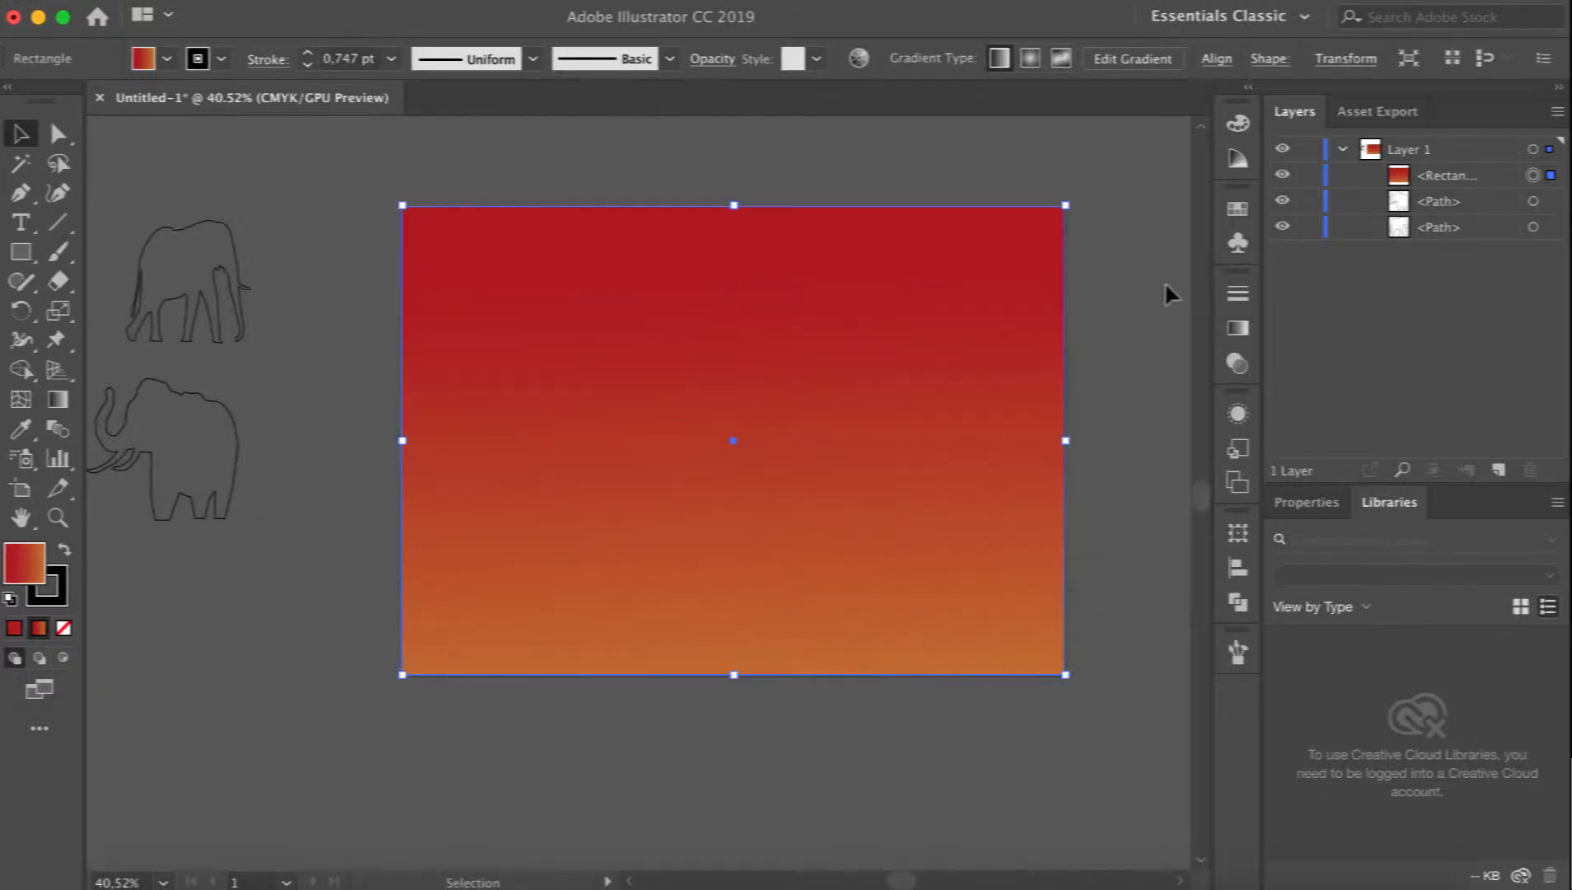
click(994, 802)
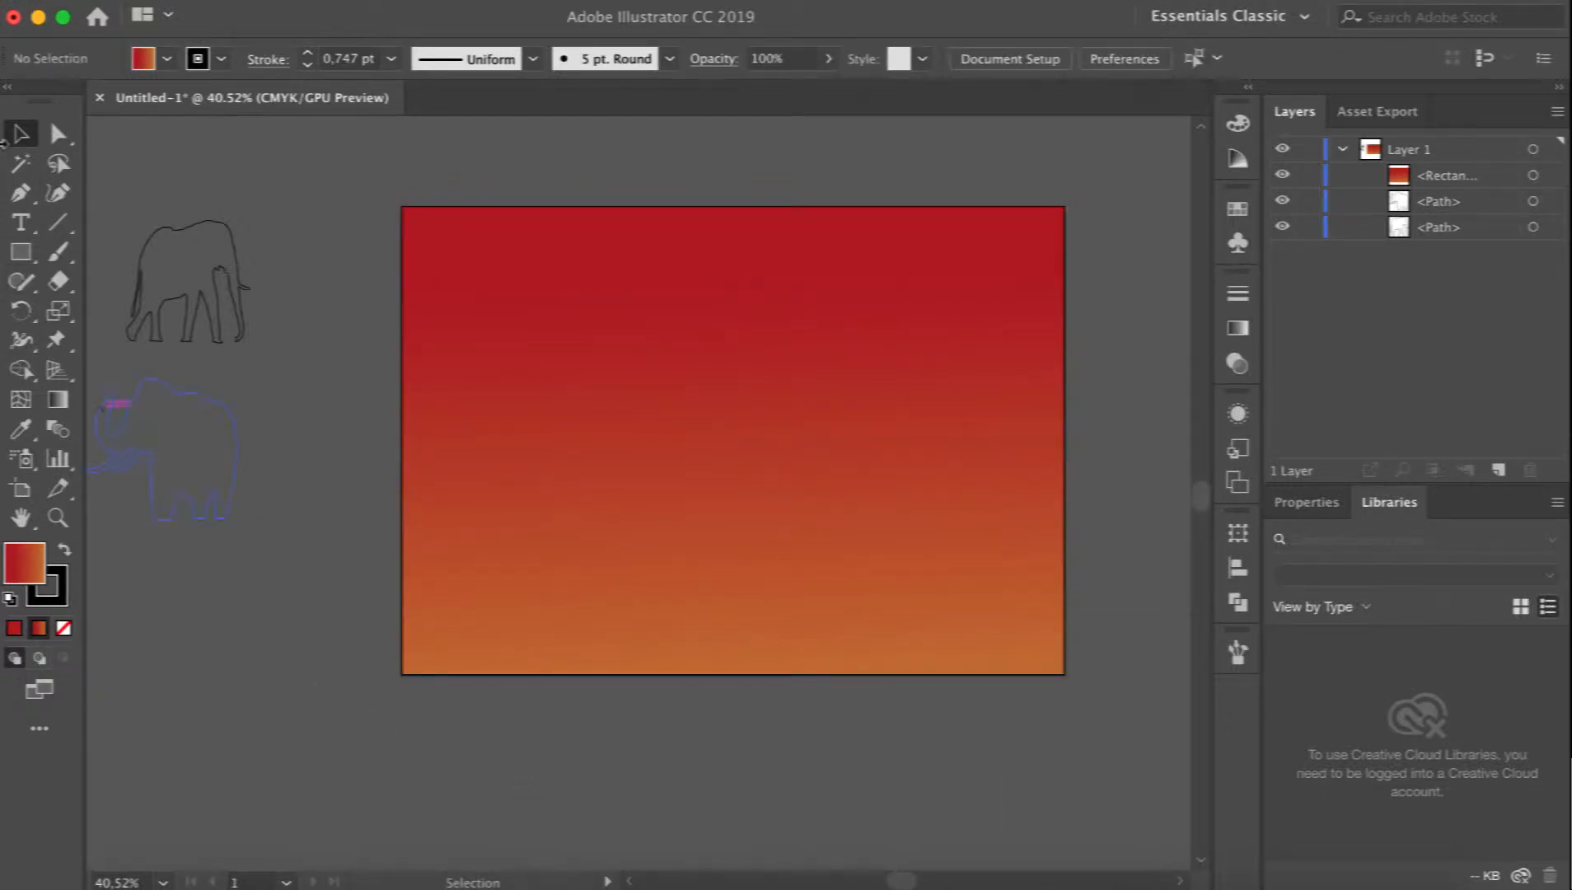
Create a three-sided polygon with a 17.6389 mm radius below the artboard, rotate it sideways and stretch it into a long narrow triangle.
click(20, 251)
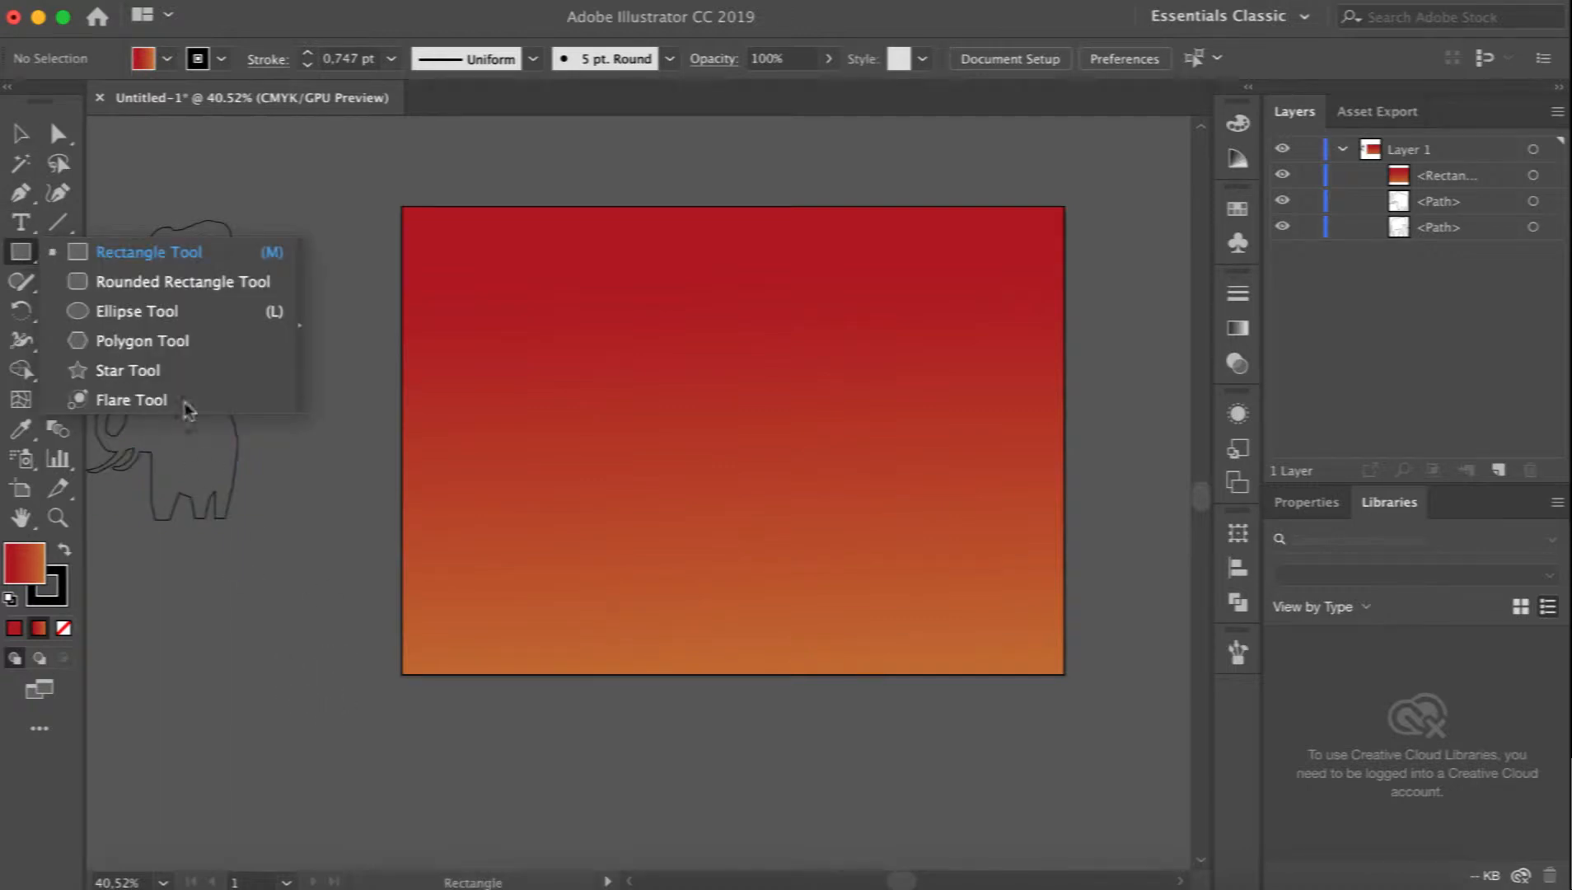
click(142, 340)
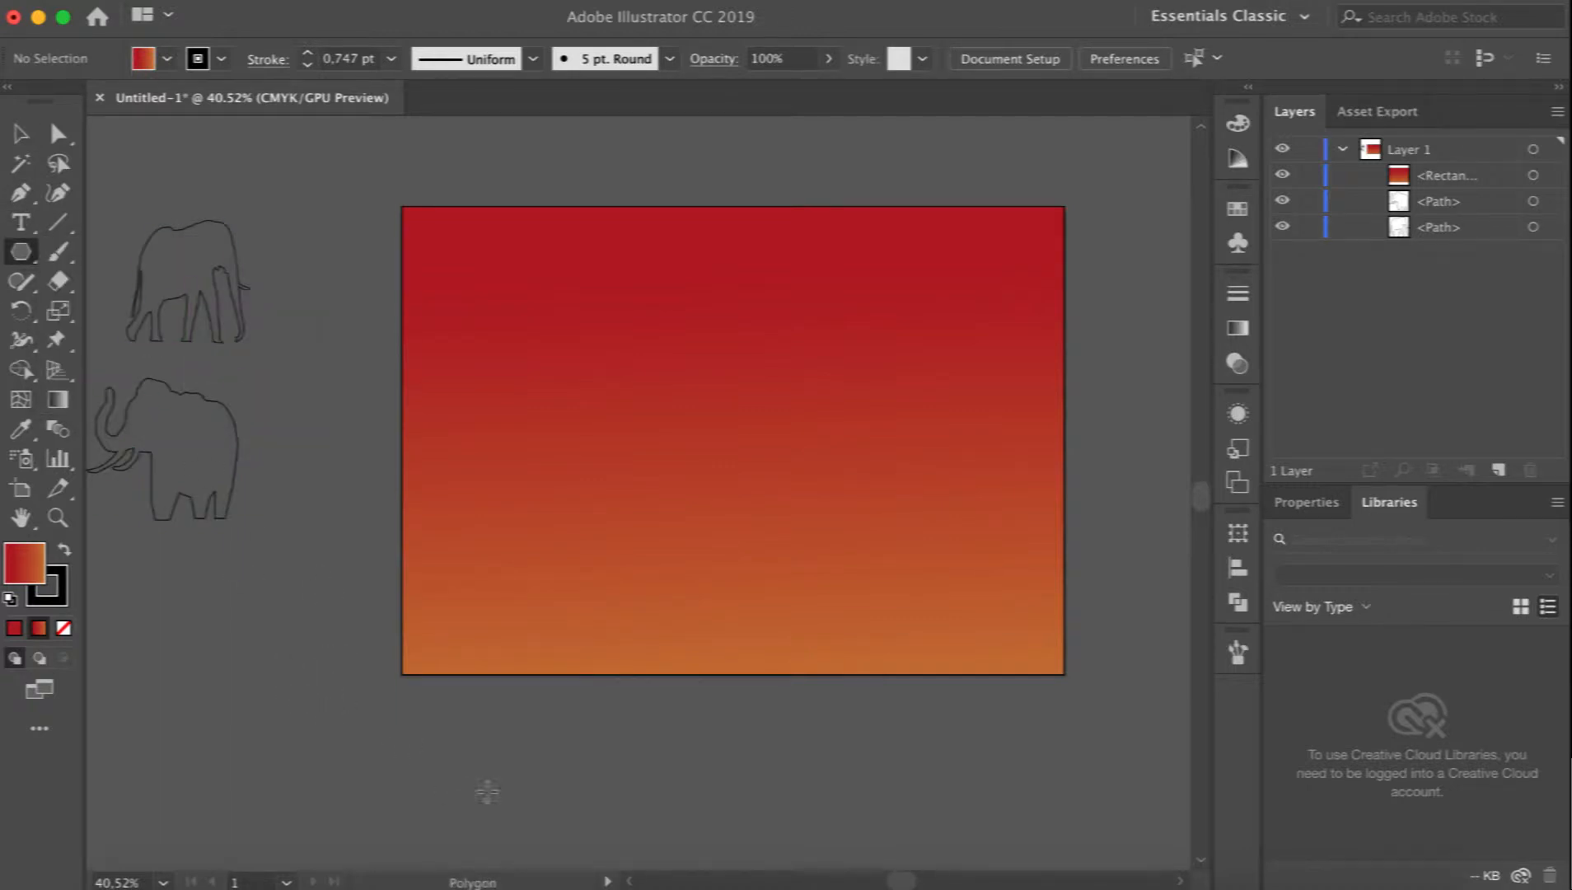
click(524, 751)
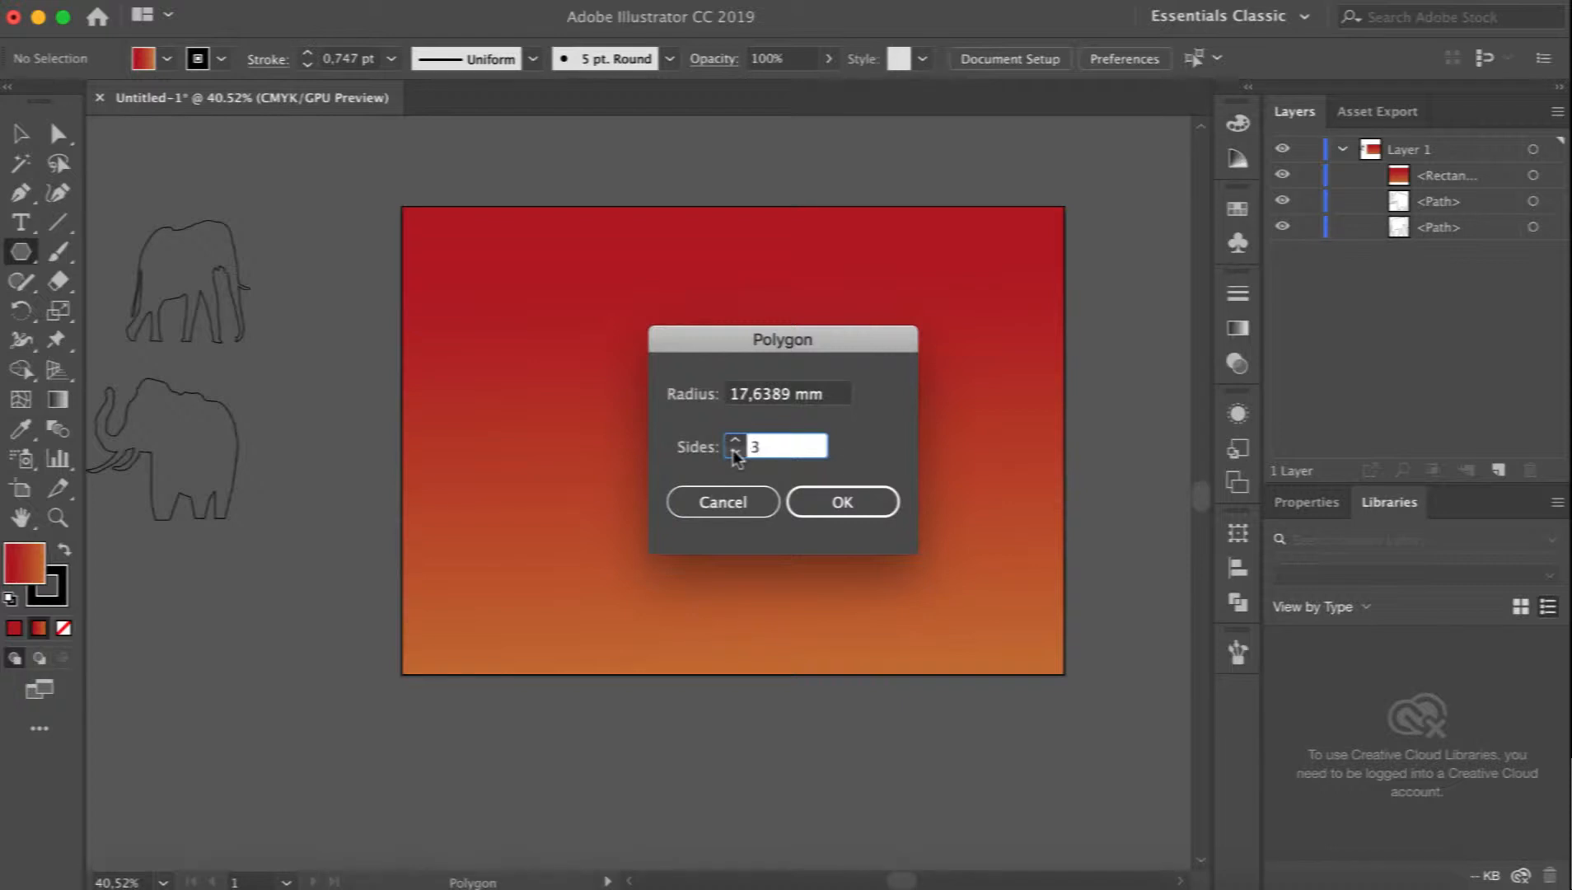
click(827, 499)
drag(564, 702, 606, 828)
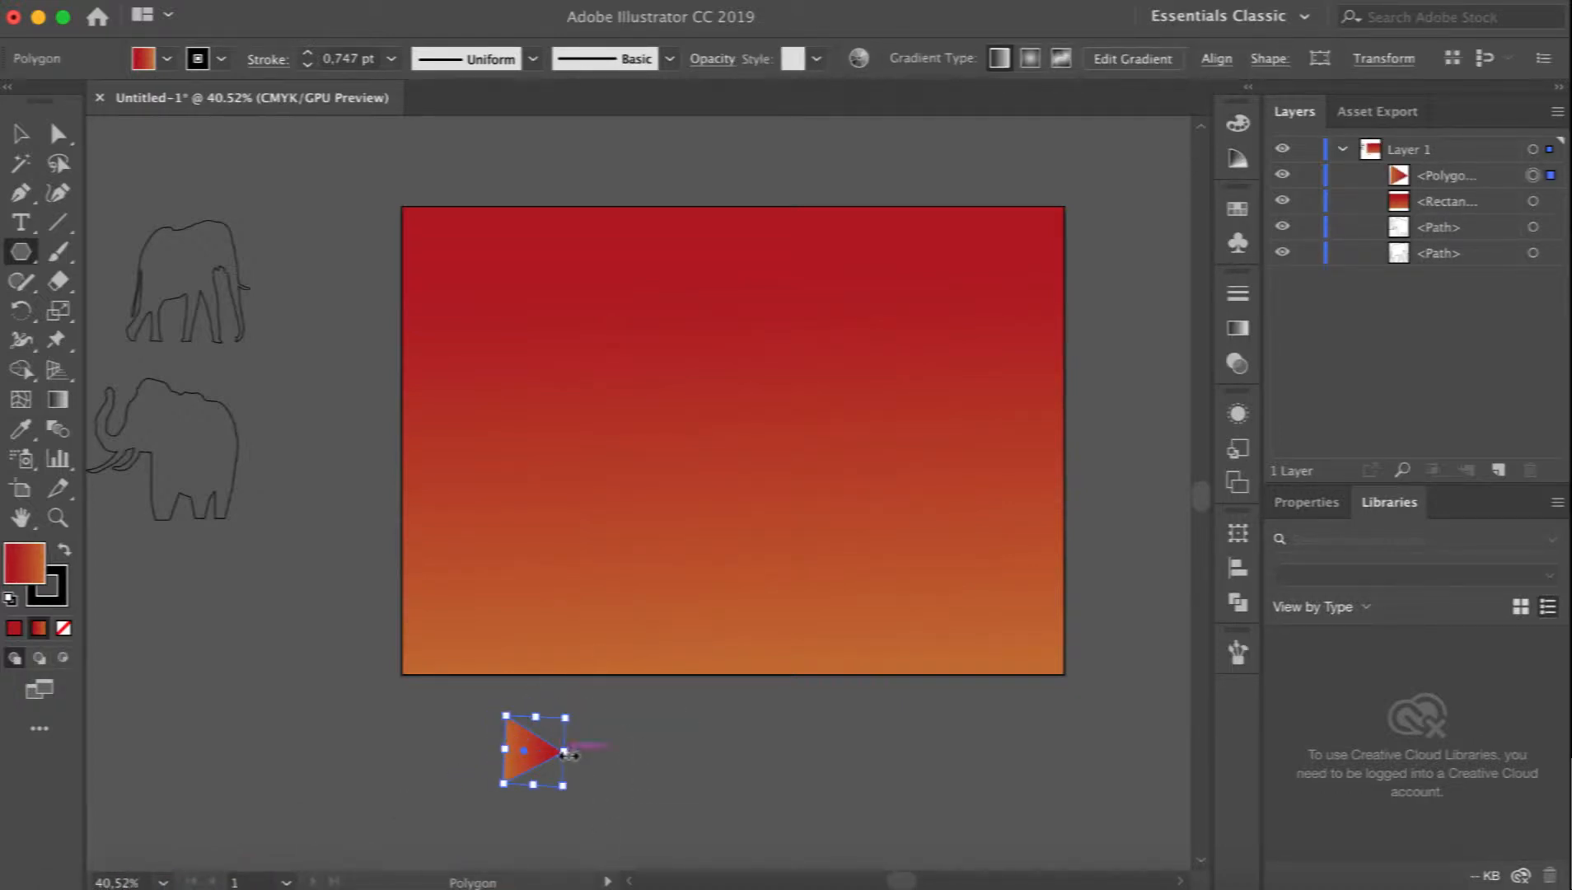
drag(565, 751, 1061, 702)
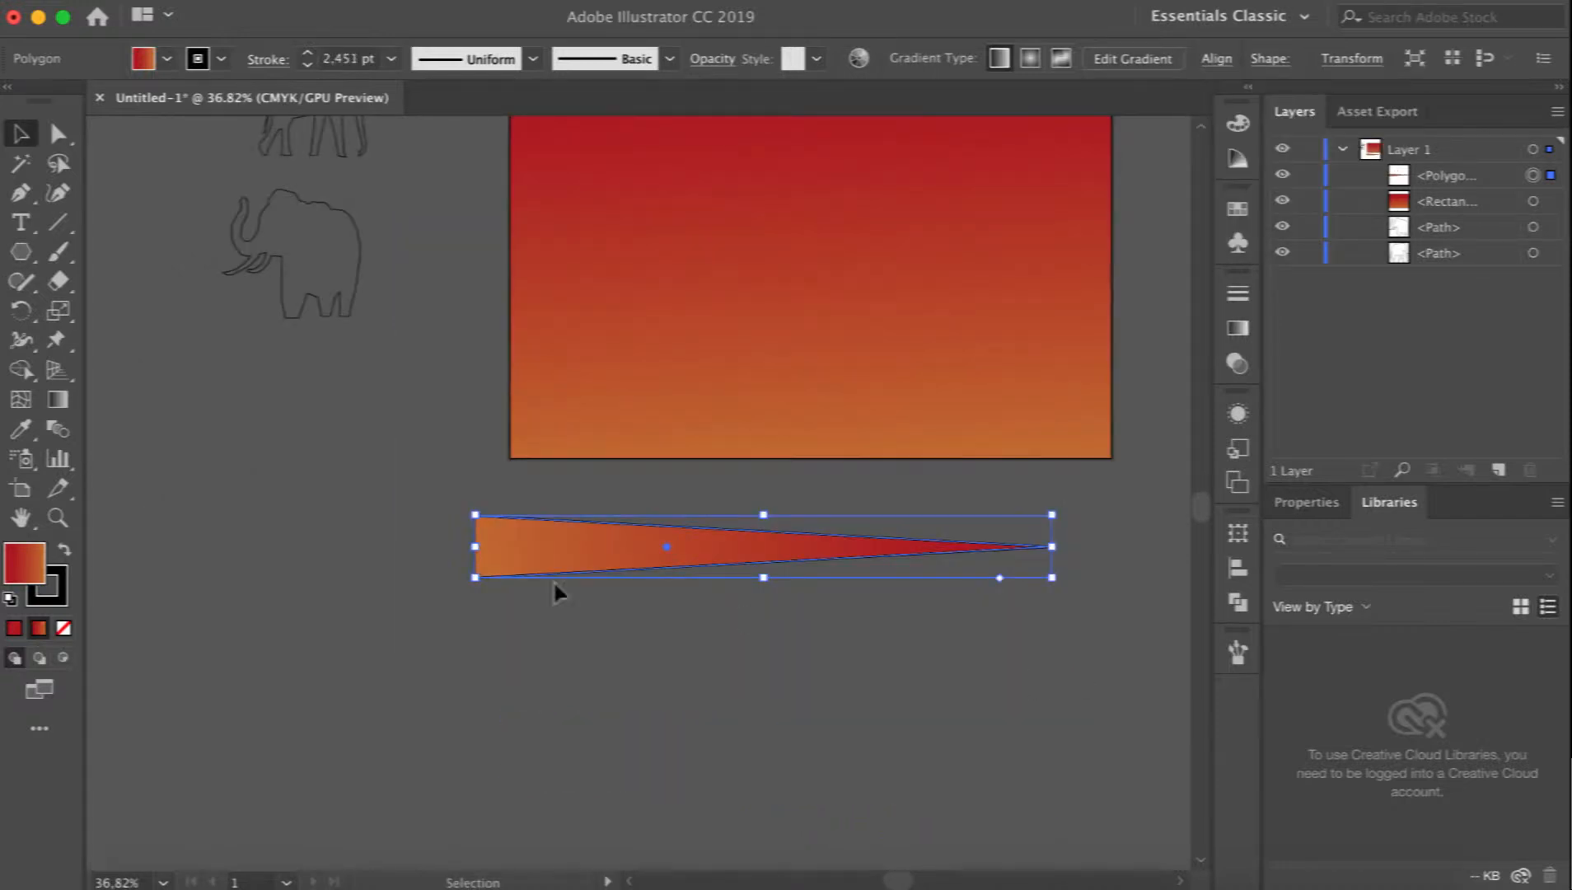
Slightly round the two corners at the wide end of the long triangle, keeping its tip sharp.
click(551, 586)
click(57, 133)
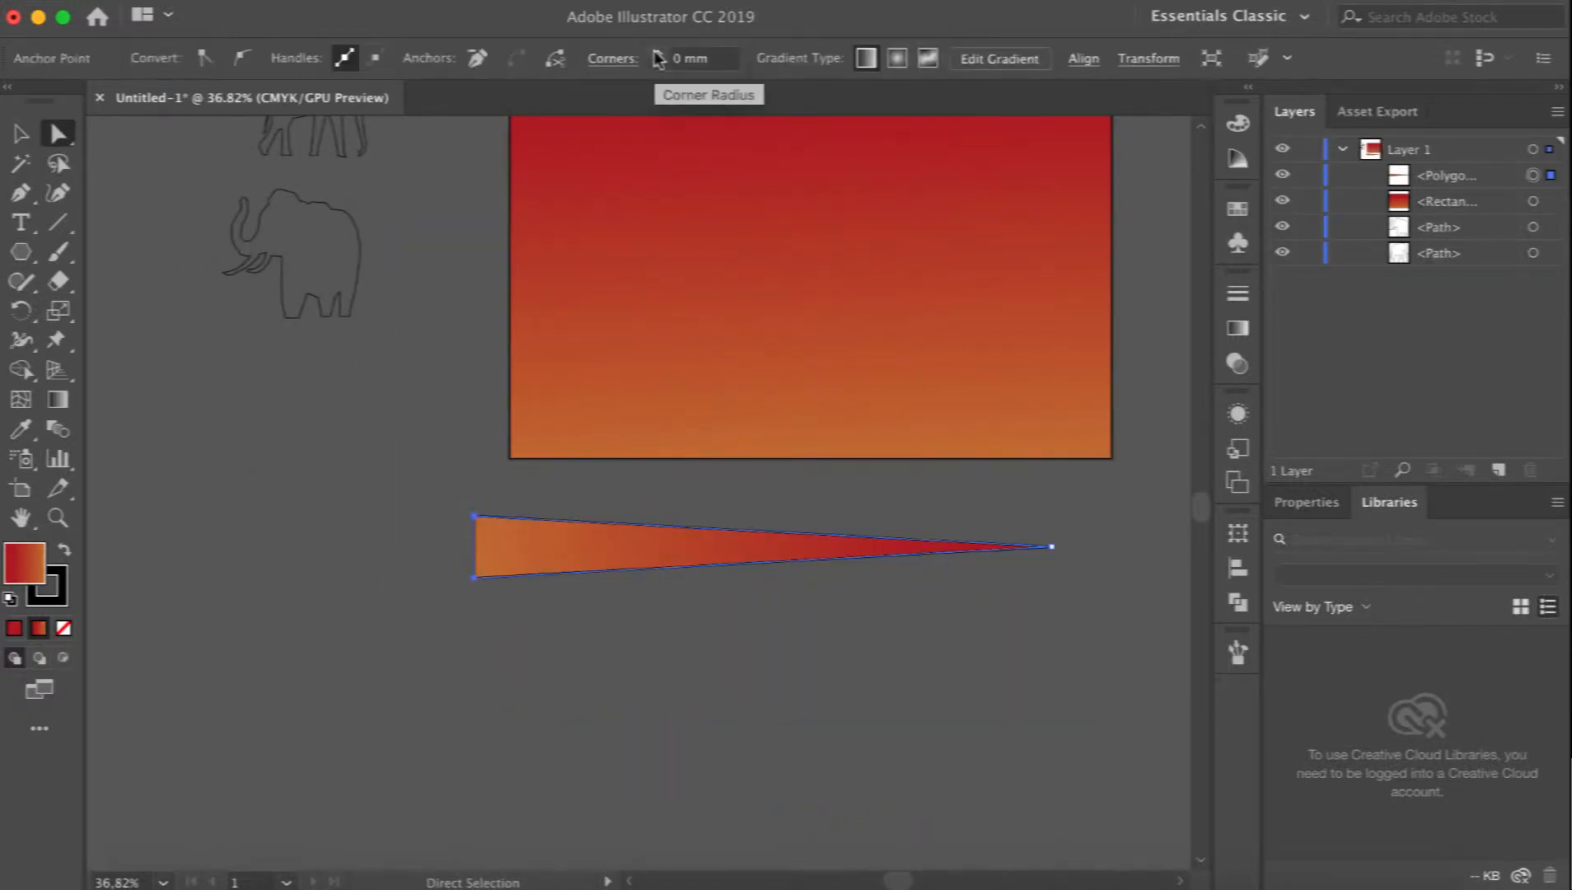
click(658, 55)
click(658, 55)
click(657, 54)
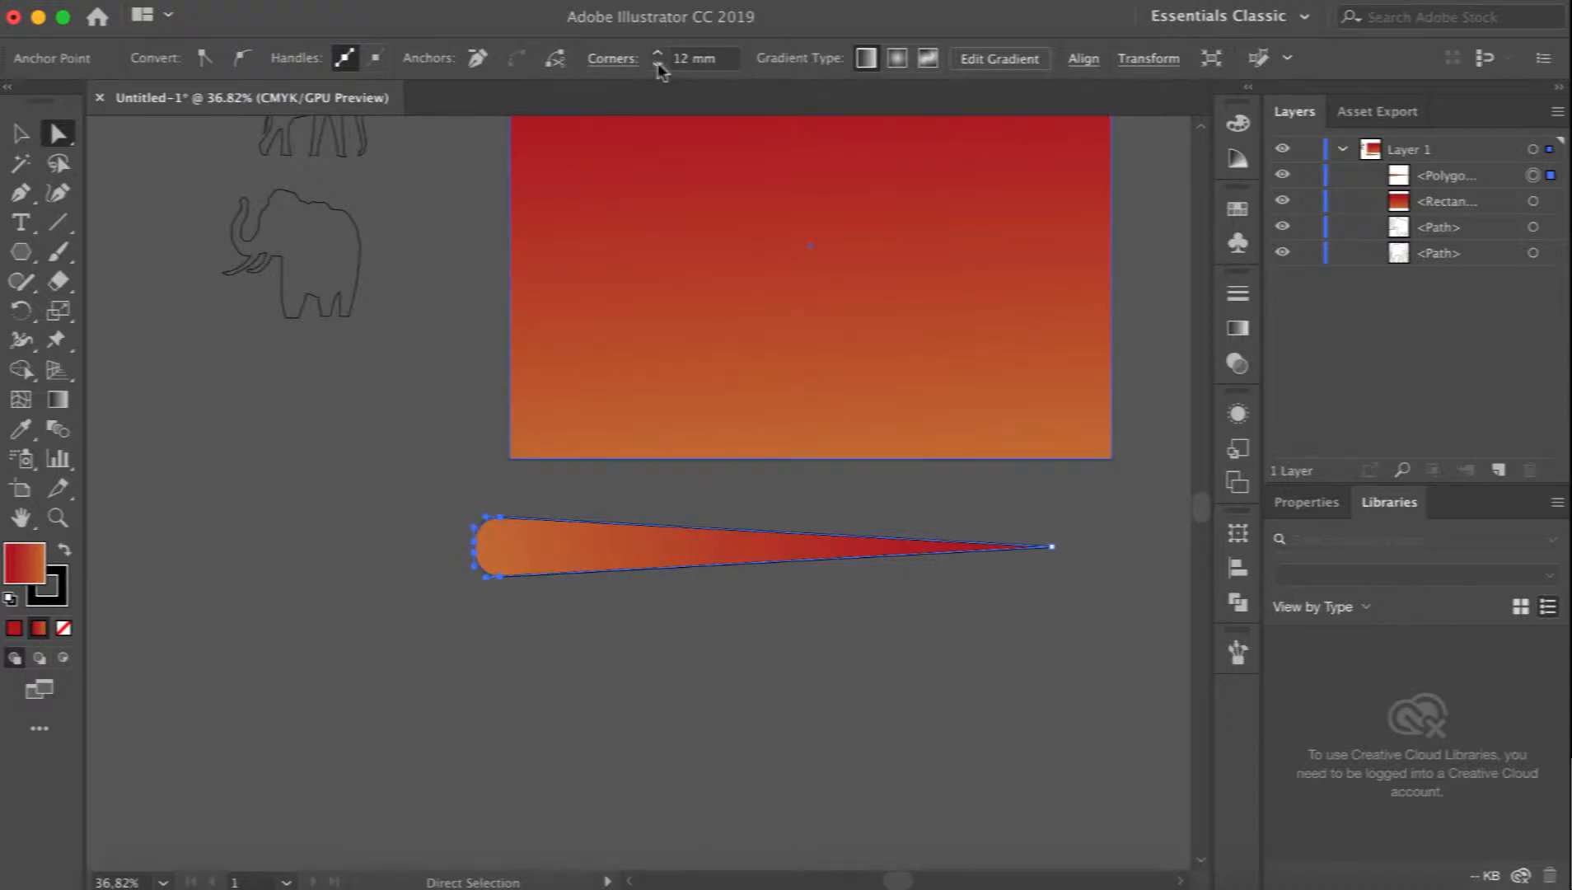
click(659, 66)
click(658, 65)
click(807, 690)
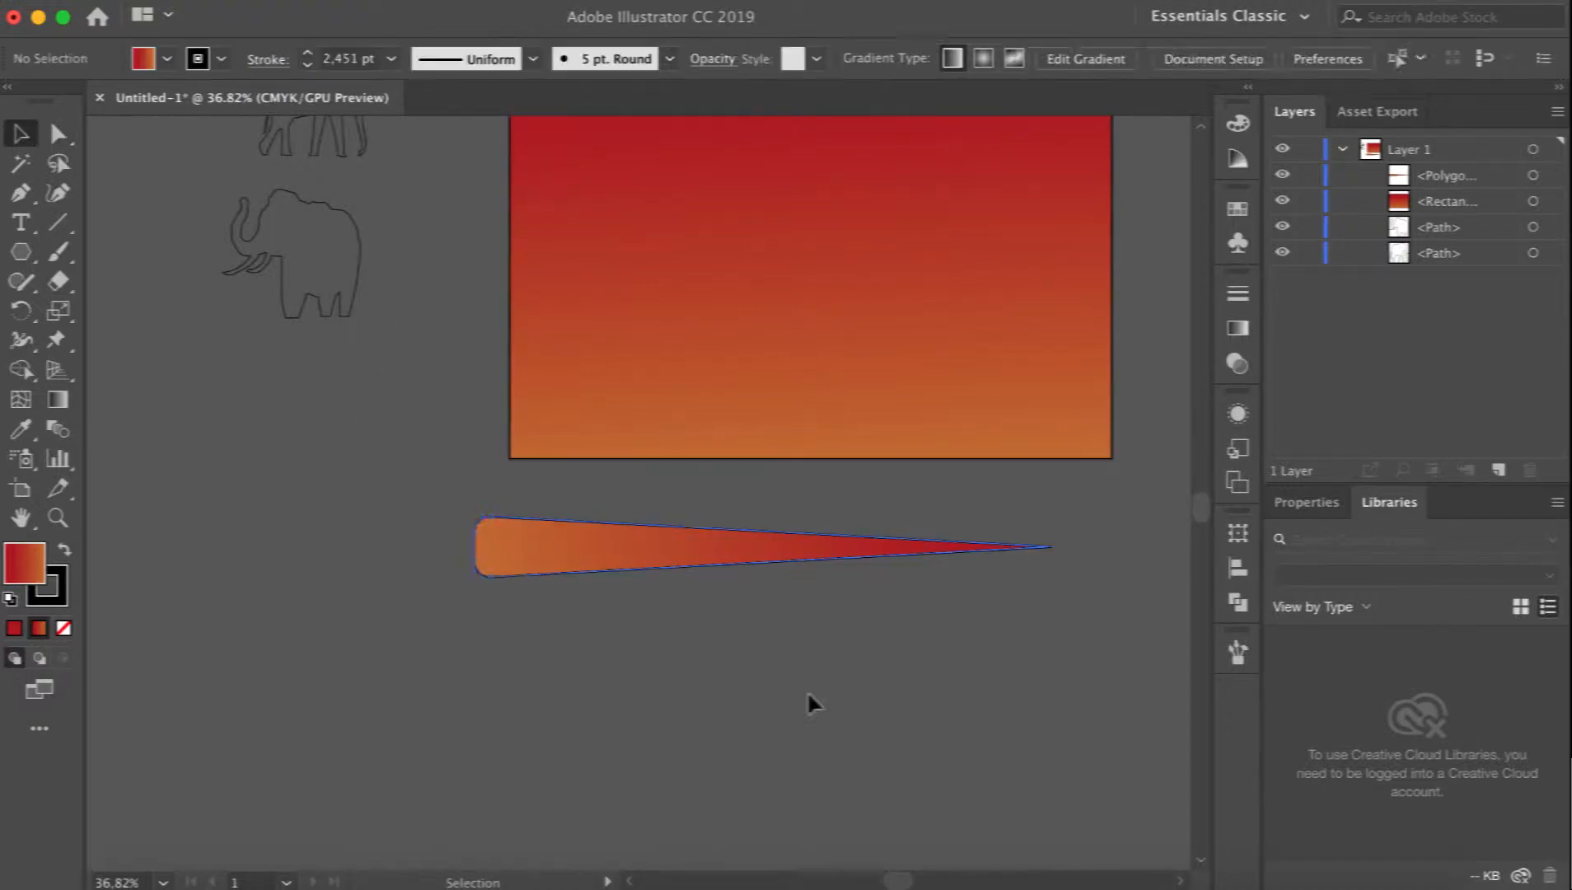
Move the long triangle onto the lower part of the gradient rectangle and remove its stroke.
key(v)
drag(744, 559, 796, 363)
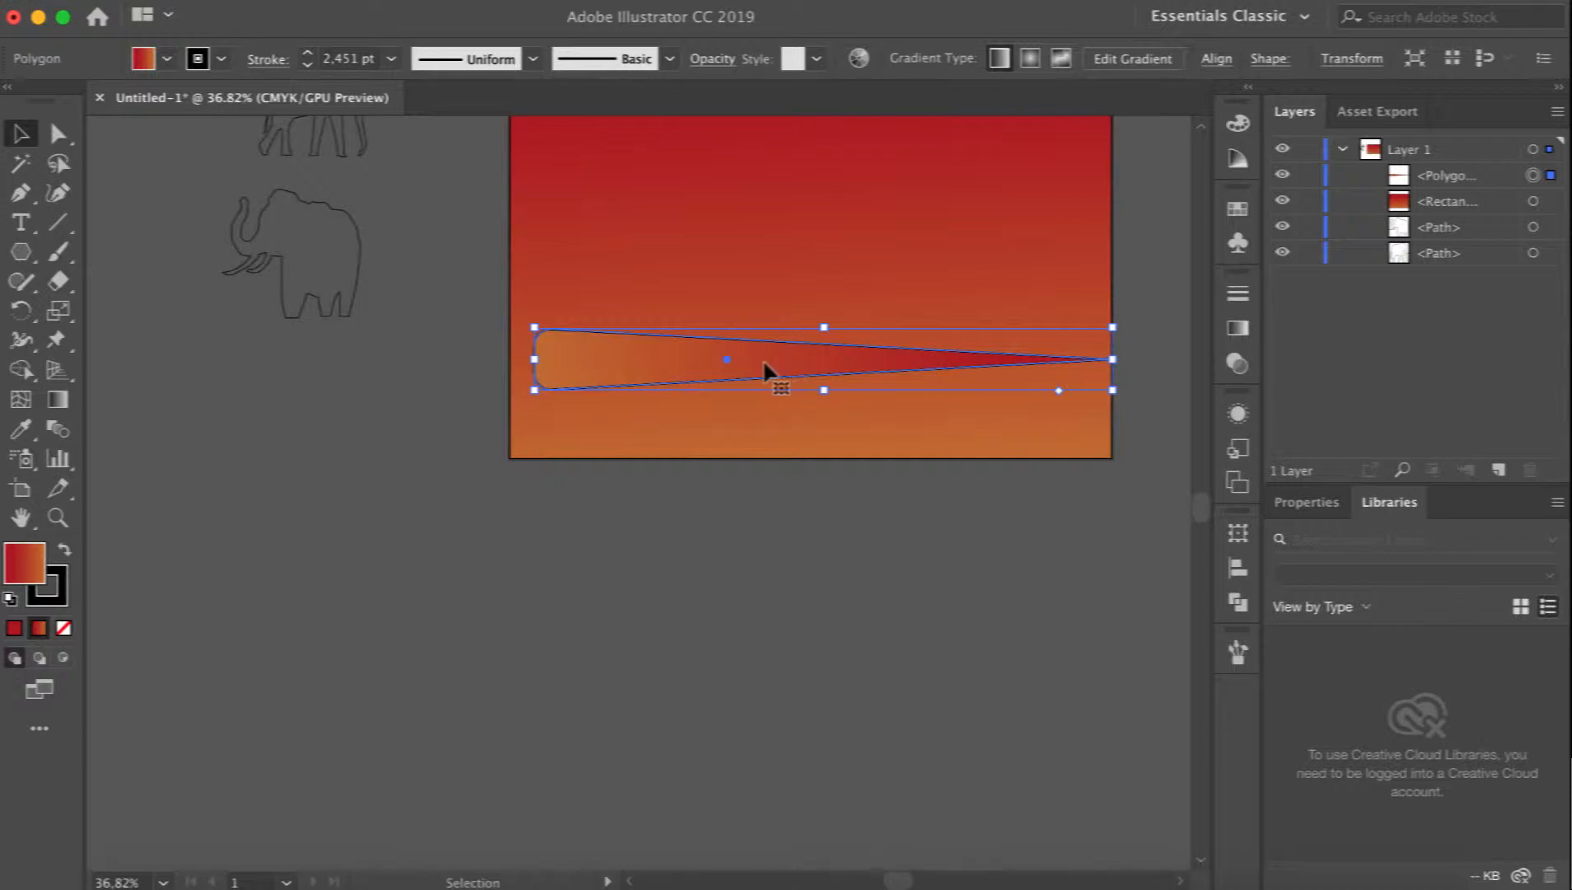
click(57, 603)
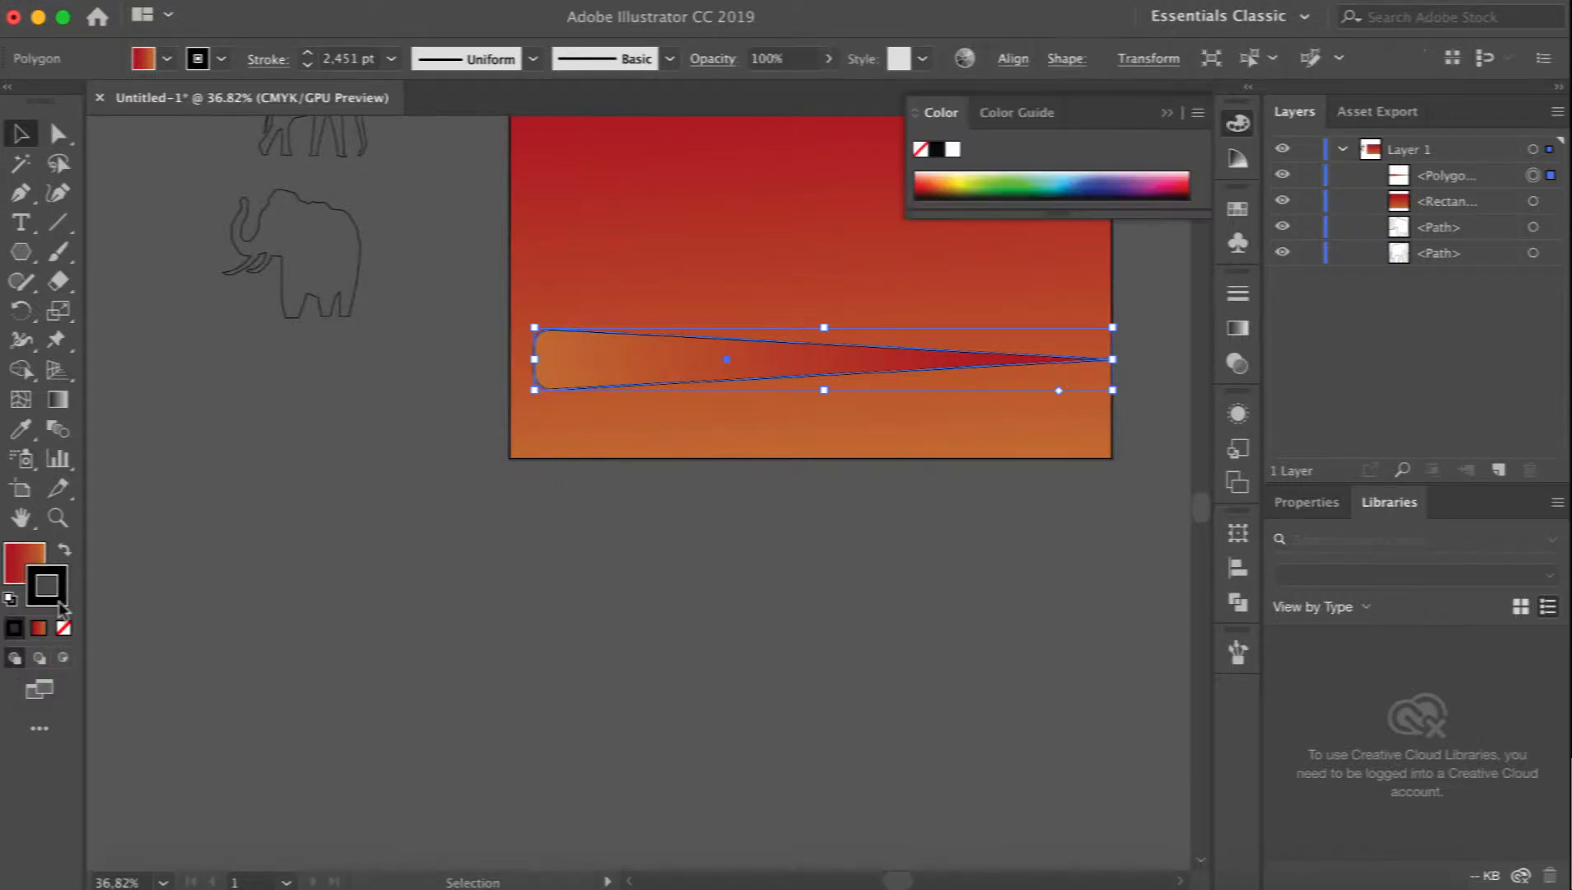
click(64, 629)
click(18, 558)
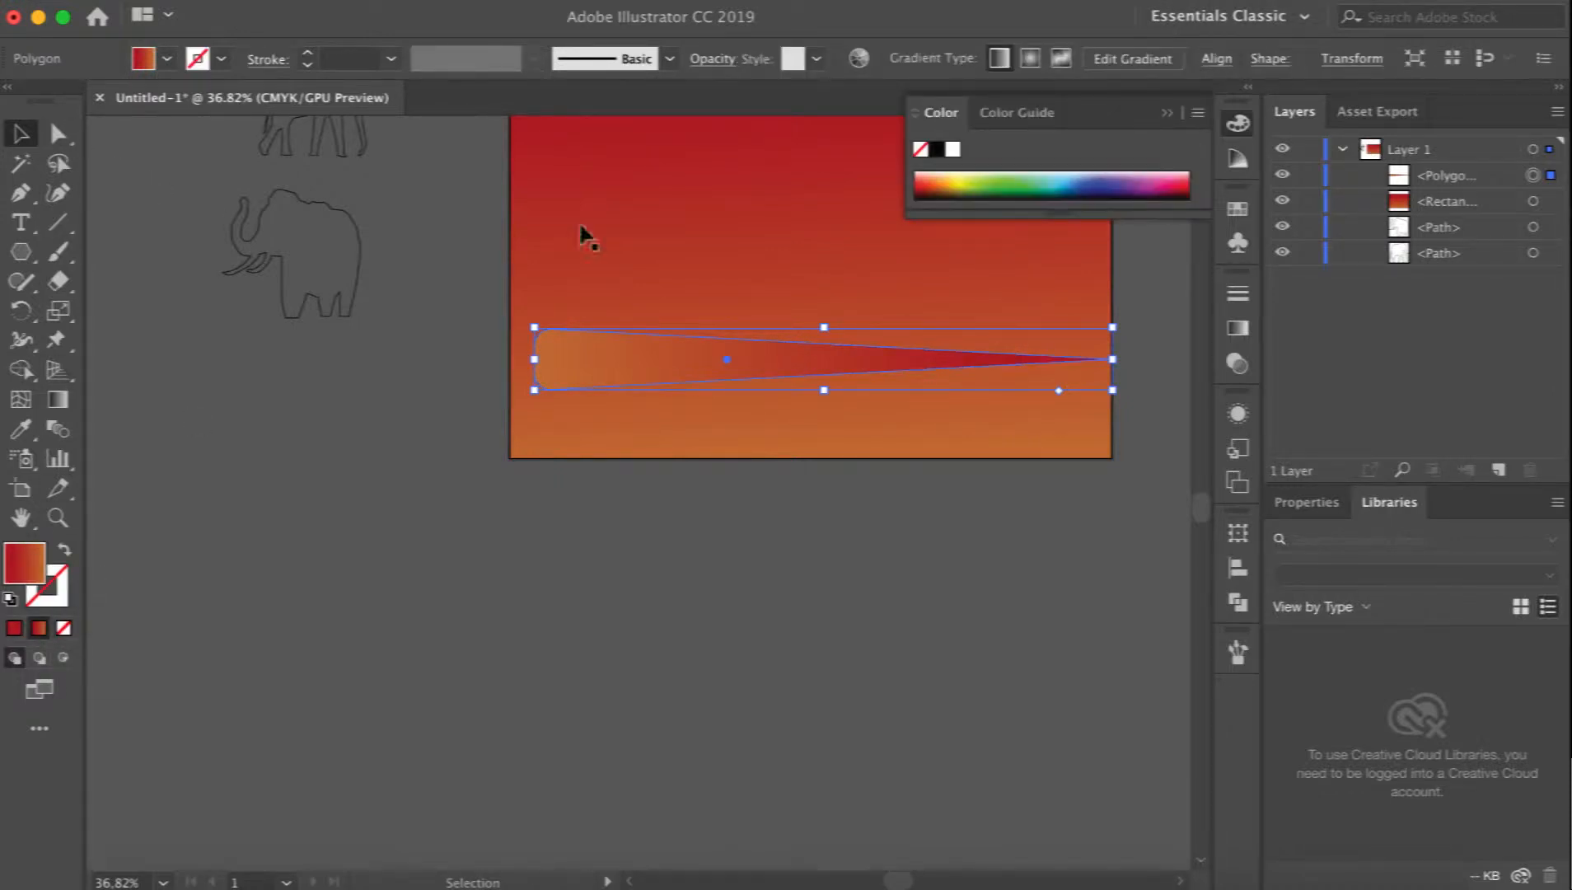
Replace the triangle's gradient fill with solid black.
click(936, 150)
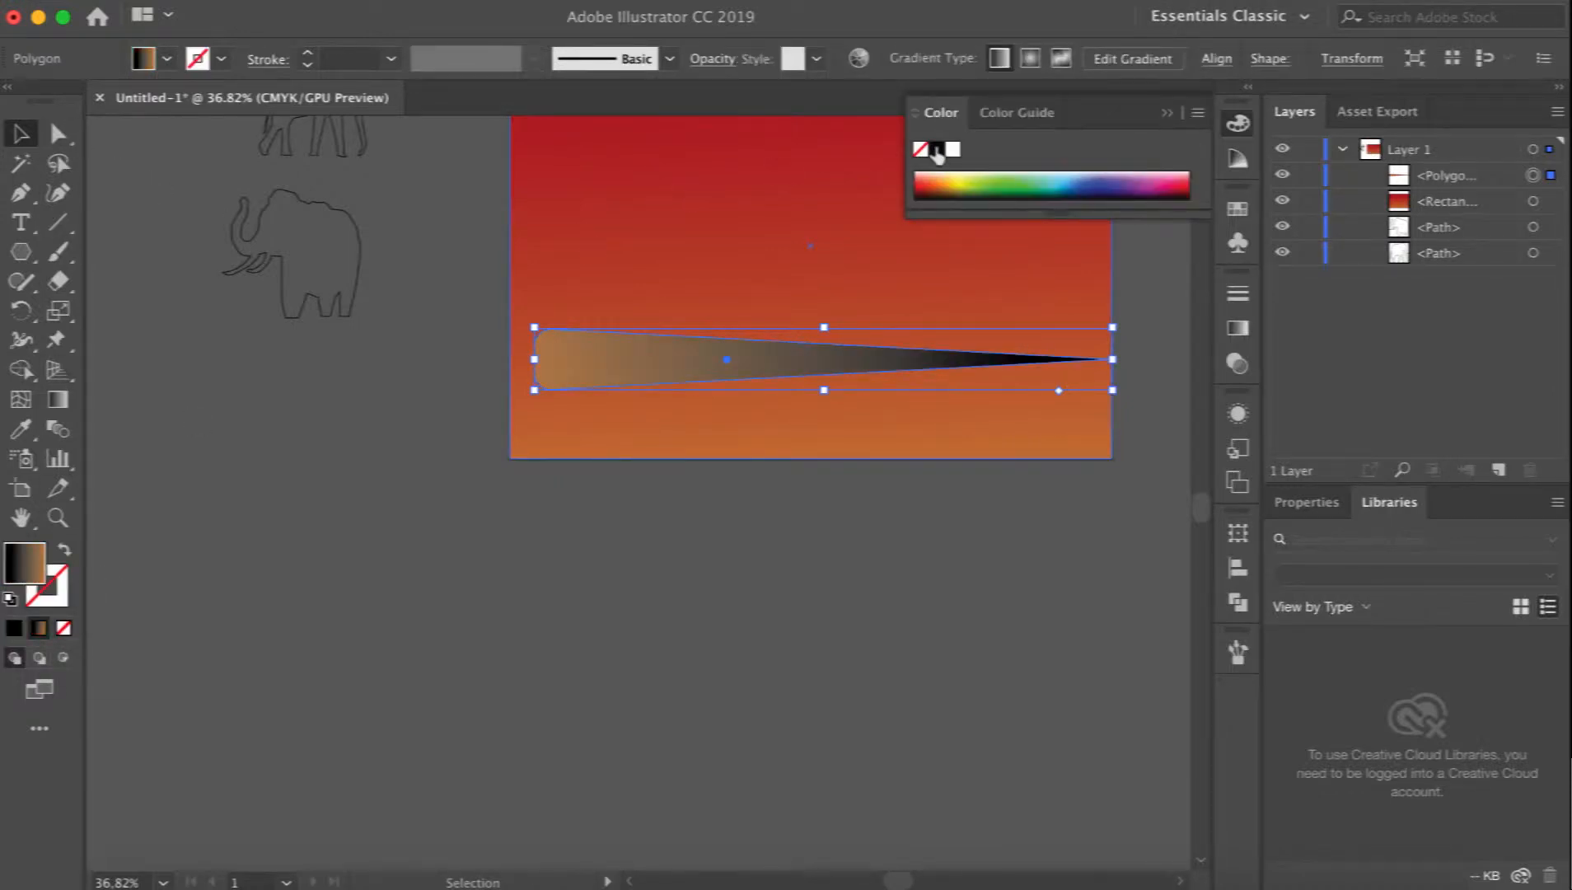
click(758, 573)
click(687, 365)
click(14, 629)
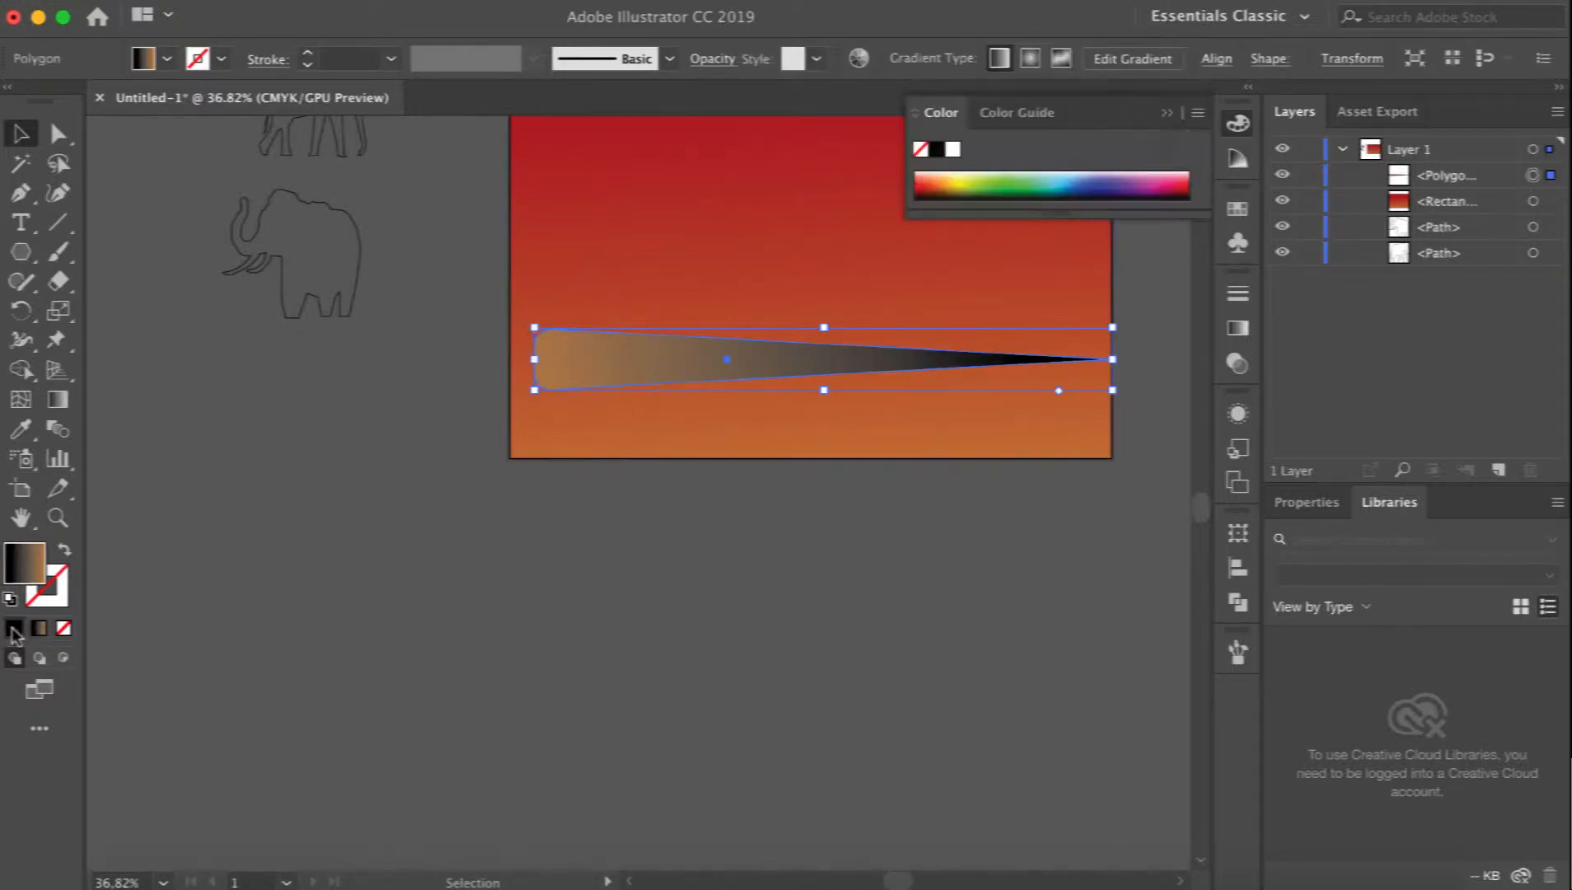
click(812, 528)
click(730, 354)
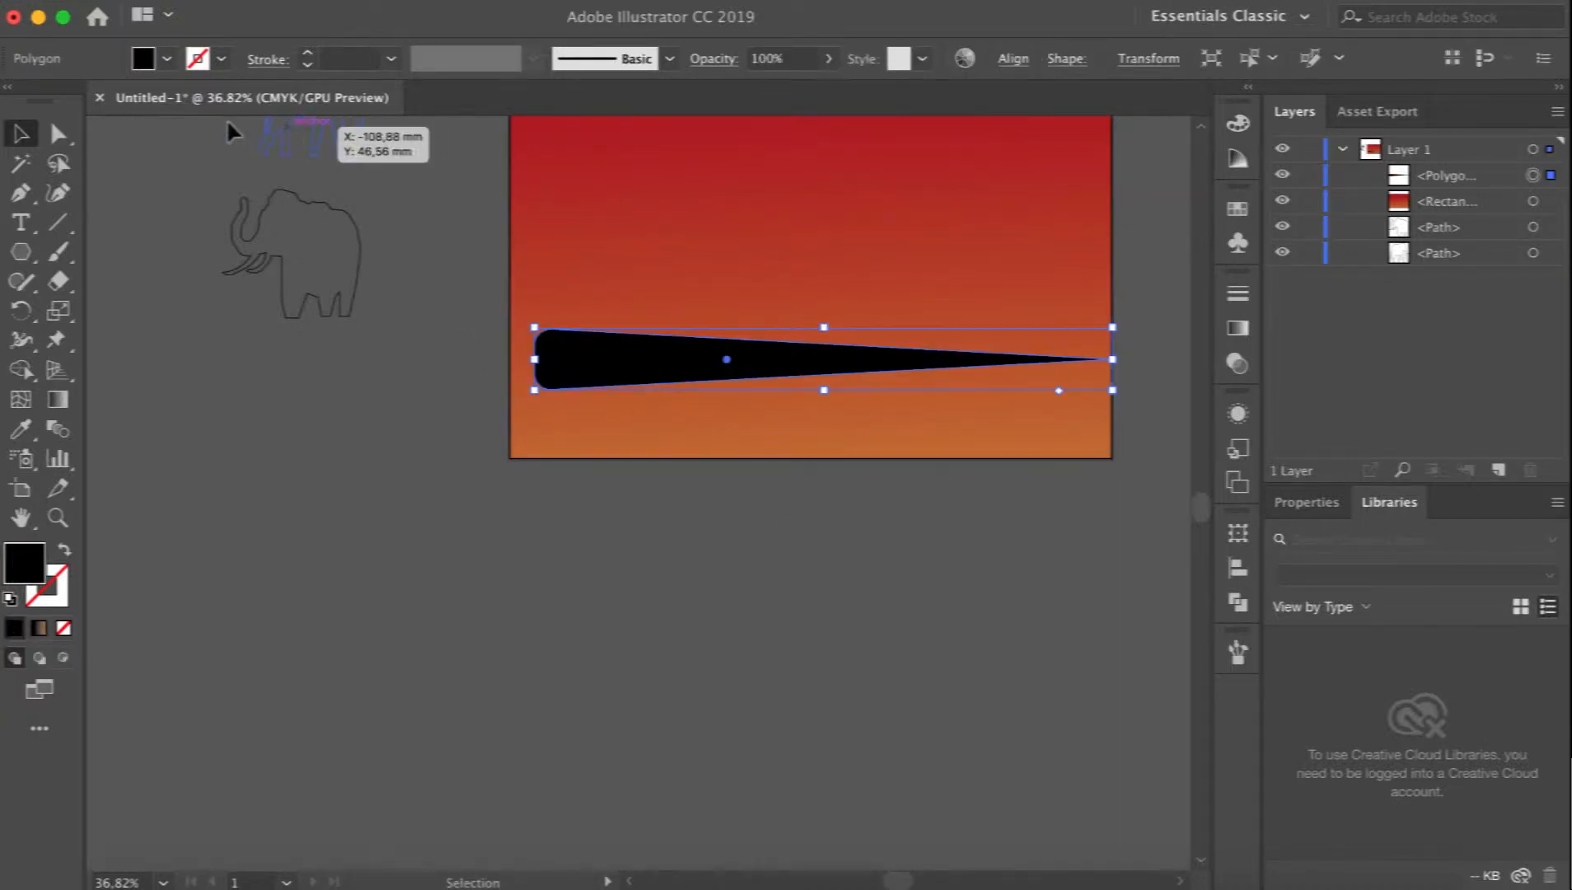
Create an art brush from the black triangle with 82% fixed width, proportional scaling and the Tints colorization method.
click(651, 0)
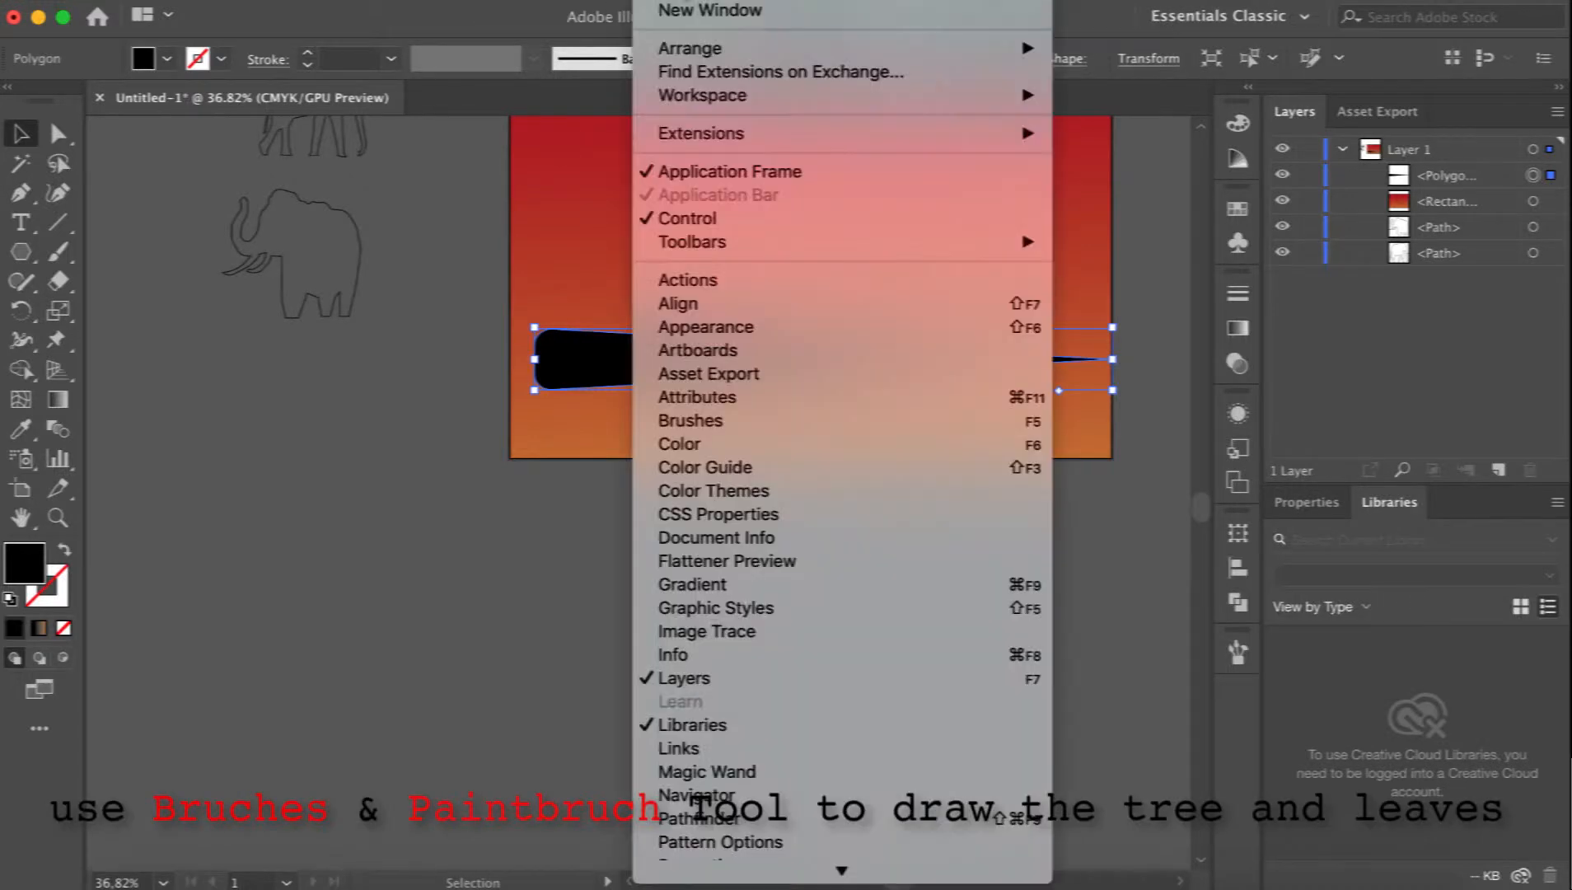
click(1235, 653)
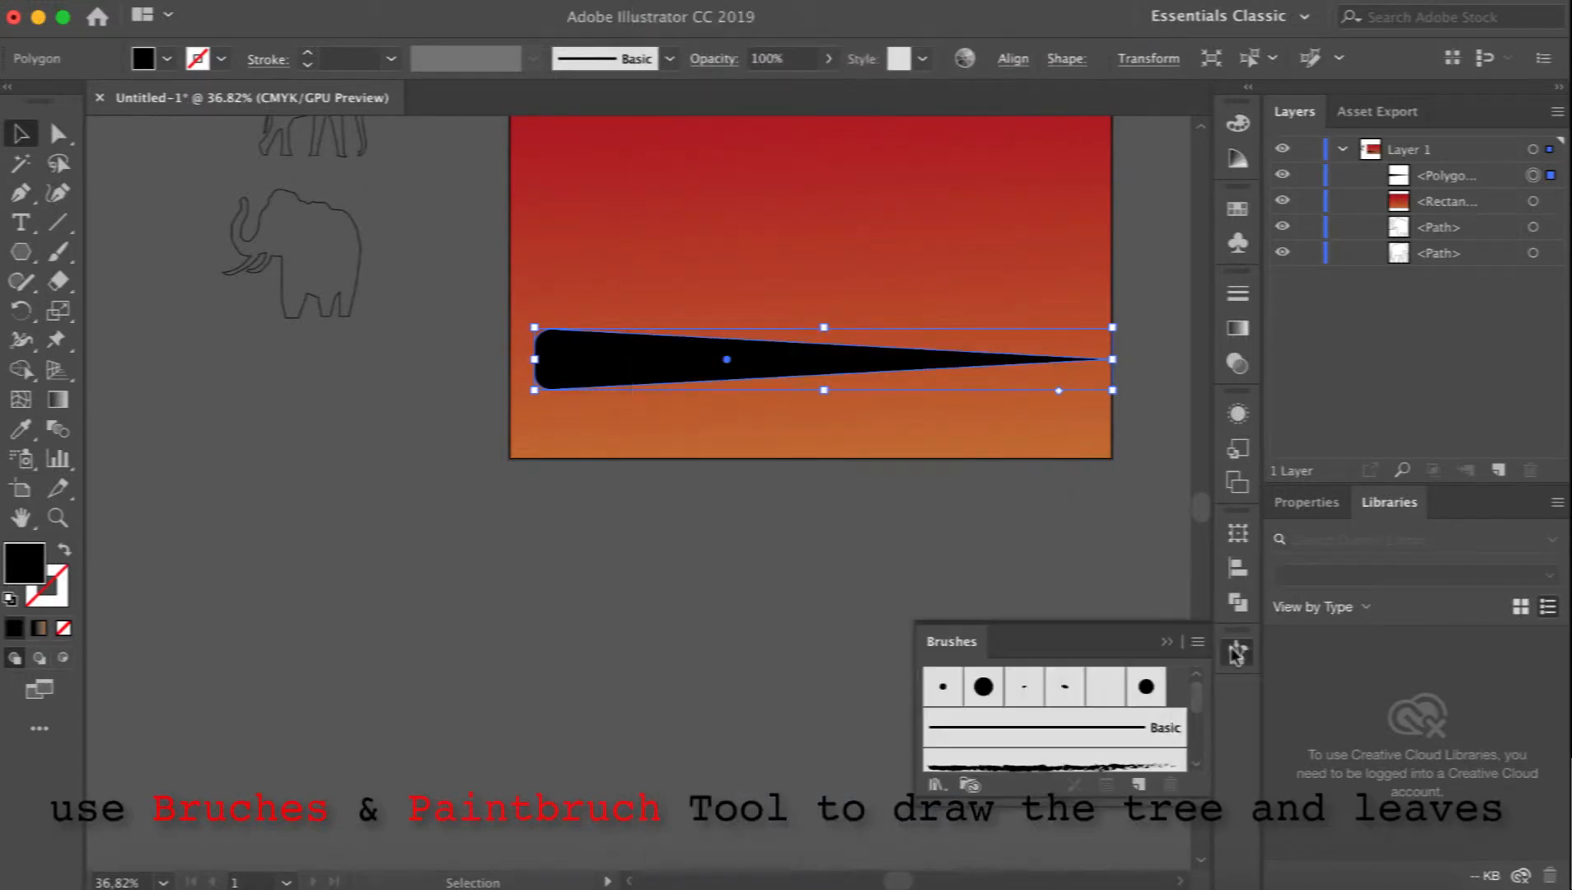
click(1138, 784)
click(655, 514)
click(854, 633)
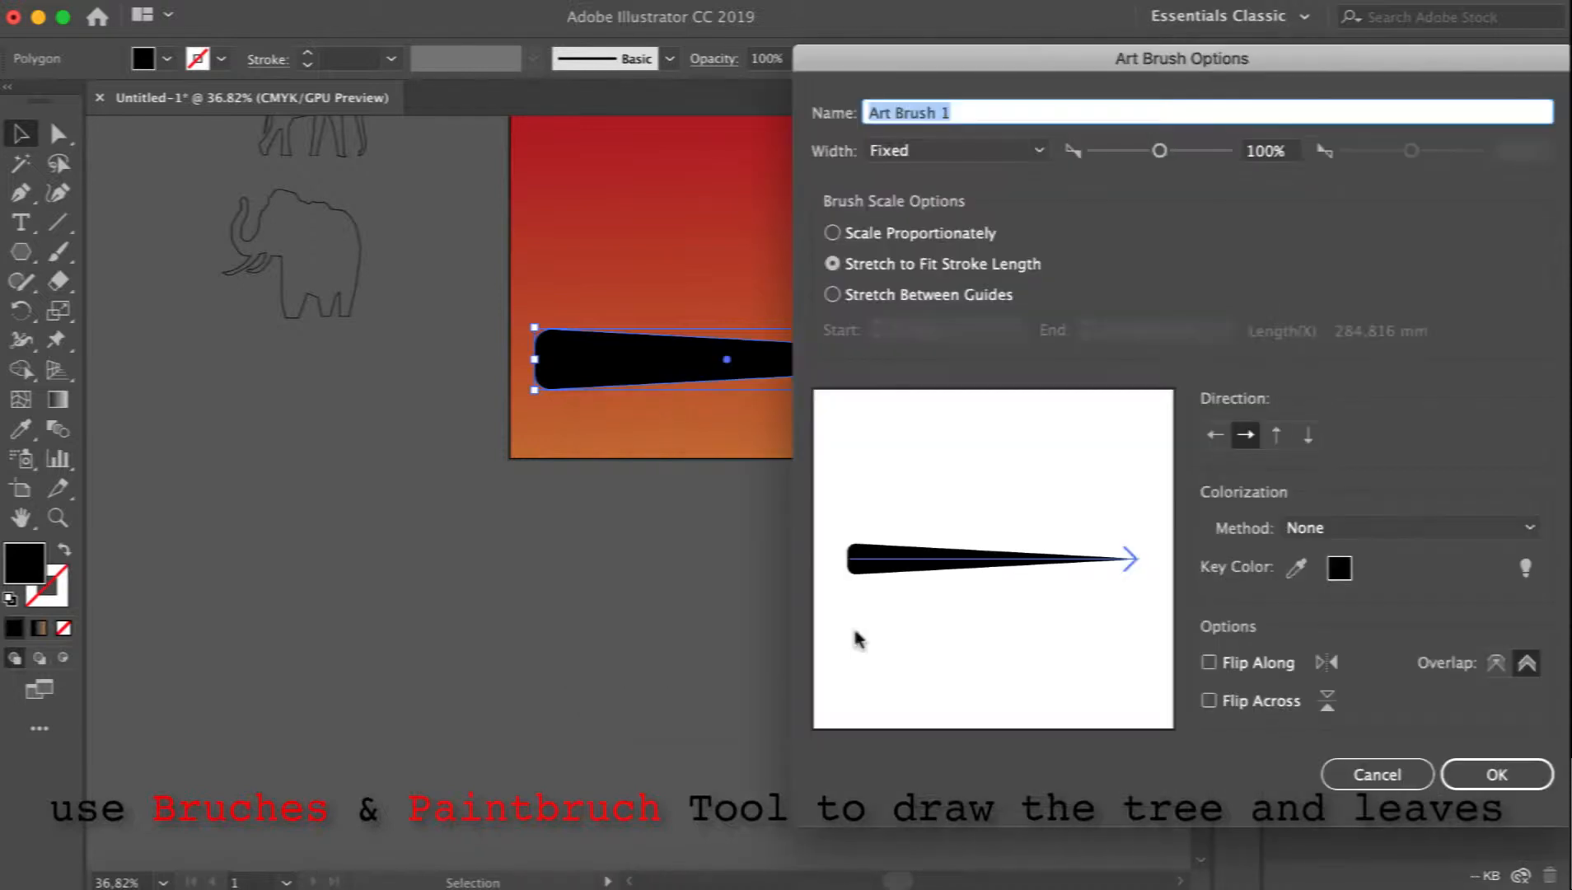
click(1159, 151)
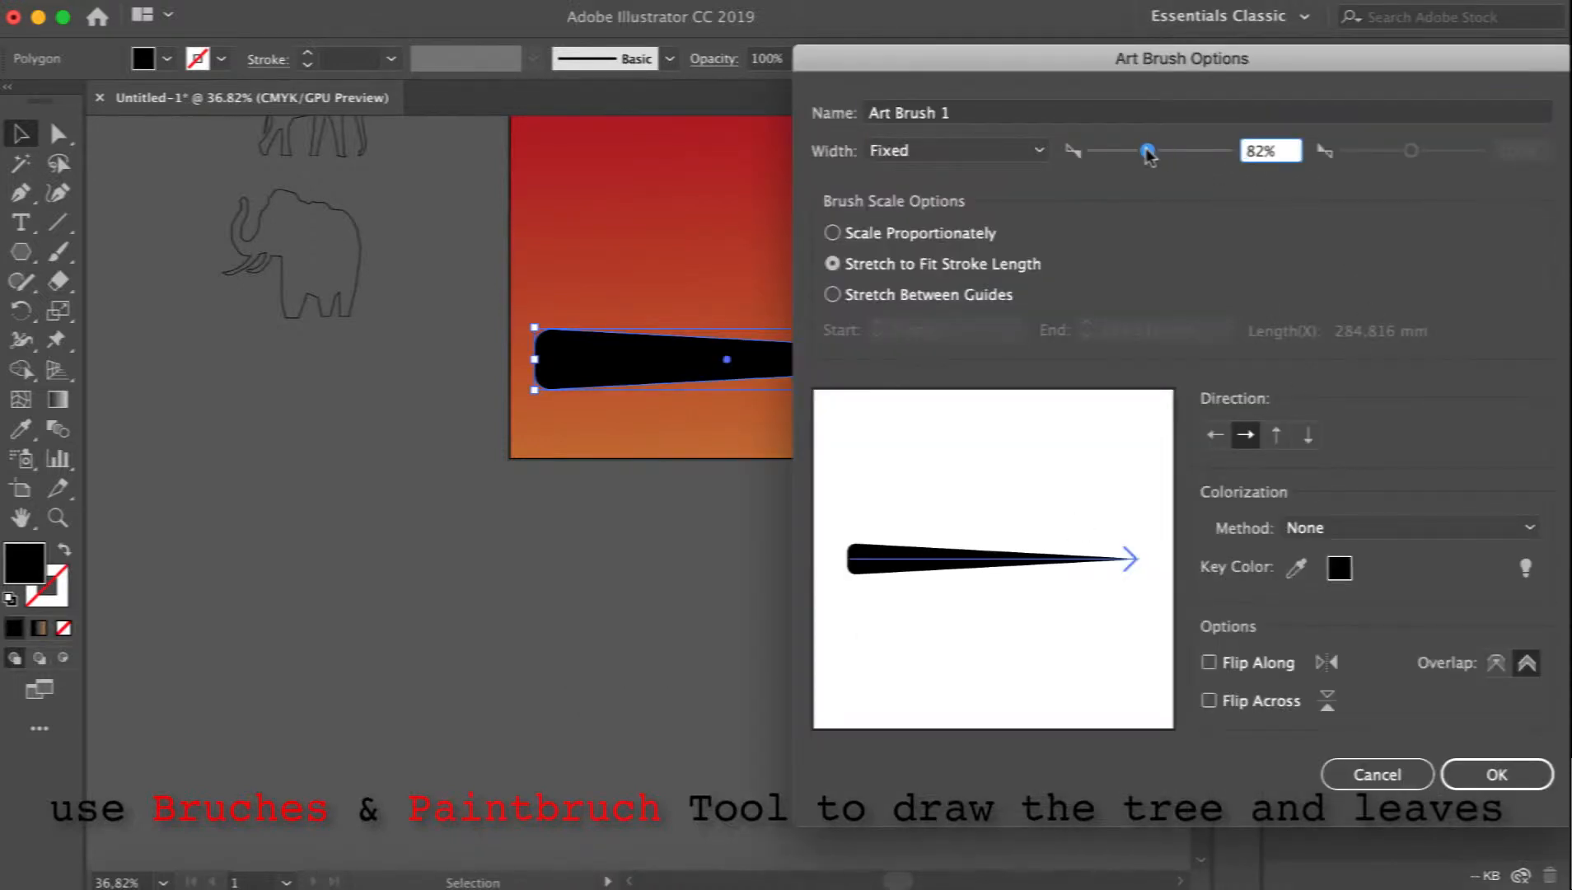
click(834, 234)
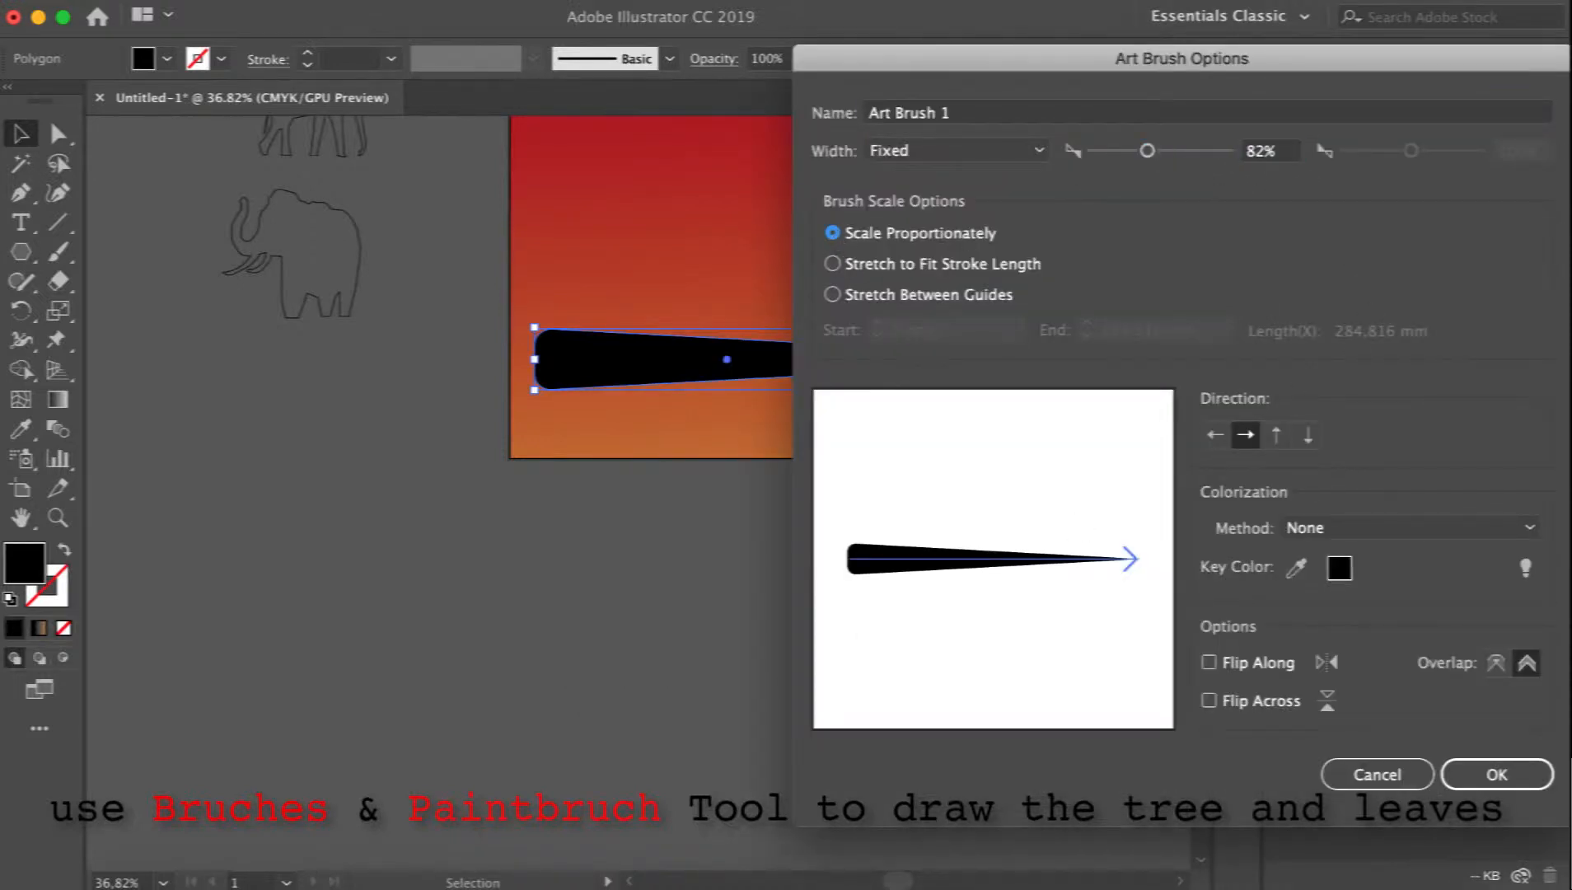
click(1528, 529)
click(1414, 584)
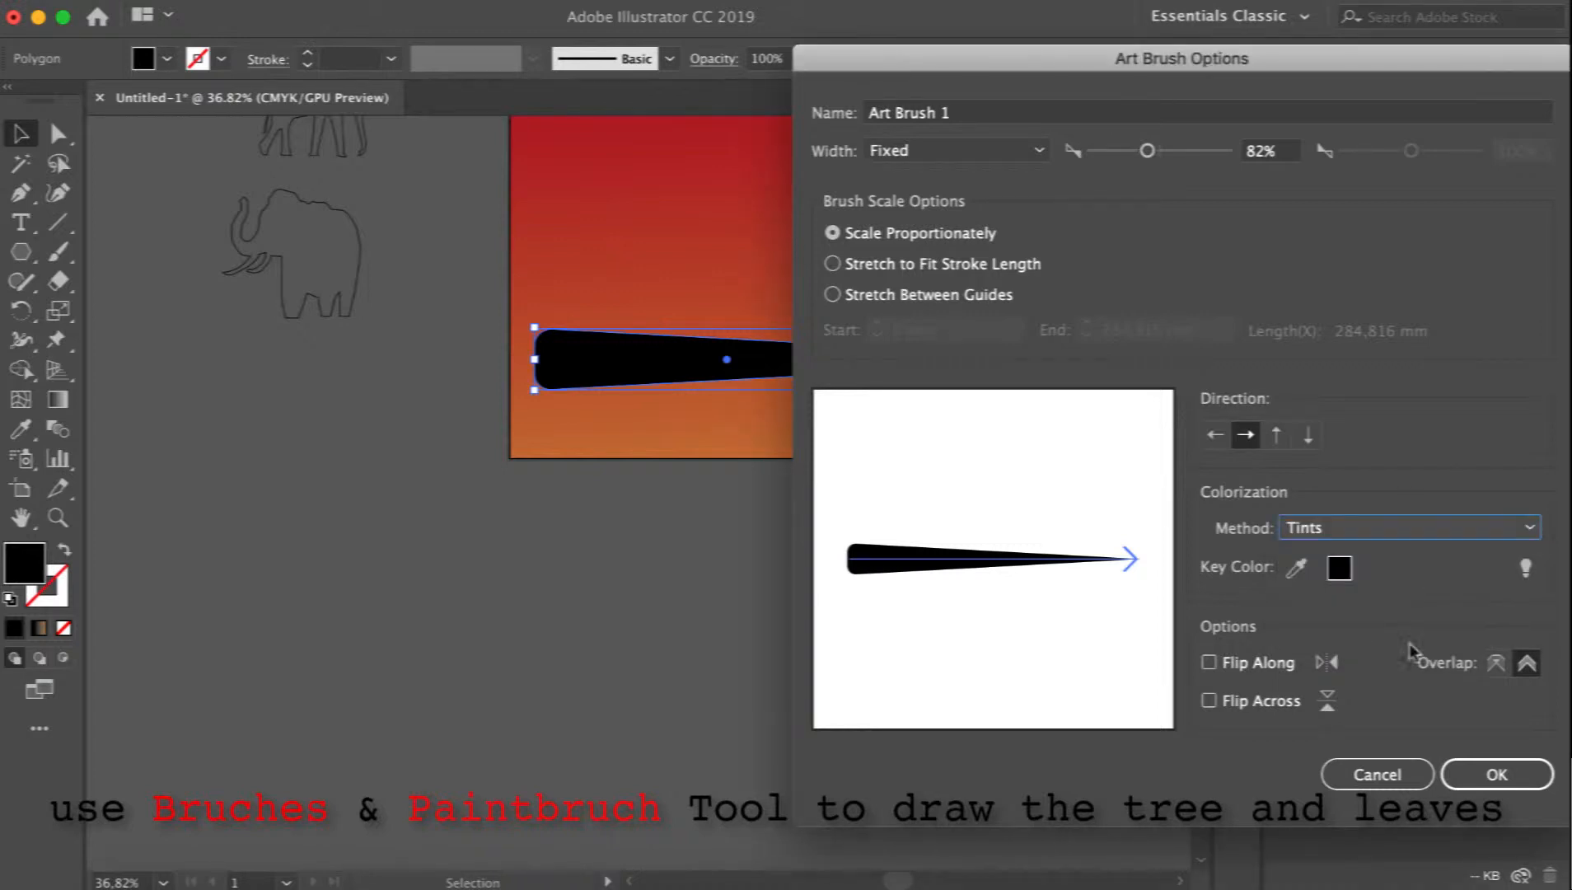
click(1493, 775)
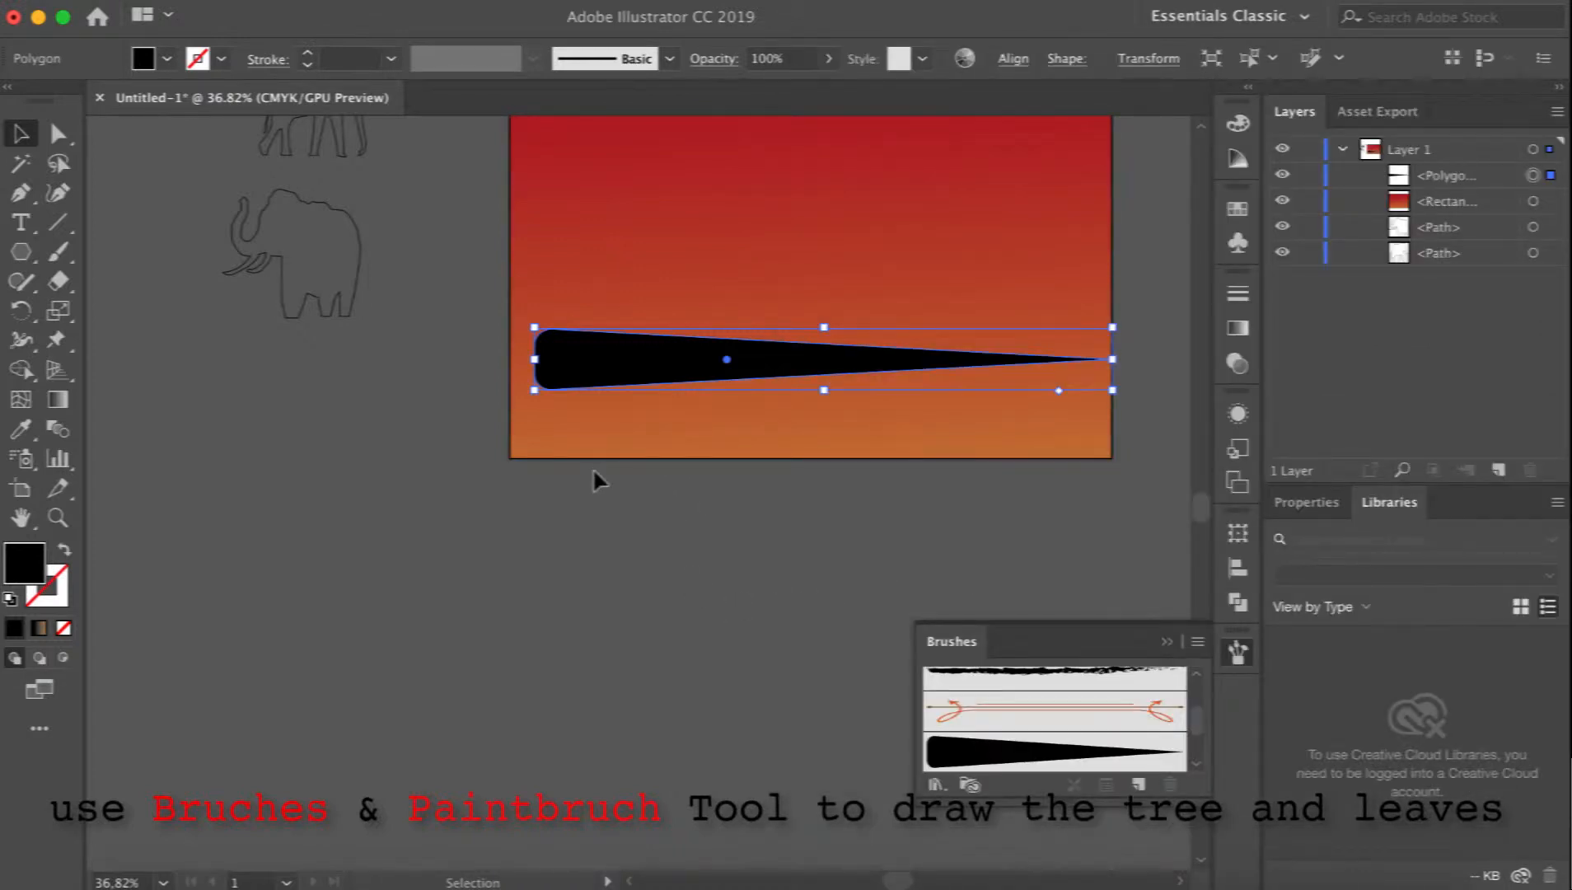
Delete the source triangle and paint a tree trunk with the tapered brush, curving from the background's bottom edge into a left-hand branch.
key(Delete)
scroll(591, 466, up, 3)
scroll(592, 466, right, 3)
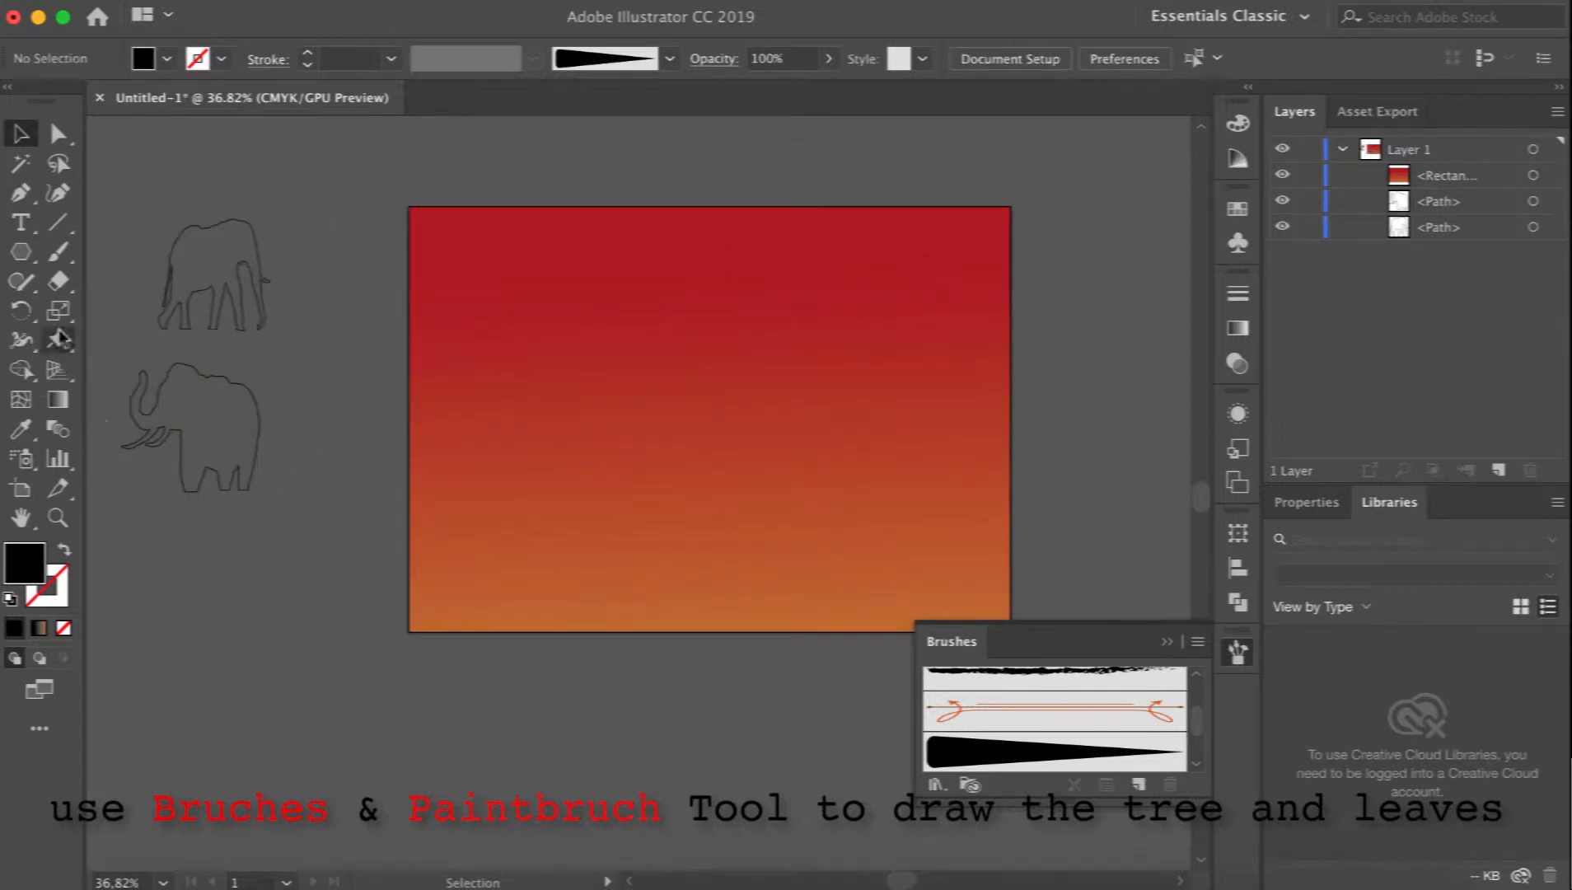
click(60, 252)
mouse_move(534, 630)
mouse_down()
mouse_move(521, 526)
mouse_move(574, 378)
mouse_up()
key(super+z)
drag(527, 526, 426, 399)
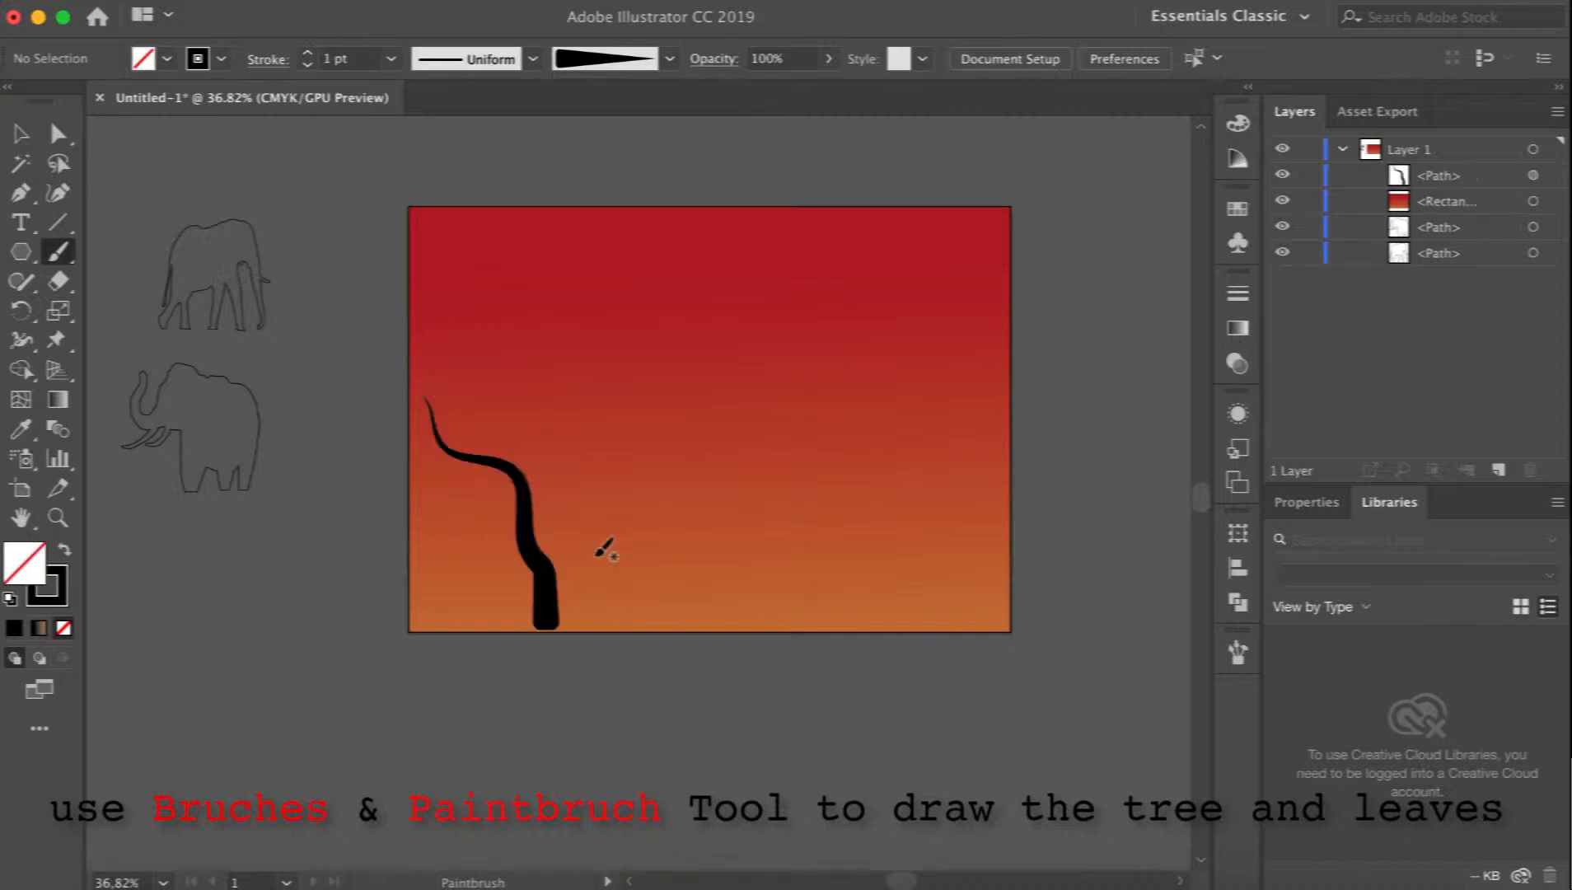
Paint a long main branch rising to the right from the trunk and set its stroke weight to 0.5 pt.
drag(659, 401, 773, 329)
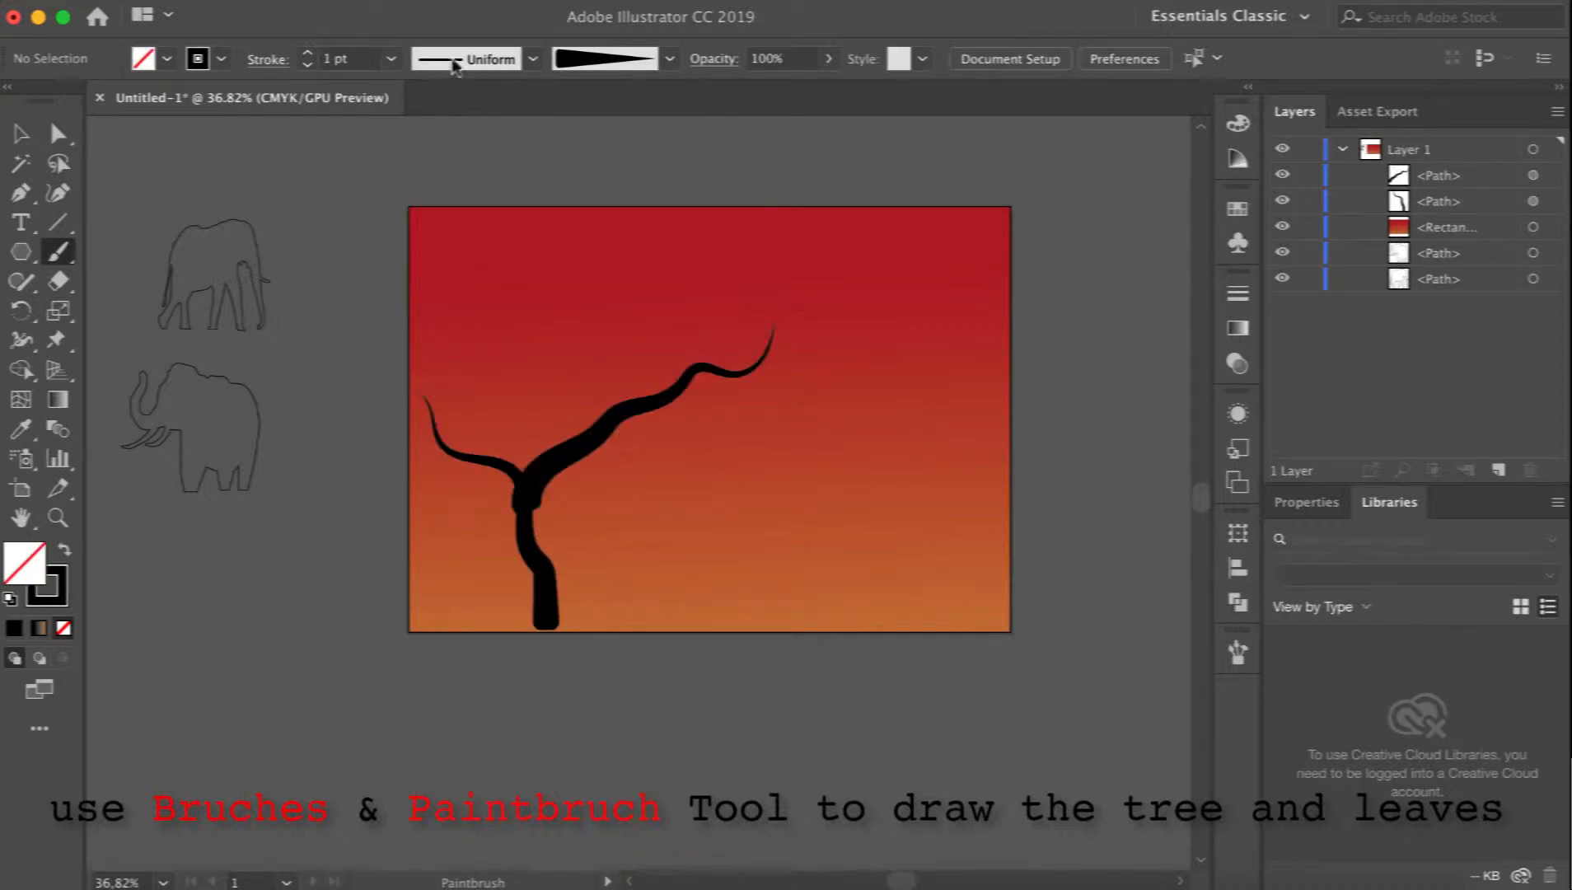
click(21, 133)
click(616, 441)
click(308, 65)
click(307, 65)
click(1139, 602)
Paint the tree's crown with the 0.5 pt tapered brush, adding secondary branches and finer twigs along both main limbs.
click(58, 252)
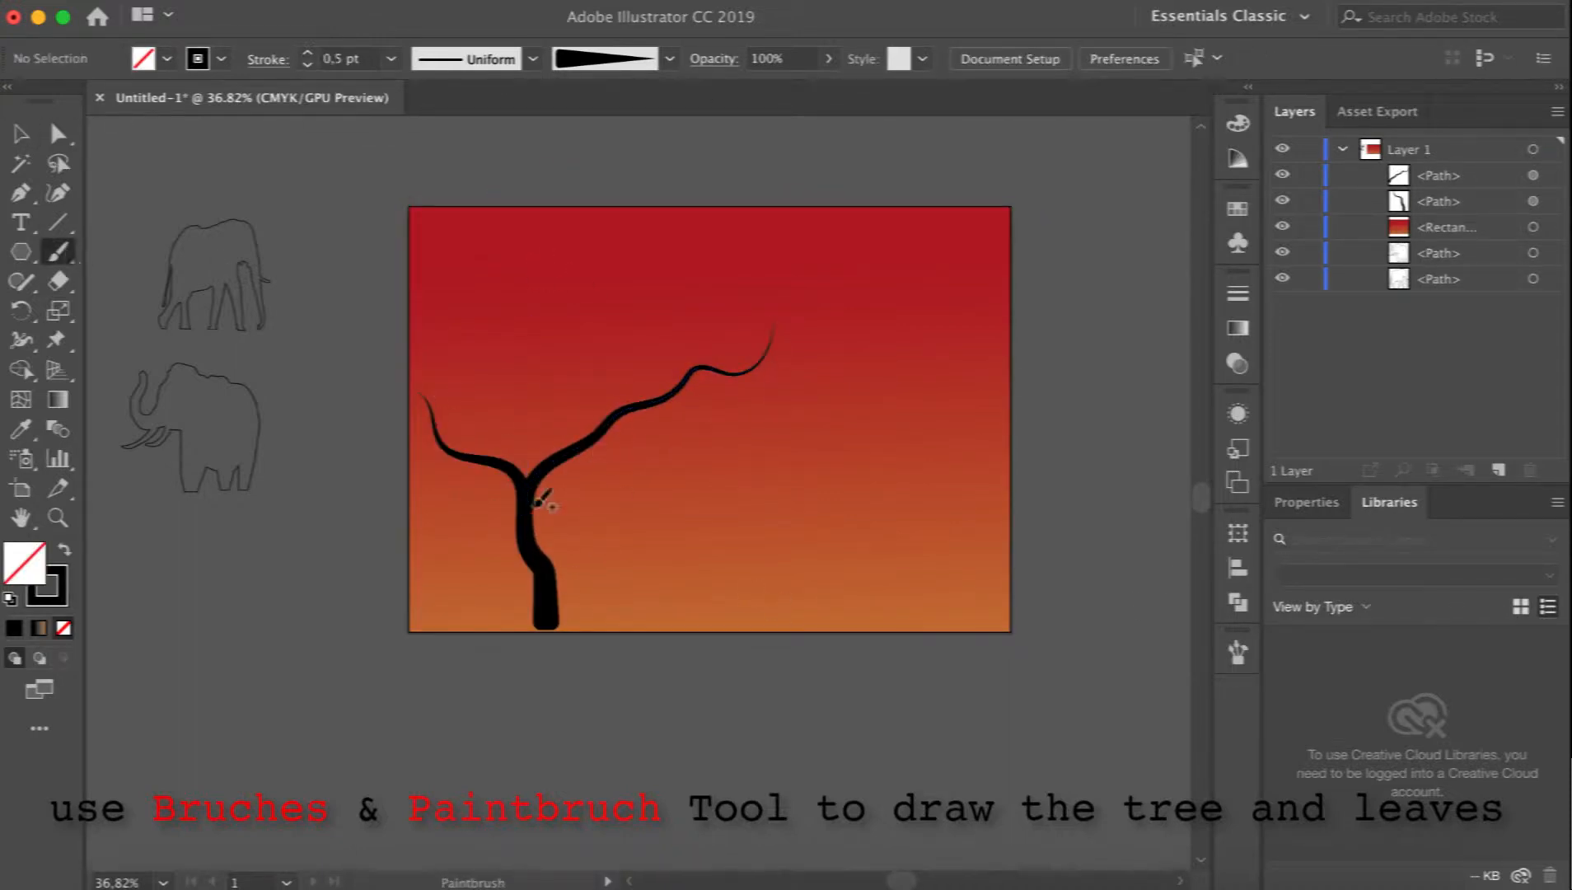
drag(577, 457, 689, 456)
drag(482, 449, 412, 317)
drag(480, 400, 572, 284)
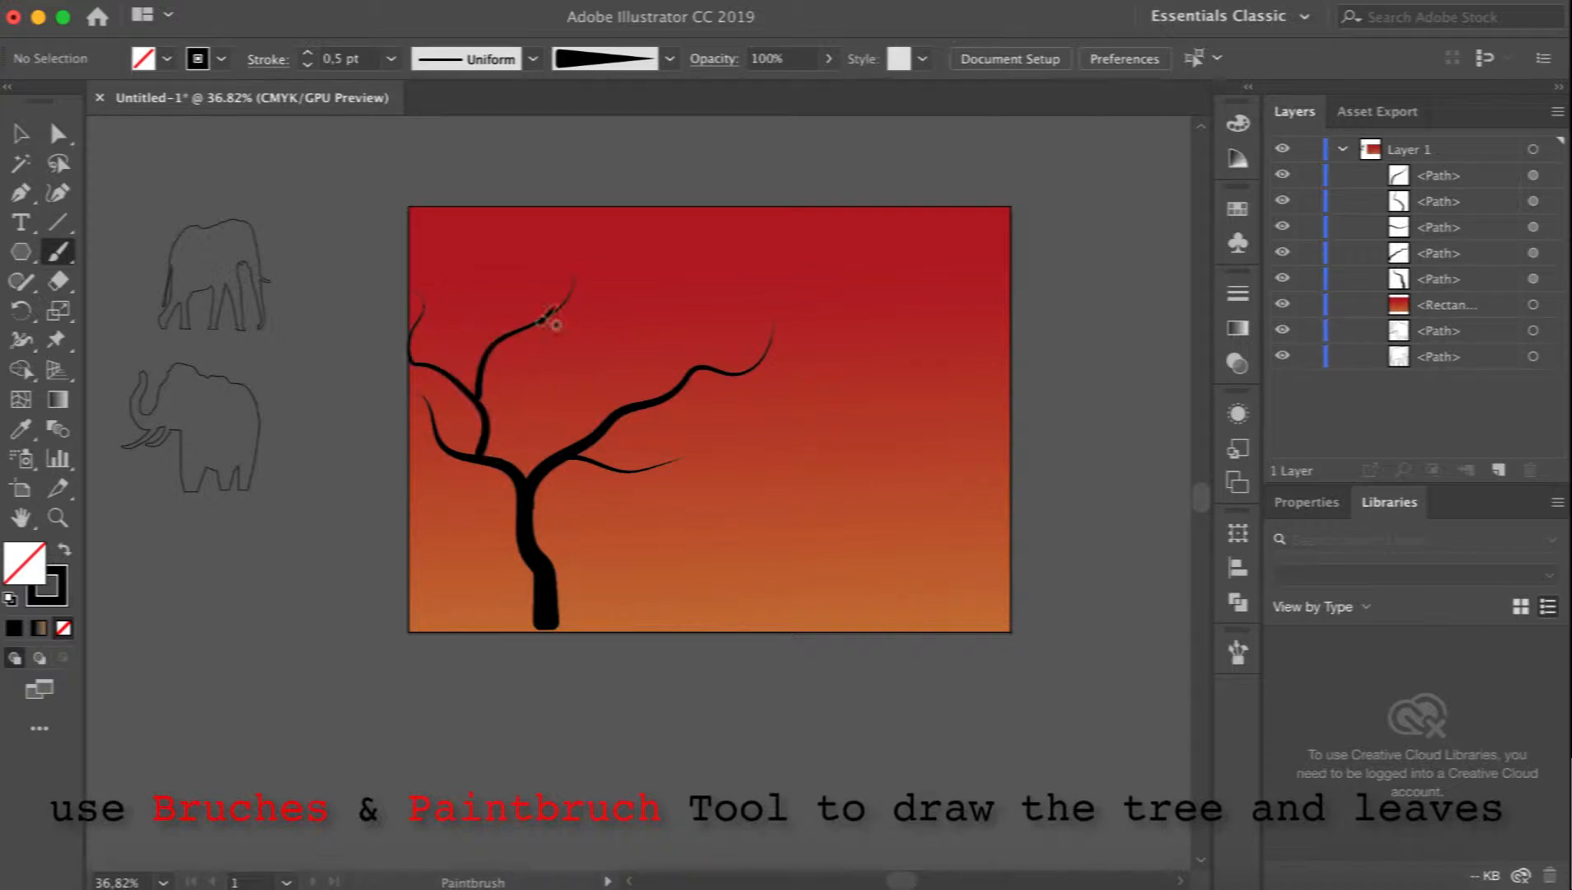
drag(517, 328, 462, 272)
drag(550, 452, 646, 272)
drag(666, 397, 733, 254)
mouse_move(509, 461)
mouse_down()
mouse_move(562, 333)
mouse_move(545, 252)
mouse_up()
drag(522, 397, 458, 332)
drag(616, 342, 686, 291)
click(715, 307)
drag(715, 306, 697, 265)
drag(725, 371, 757, 319)
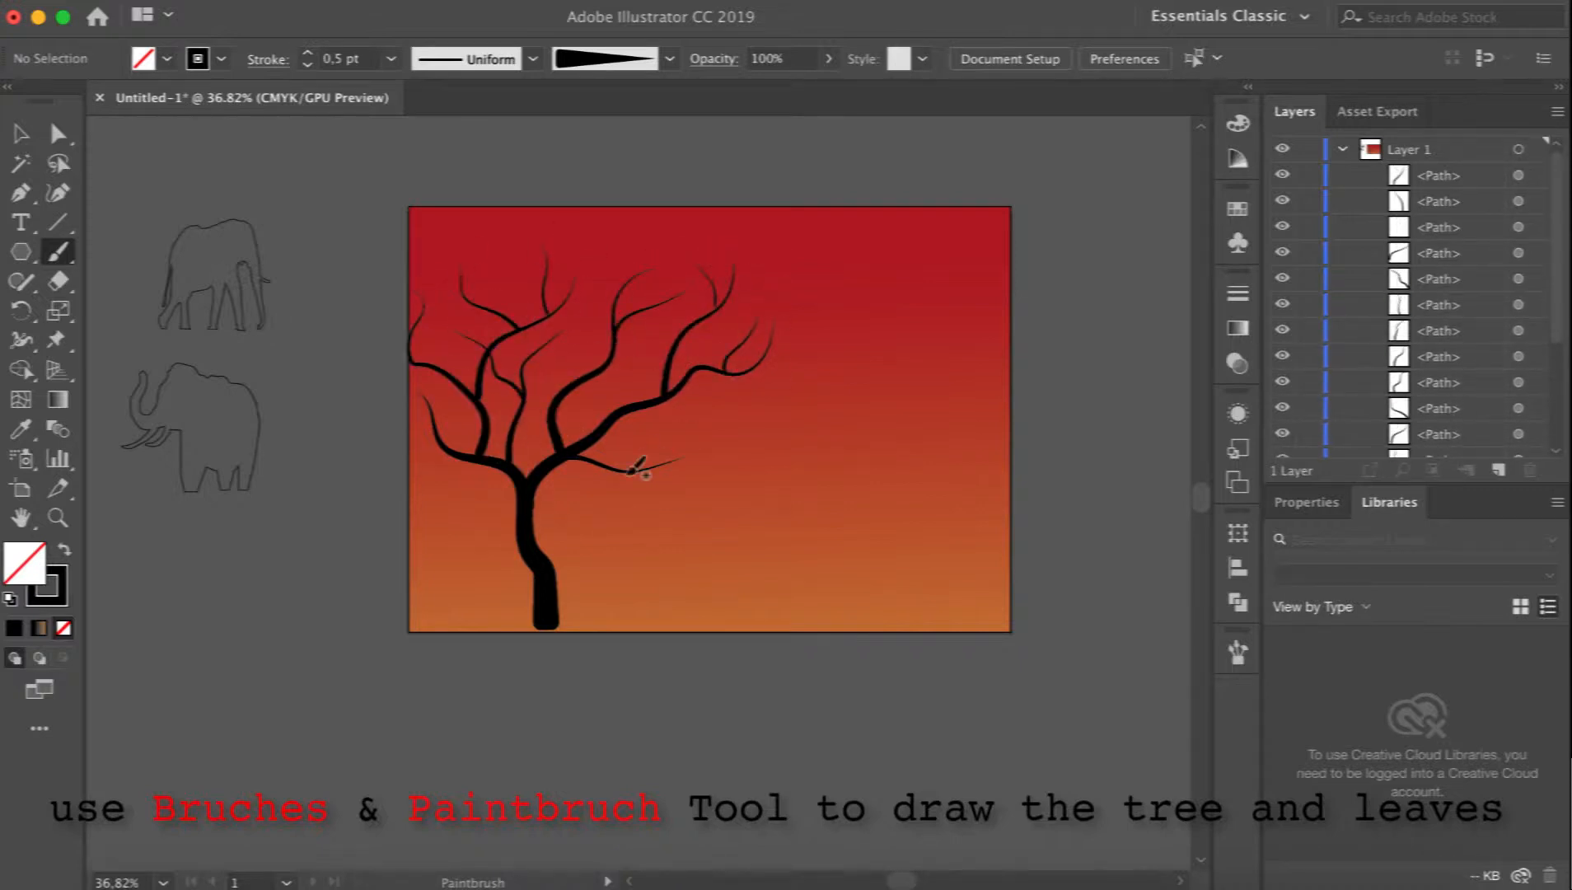
mouse_move(489, 448)
mouse_down()
mouse_move(414, 421)
mouse_move(462, 371)
mouse_move(445, 415)
mouse_up()
drag(591, 371, 524, 300)
drag(636, 404, 651, 275)
click(614, 423)
drag(613, 422, 772, 411)
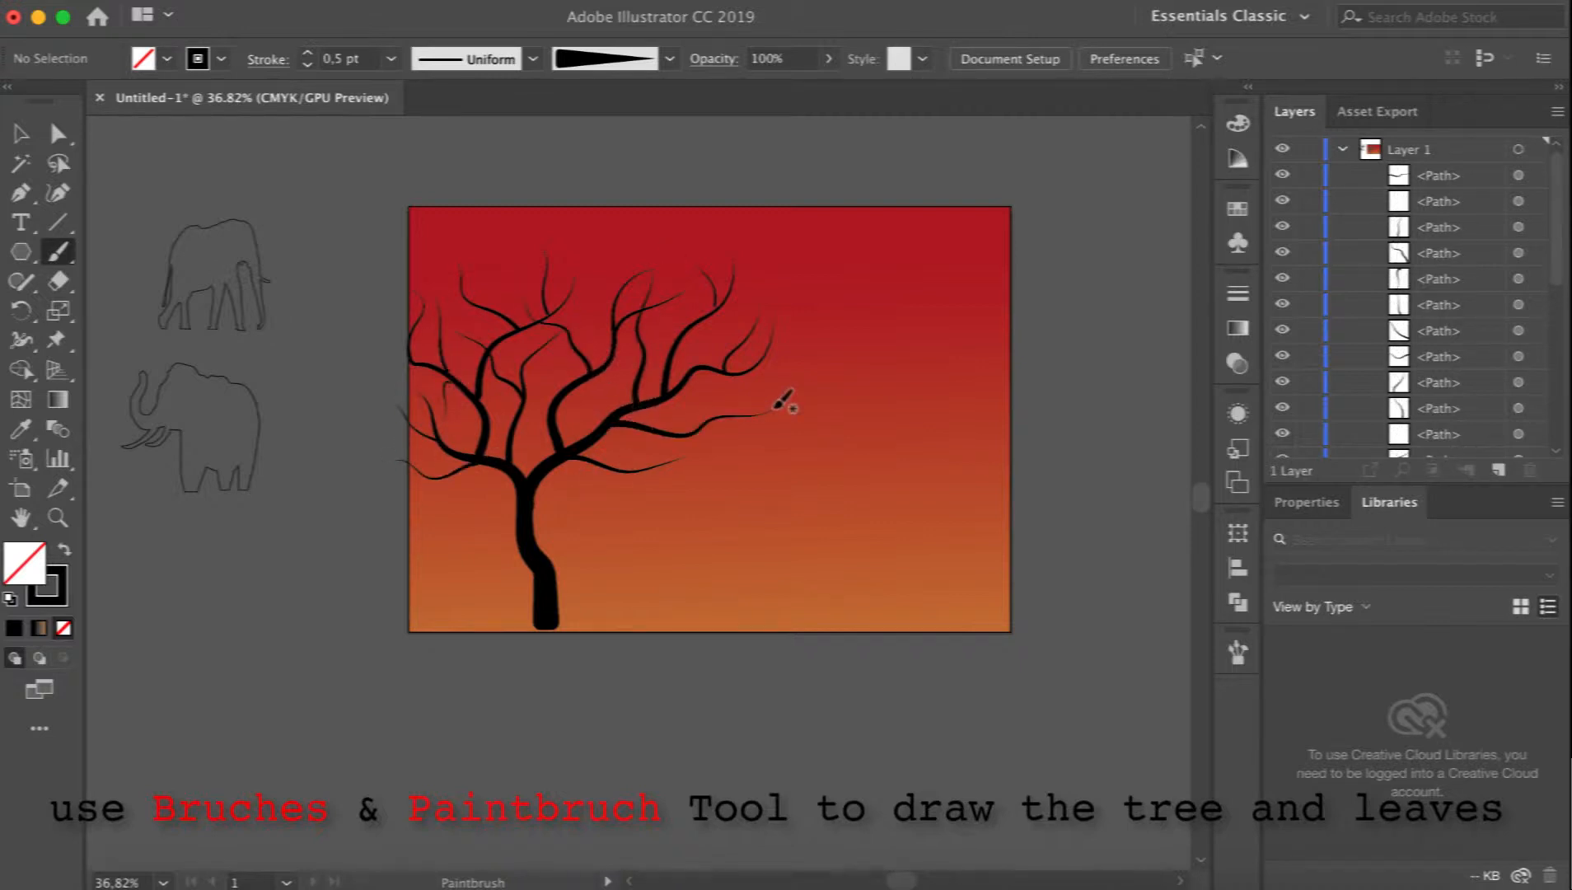
drag(559, 437, 593, 405)
drag(498, 311, 505, 264)
drag(615, 298, 603, 264)
mouse_move(574, 345)
mouse_down()
mouse_move(592, 291)
mouse_move(669, 275)
mouse_up()
drag(636, 382, 534, 339)
drag(488, 427, 510, 377)
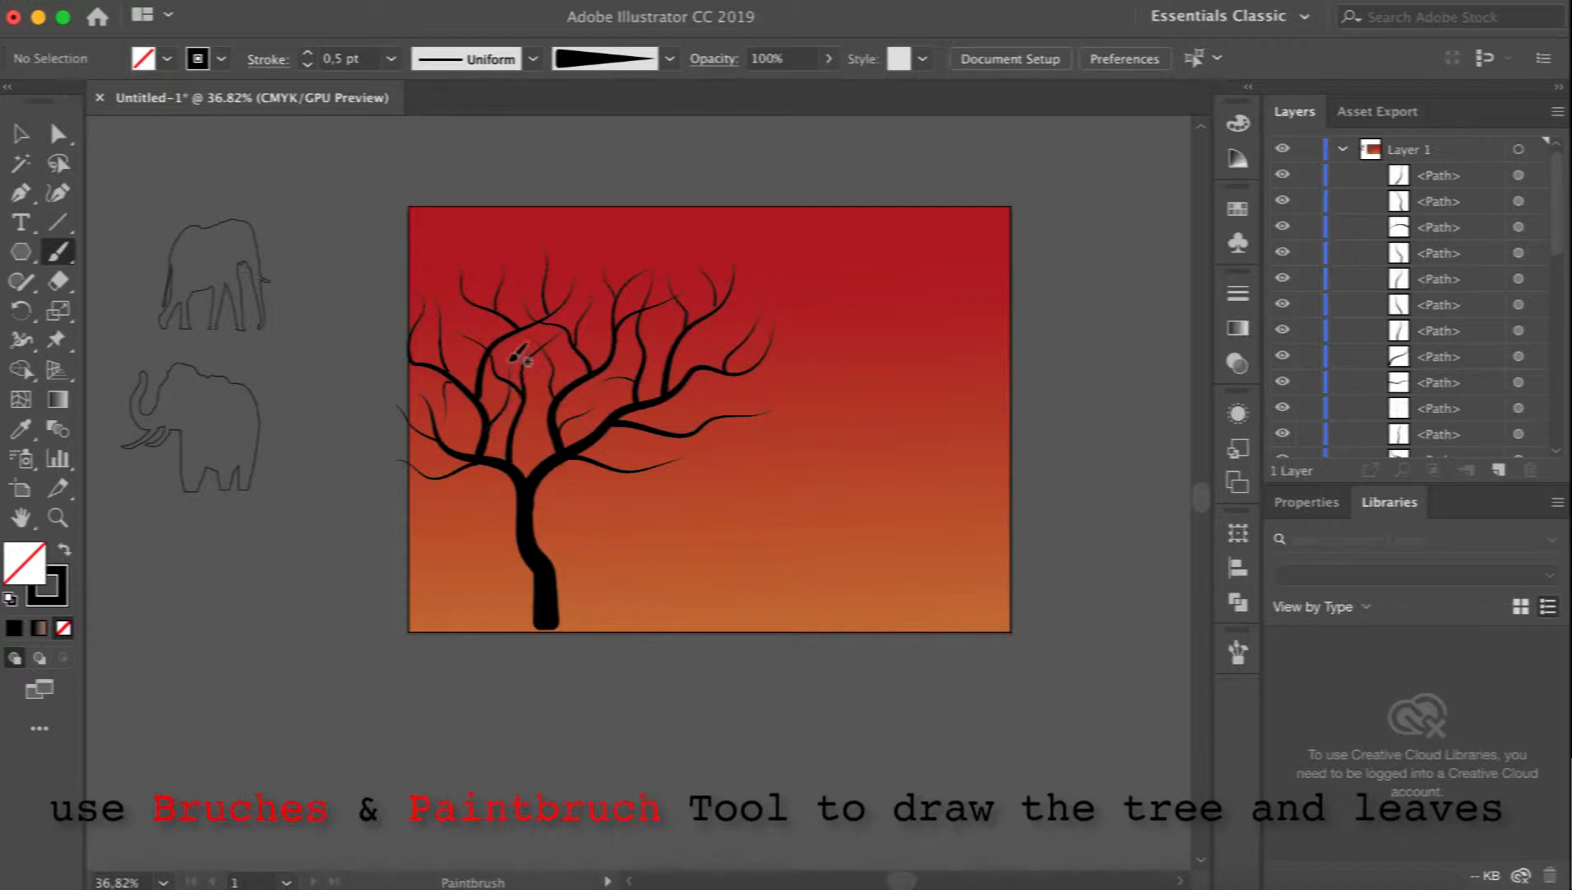
drag(473, 302, 477, 257)
drag(678, 432, 692, 396)
drag(606, 468, 617, 472)
drag(644, 469, 657, 450)
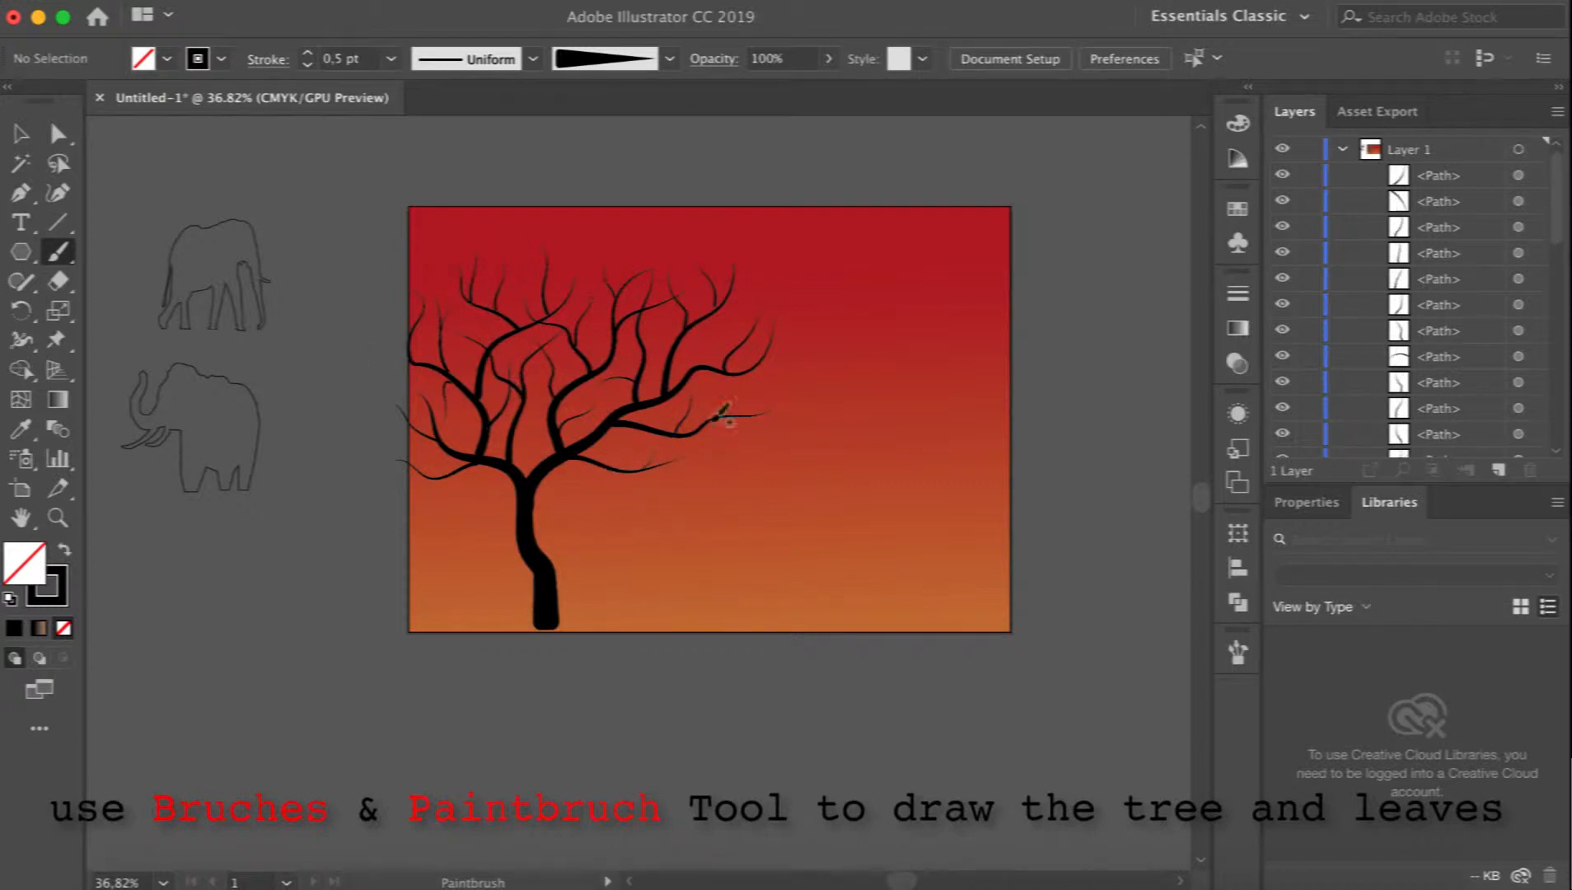
drag(753, 327, 753, 309)
drag(731, 287, 748, 266)
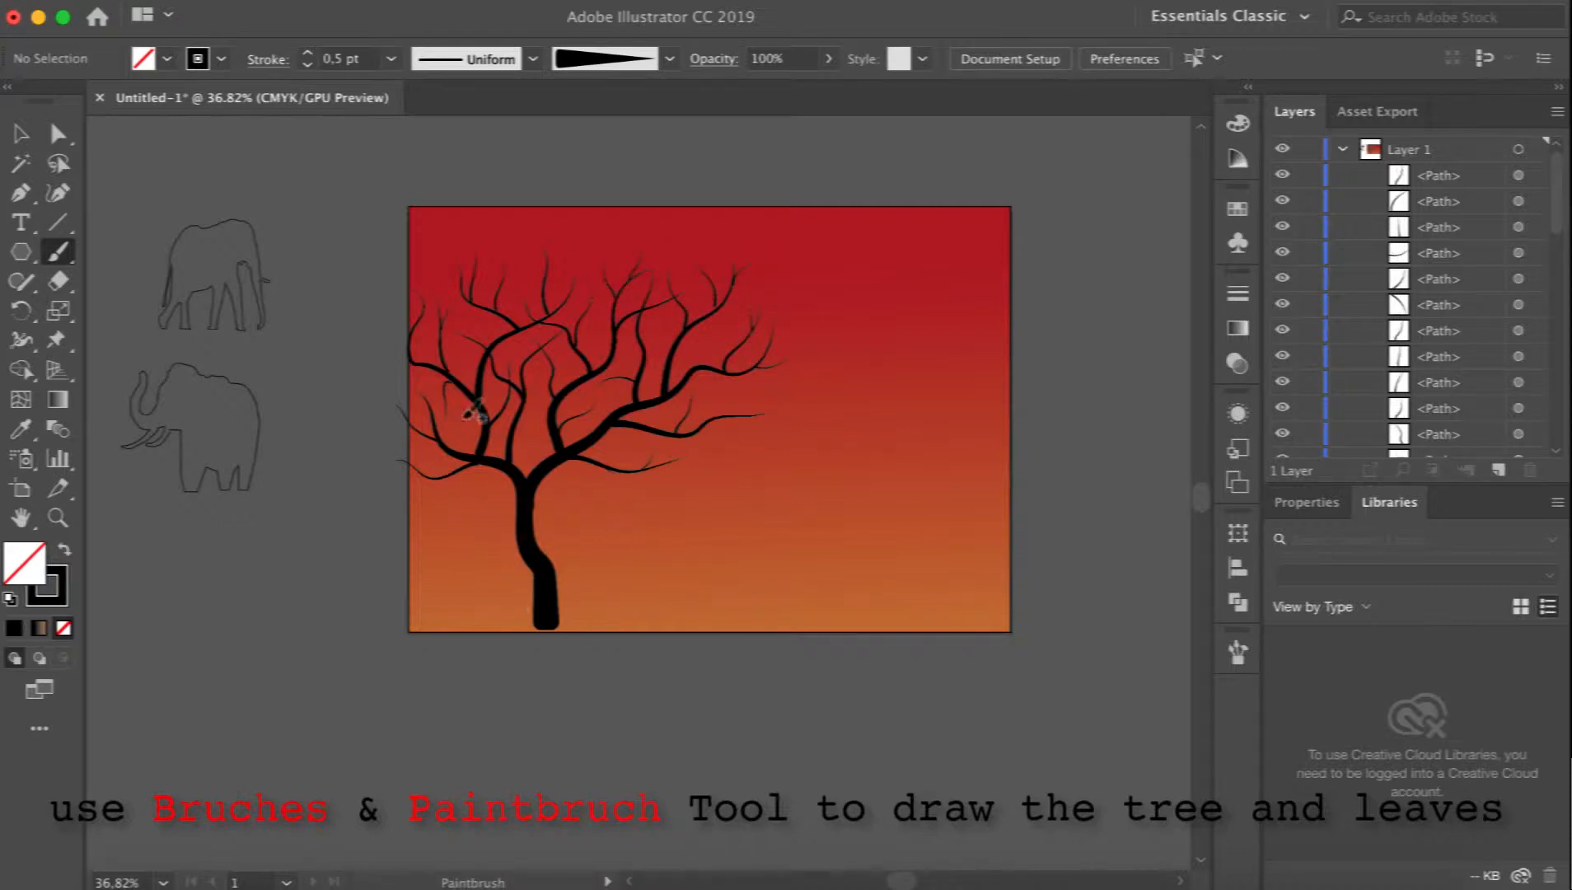
Shift the two misplaced twigs at the crown's upper right so their bases meet the branch they grow from.
click(22, 133)
click(58, 517)
click(724, 313)
click(723, 313)
click(723, 313)
click(724, 313)
click(22, 134)
click(584, 227)
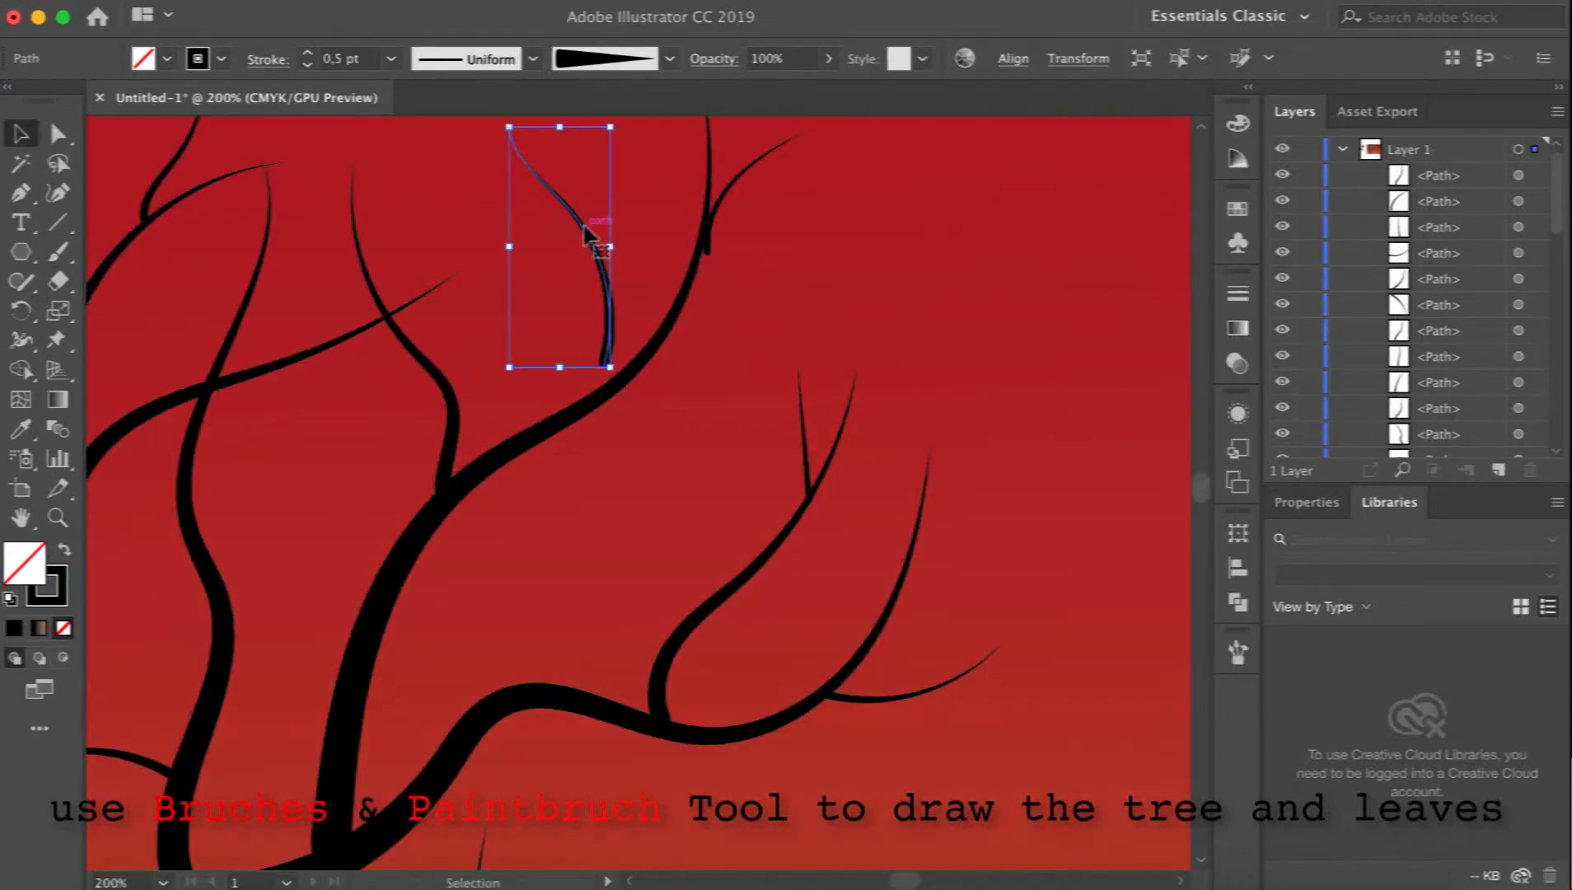
drag(584, 228, 612, 234)
click(722, 193)
drag(816, 123, 844, 135)
click(677, 163)
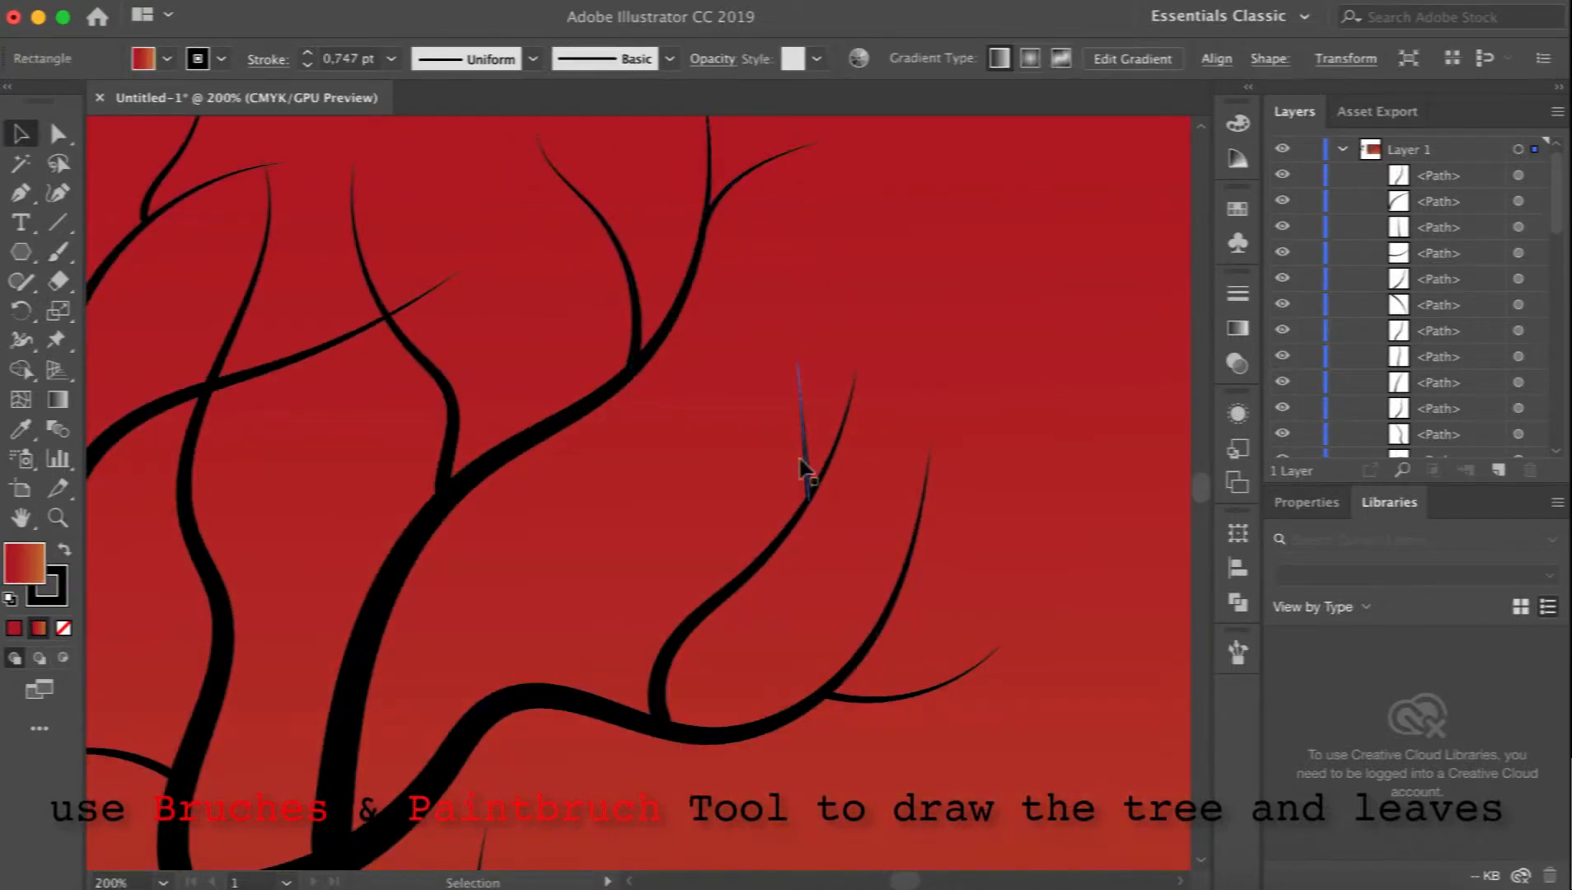
Paint additional fine twigs inside the crown with the tapered black brush at 1 pt stroke.
click(453, 441)
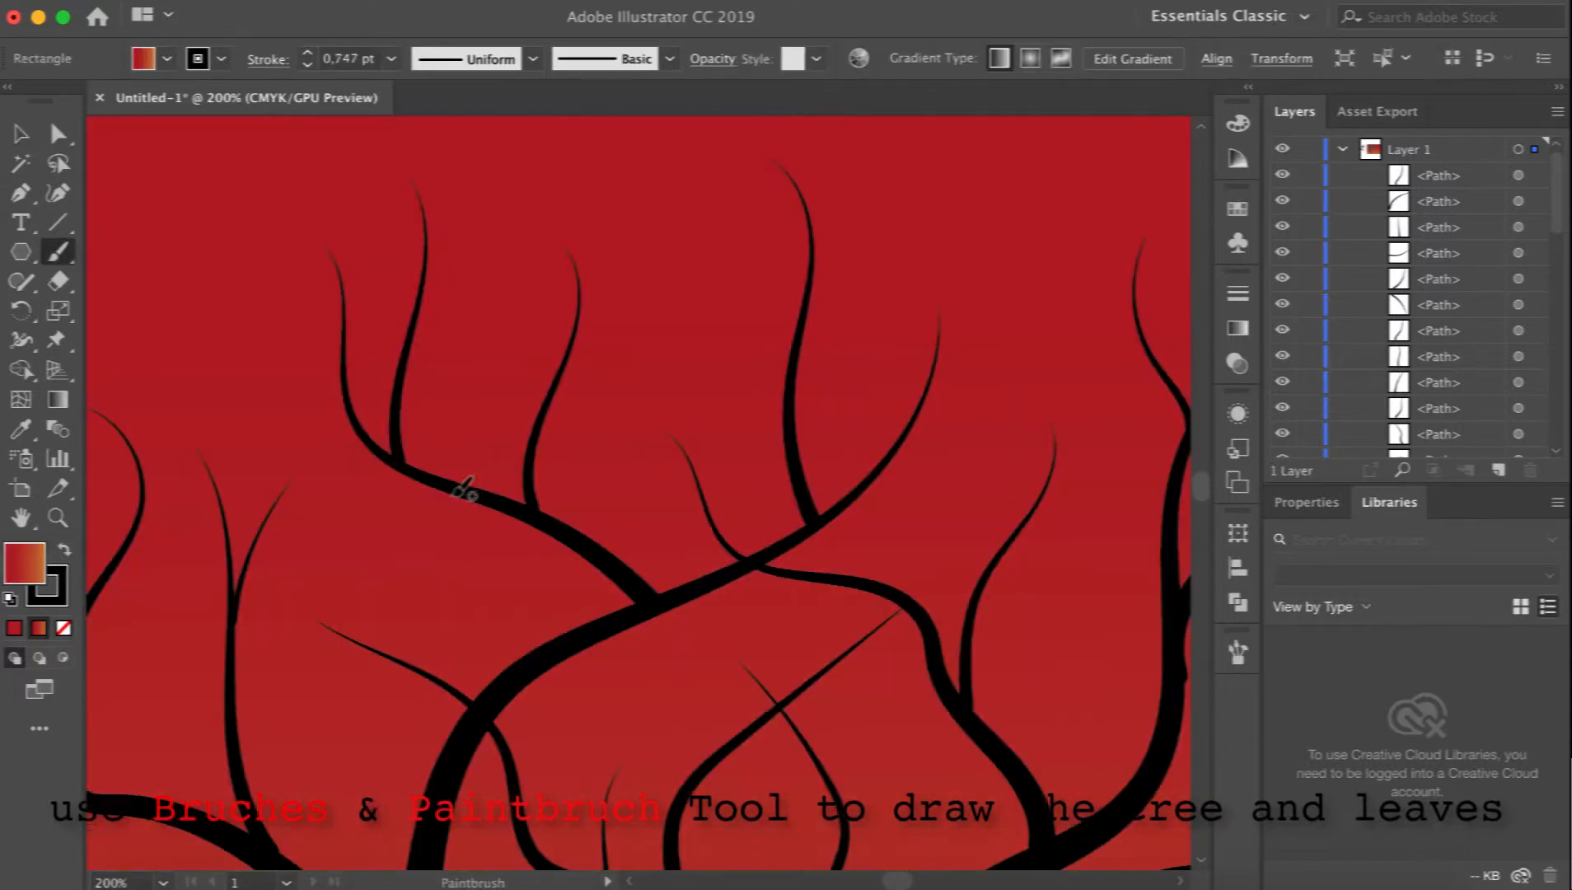
key(ctrl+shift+a)
drag(784, 393, 722, 354)
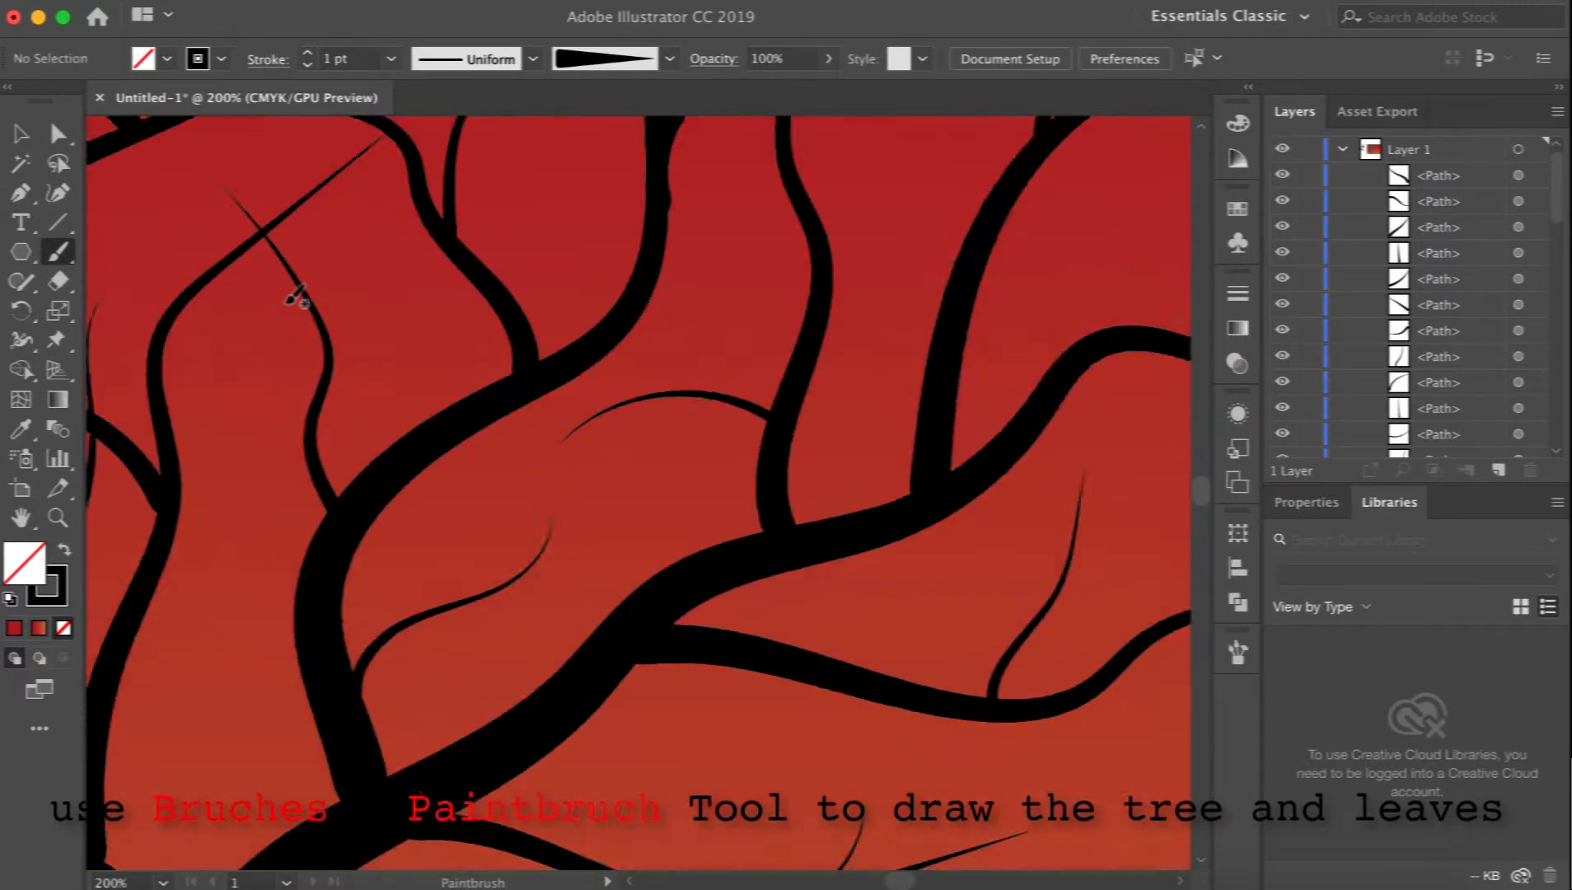
Lock the gradient background rectangle.
scroll(288, 305, down, 10)
key(v)
click(722, 318)
scroll(1335, 340, down, 15)
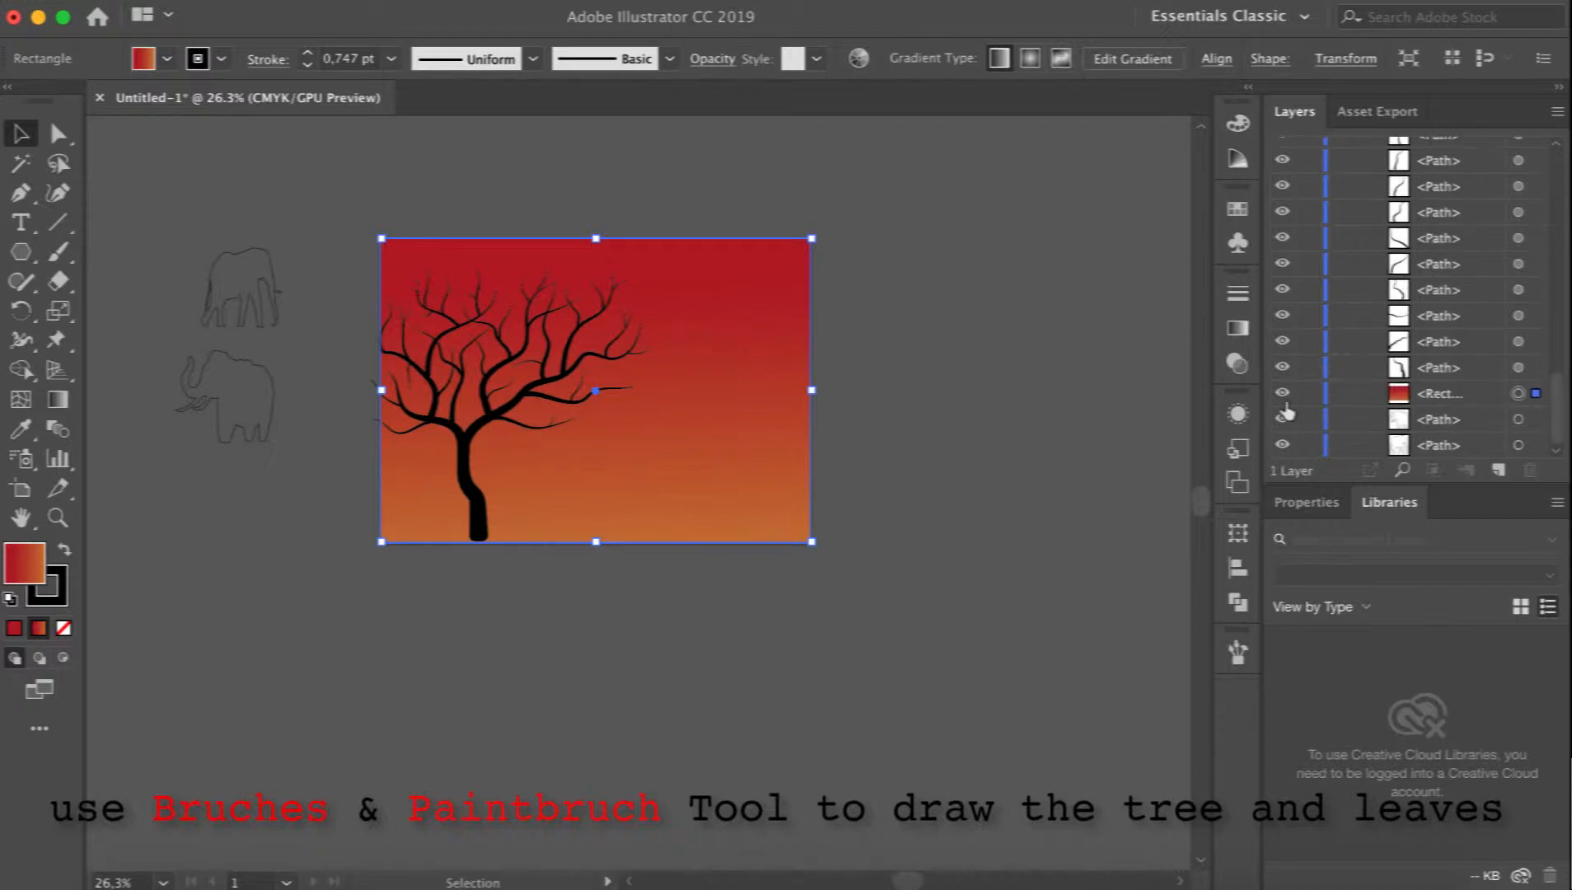
key(ctrl+2)
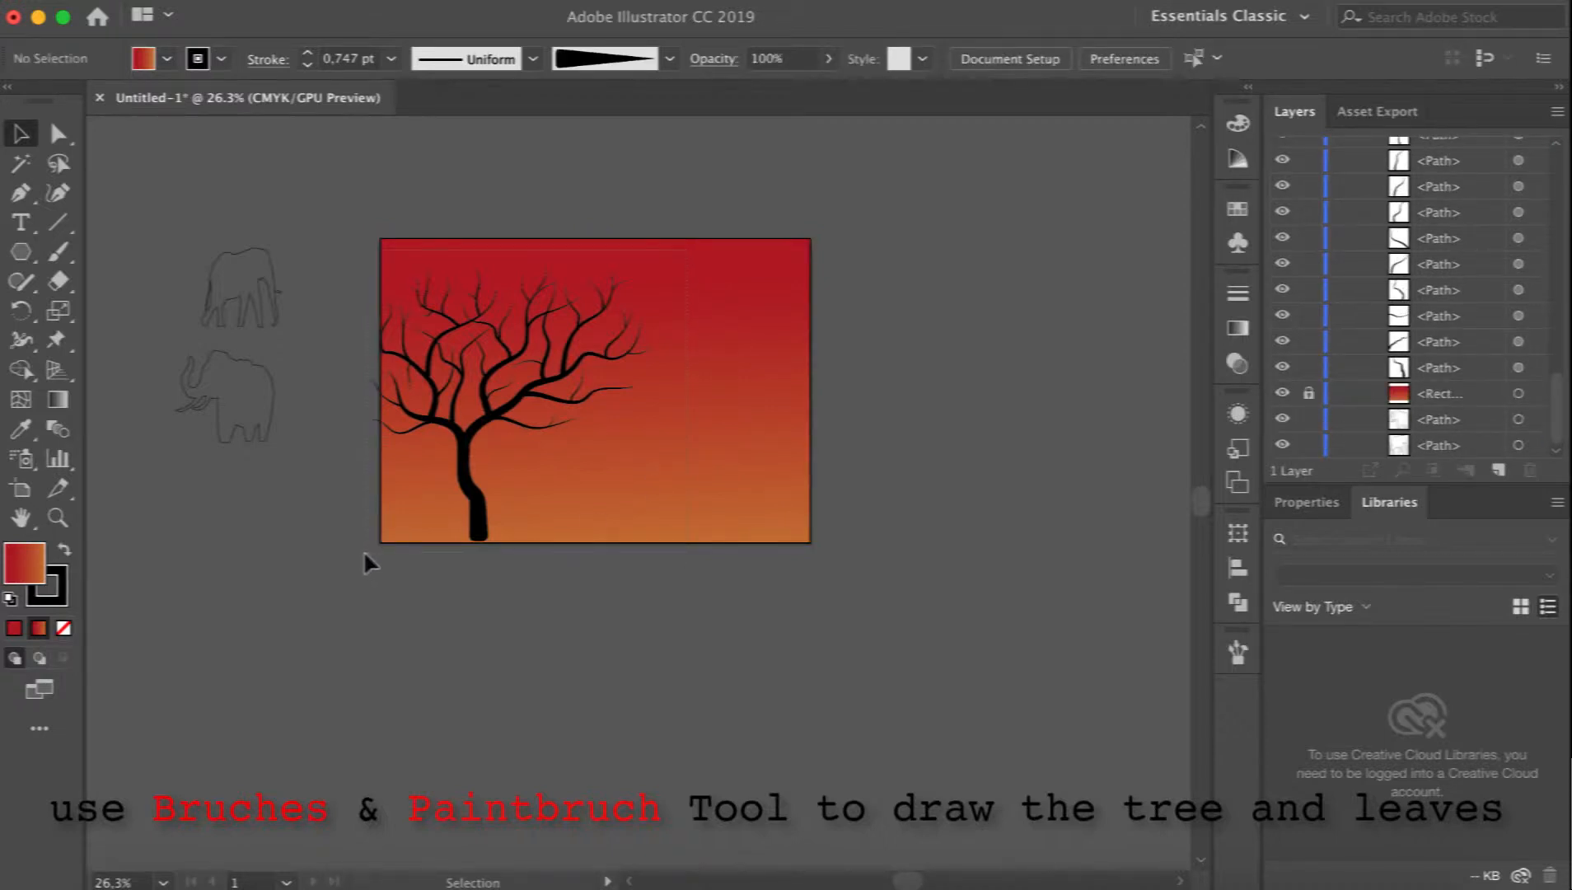
Select all the tree's strokes, expand their appearance into shapes and group them.
drag(363, 552, 363, 551)
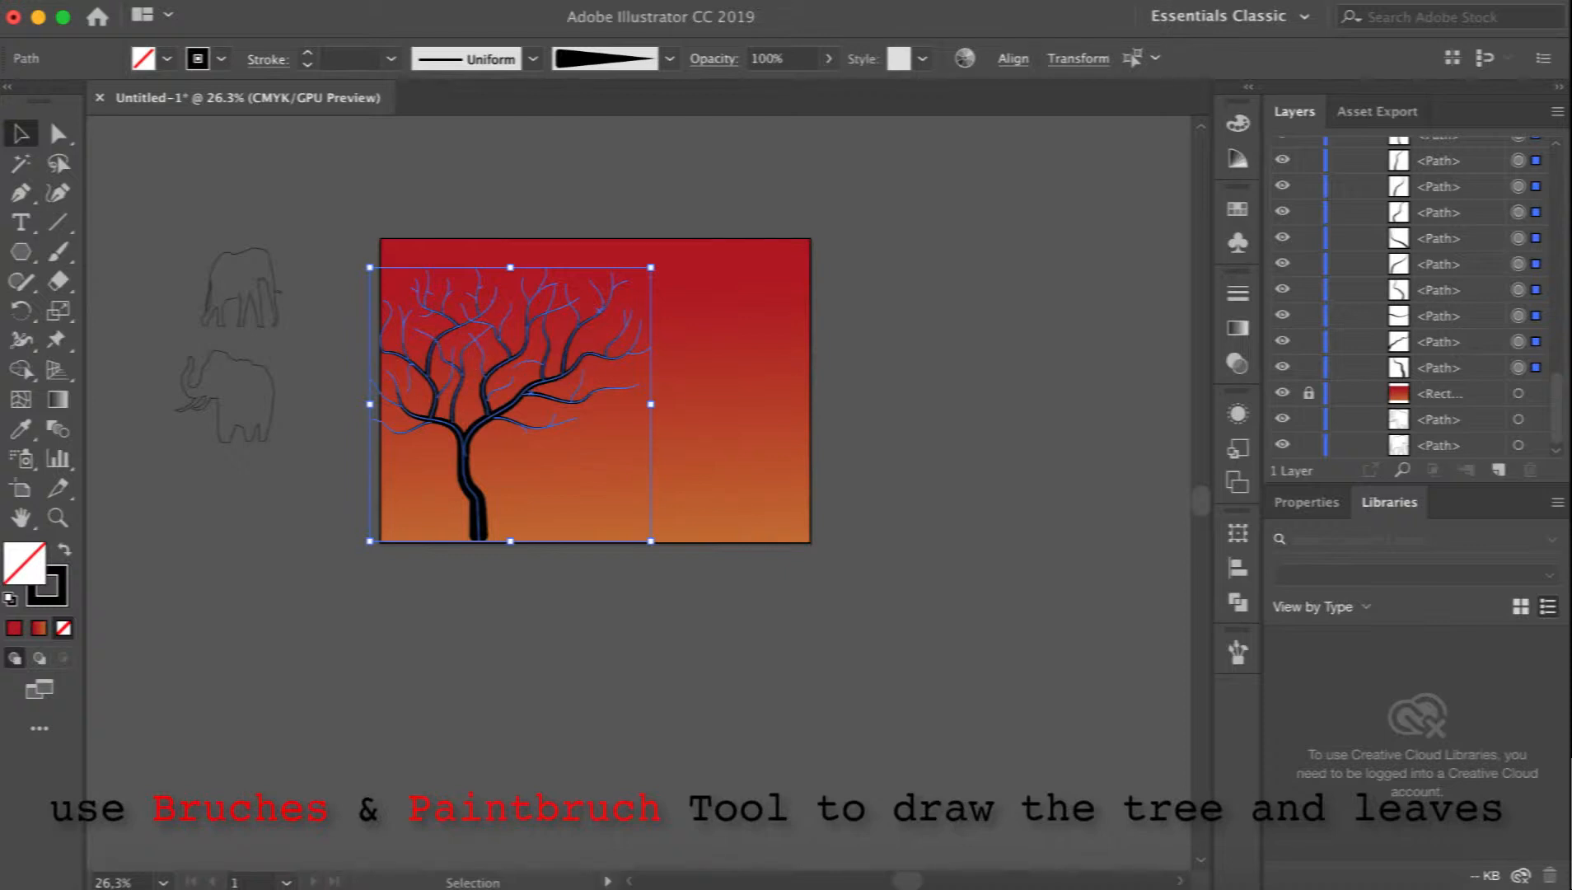
click(326, 4)
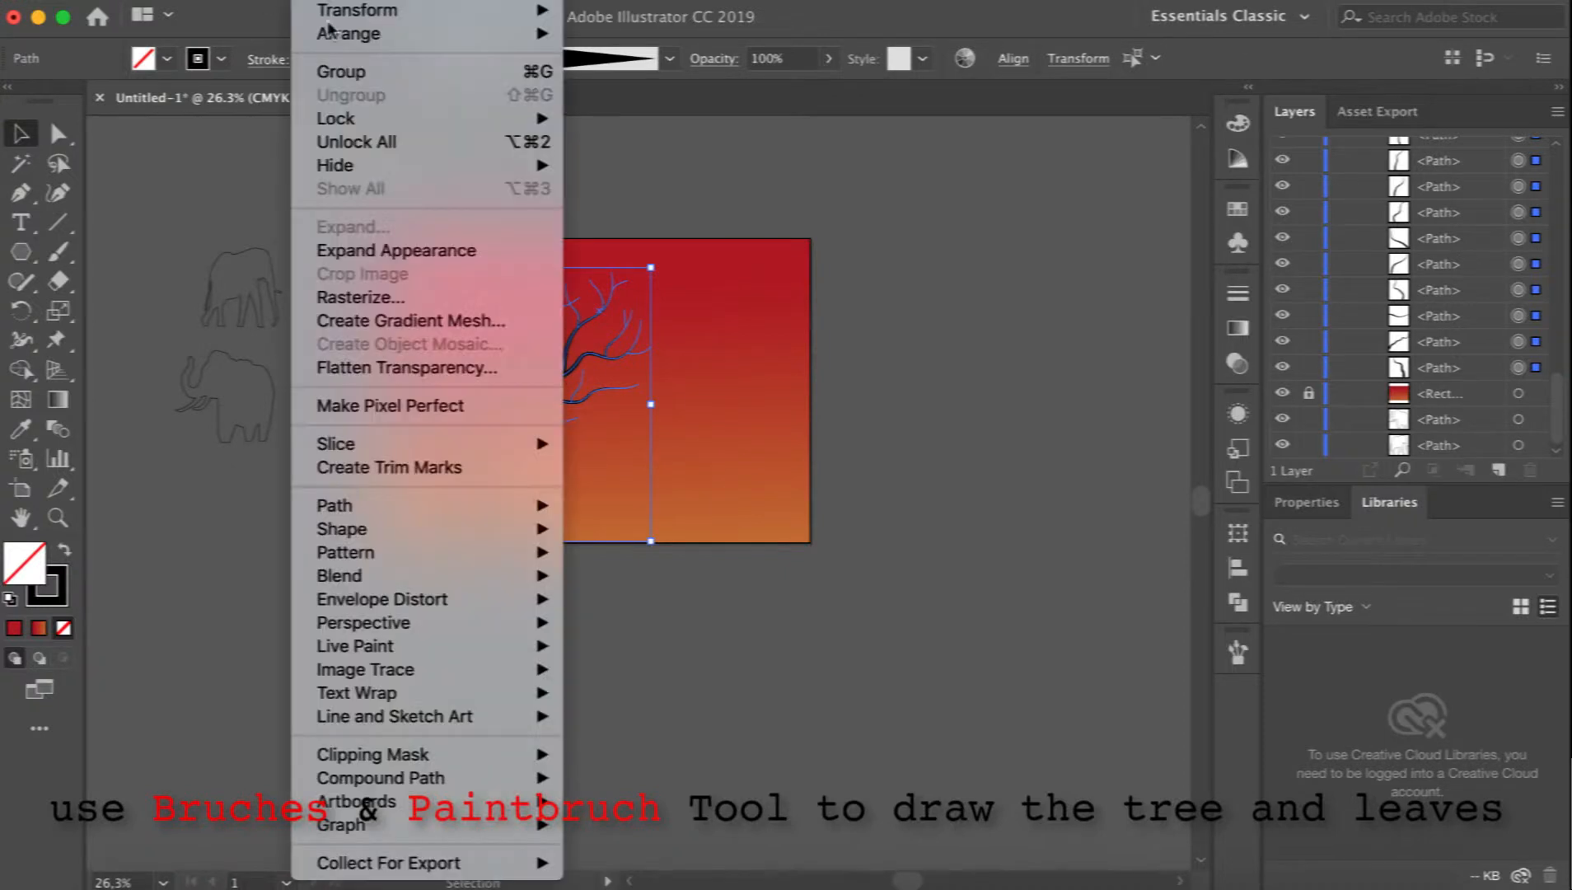
click(375, 250)
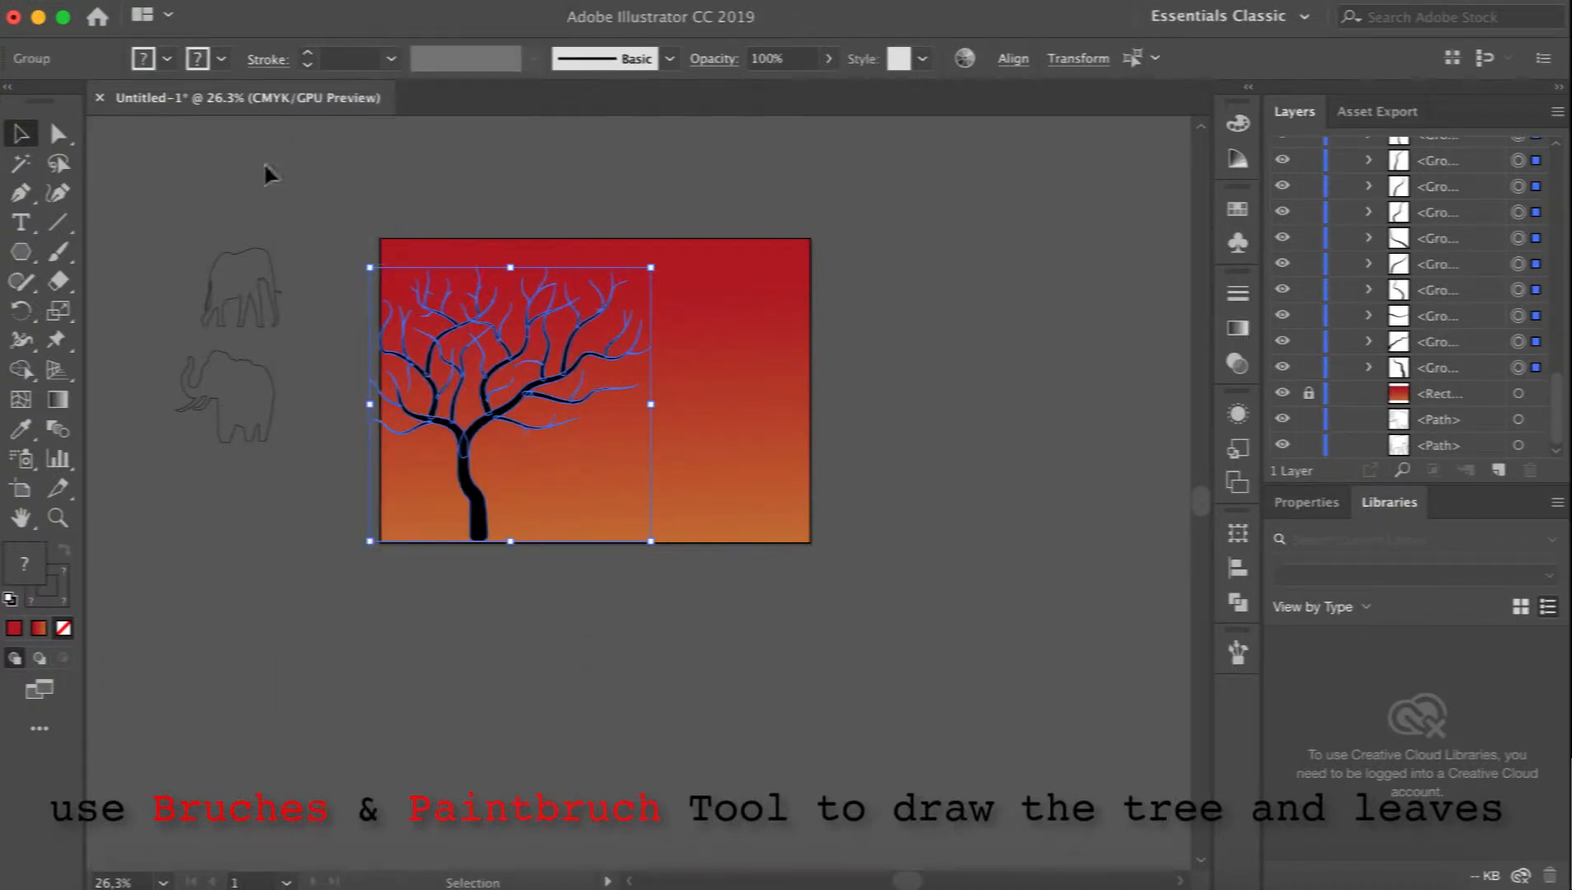
click(326, 4)
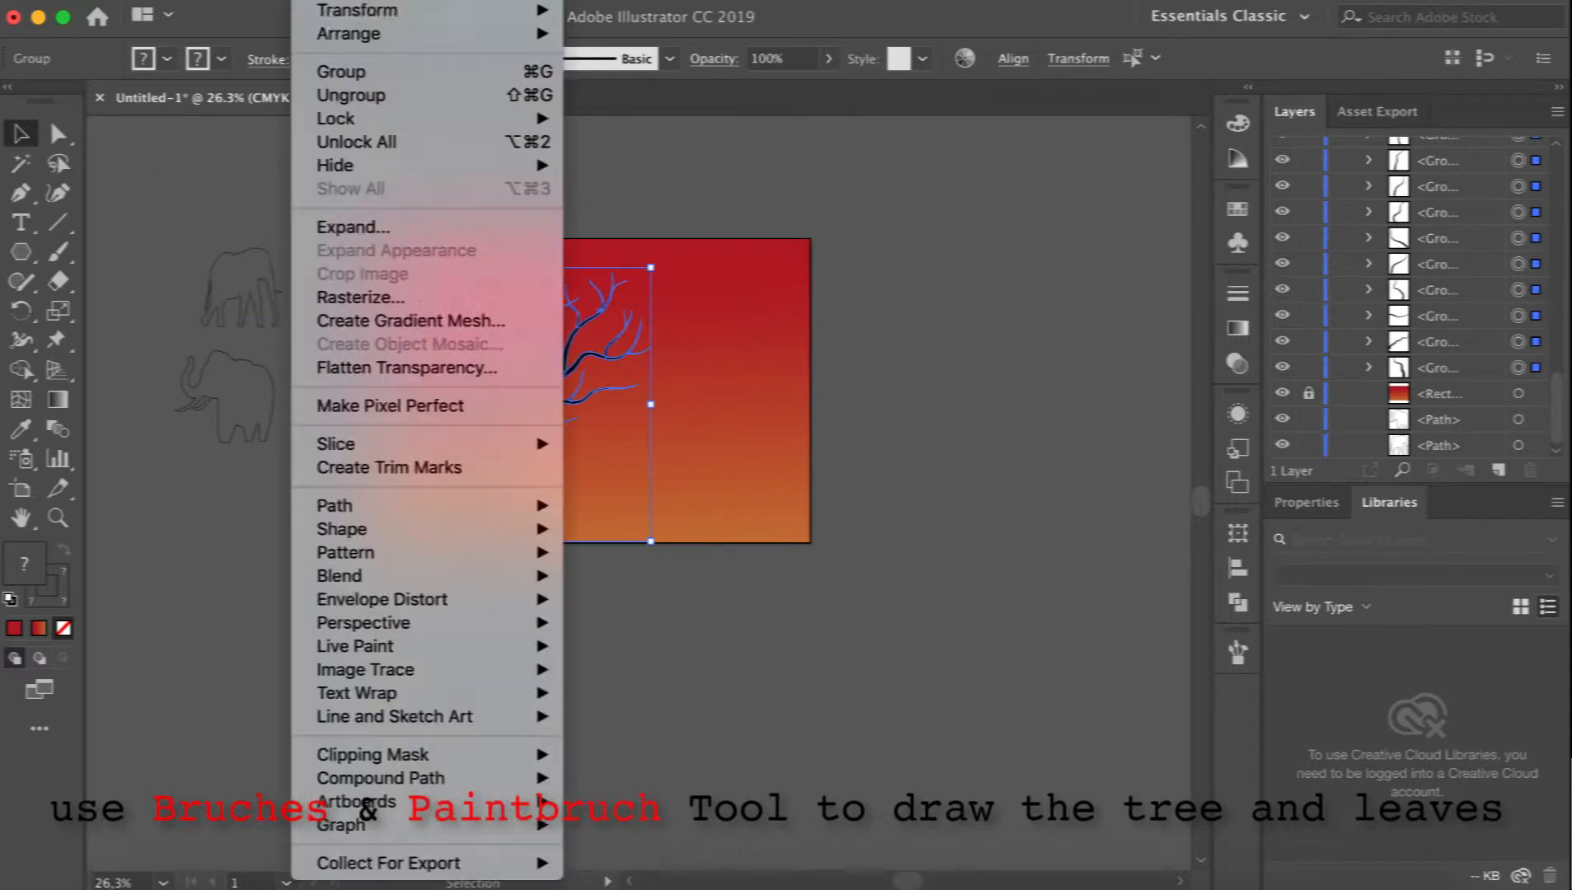
click(344, 70)
click(772, 642)
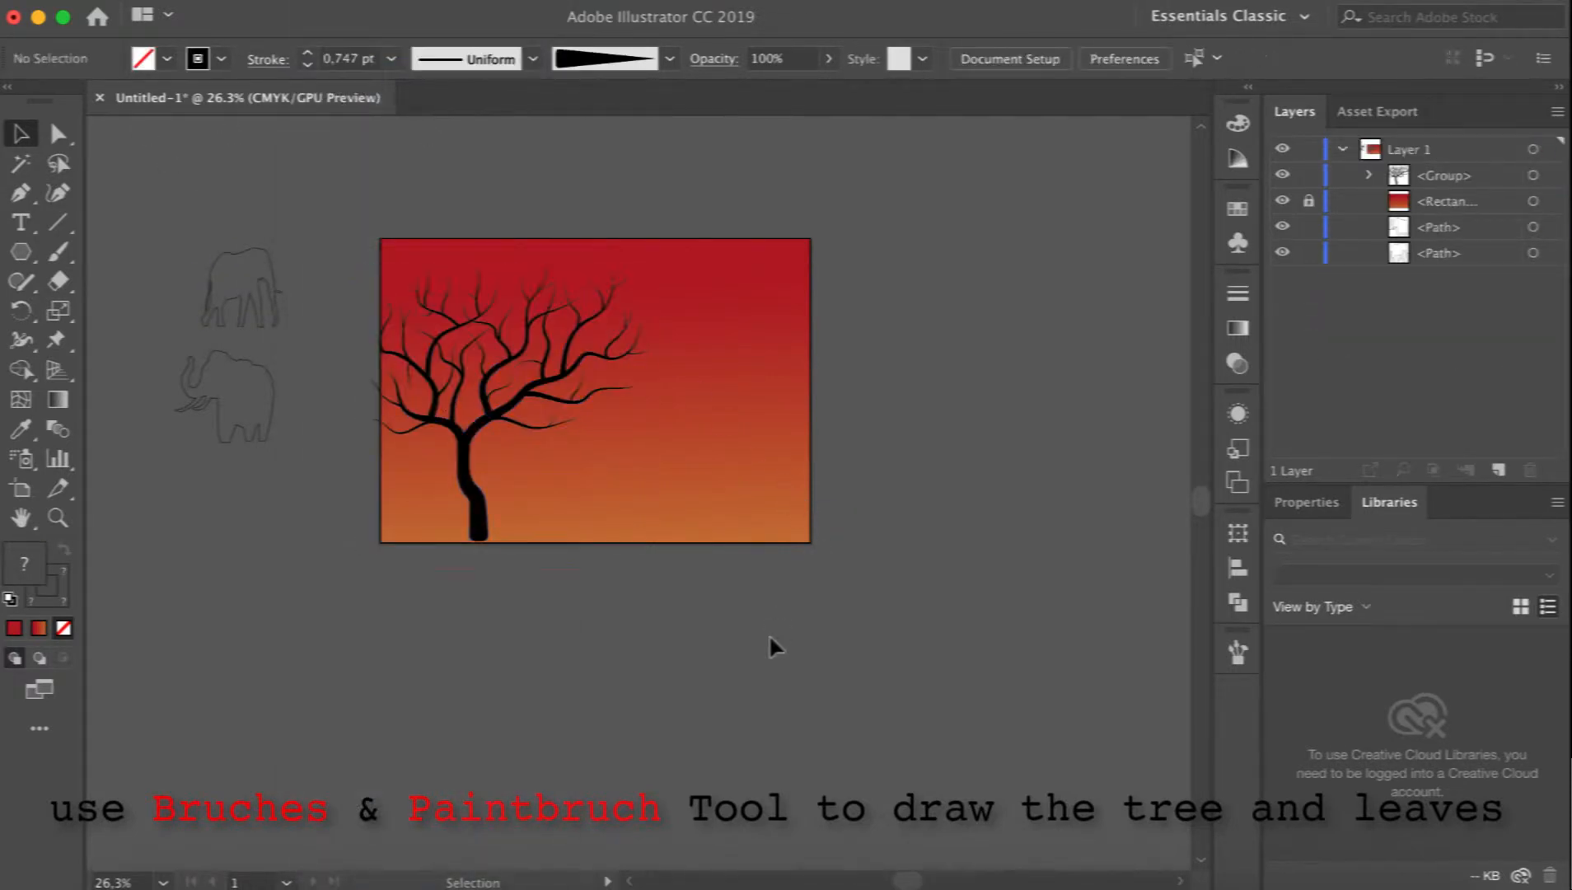
Move the tree group slightly down and to the left so the trunk's base extends past the background's bottom edge.
click(477, 437)
drag(474, 473, 461, 479)
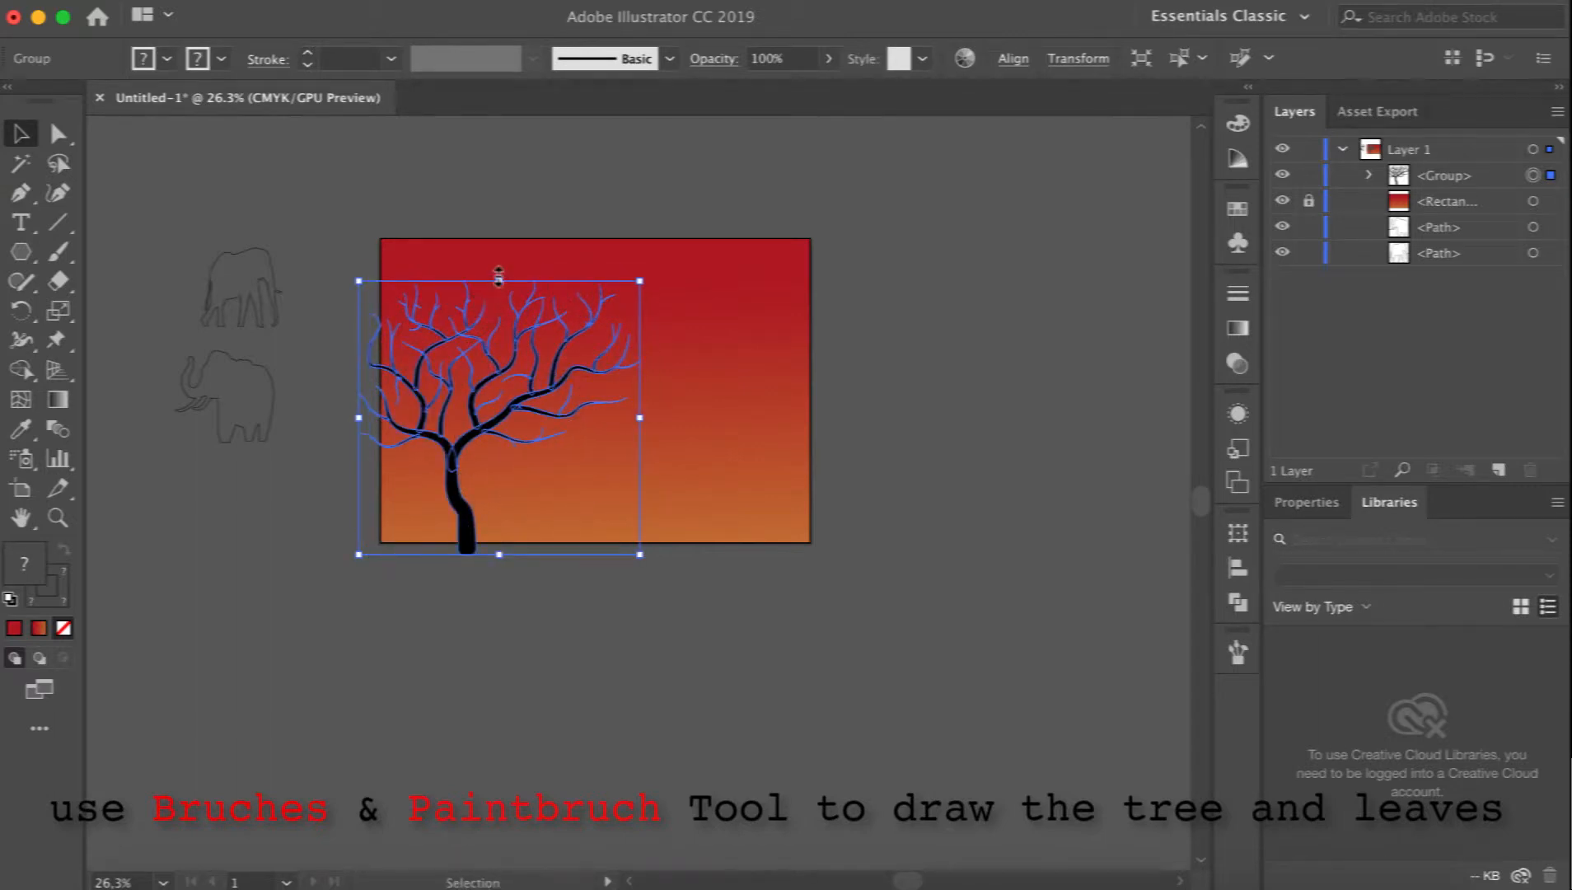
Stretch the tree group upward almost to the background's top edge and widen it slightly to the right.
drag(498, 276, 498, 255)
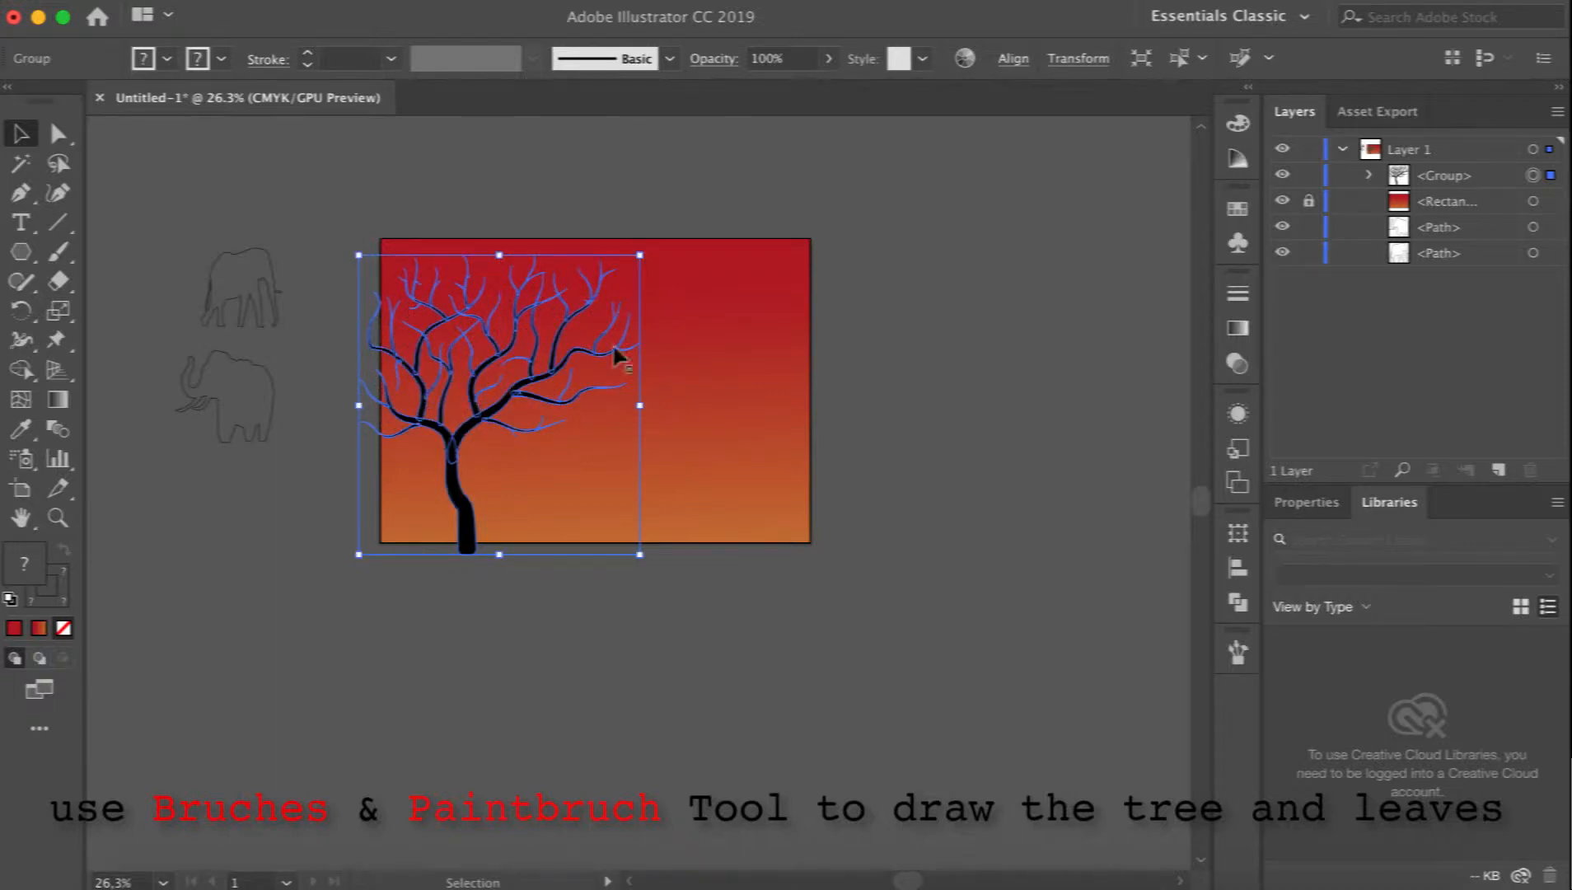
mouse_move(640, 402)
mouse_down()
mouse_move(678, 401)
mouse_move(660, 399)
mouse_up()
click(953, 431)
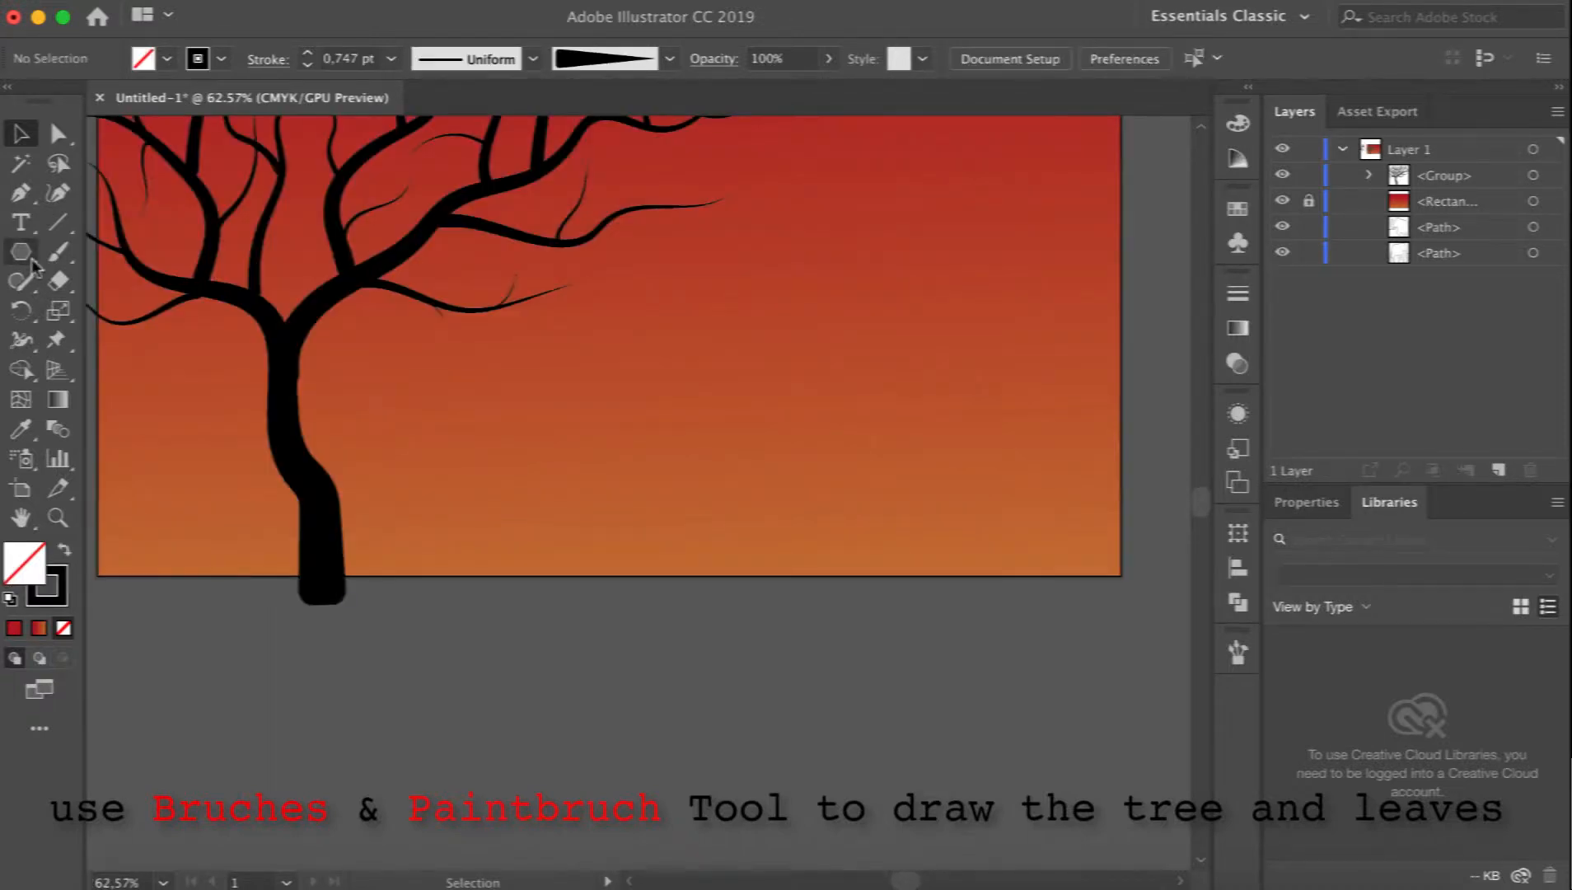
Draw a cluster of five overlapping flat ellipses in the empty area below the background rectangle.
drag(33, 261, 178, 311)
mouse_move(262, 740)
mouse_down()
mouse_move(320, 779)
mouse_move(376, 786)
mouse_up()
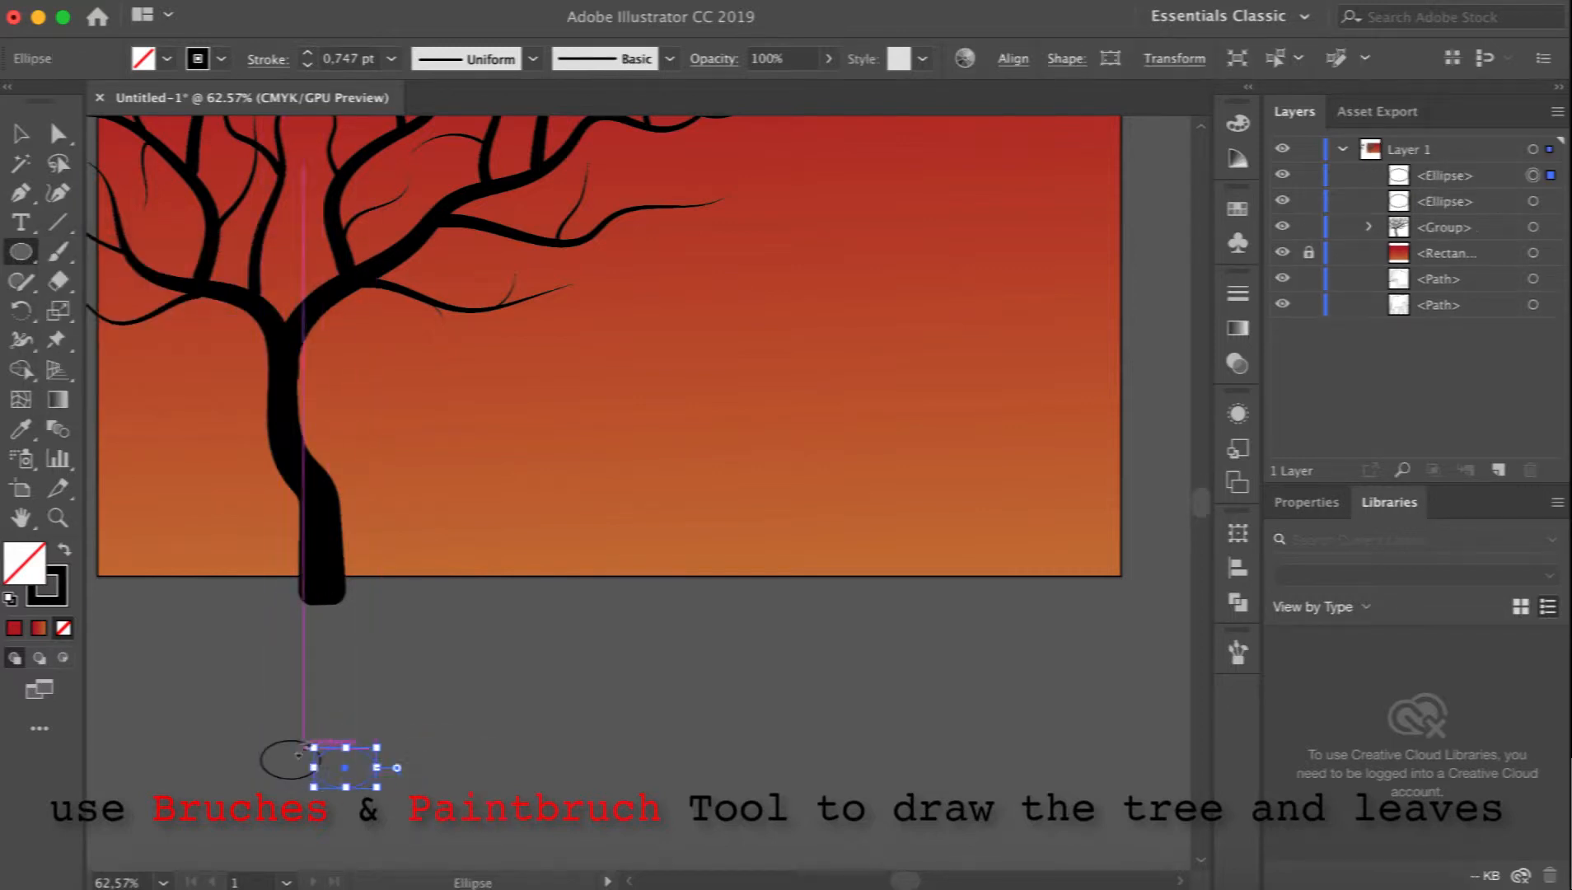
mouse_move(292, 759)
mouse_down()
mouse_move(351, 714)
mouse_move(388, 722)
mouse_move(340, 716)
mouse_move(423, 766)
mouse_up()
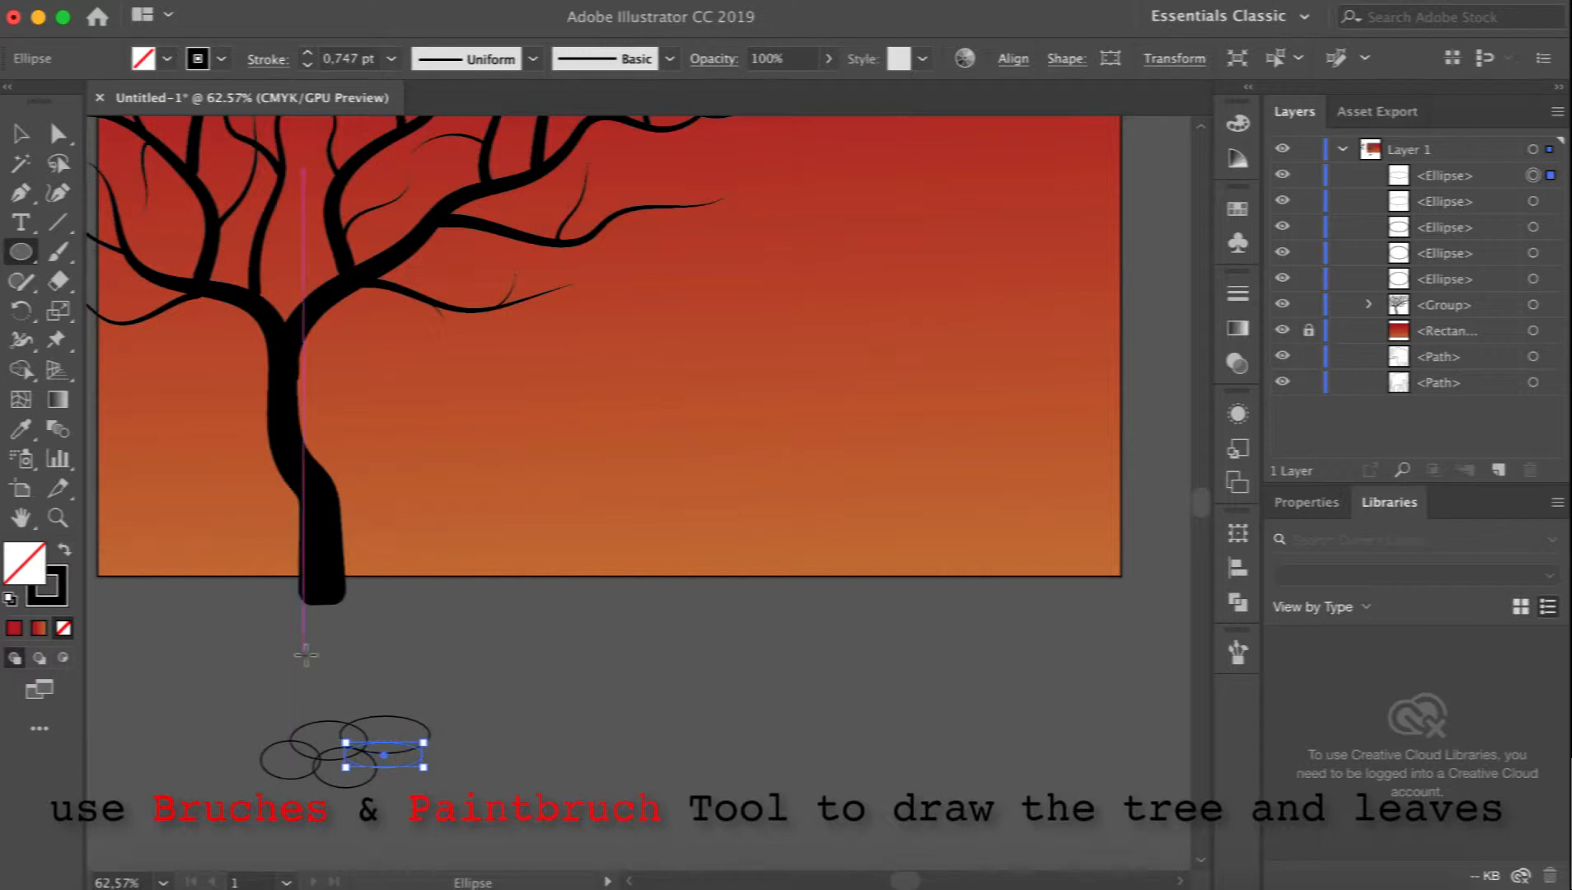
Reshape individual ellipses by their anchor points, raising the lower curves and extending the cluster's outer ends.
click(20, 133)
click(463, 686)
click(352, 787)
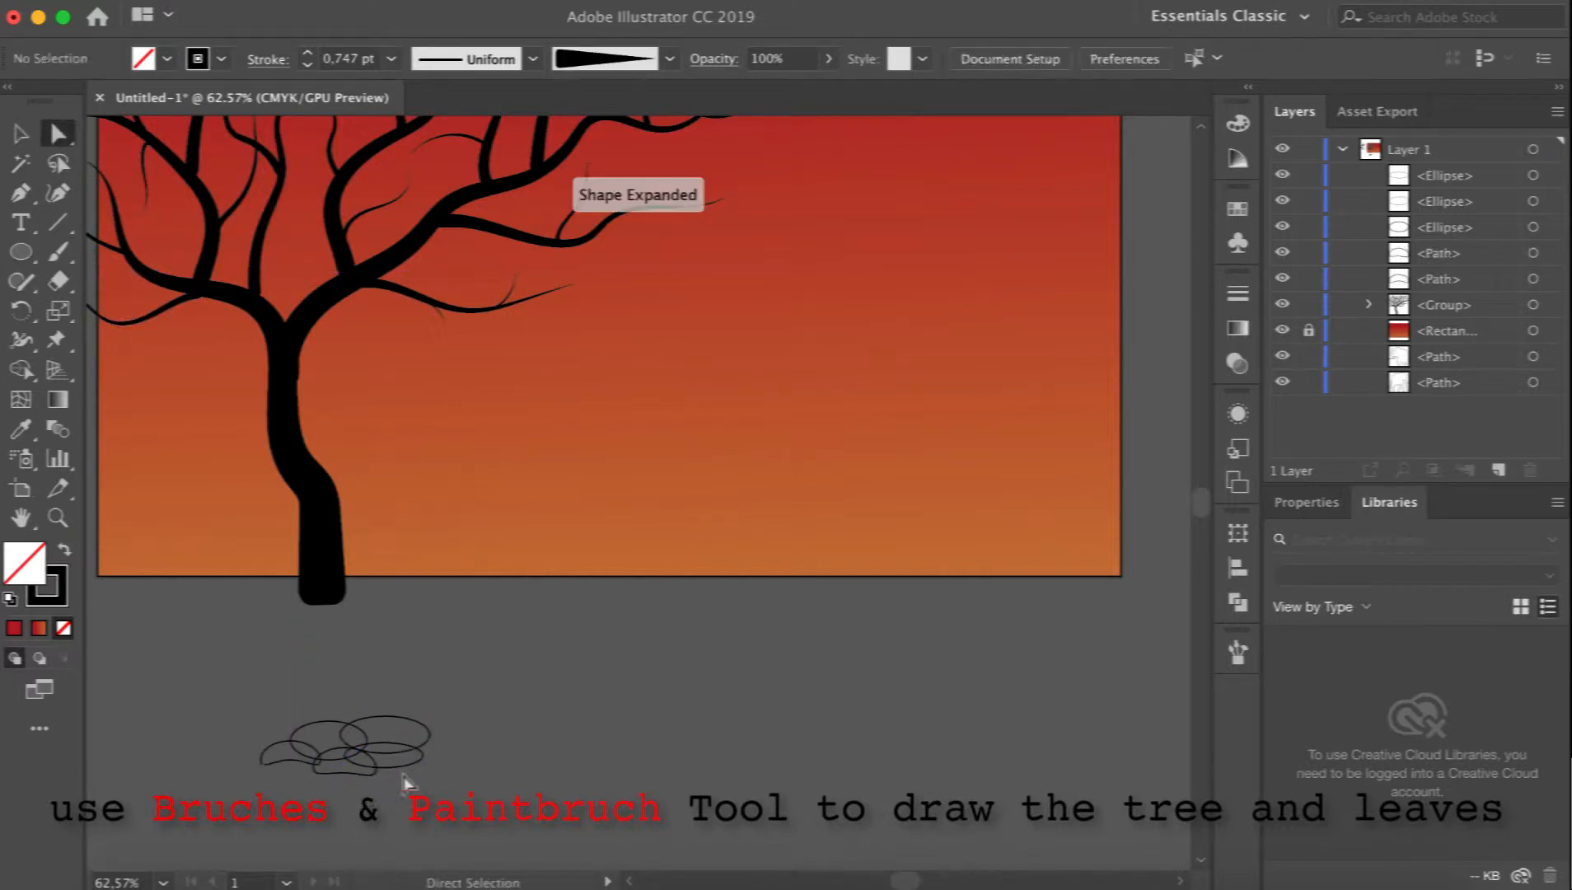
drag(384, 767, 445, 734)
click(438, 735)
click(429, 732)
drag(290, 741, 261, 738)
Select all the overlapping ellipses and unite them into a single leaf-clump outline with Pathfinder.
click(188, 691)
drag(189, 691, 485, 819)
click(1237, 602)
click(937, 587)
click(1237, 603)
click(398, 783)
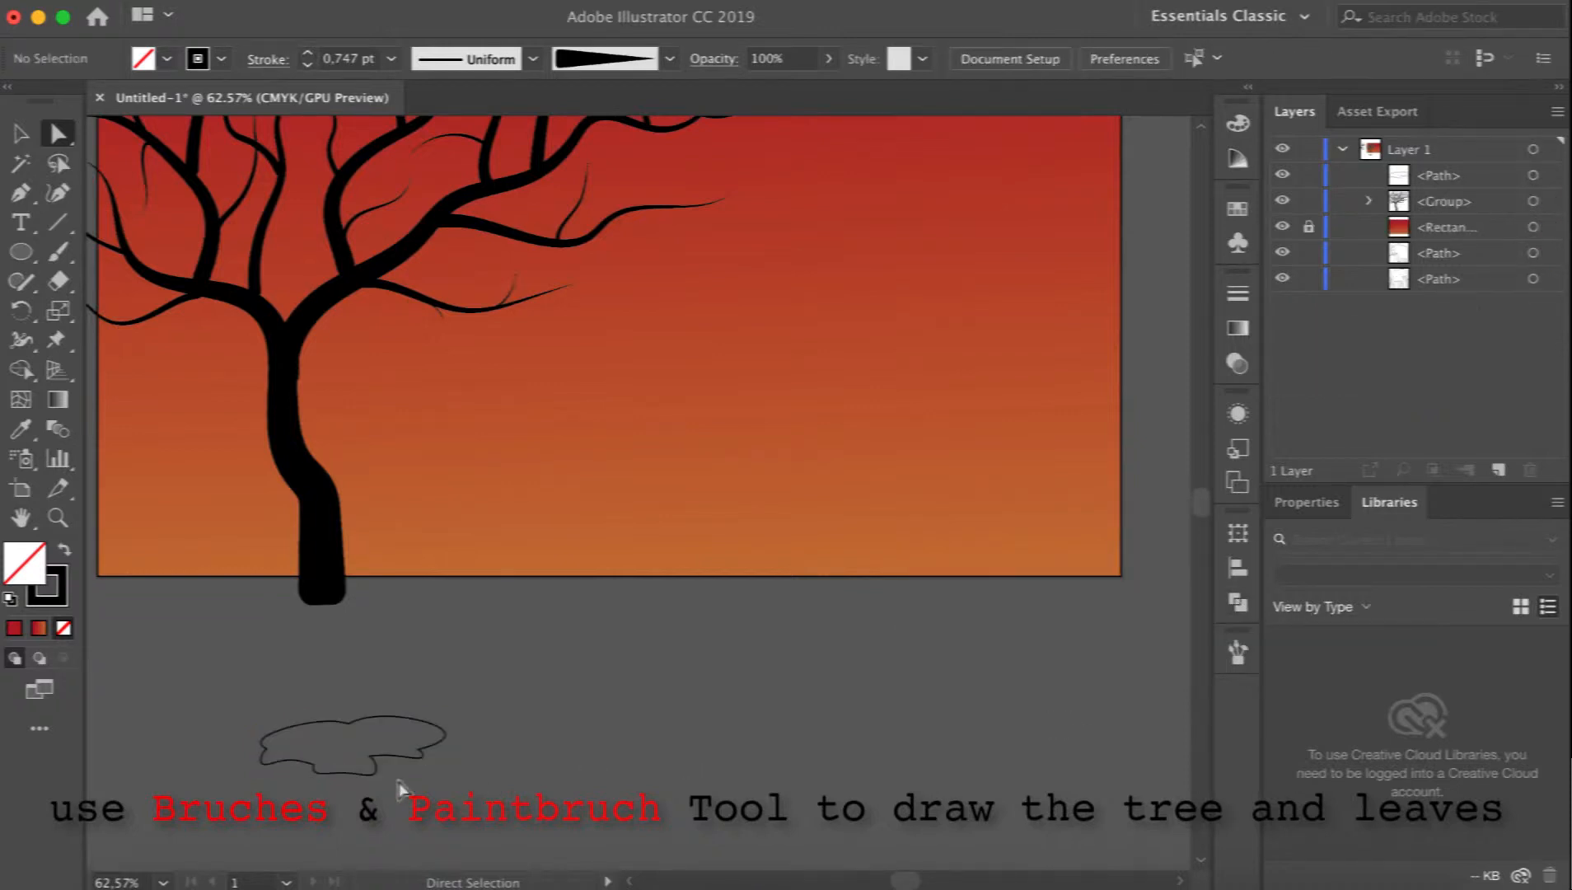
Pull the united outline's anchor points to form pointed ends and a jagged lower edge.
click(375, 774)
drag(375, 775, 411, 765)
drag(445, 734, 456, 747)
drag(262, 759, 264, 772)
drag(261, 742, 248, 744)
drag(345, 772, 342, 758)
click(372, 738)
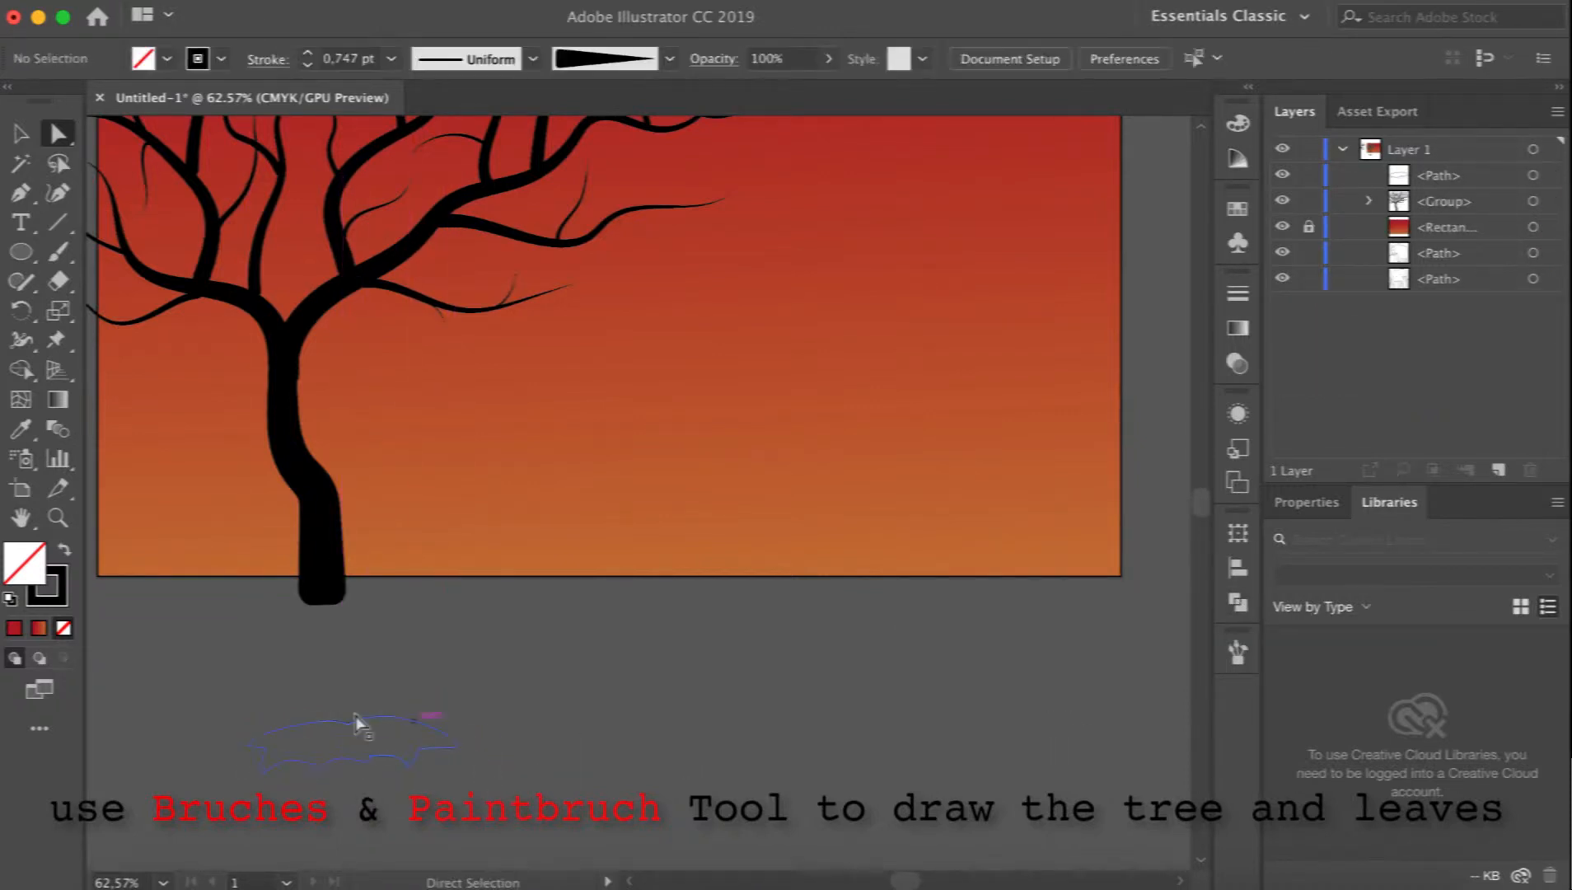
Give the leaf-clump shape a solid black fill and no stroke.
click(21, 133)
click(426, 748)
click(58, 594)
click(63, 627)
click(24, 562)
click(937, 149)
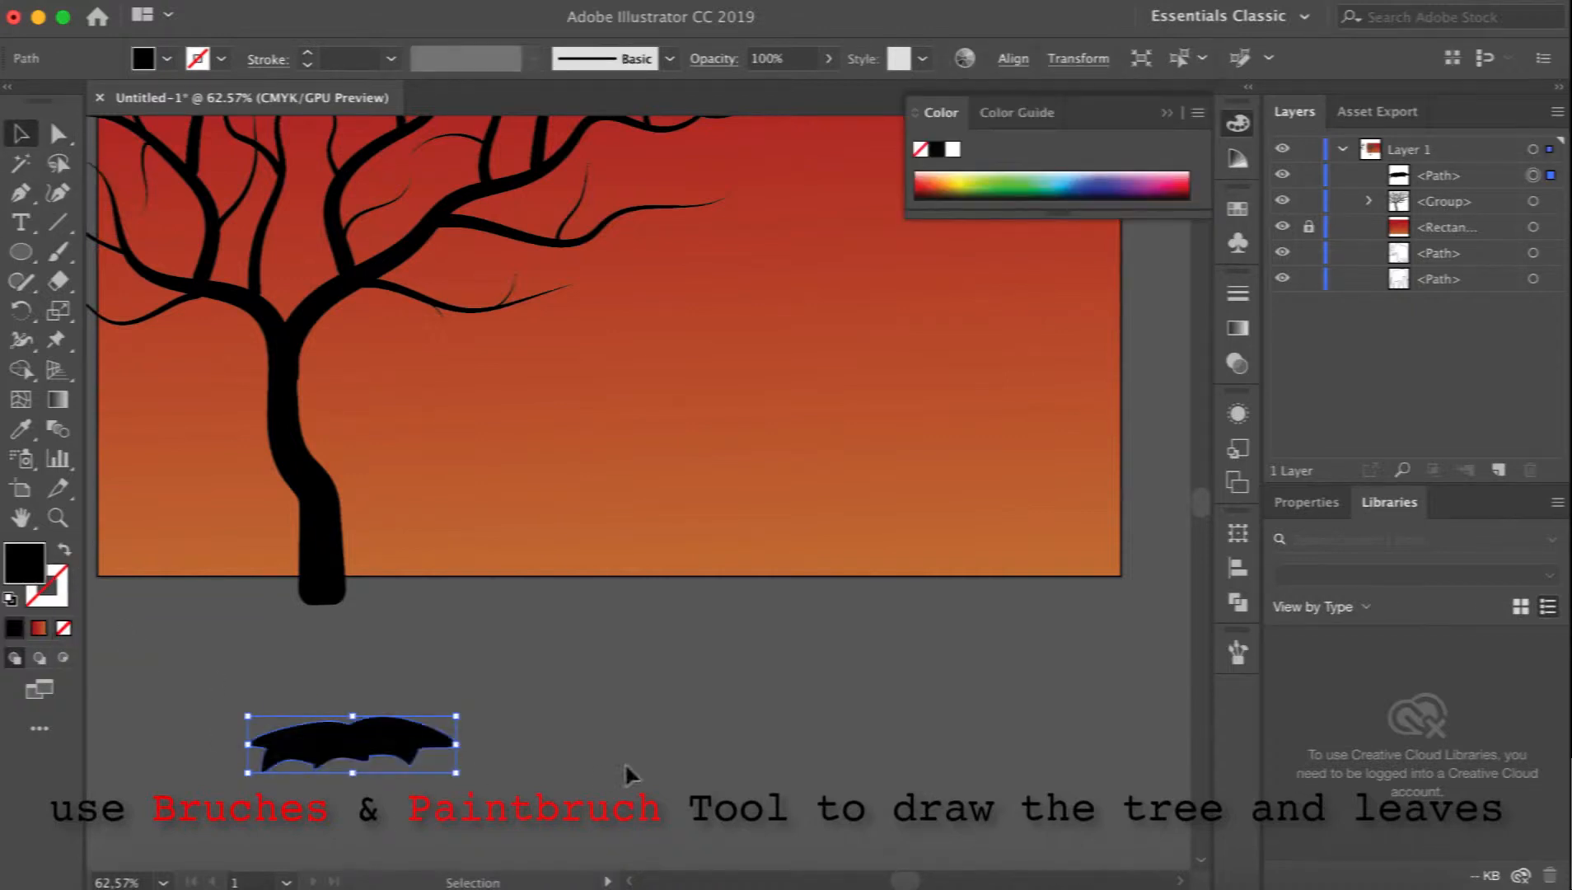
click(626, 768)
Create an art brush from the black leaf clump with 62% width, Scale Proportionately and Tints colorization.
click(420, 744)
click(1238, 652)
click(1158, 834)
click(658, 516)
click(872, 629)
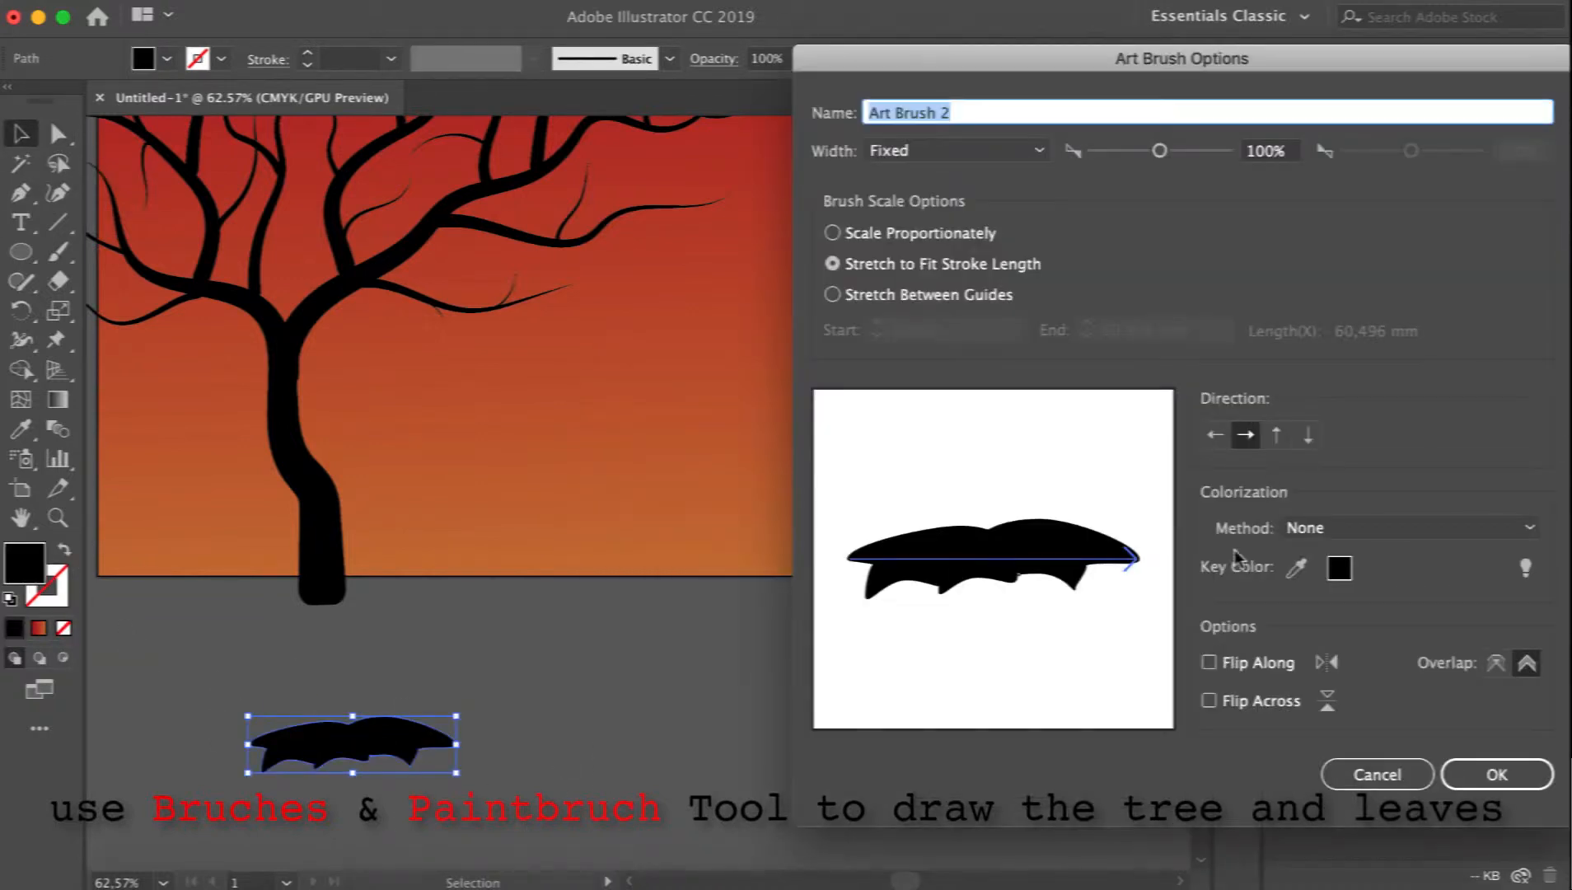
click(832, 233)
click(1409, 528)
click(1400, 585)
drag(1159, 151, 1129, 151)
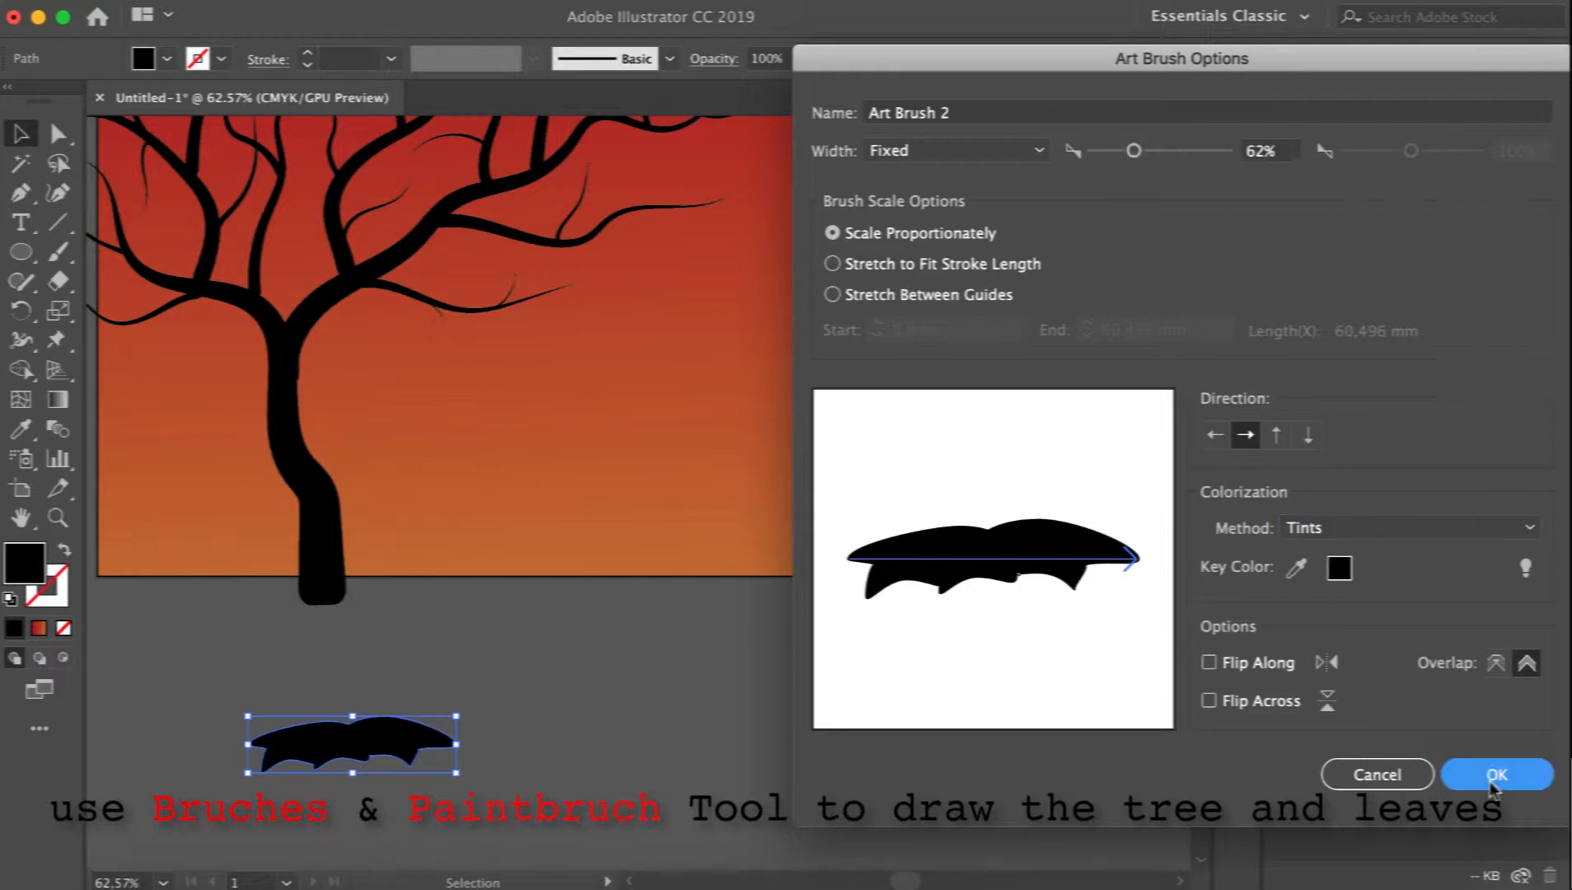
click(1496, 774)
Paint foliage clumps on the crown's upper-right twig tips using the new leaf brush at 1 pt stroke.
click(58, 252)
drag(946, 394, 992, 422)
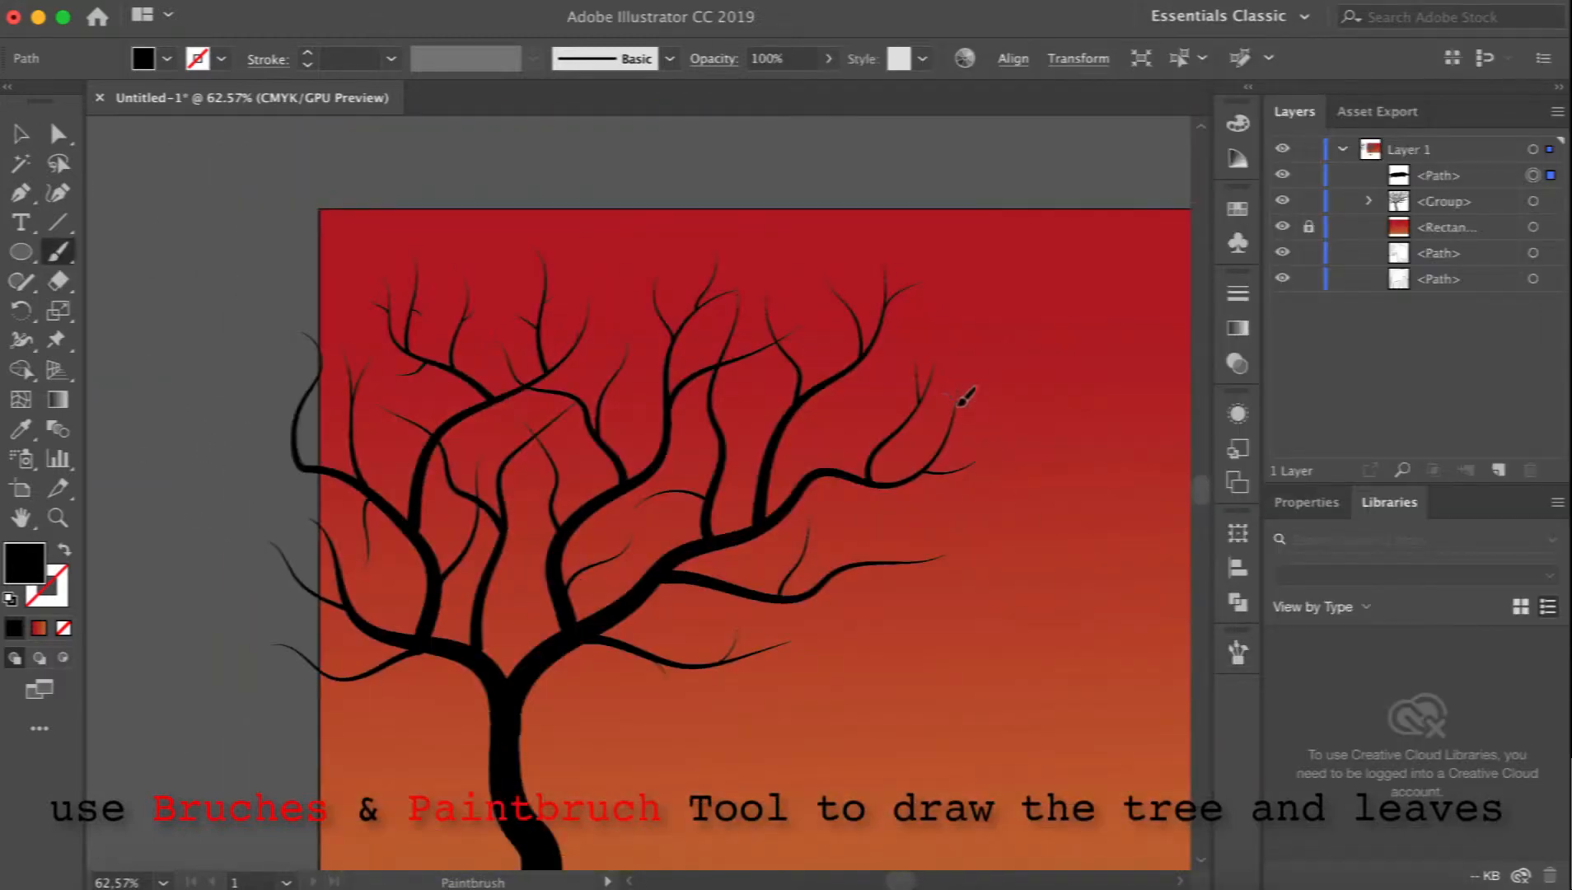
drag(899, 383, 939, 369)
drag(863, 288, 896, 302)
drag(707, 313, 791, 310)
drag(667, 292, 801, 284)
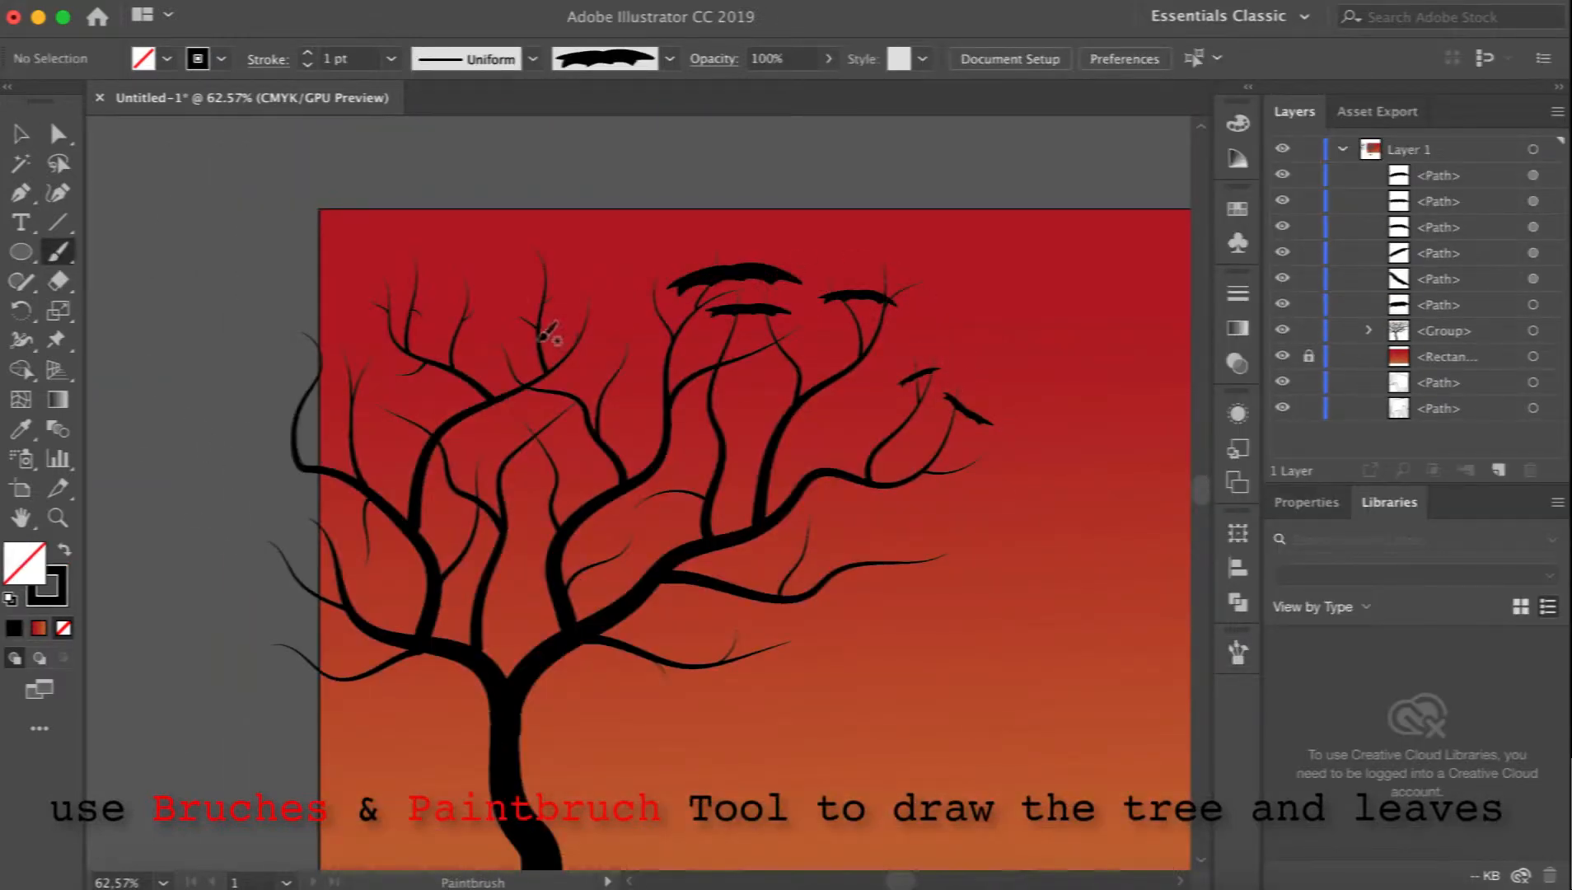
Paint foliage clumps over the crown's upper-left and central twigs and on the lower right-hand branches.
drag(510, 313, 618, 288)
drag(589, 376, 683, 363)
drag(435, 324, 526, 303)
drag(366, 315, 485, 278)
mouse_move(369, 406)
mouse_down()
mouse_move(546, 398)
mouse_move(583, 430)
mouse_up()
drag(938, 452, 1003, 474)
drag(758, 551, 845, 547)
drag(697, 645, 795, 660)
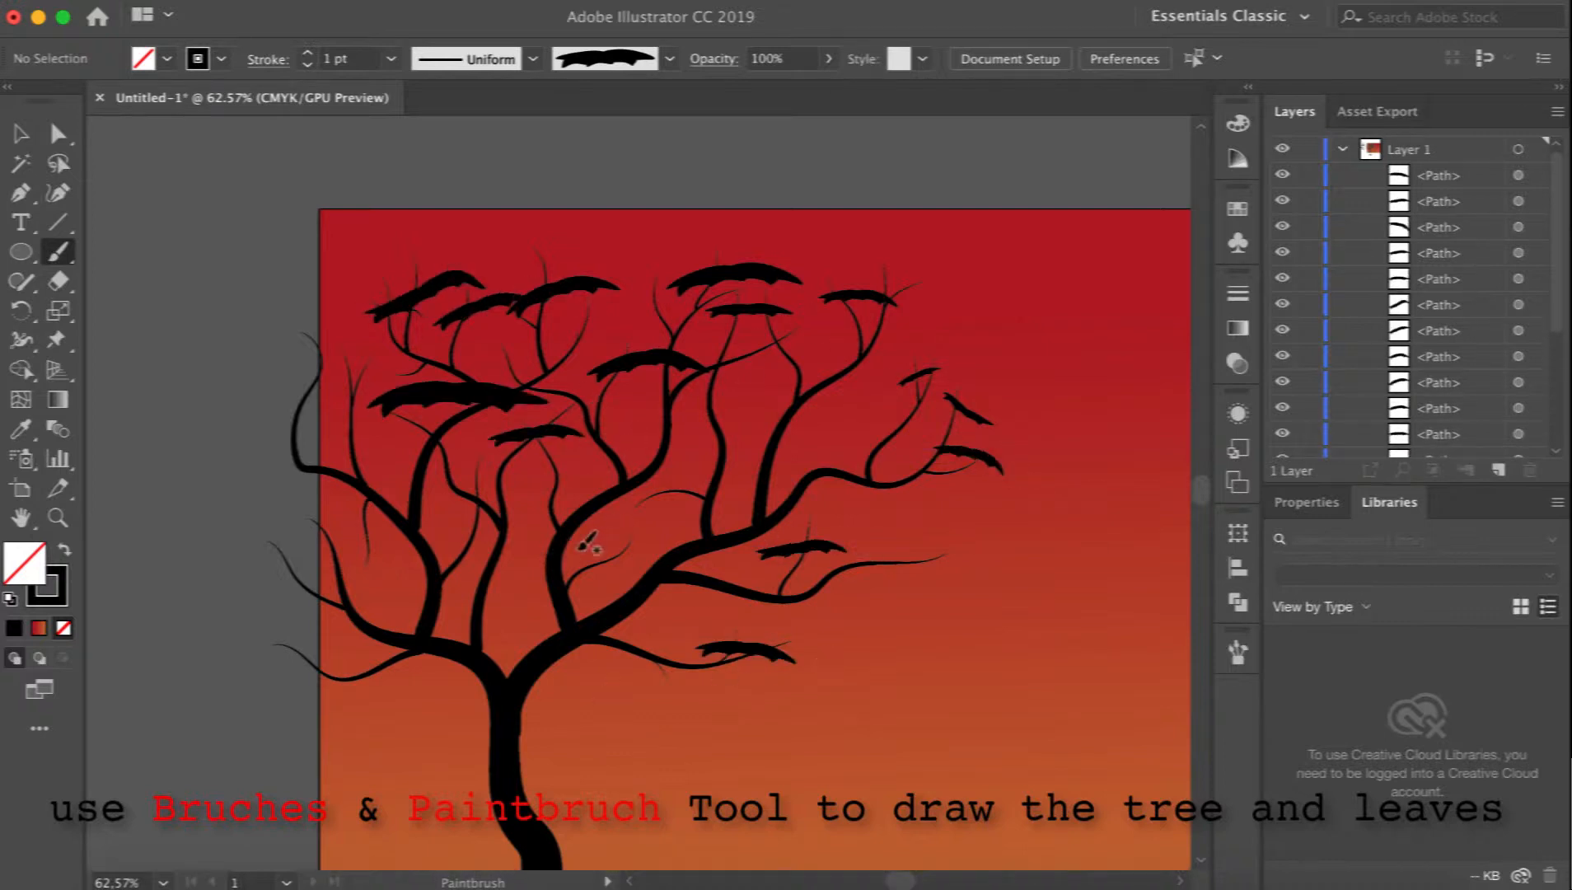
Fill the crown's gaps with more foliage strokes along its top edge, upper-left twigs and inner branches.
drag(580, 550, 669, 558)
drag(871, 272, 940, 295)
drag(619, 313, 708, 265)
scroll(502, 439, left, 3)
drag(409, 363, 511, 331)
drag(445, 273, 569, 247)
drag(568, 330, 679, 313)
drag(603, 248, 697, 235)
drag(729, 437, 811, 434)
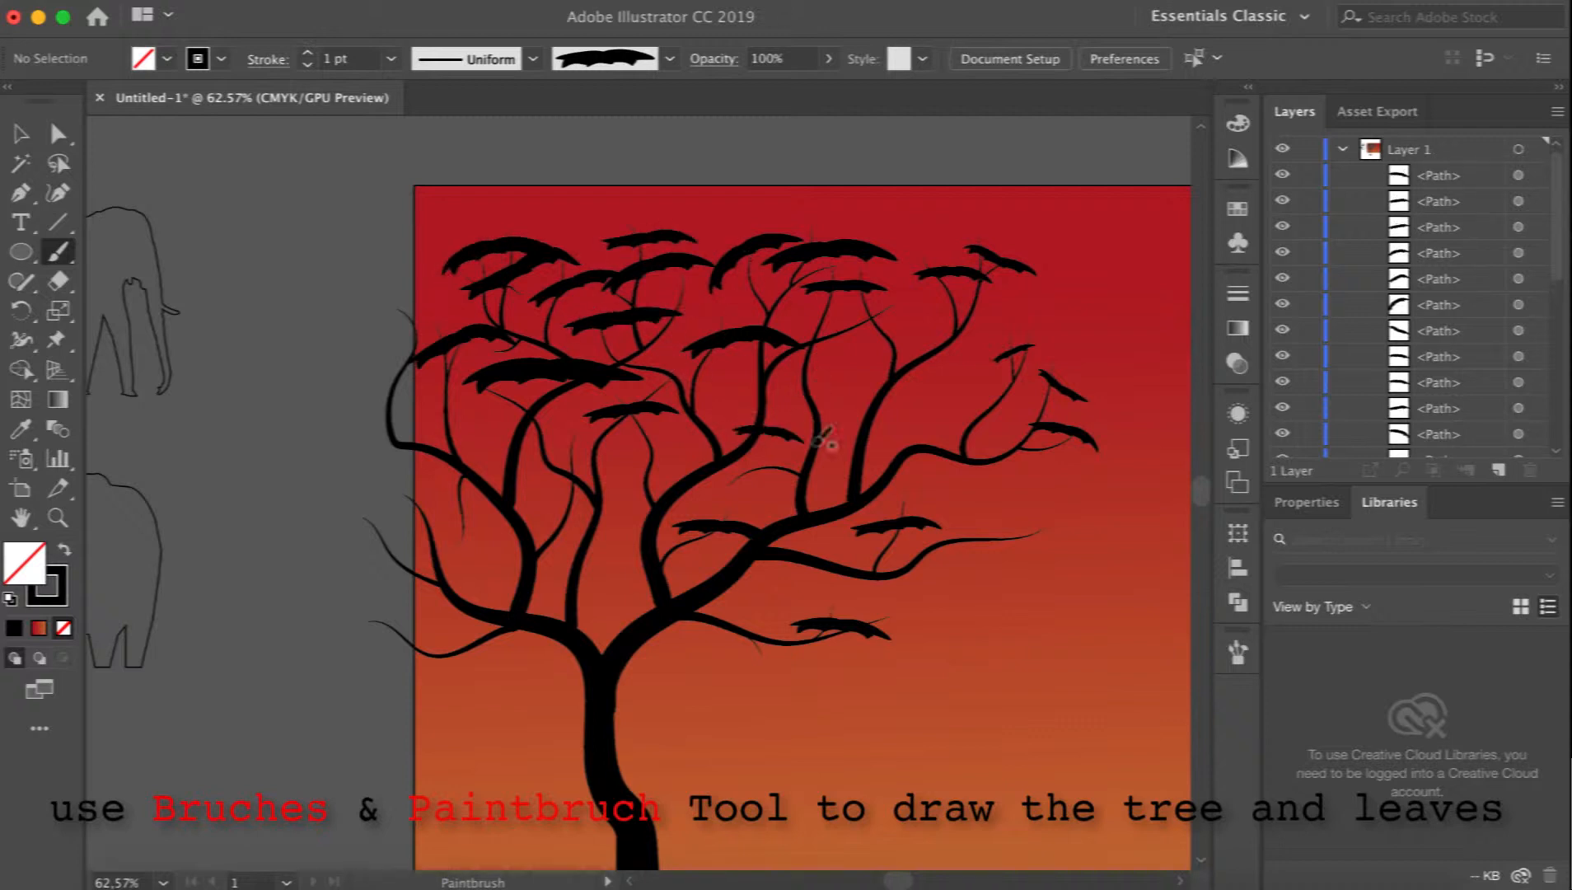
Paint foliage on the crown's left-hand branches and at the tip of the long lower-right branch.
drag(482, 453, 595, 445)
drag(402, 527, 504, 540)
drag(380, 425, 444, 410)
drag(403, 595, 487, 568)
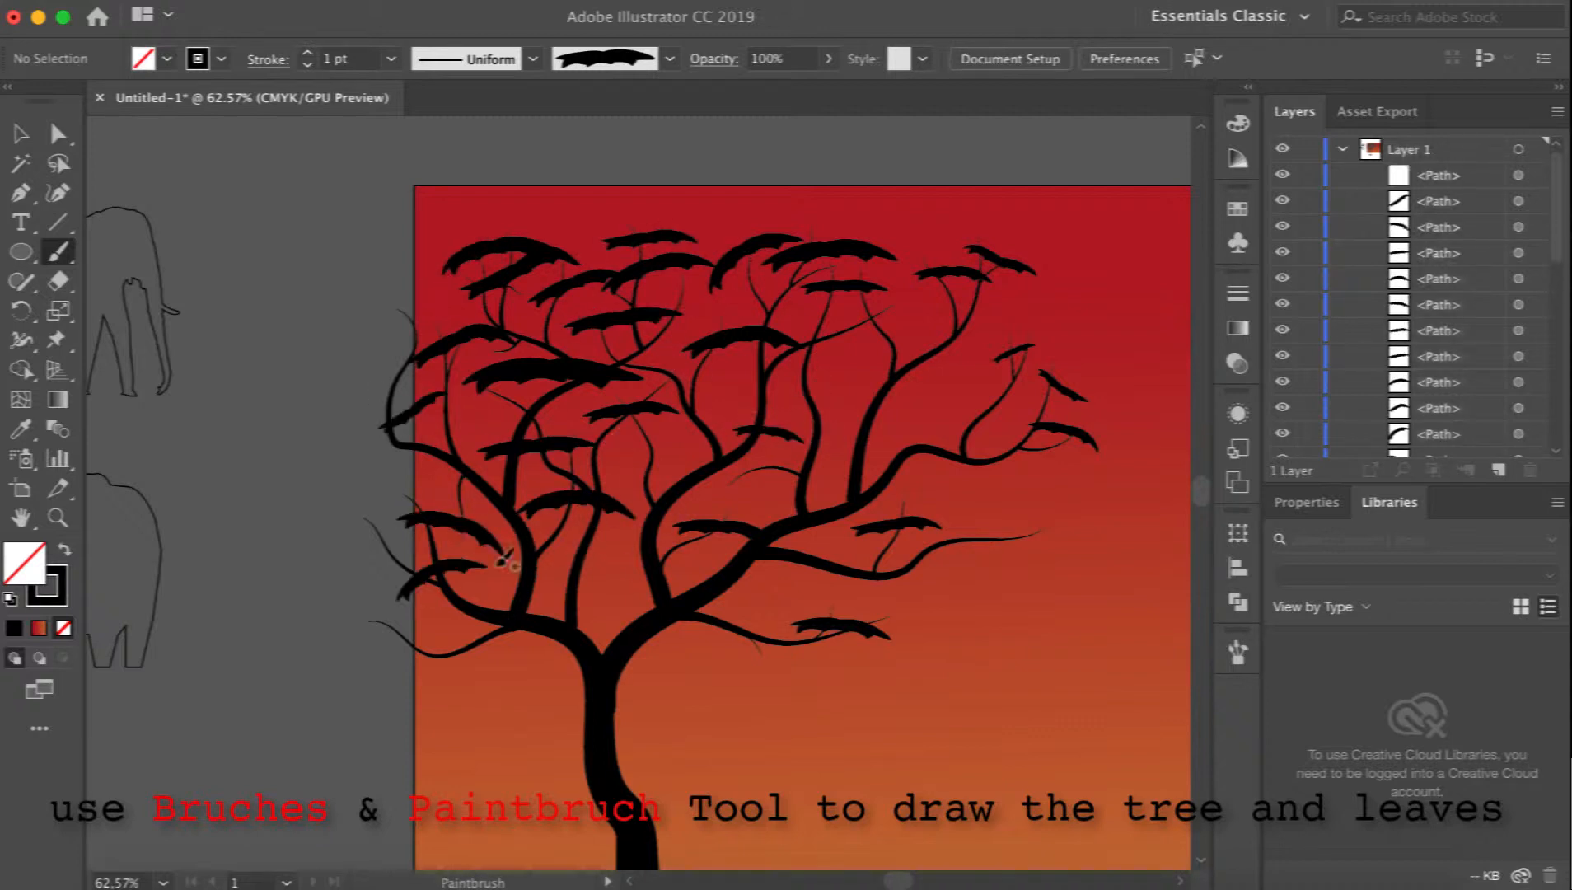
drag(1000, 526, 1074, 518)
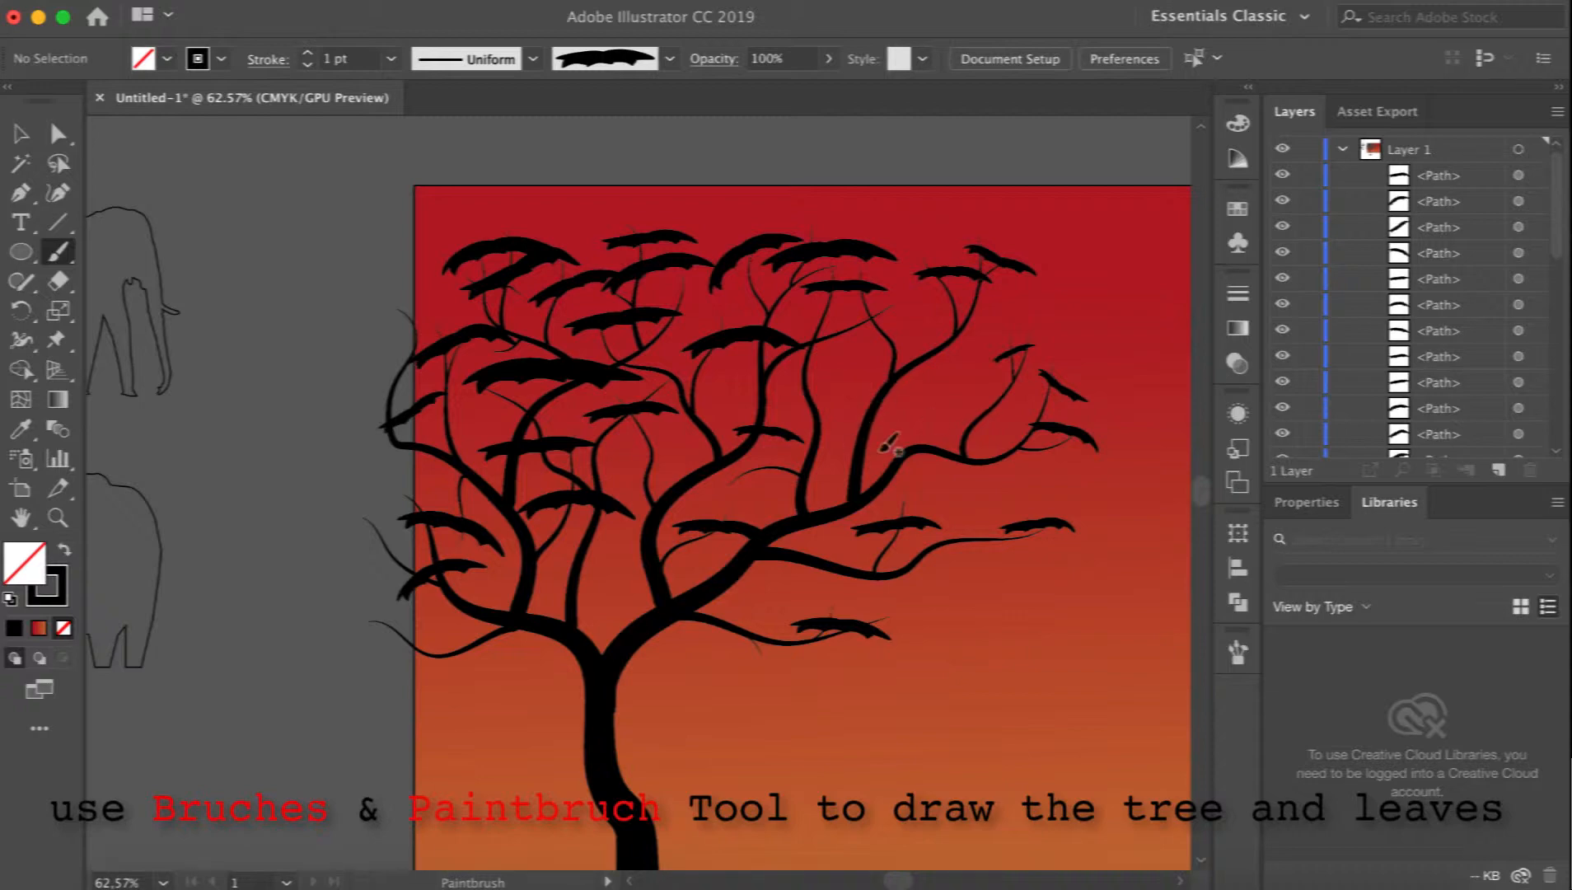
drag(993, 342, 1071, 352)
key(super+z)
Thicken the foliage on the crown's upper branches and add small clumps to the far-right twigs and an inner branch.
scroll(656, 650, right, 5)
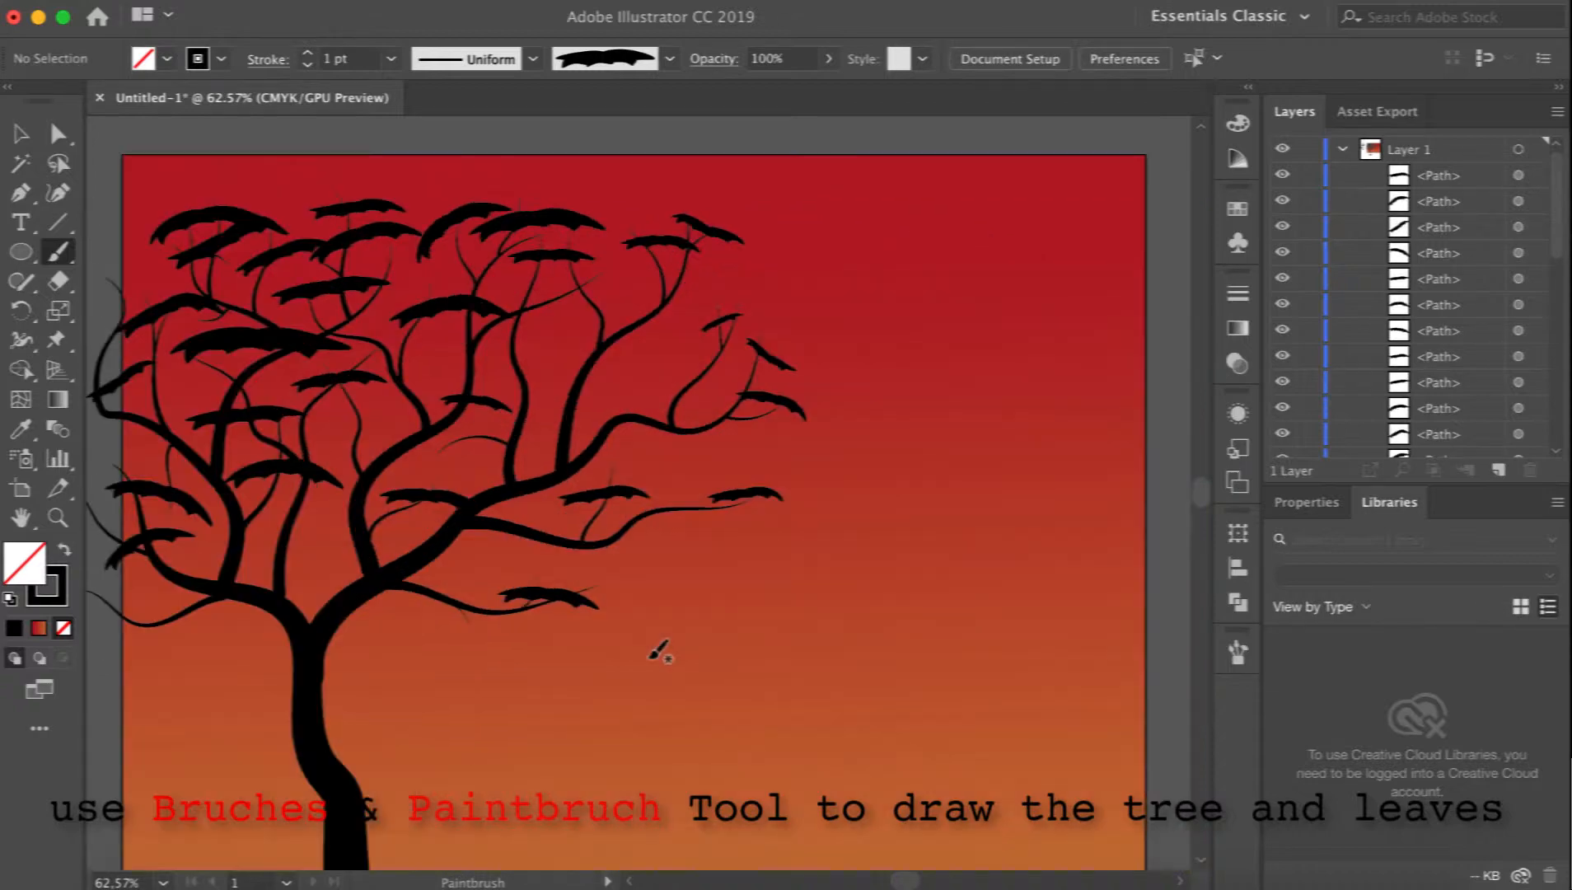
mouse_move(505, 269)
mouse_down()
mouse_move(635, 293)
mouse_move(655, 320)
mouse_up()
drag(285, 285, 347, 278)
drag(260, 246, 347, 223)
scroll(446, 296, left, 5)
scroll(453, 290, left, 5)
scroll(453, 290, up, 1)
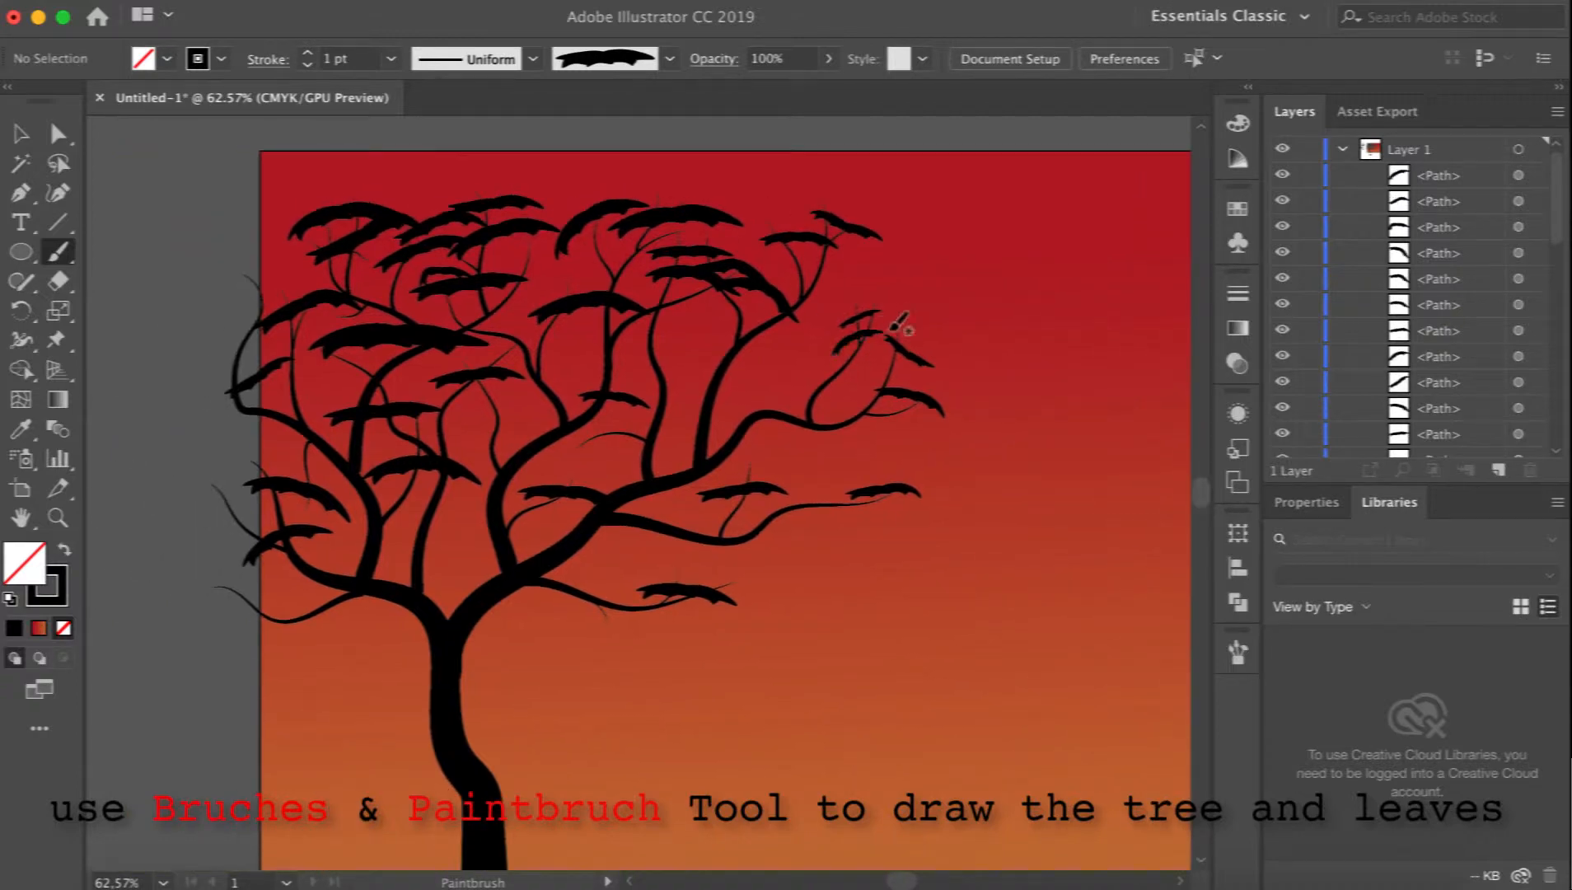
drag(849, 310, 906, 315)
drag(648, 368, 694, 357)
Add a foliage clump on the central fork and another on the lowest left branch.
scroll(703, 361, right, 5)
scroll(703, 361, down, 4)
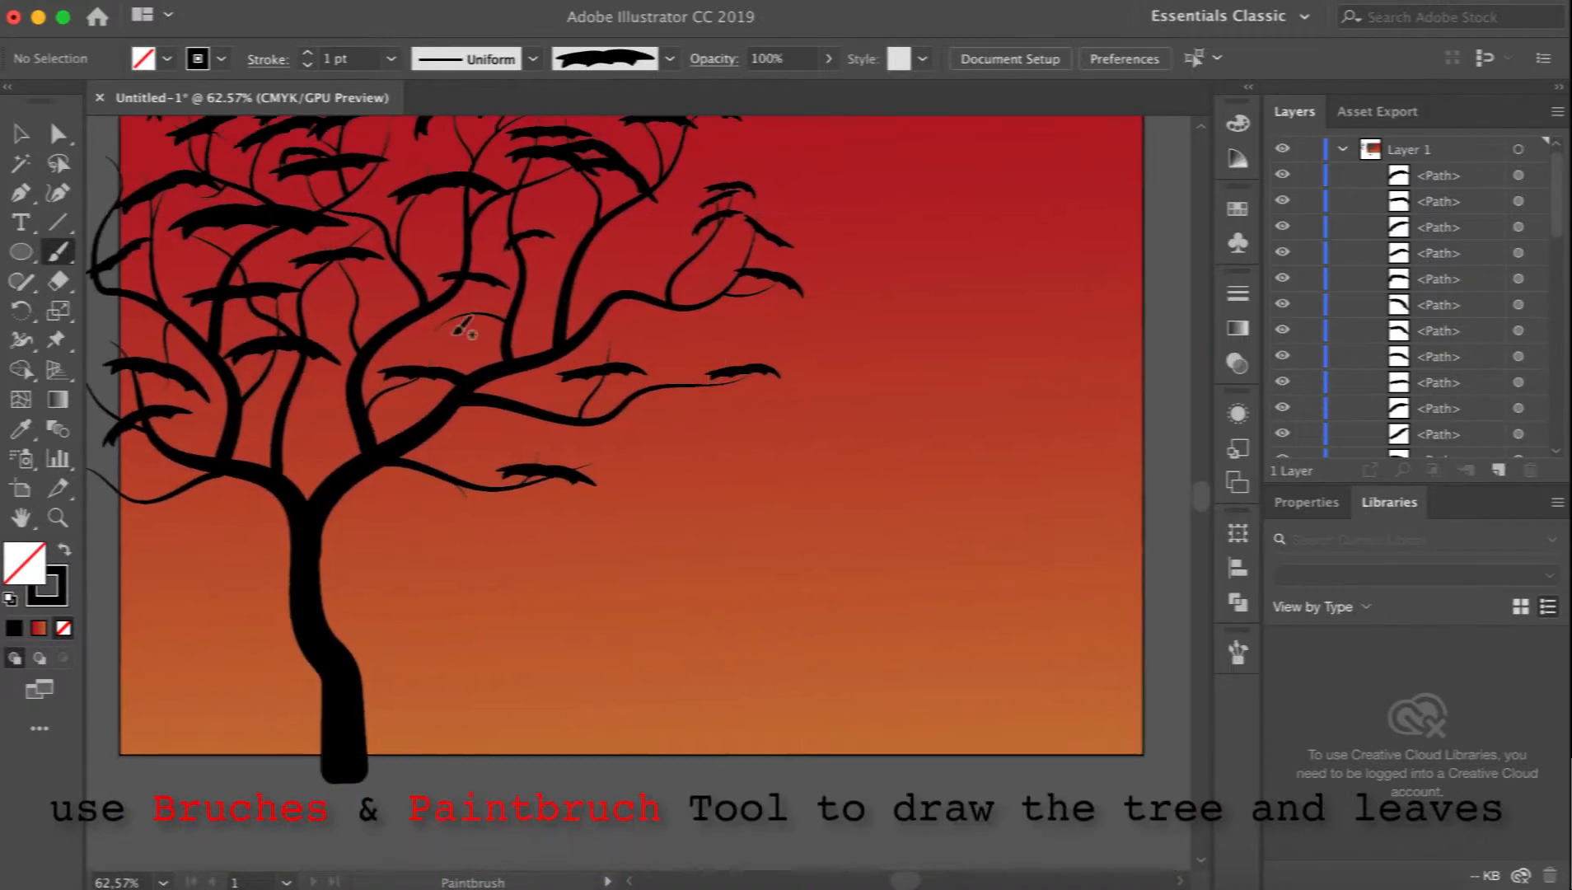
scroll(454, 334, left, 6)
scroll(455, 334, up, 3)
drag(545, 419, 616, 424)
drag(295, 590, 371, 569)
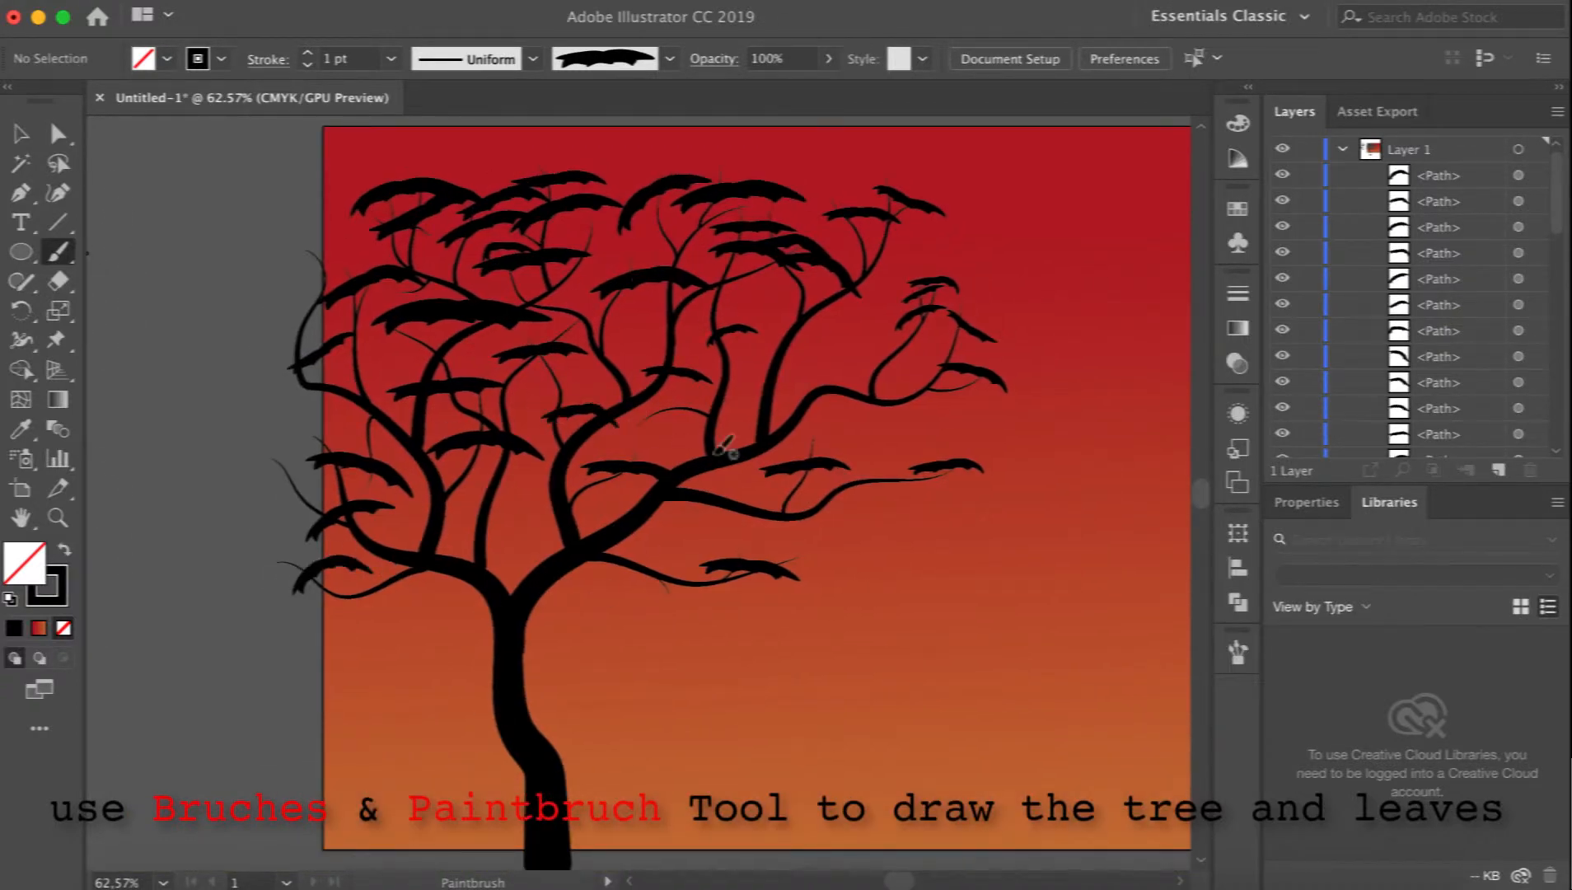
Paint thin twigs along the right-hand branch with the tapered brush and top them with foliage using the leaf brush.
click(1237, 653)
click(1078, 706)
click(1237, 652)
mouse_move(820, 388)
mouse_down()
mouse_move(826, 332)
mouse_move(762, 310)
mouse_move(887, 353)
mouse_up()
click(1237, 652)
click(1129, 753)
click(1237, 652)
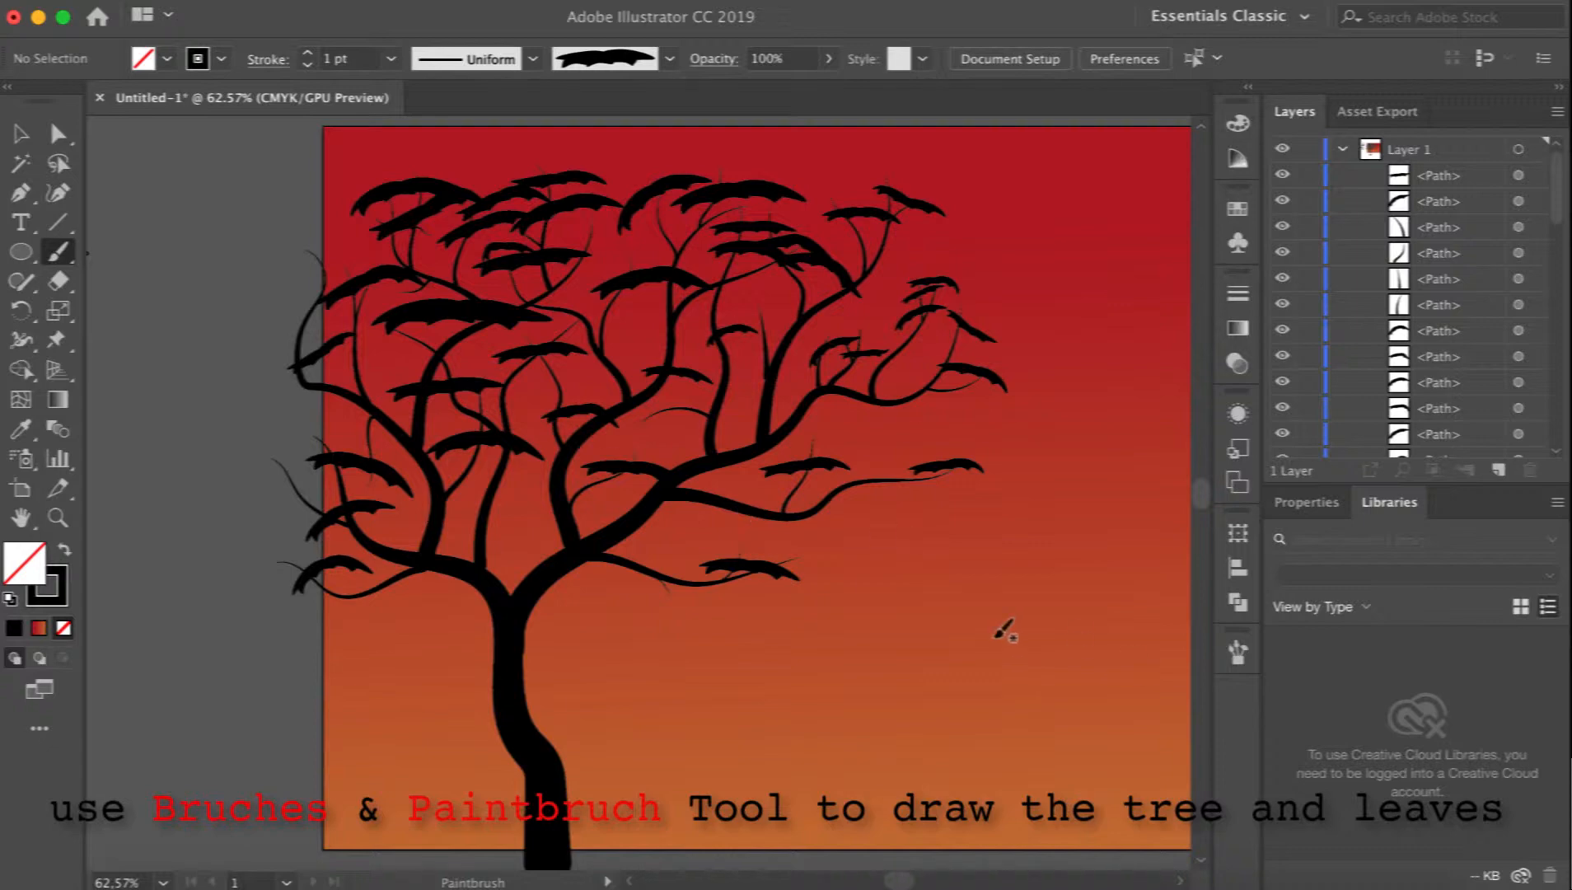
Select the whole tree with all its foliage and twig strokes and expand their appearance into shapes.
click(21, 136)
scroll(791, 436, right, 2)
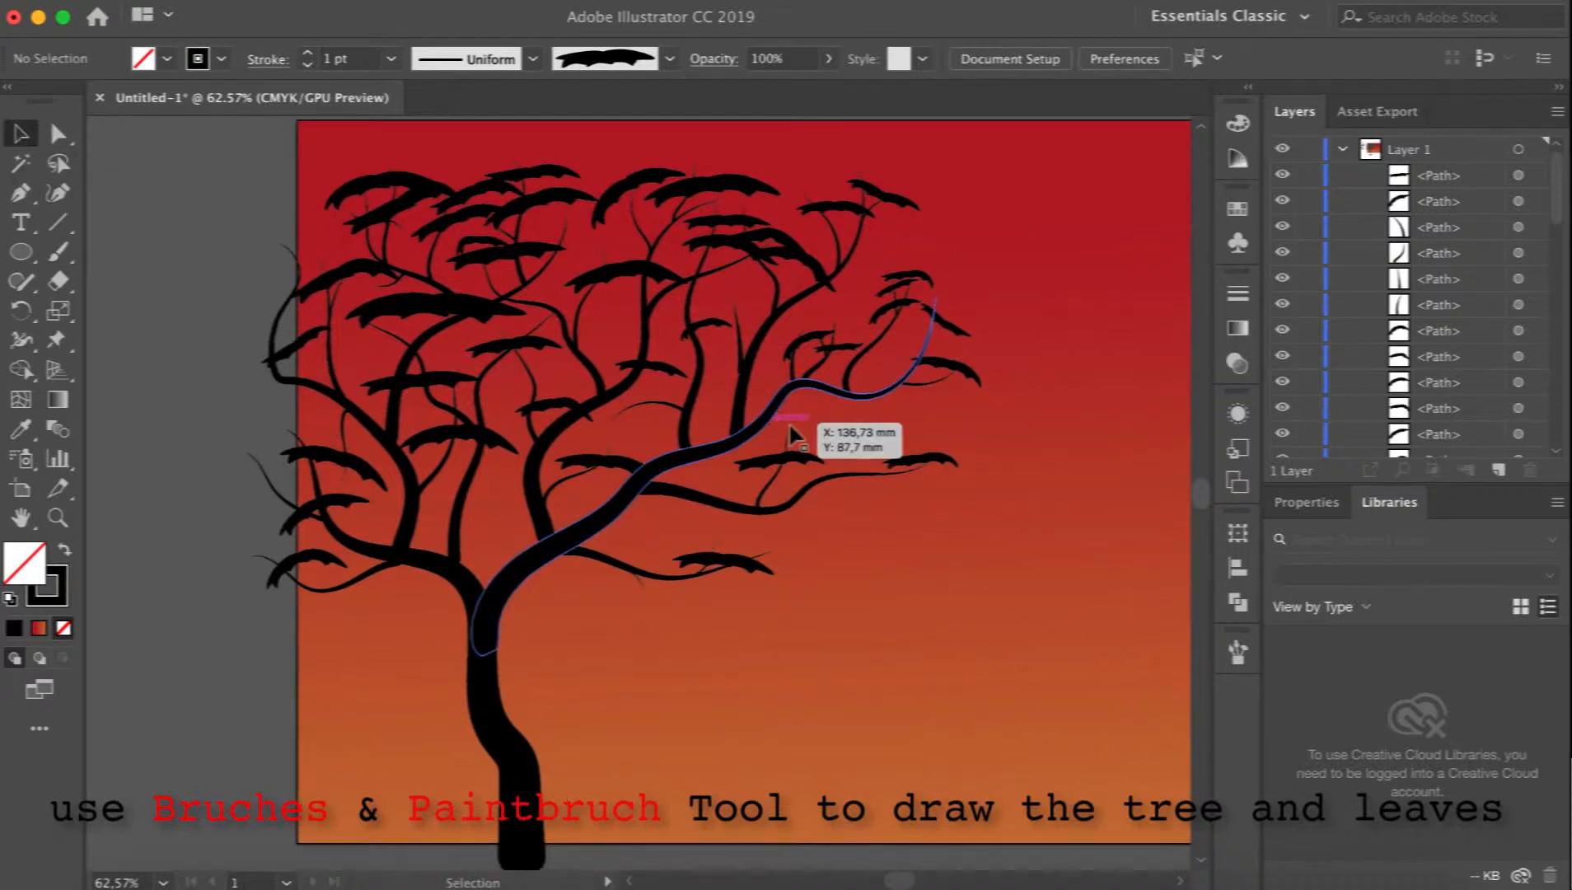
scroll(791, 437, down, 1)
scroll(234, 125, right, 2)
scroll(206, 148, up, 2)
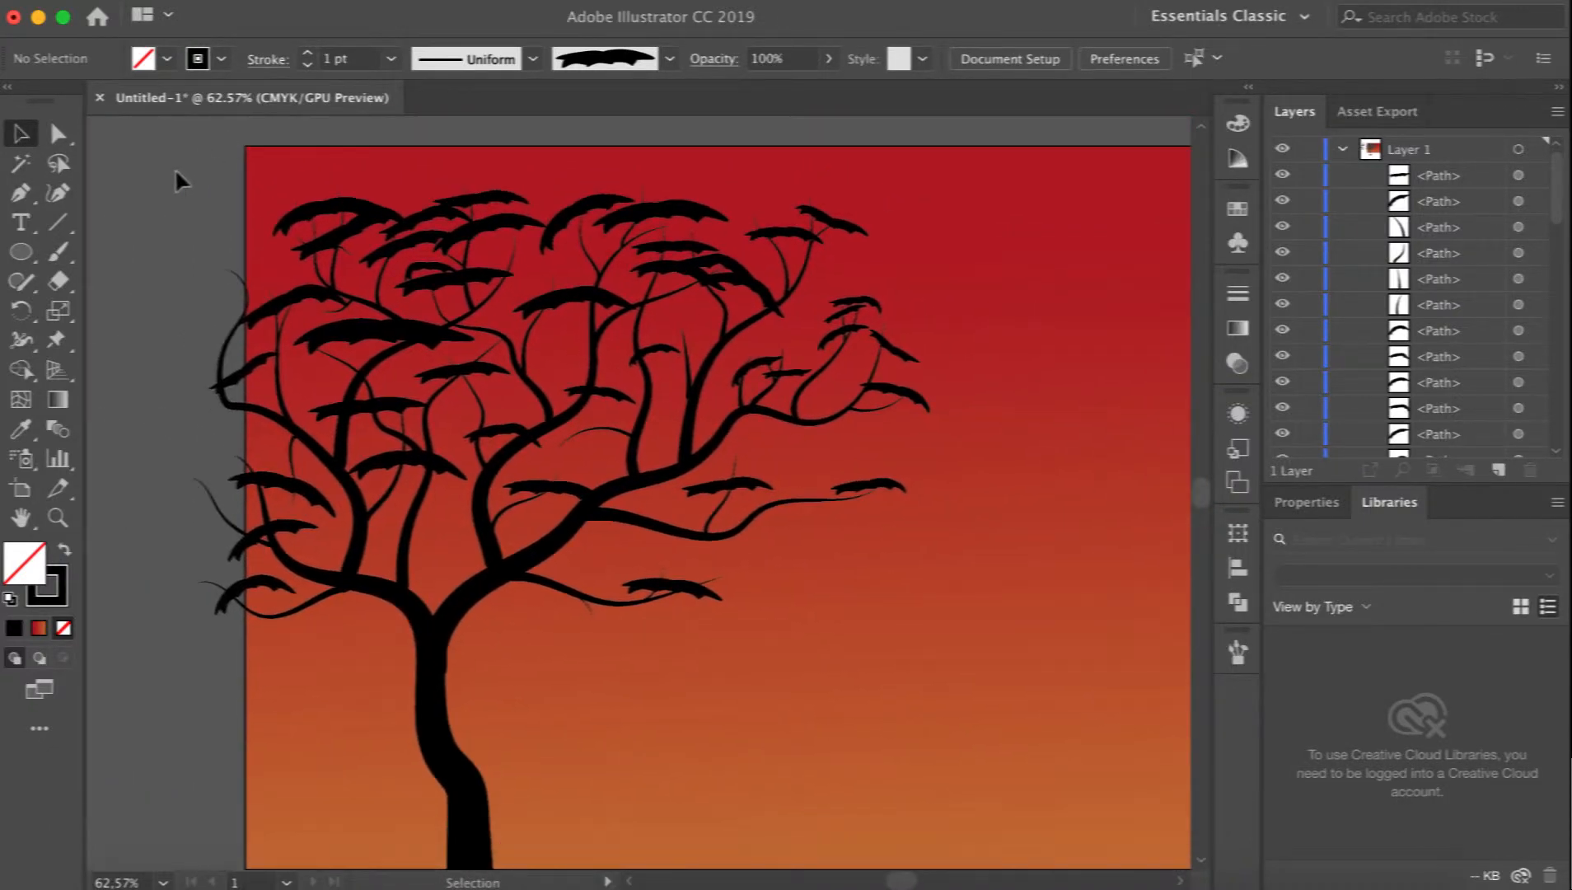
scroll(980, 869, down, 4)
key(super+a)
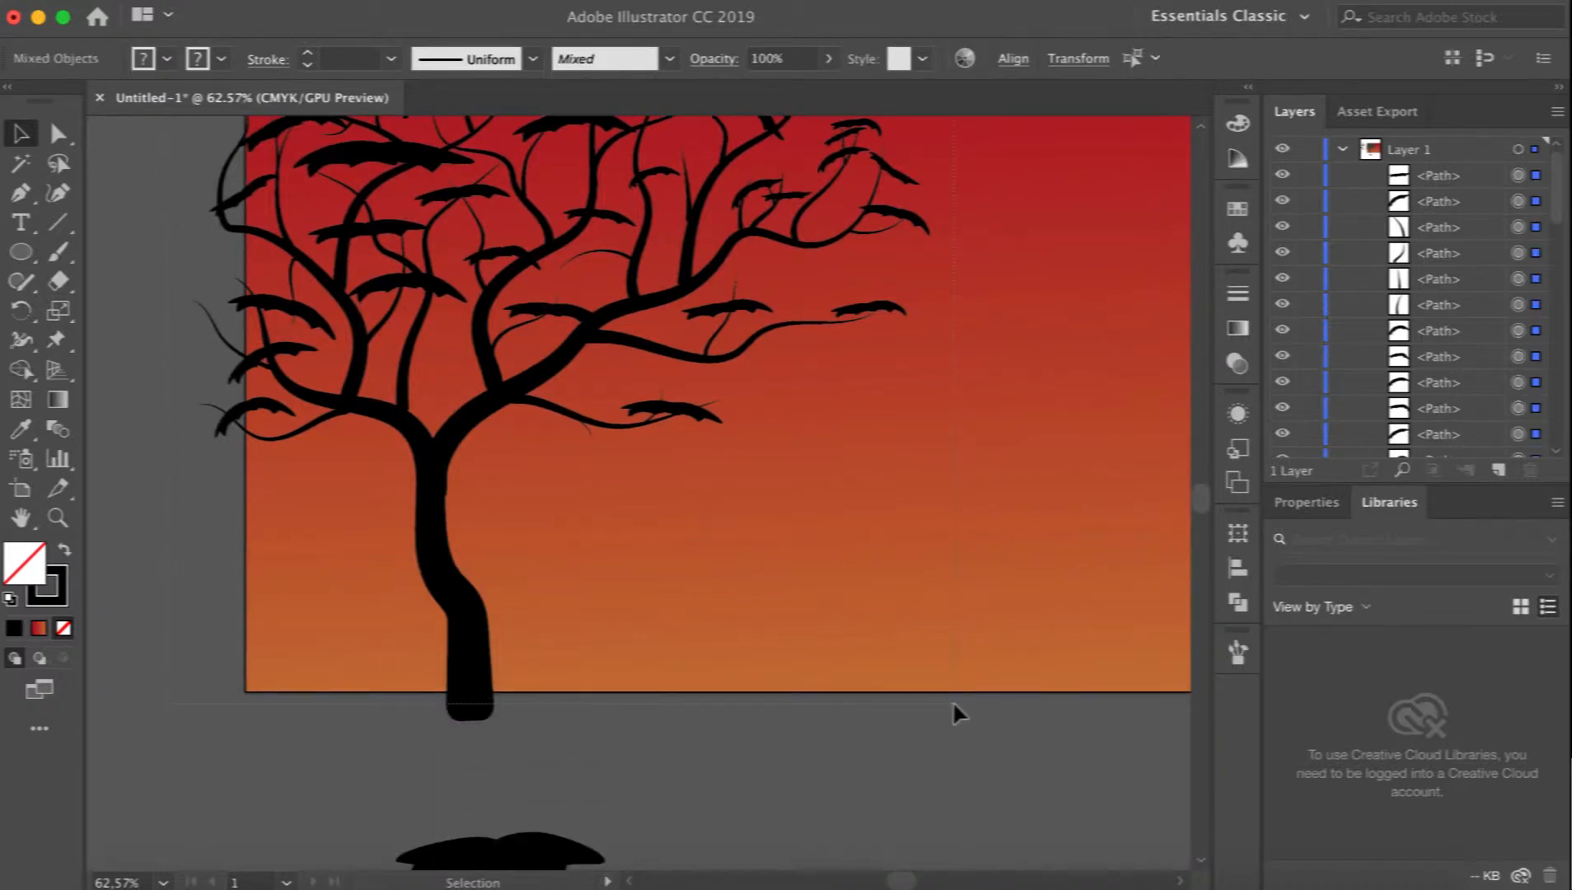
scroll(1106, 753, up, 2)
scroll(1105, 757, down, 4)
scroll(1106, 756, up, 3)
scroll(1106, 756, left, 1)
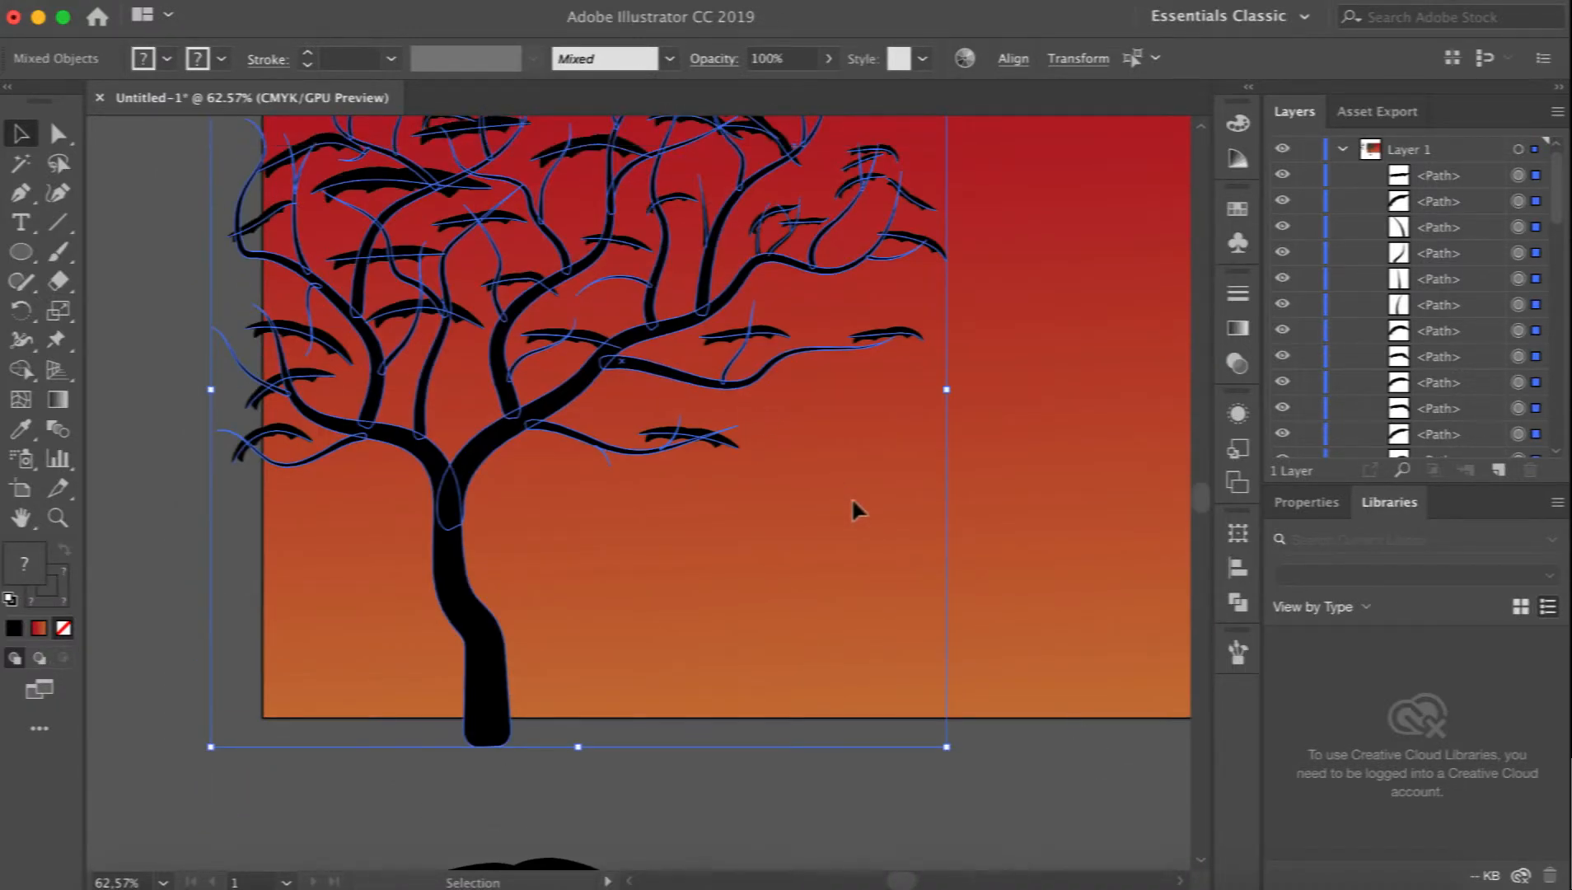
right_click(526, 181)
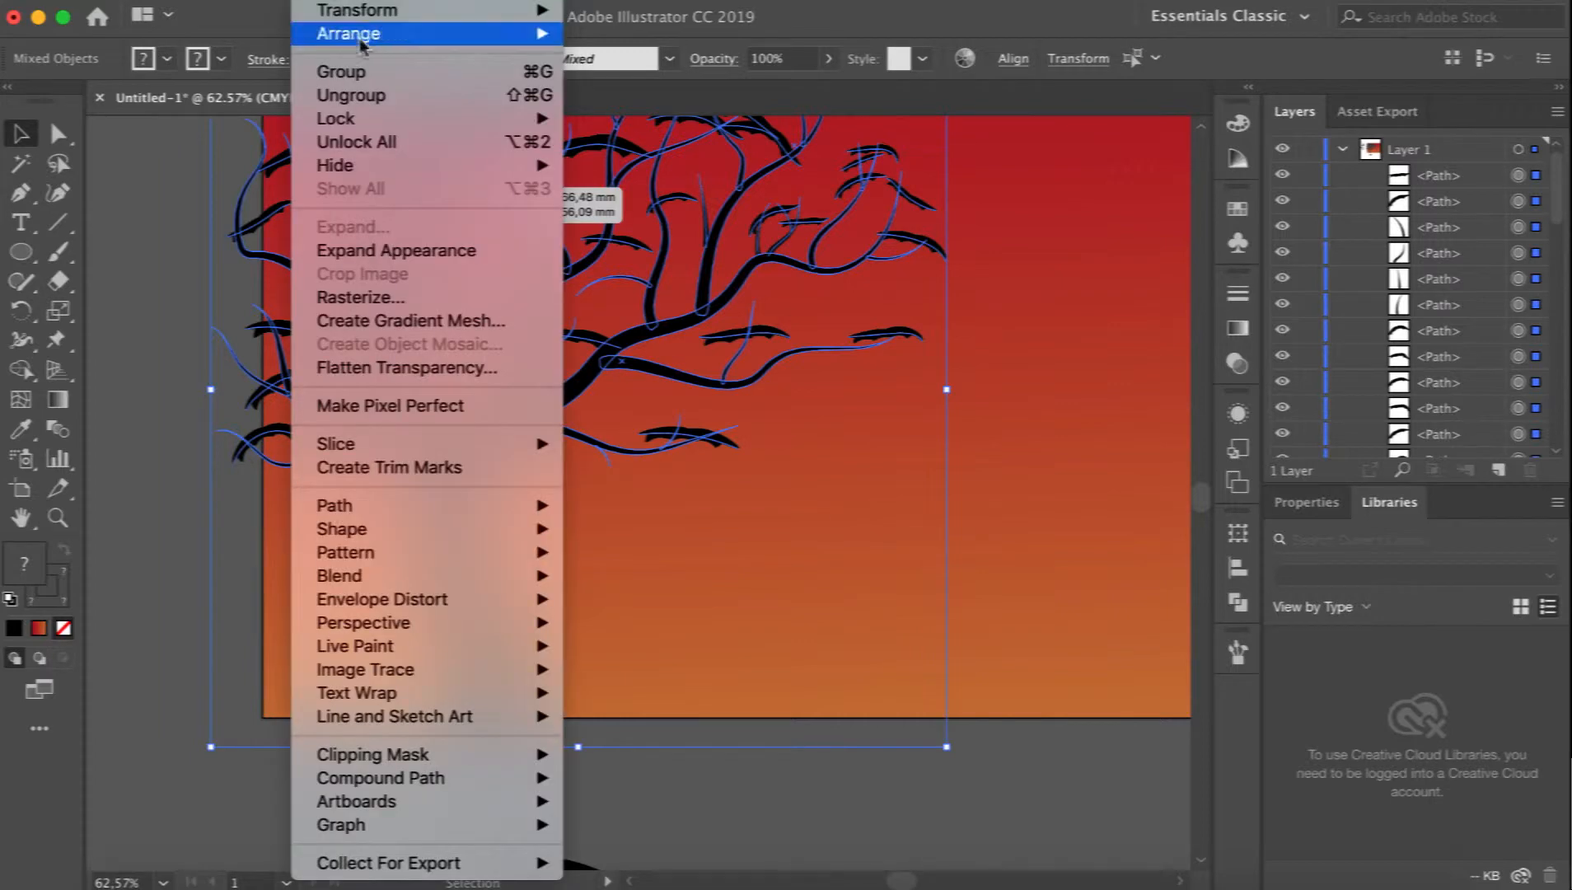
click(399, 249)
Group the expanded foliage and twigs together with the tree, and clear the selection.
click(334, 0)
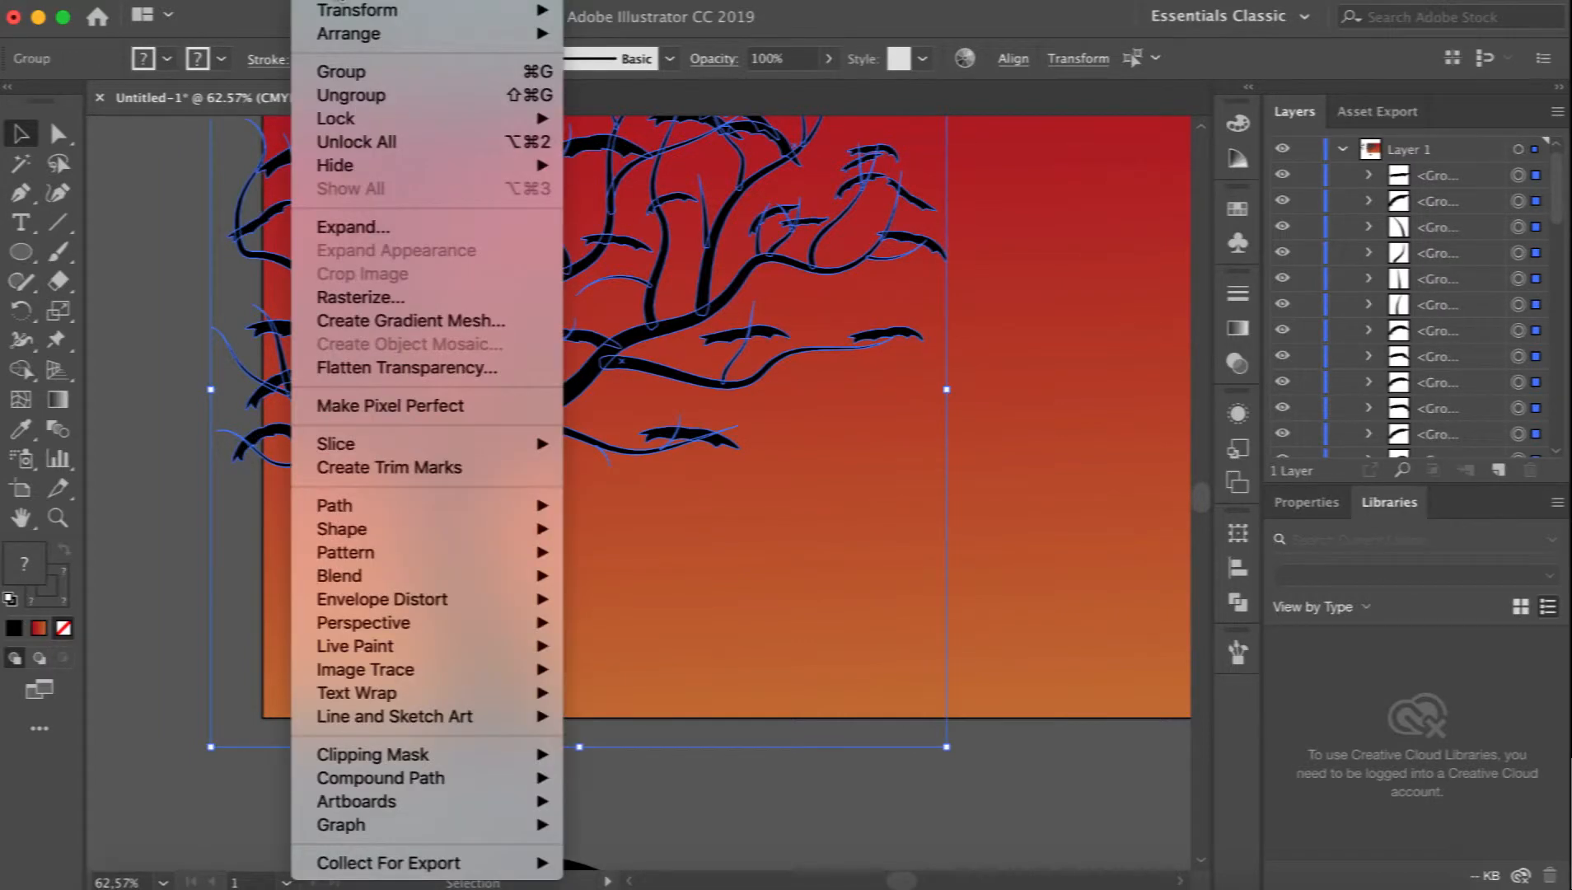
click(359, 70)
click(875, 848)
Draw a large circle on the background to the right of the trunk, overlapping the right-hand branches.
scroll(155, 610, right, 2)
scroll(155, 606, up, 2)
scroll(155, 606, right, 2)
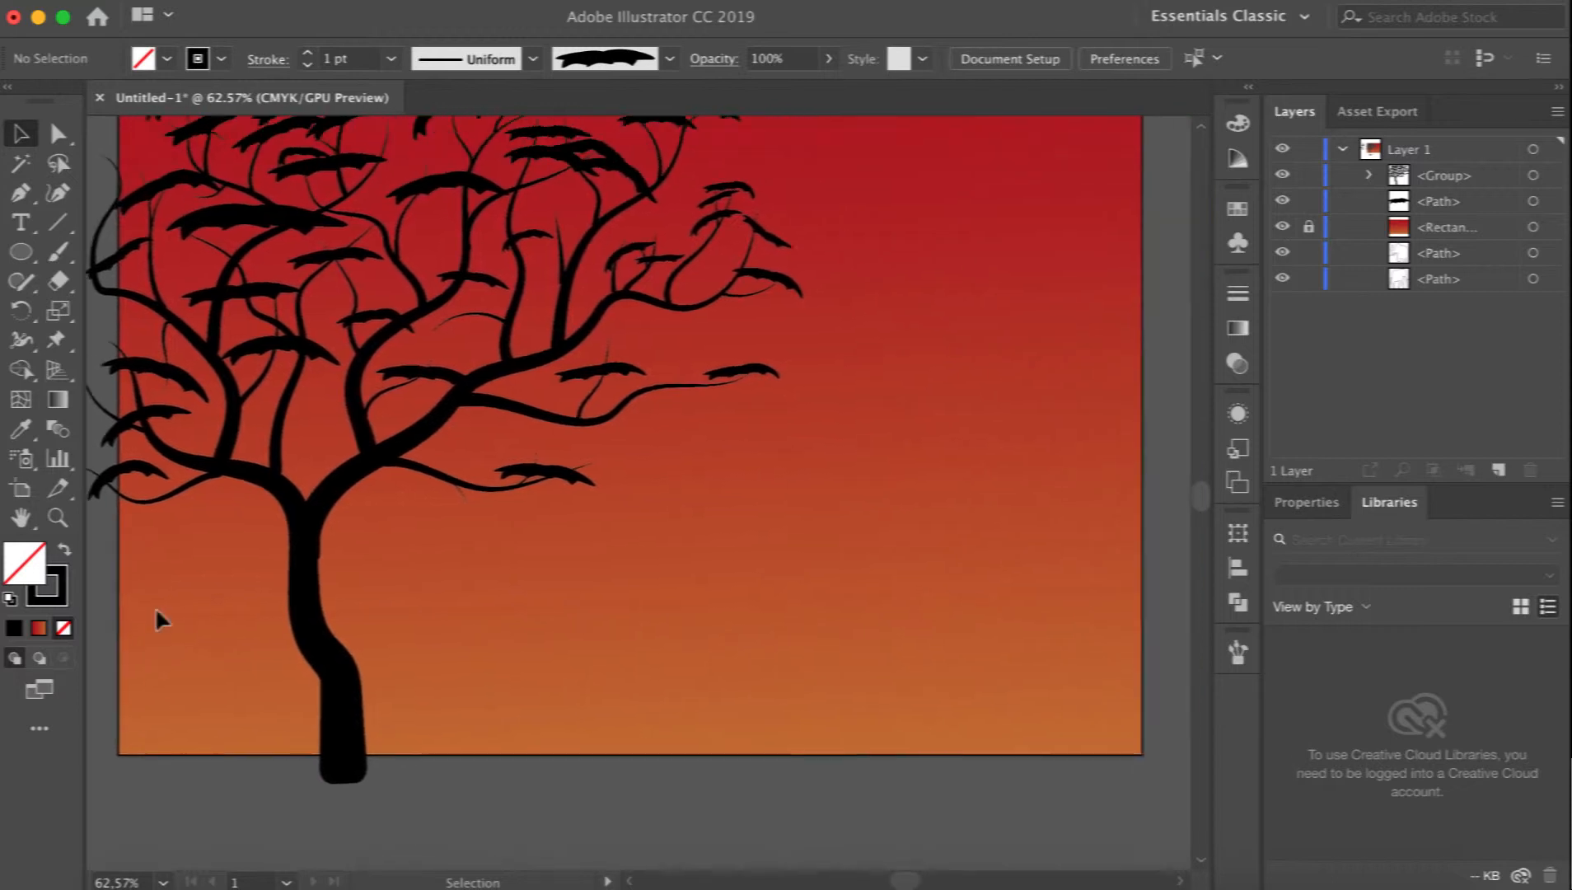
click(30, 258)
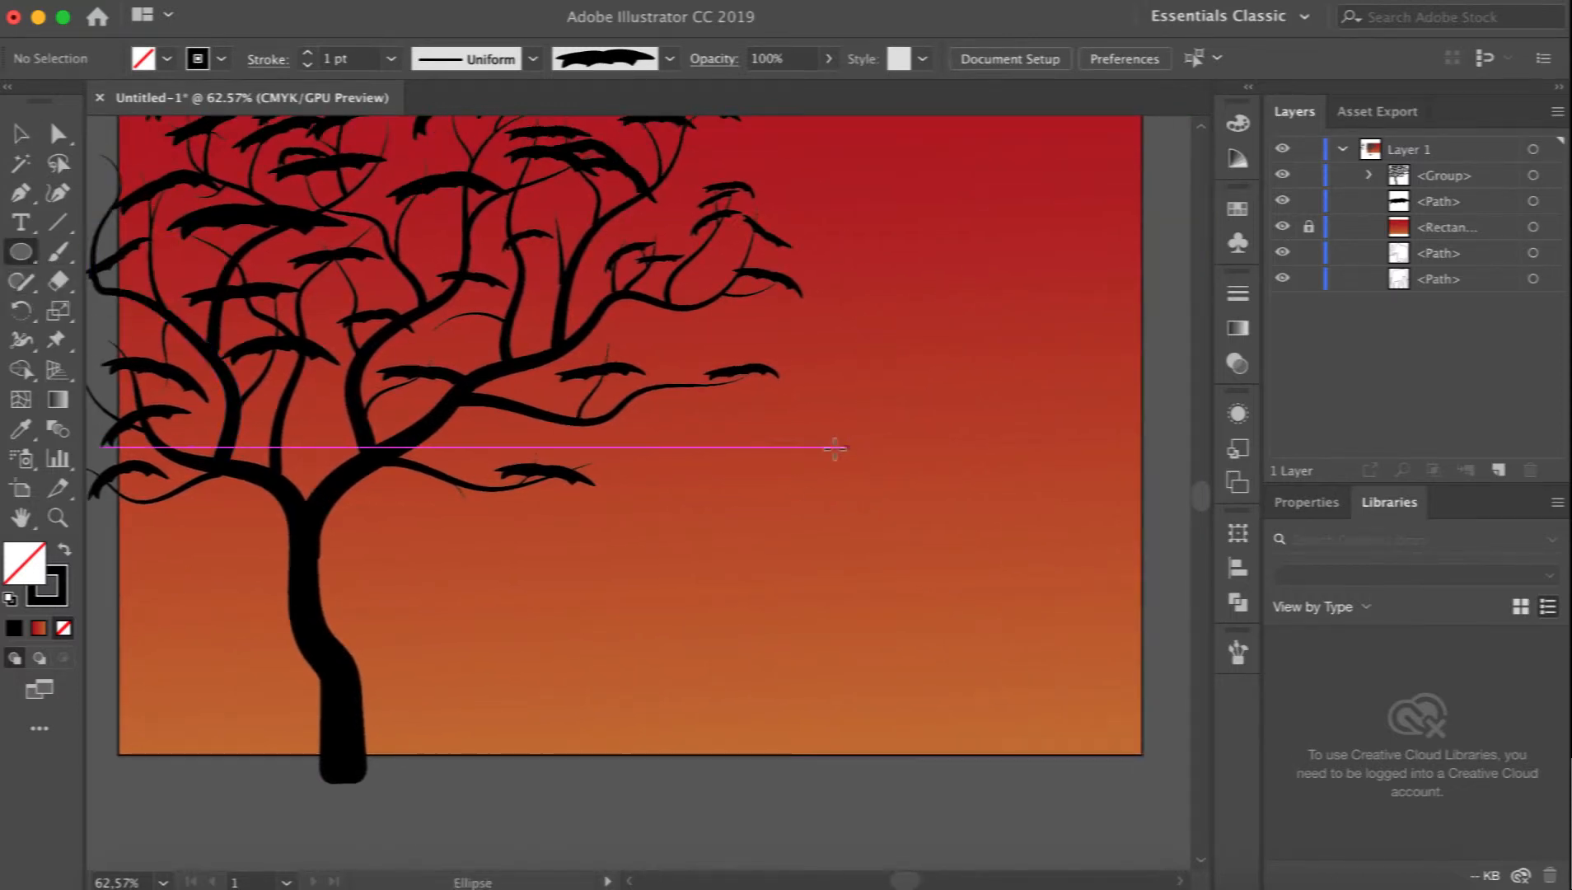
drag(673, 447, 852, 562)
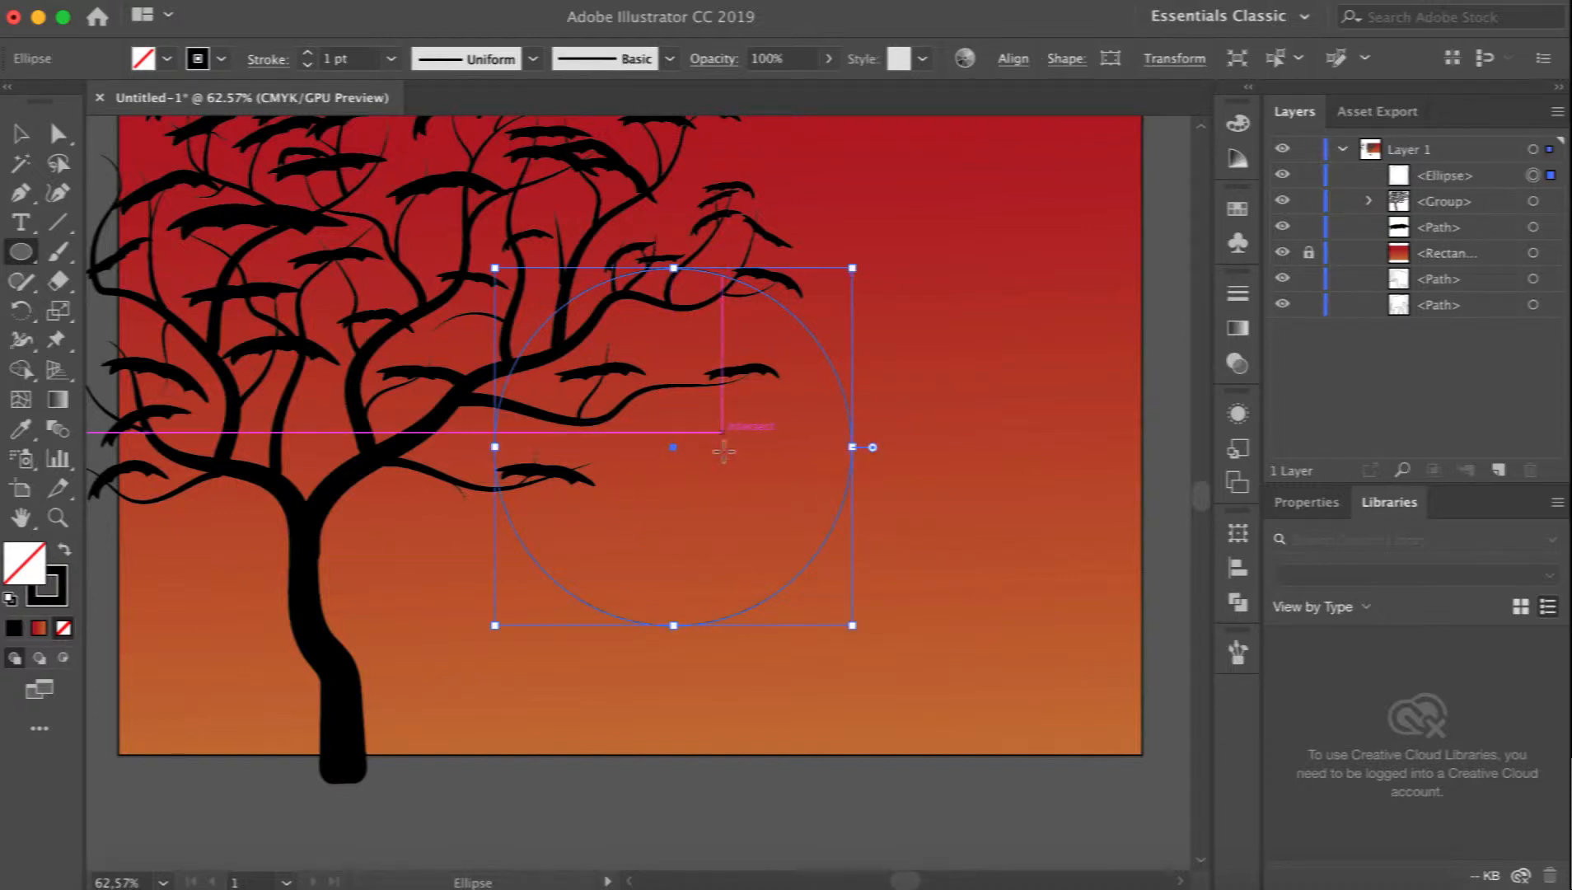
Shrink the circle and place it without a stroke beside the trunk, just above the background's bottom edge.
click(22, 134)
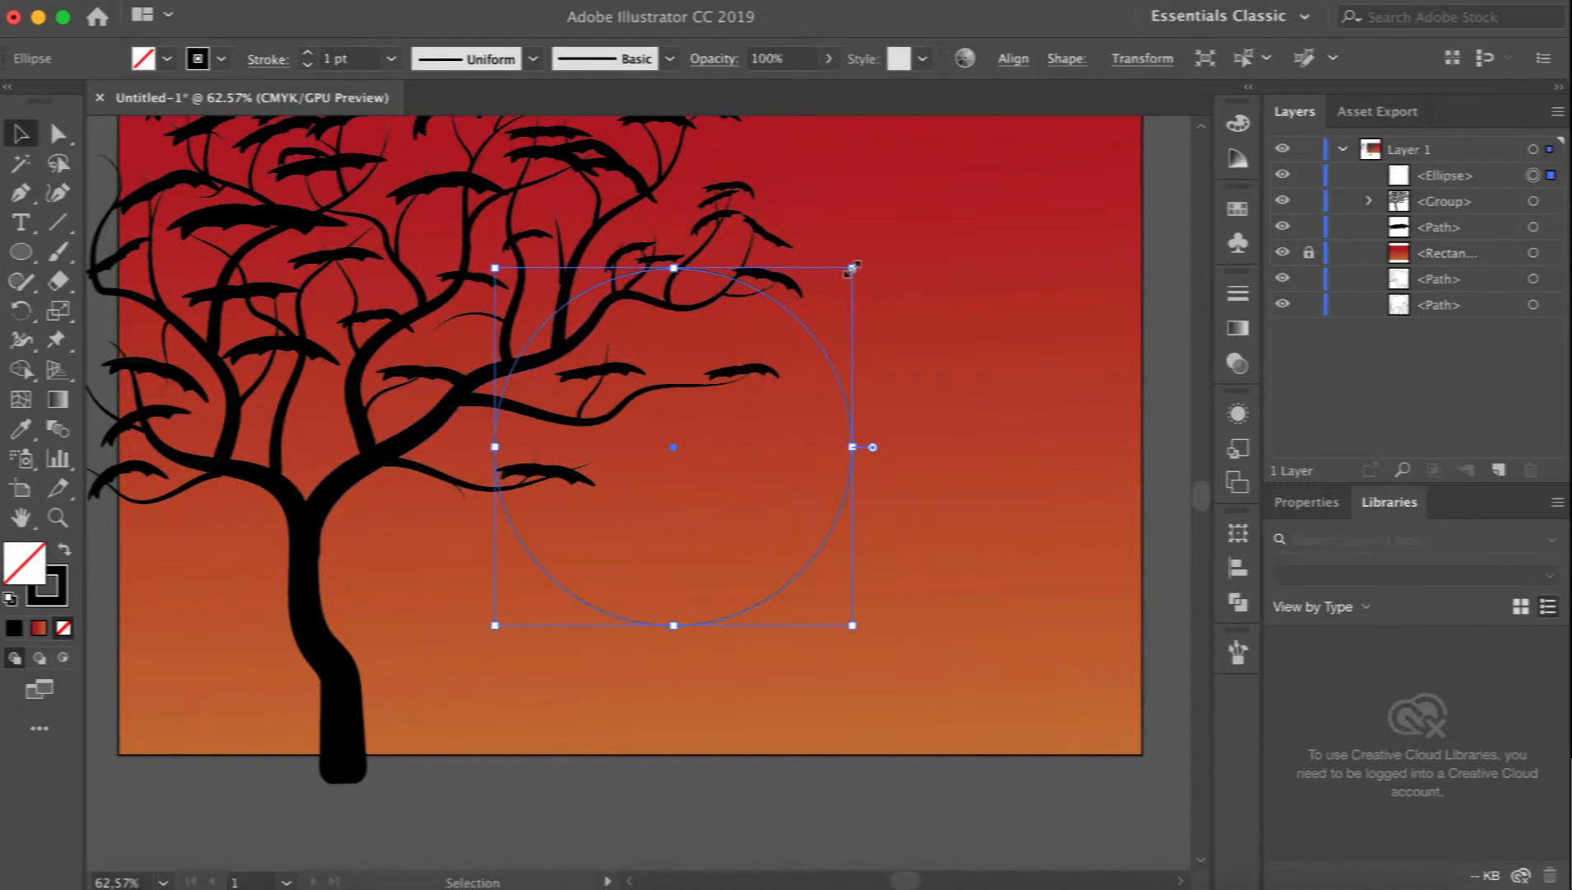
mouse_move(851, 268)
mouse_down()
mouse_move(848, 321)
mouse_move(823, 350)
mouse_move(775, 344)
mouse_up()
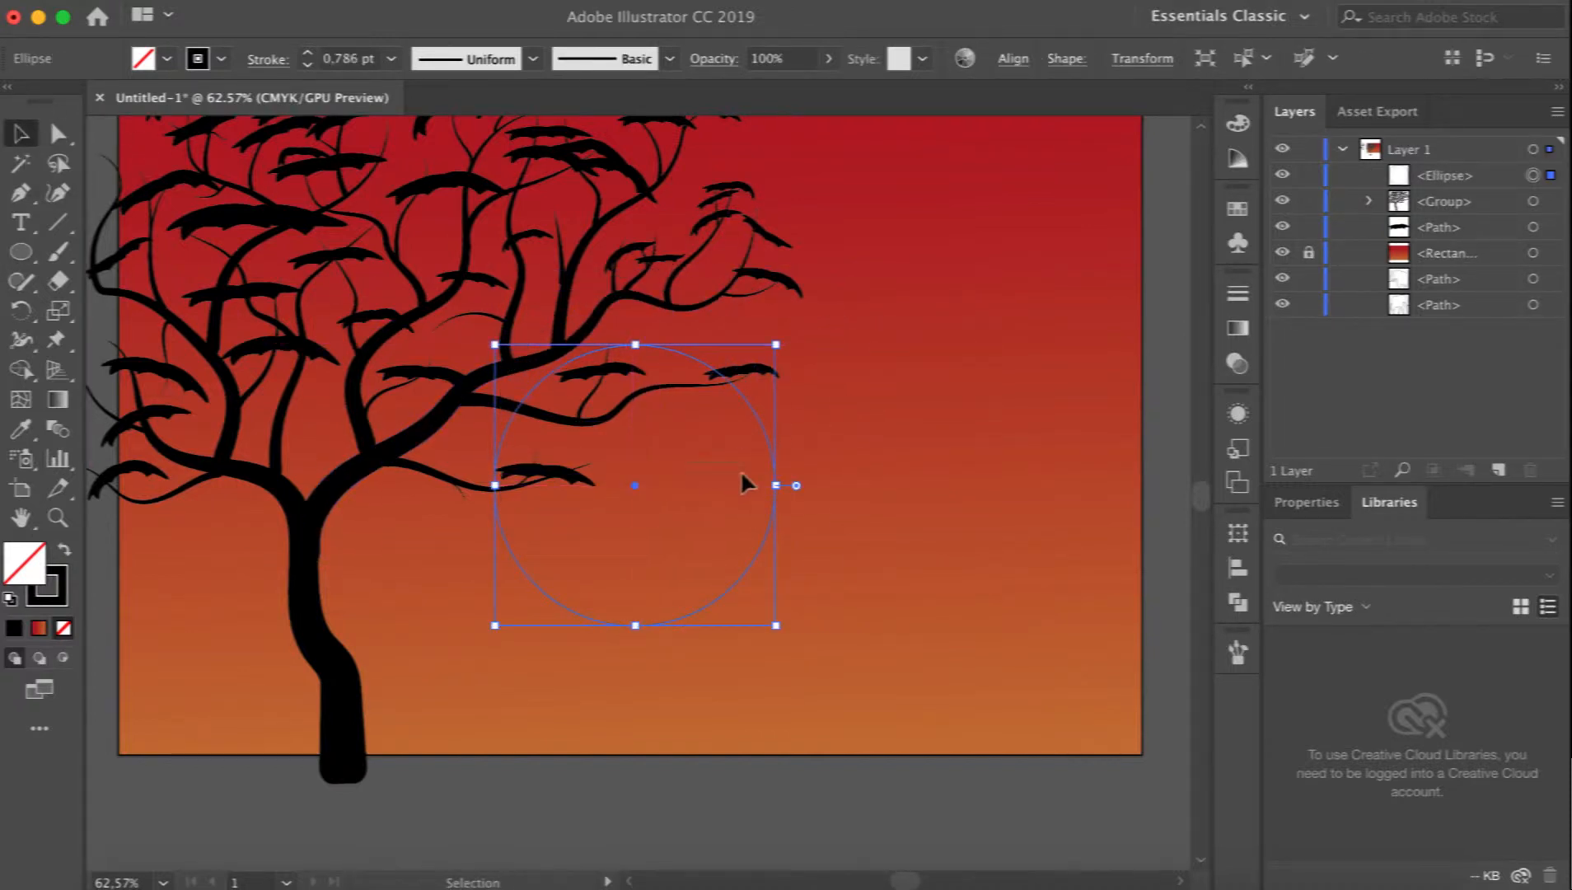
click(741, 473)
click(769, 479)
mouse_move(765, 440)
mouse_down()
mouse_move(806, 442)
mouse_move(794, 455)
mouse_up()
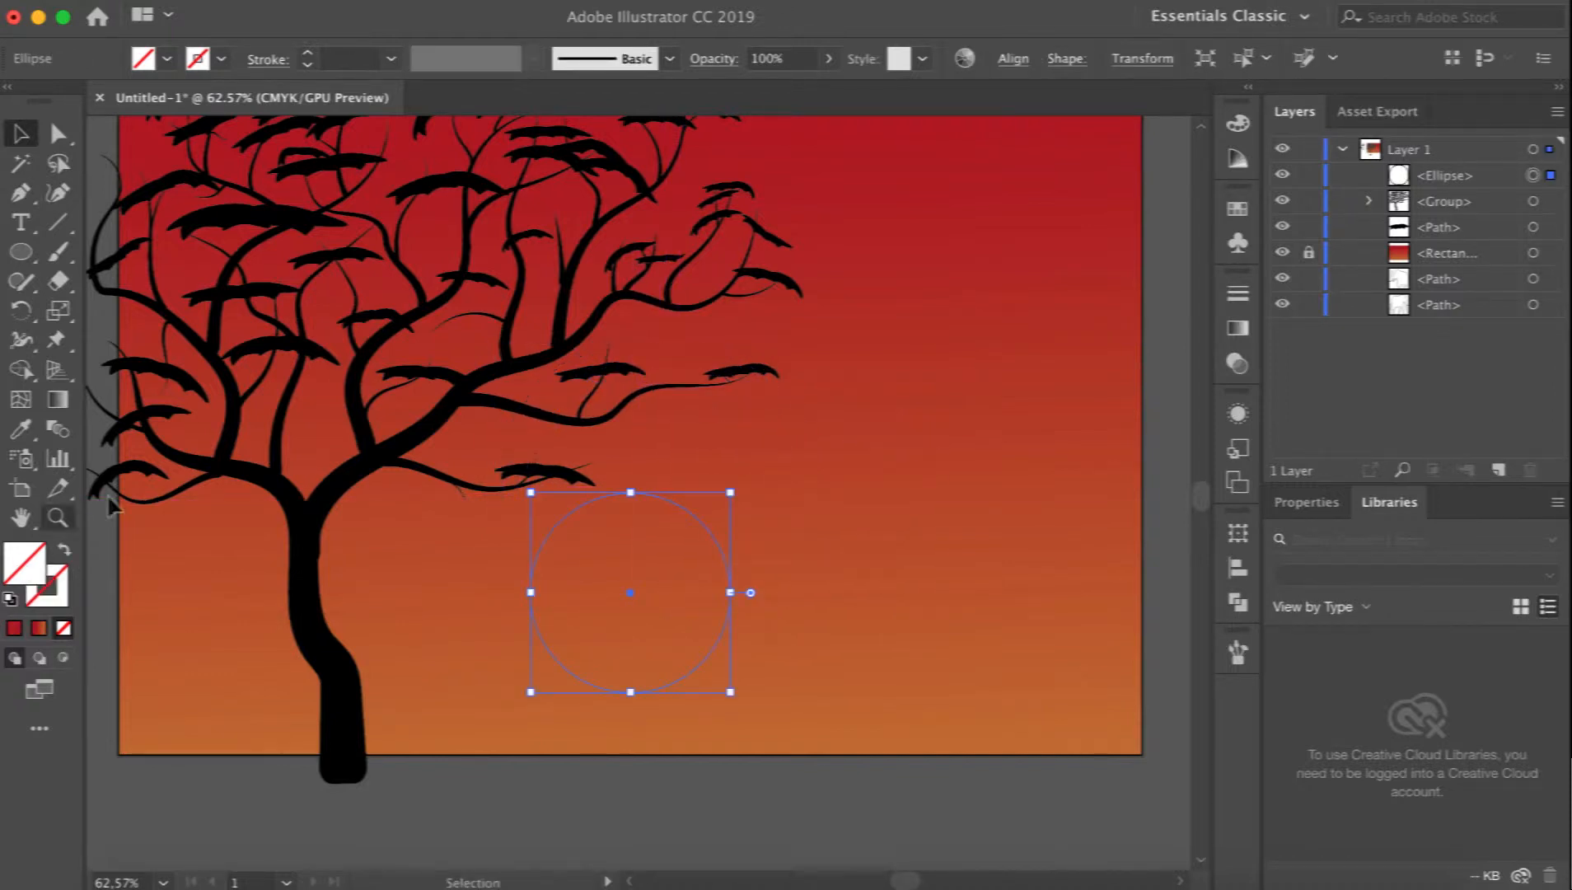
Fill the circle with a dark red picked in the Color Picker.
double_click(23, 567)
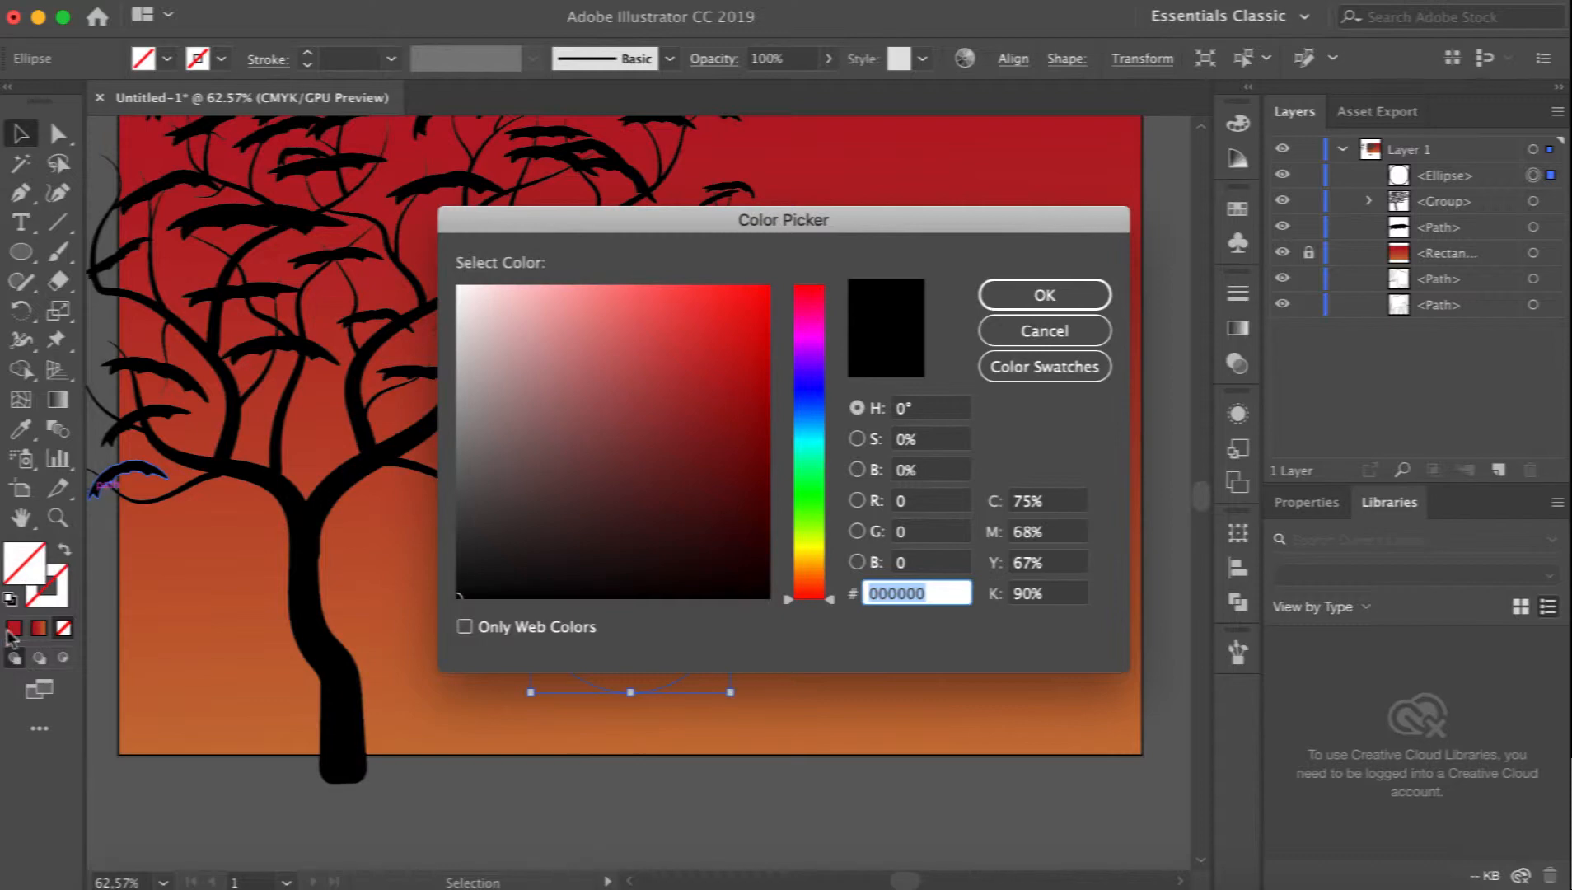
click(722, 453)
click(1054, 297)
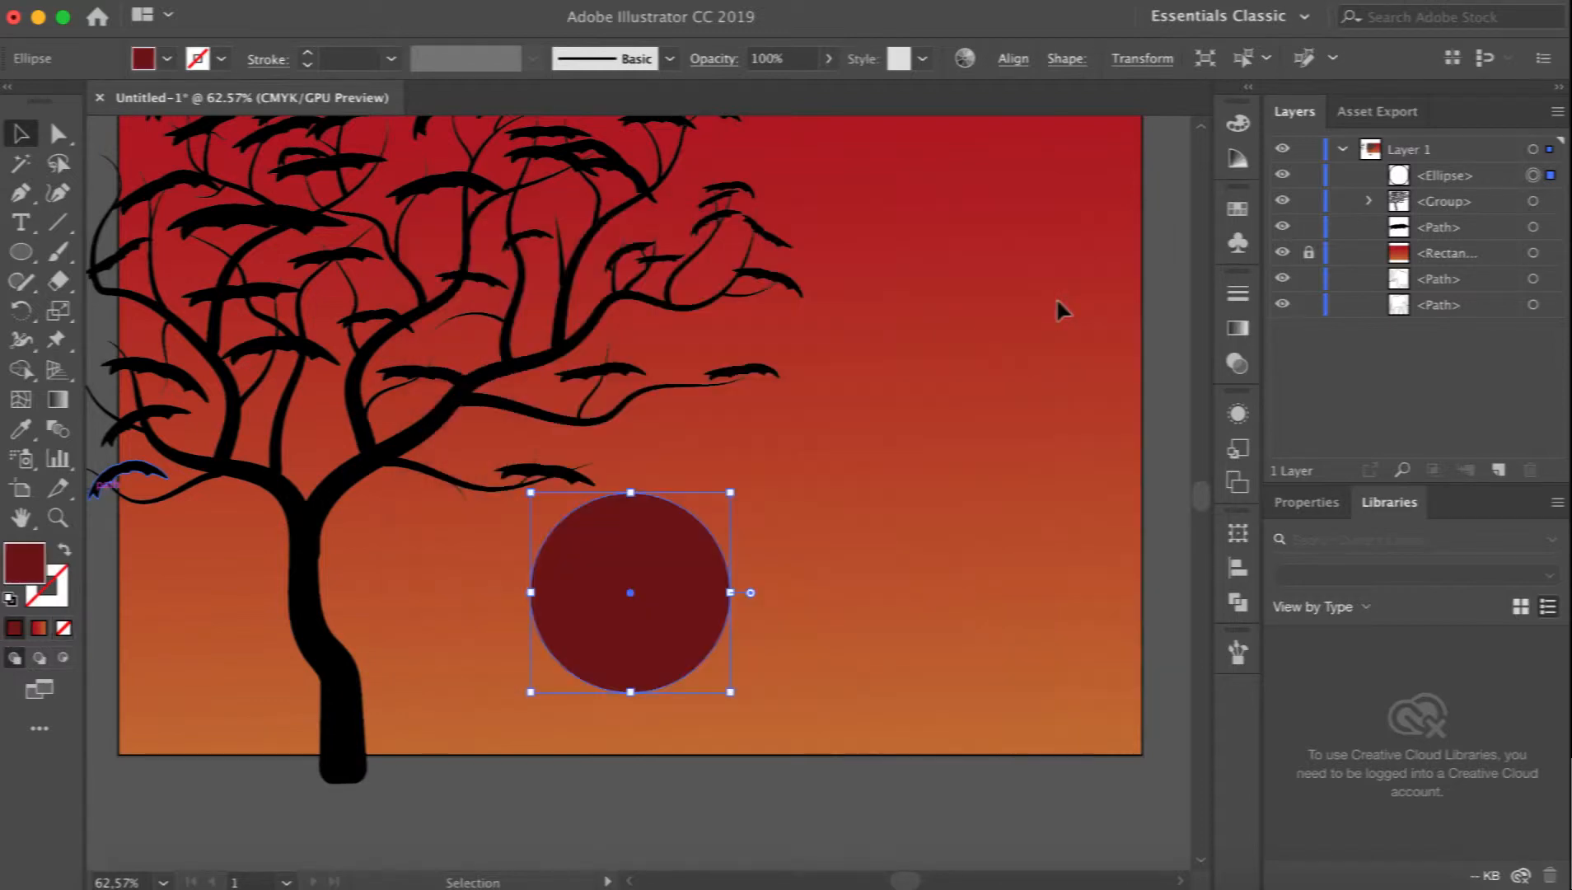
Give the circle a radial gradient fill with orange in the centre and red at the edge.
click(1237, 328)
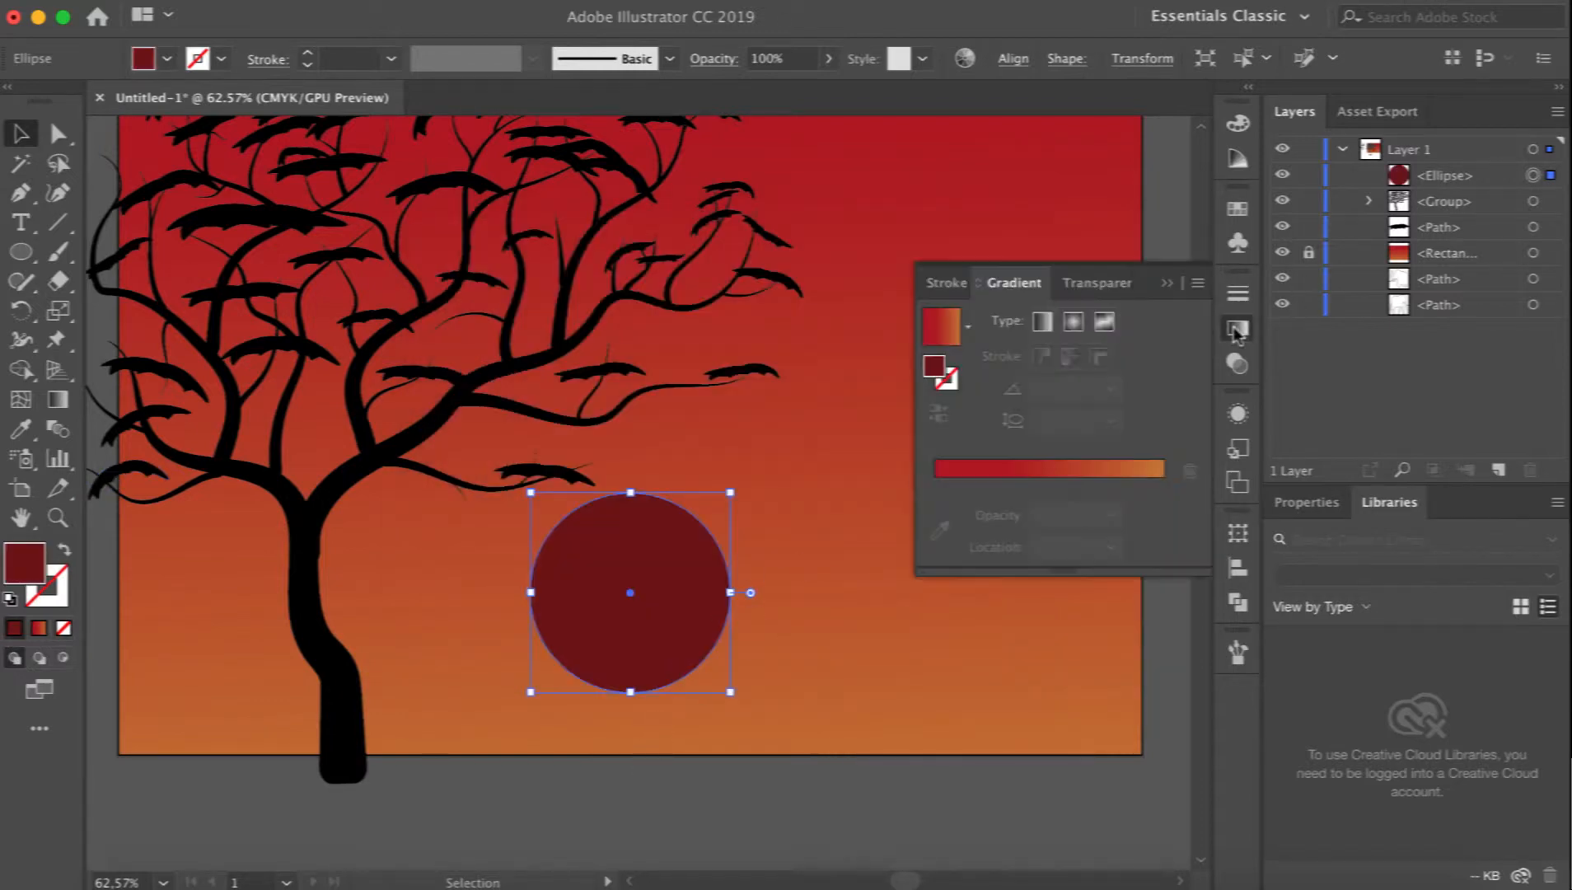
click(951, 483)
mouse_move(994, 517)
mouse_down()
mouse_move(943, 515)
mouse_move(984, 515)
mouse_up()
click(1072, 322)
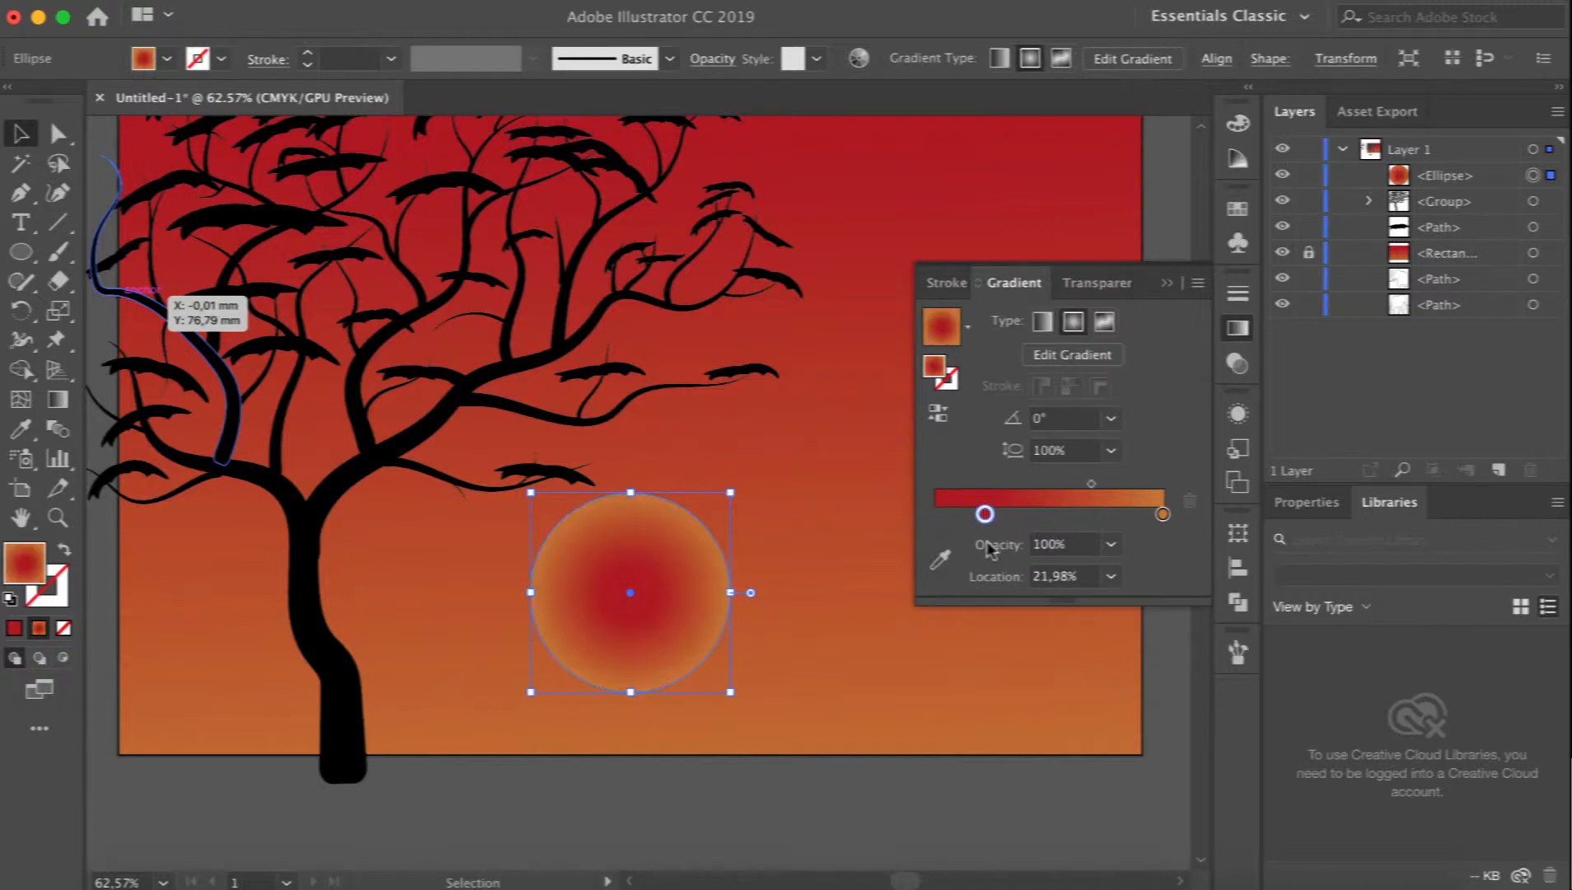
mouse_move(1164, 517)
mouse_down()
mouse_move(917, 531)
mouse_move(1163, 514)
mouse_up()
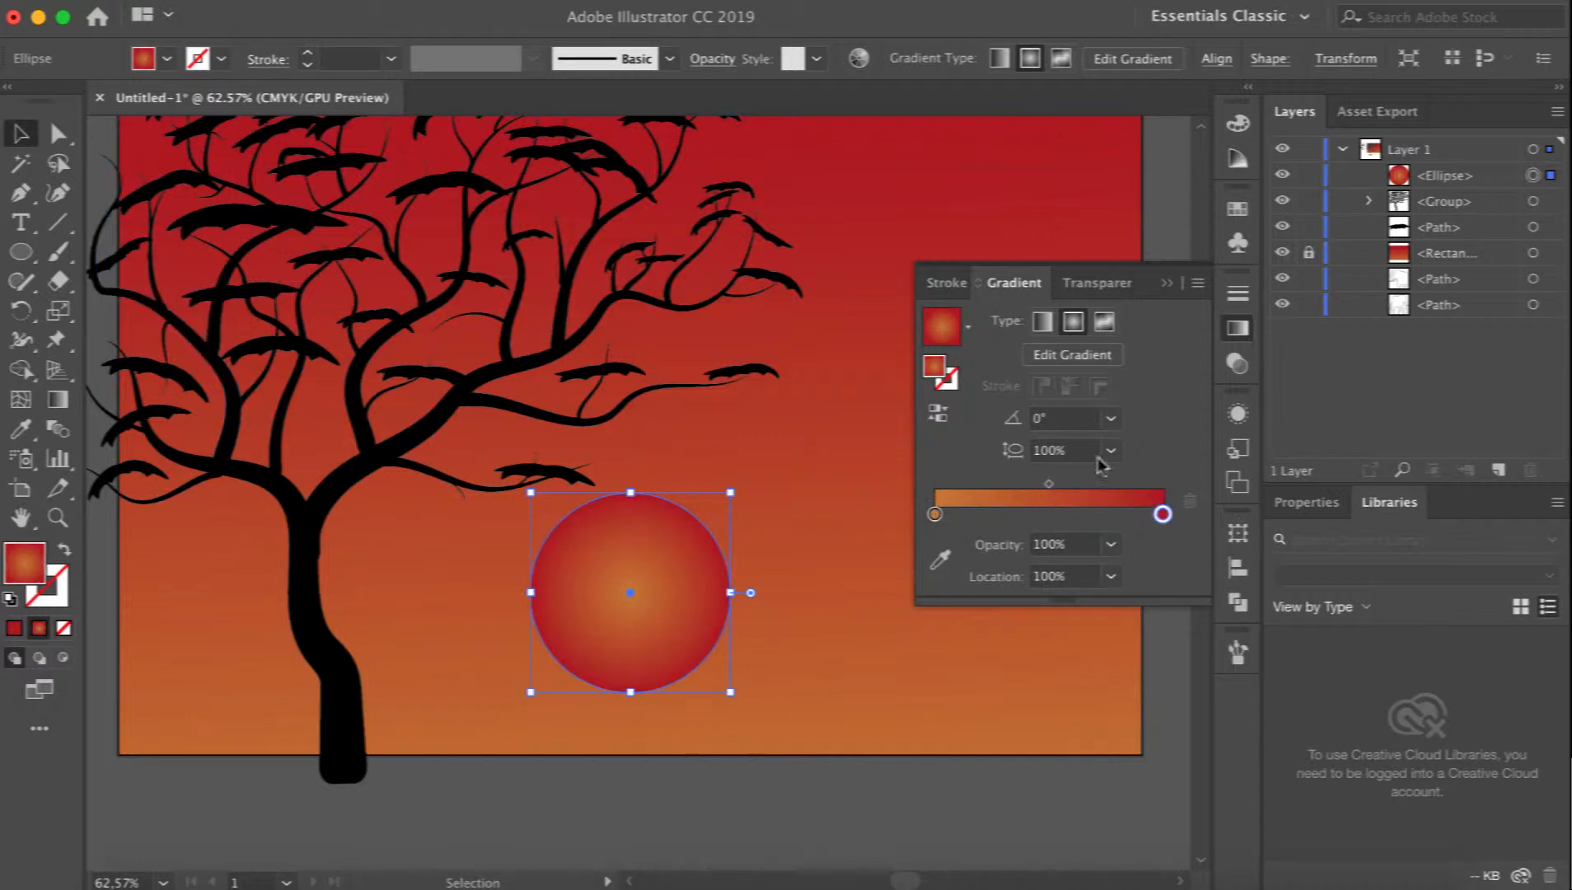
Recolour the gradient's outer stop to orange-red with M 78 and Y 100, shift the midpoint to about 62%, and deselect the circle.
double_click(1162, 514)
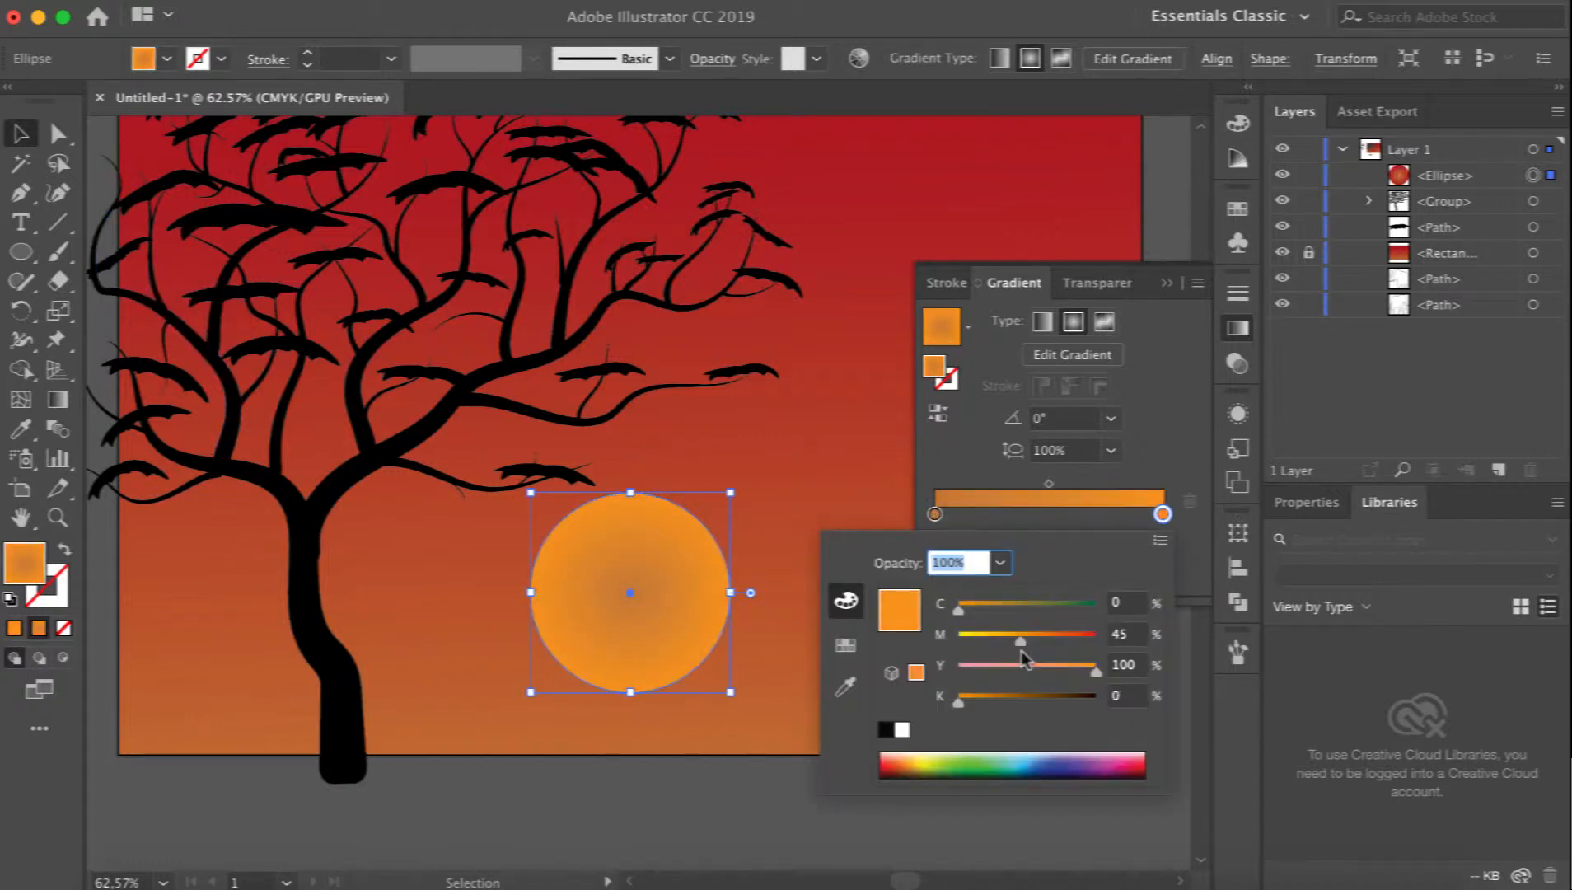
drag(1022, 647, 1068, 644)
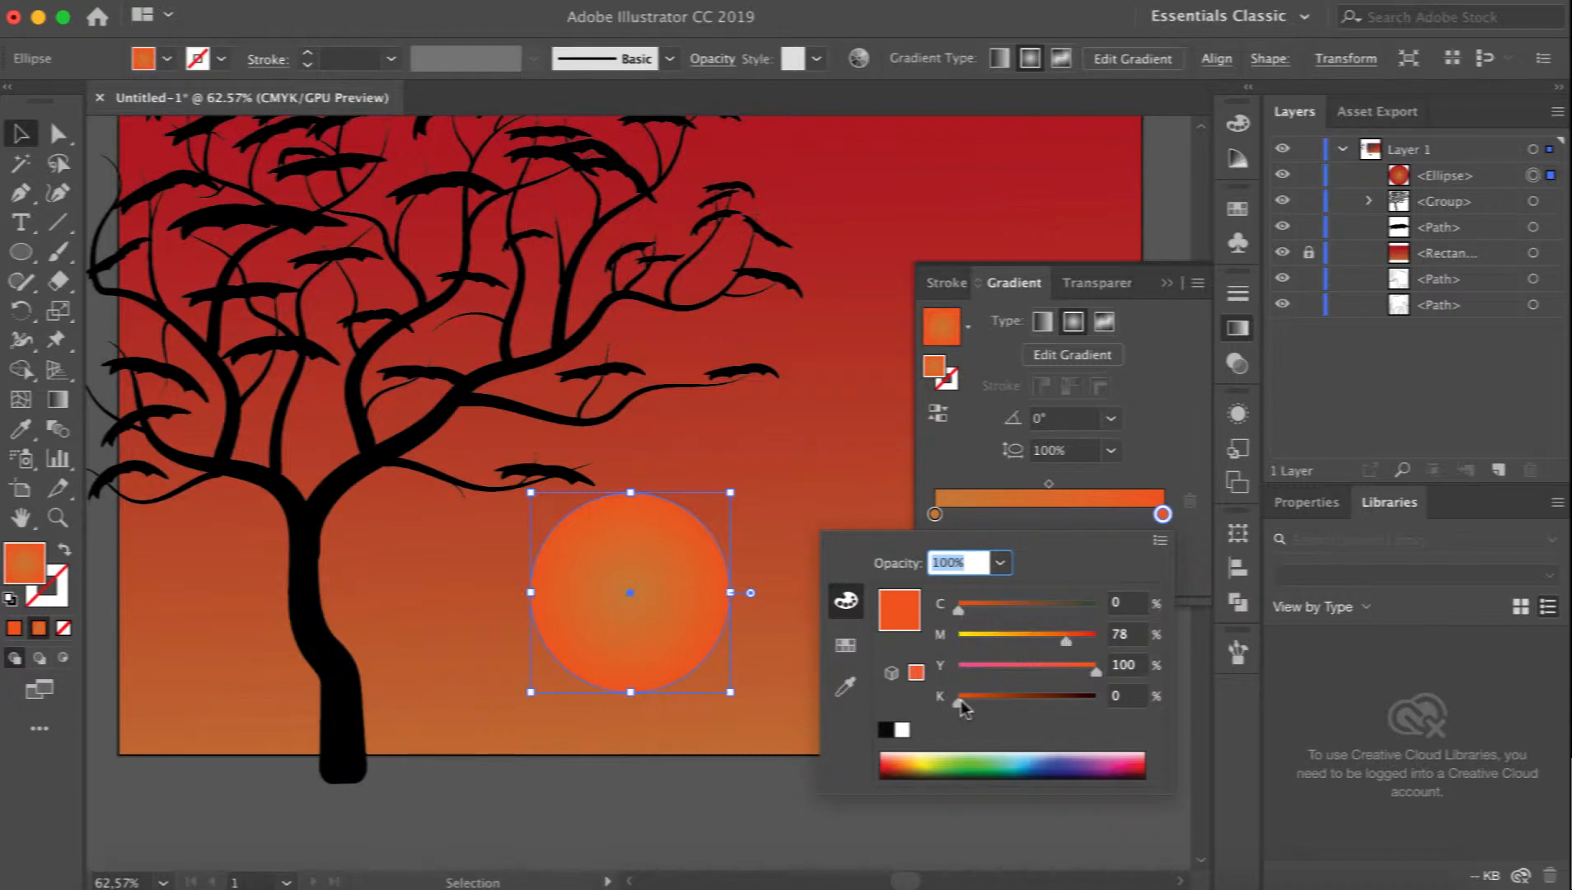
drag(962, 701, 920, 702)
click(1085, 524)
mouse_move(1048, 483)
mouse_down()
mouse_move(1009, 486)
mouse_move(1099, 486)
mouse_move(1057, 490)
mouse_move(1077, 490)
mouse_up()
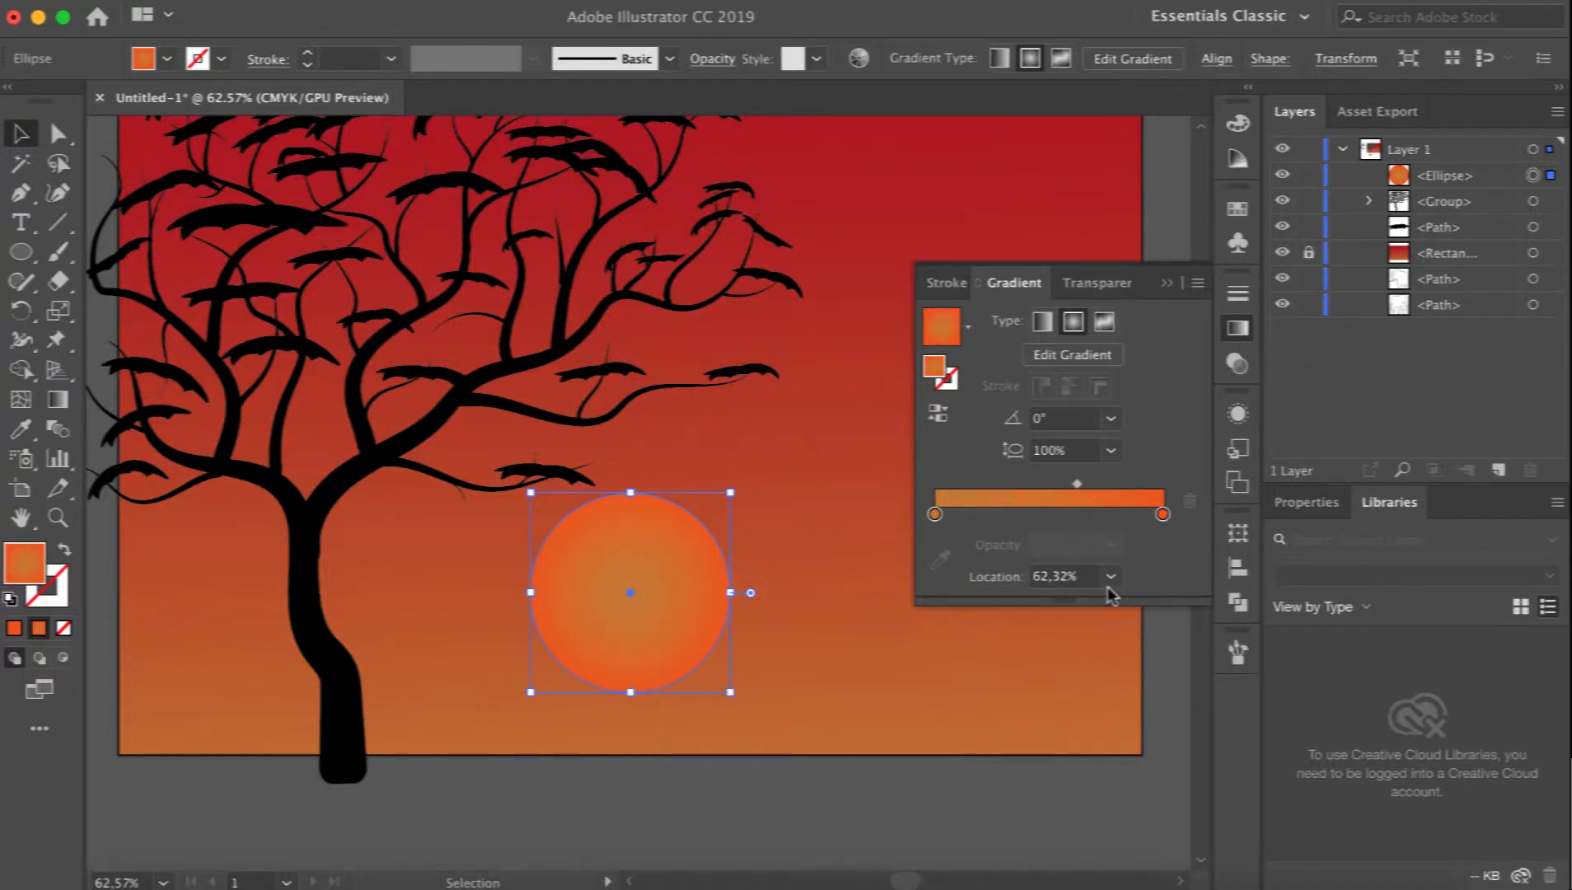
click(1168, 756)
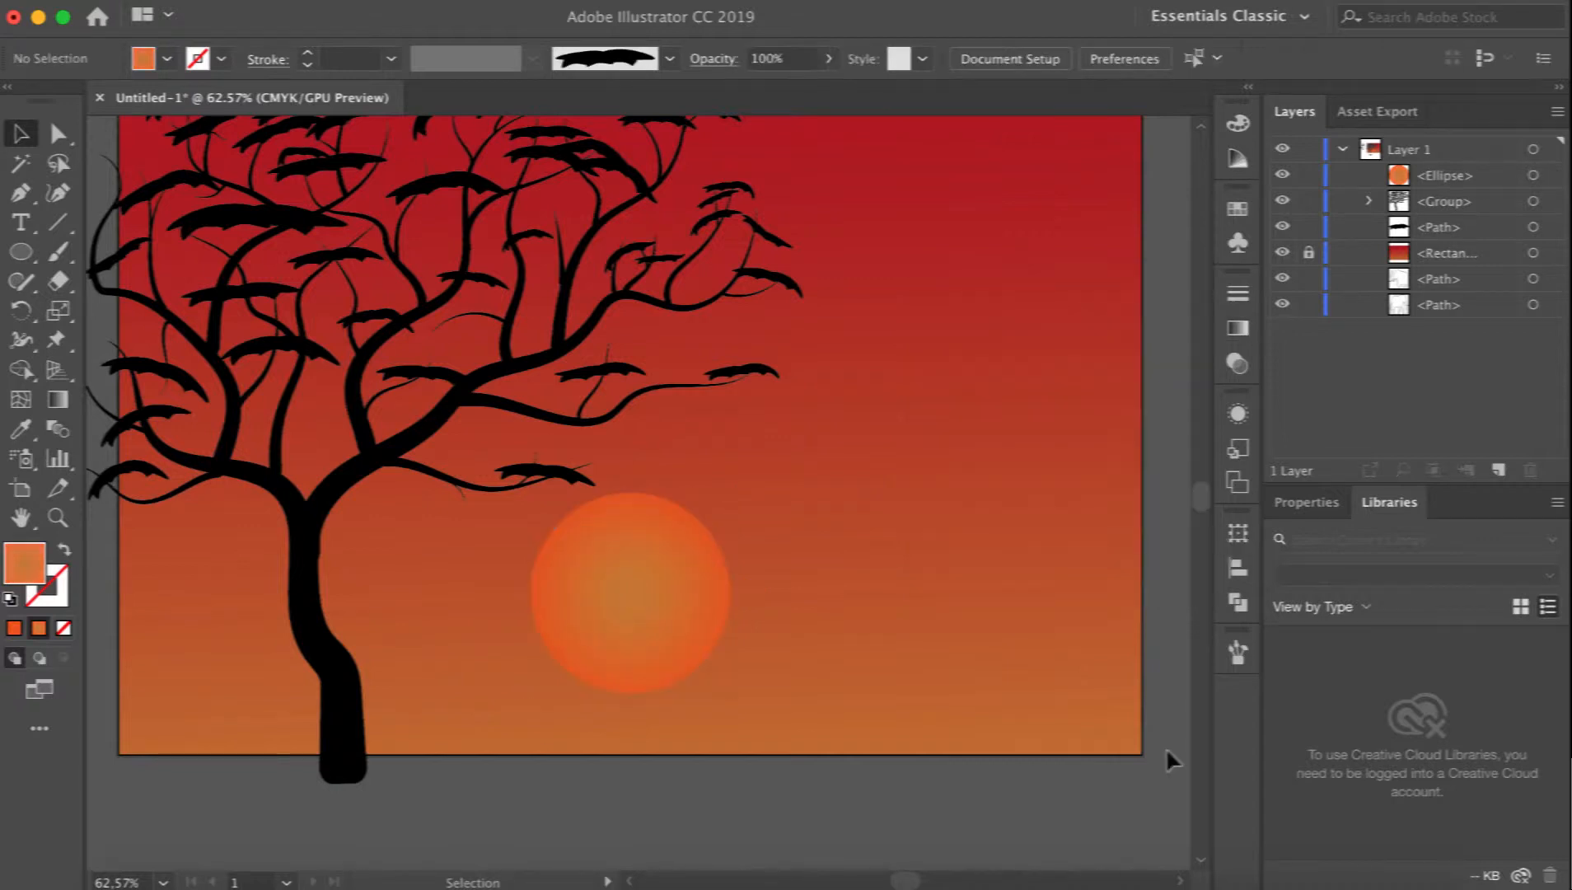
Apply an Outer Glow to the circle in Screen mode with 72% opacity and a blur of about 31 mm.
click(617, 650)
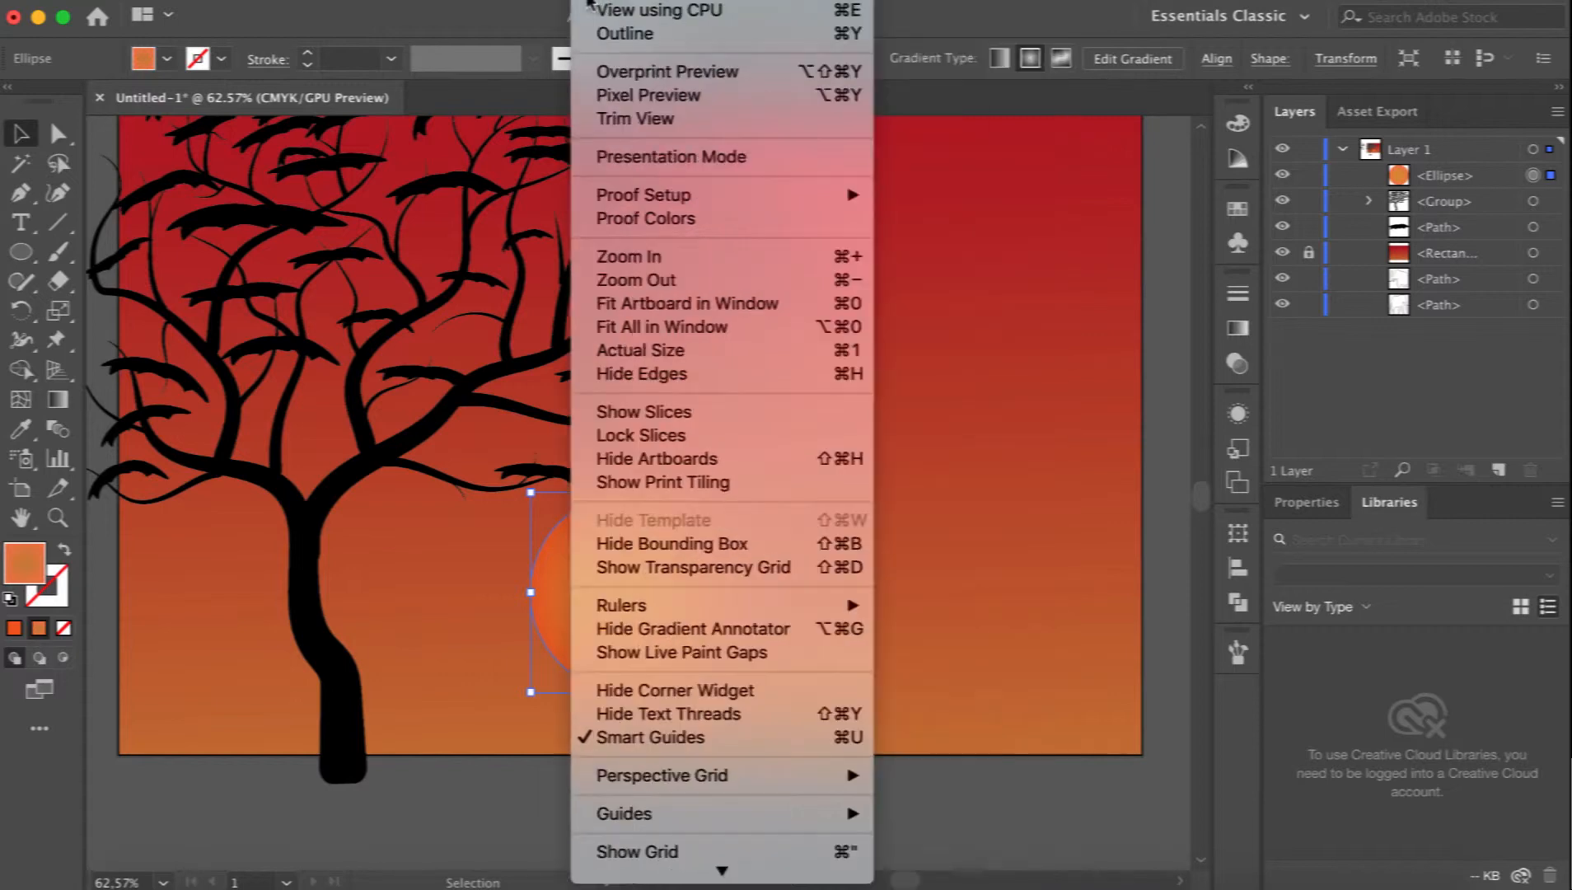
mouse_move(626, 307)
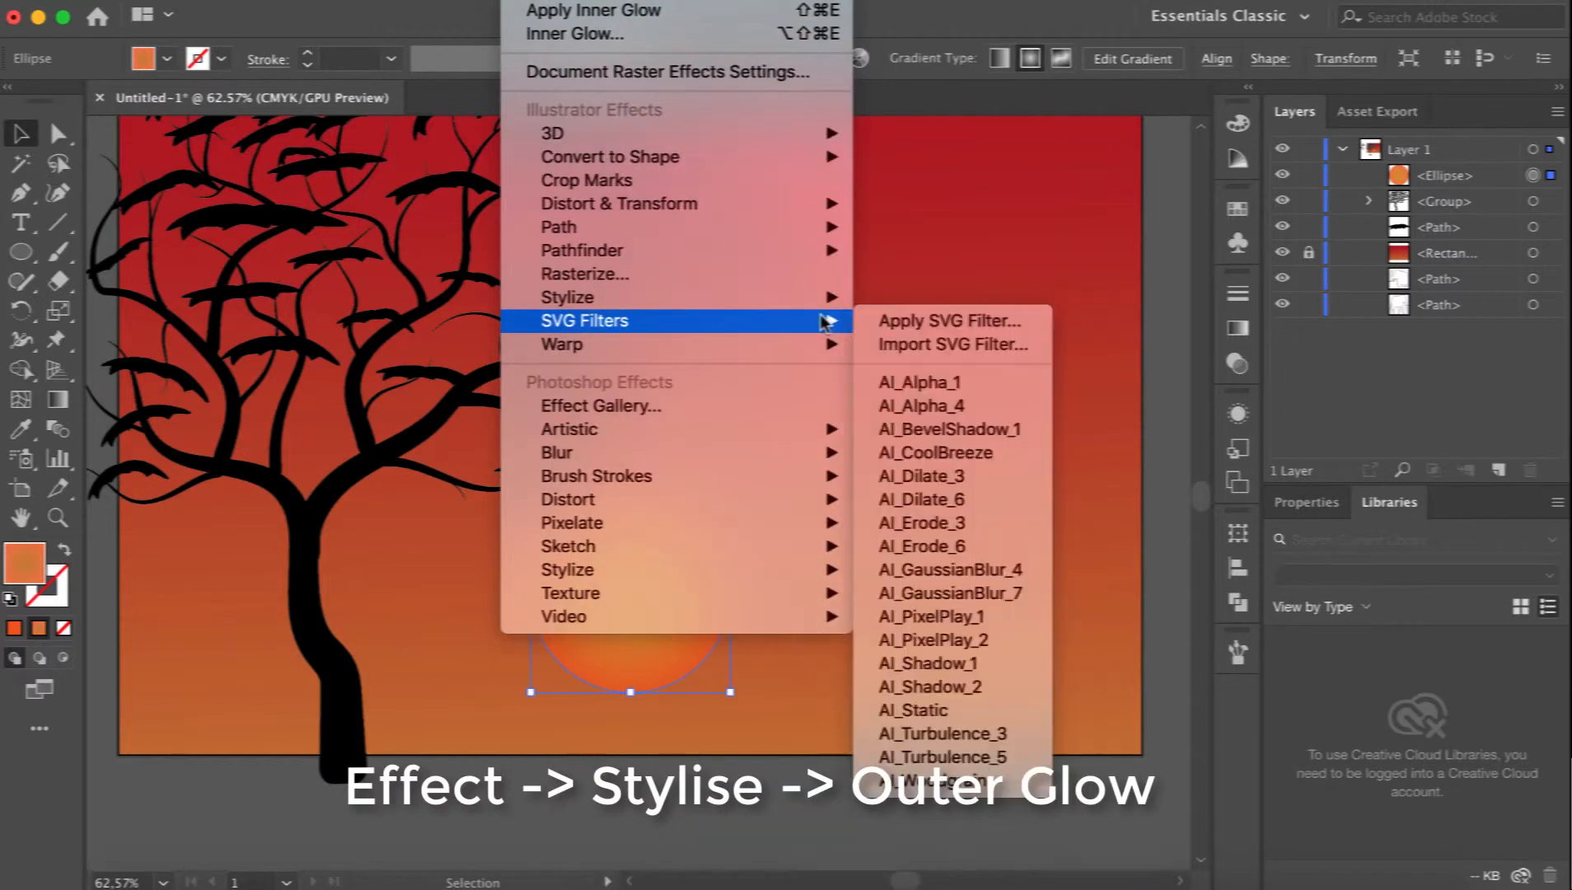
click(929, 367)
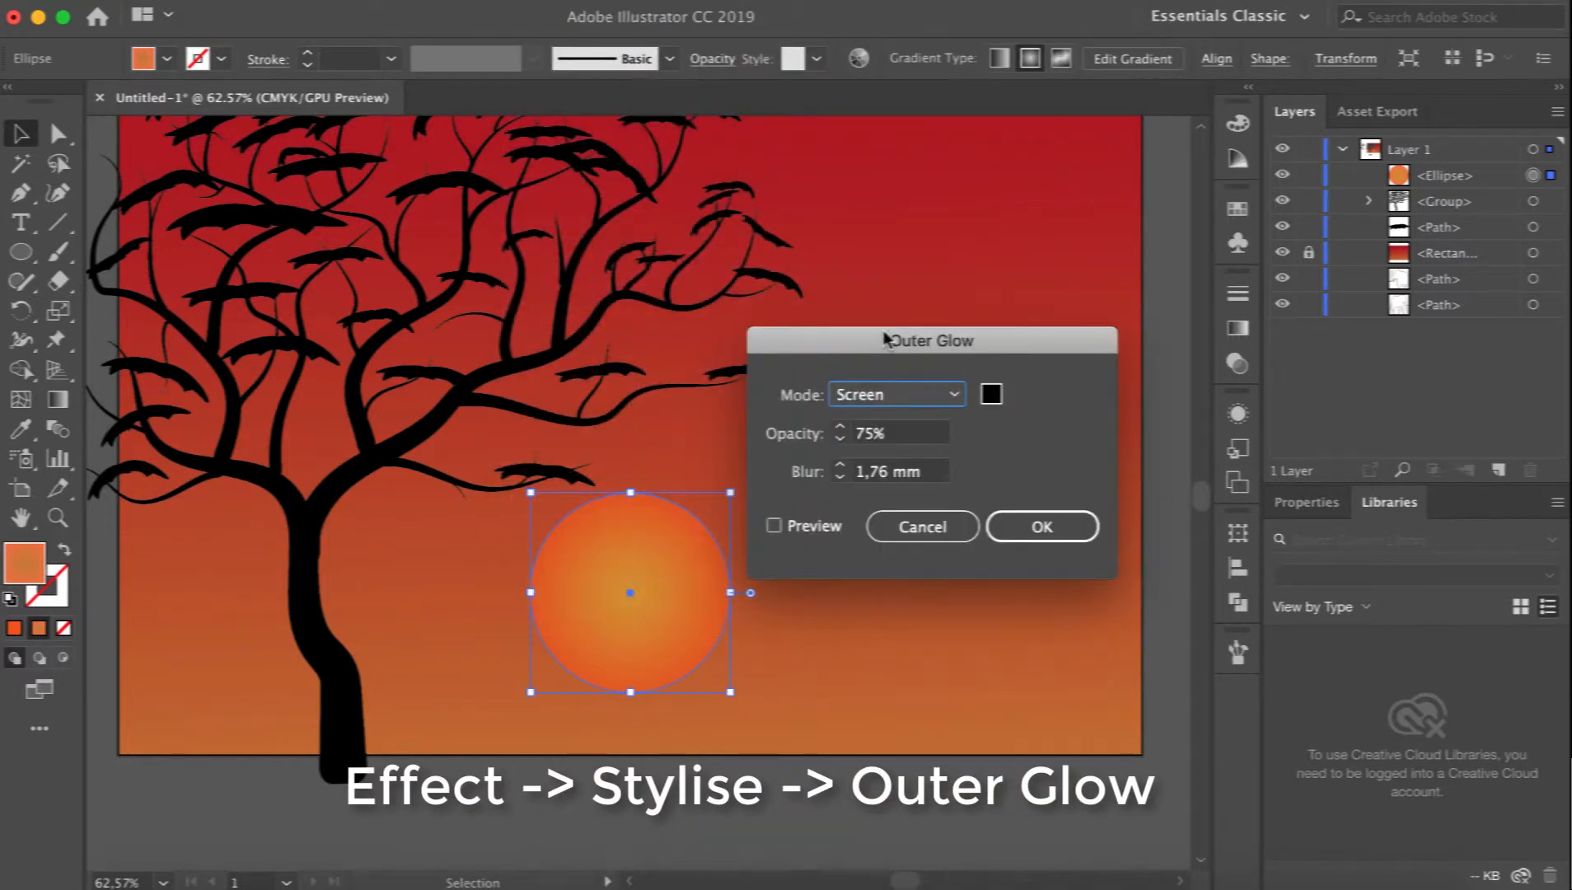
drag(886, 339, 946, 308)
click(833, 495)
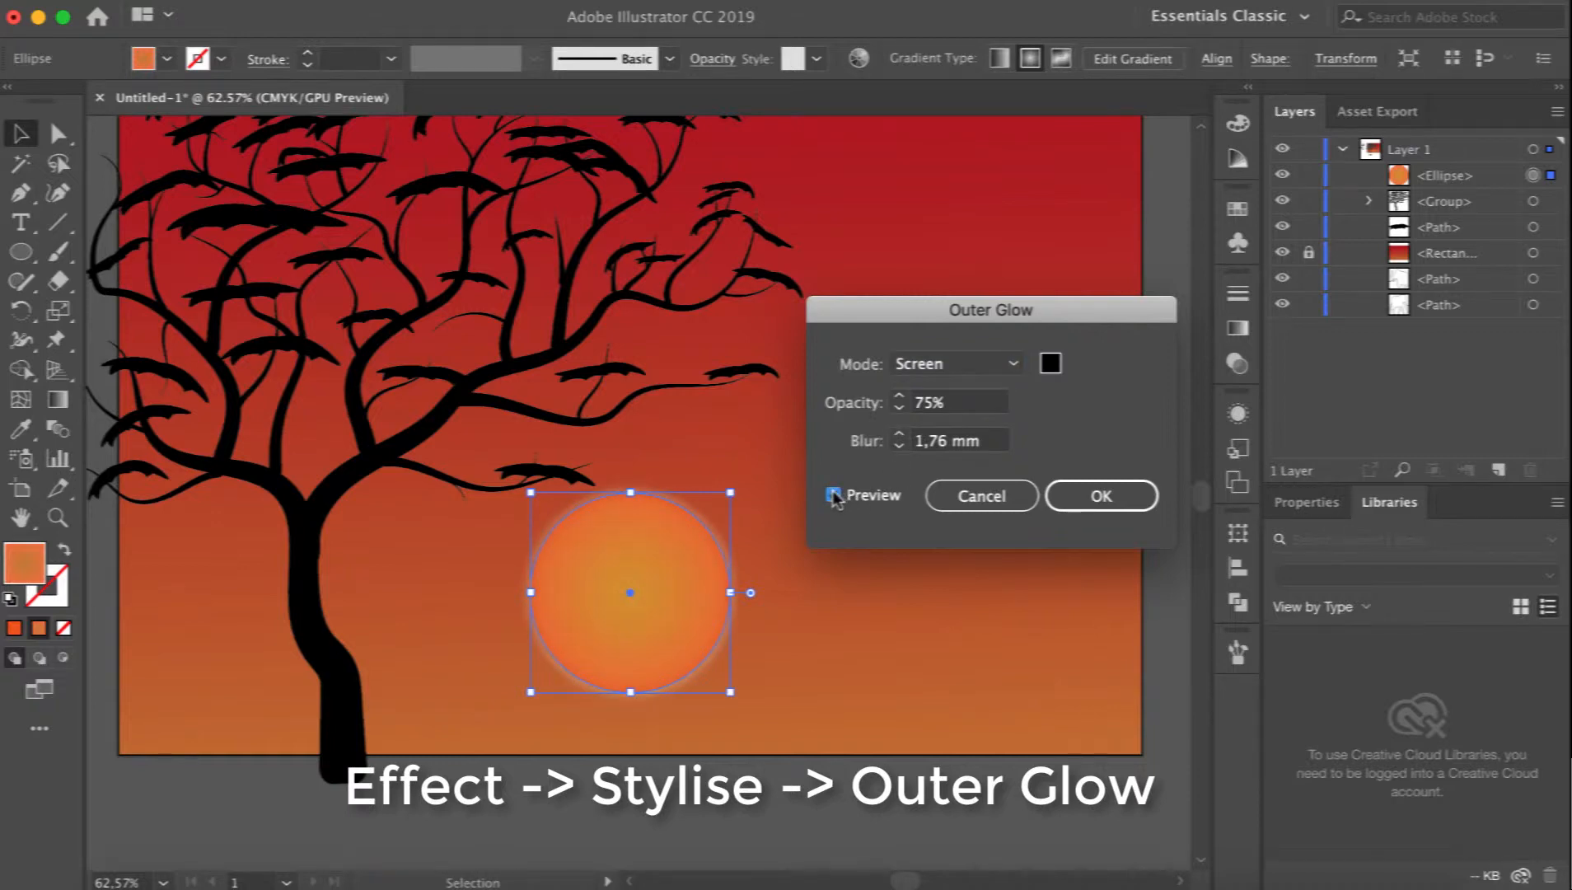
click(904, 401)
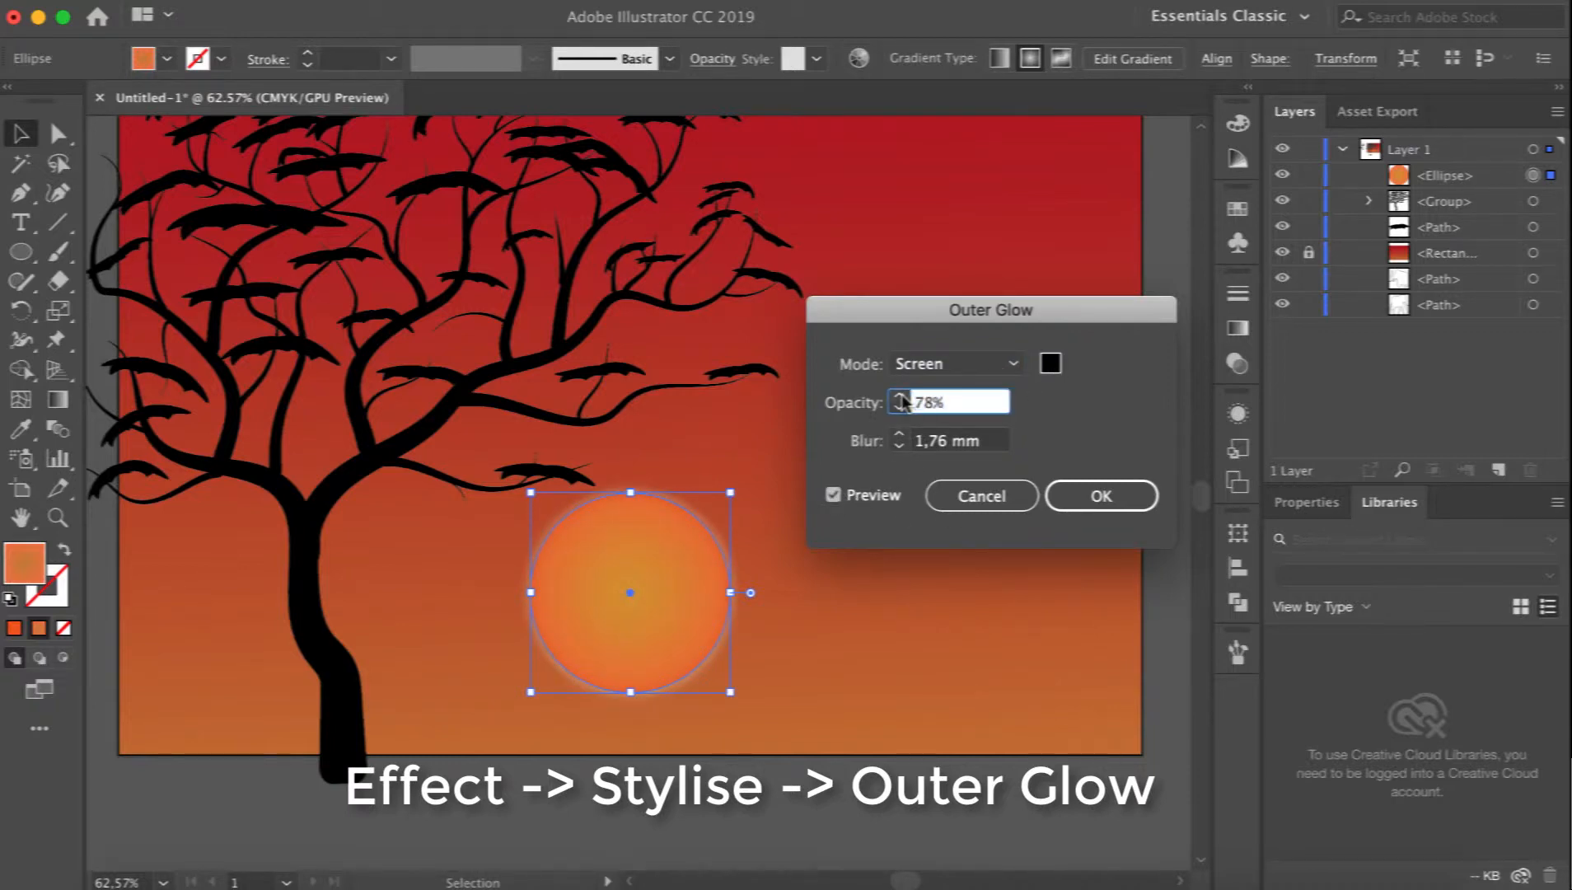
click(901, 441)
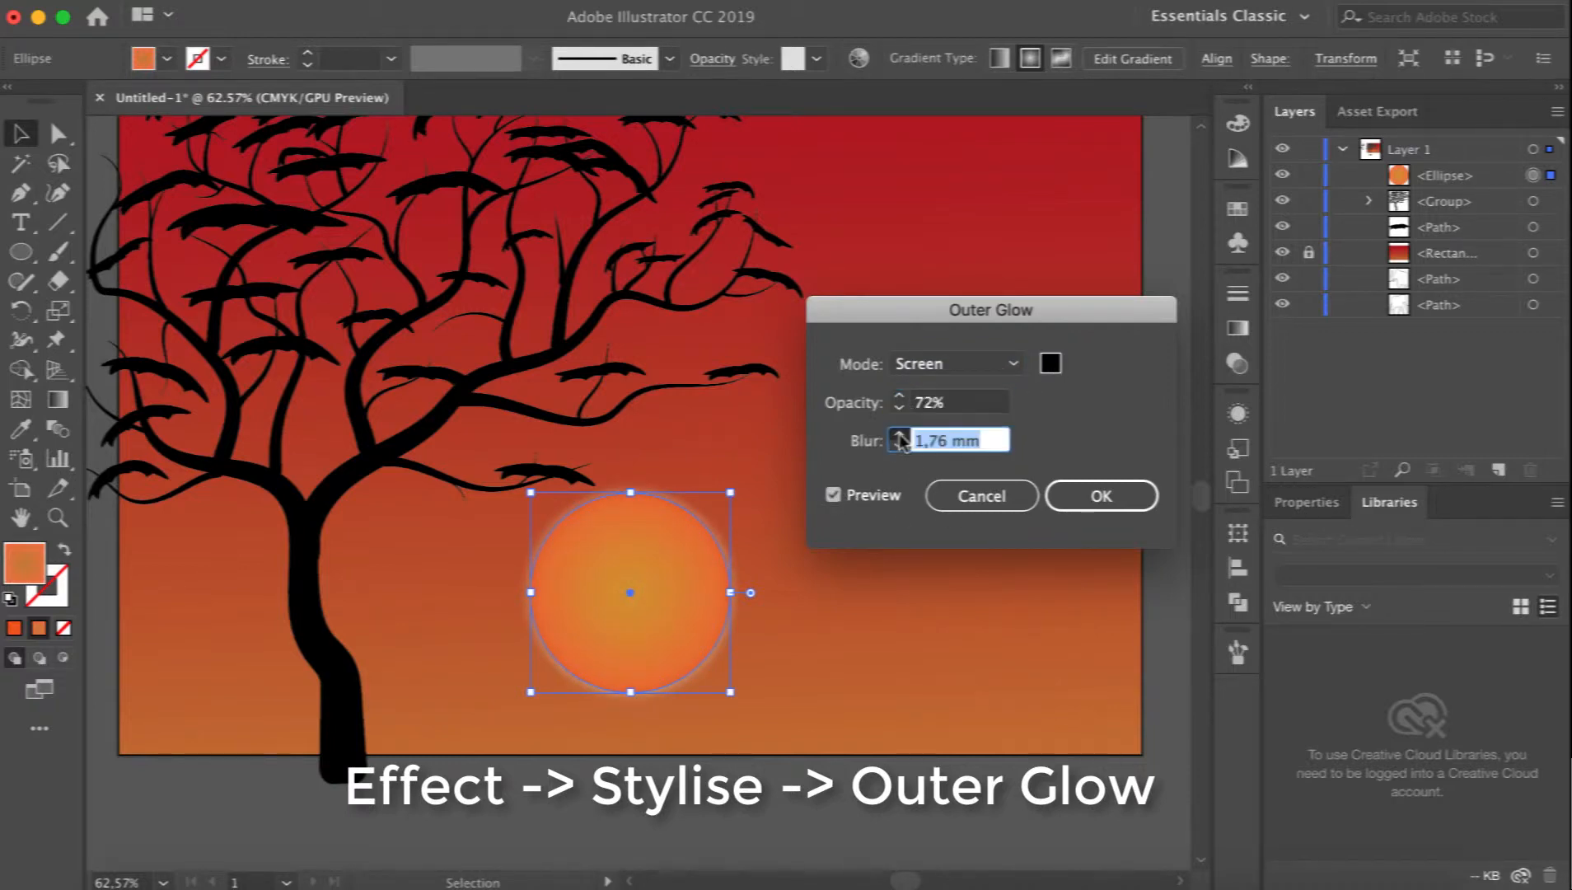
click(900, 436)
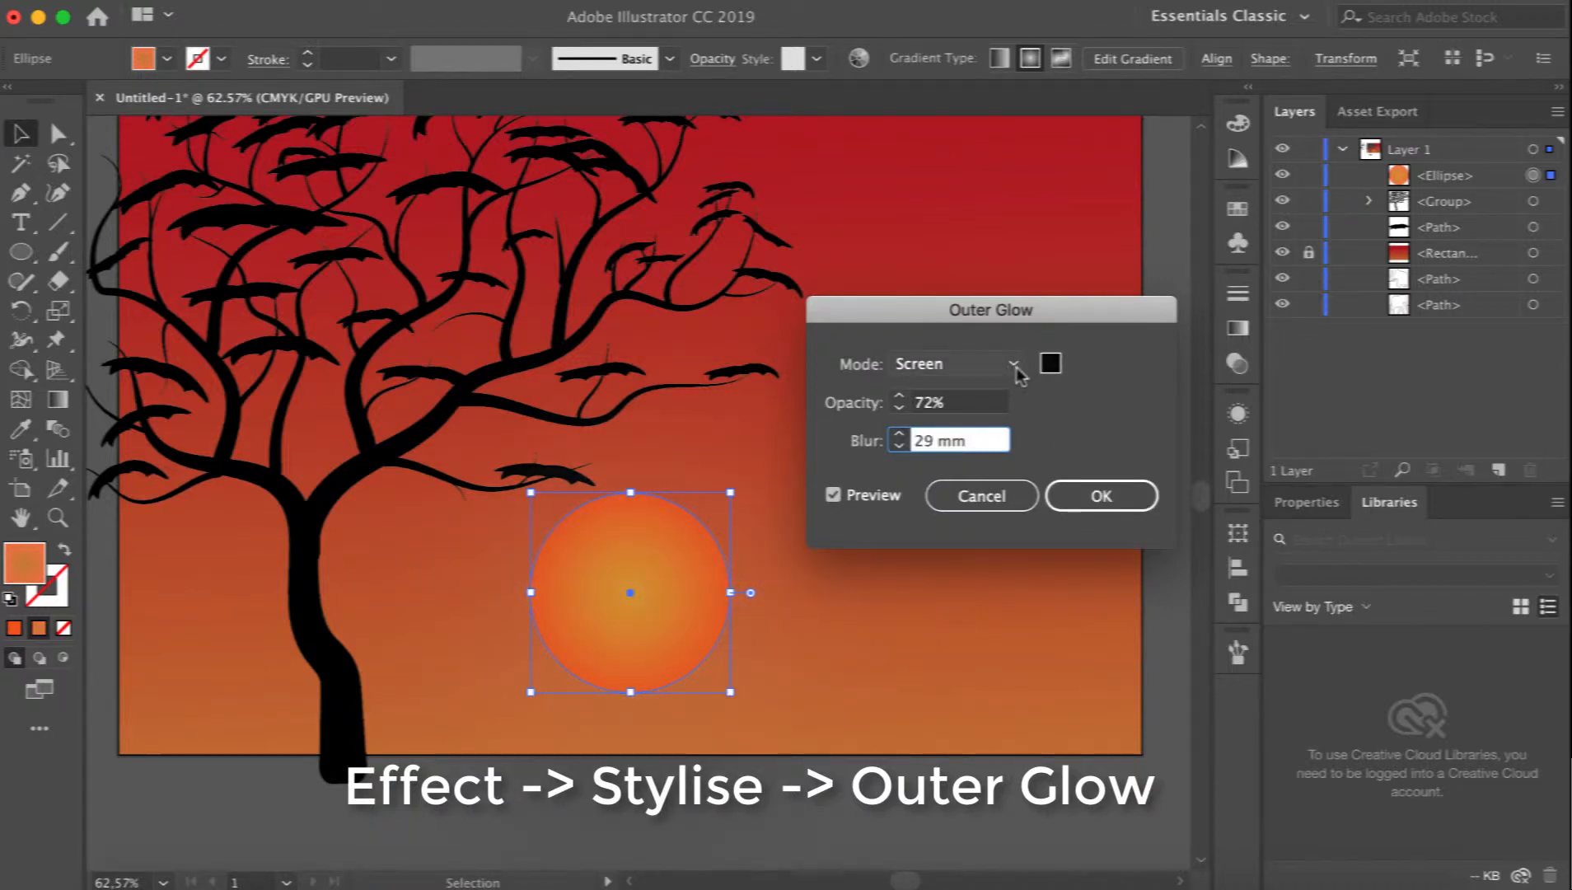
key(Up)
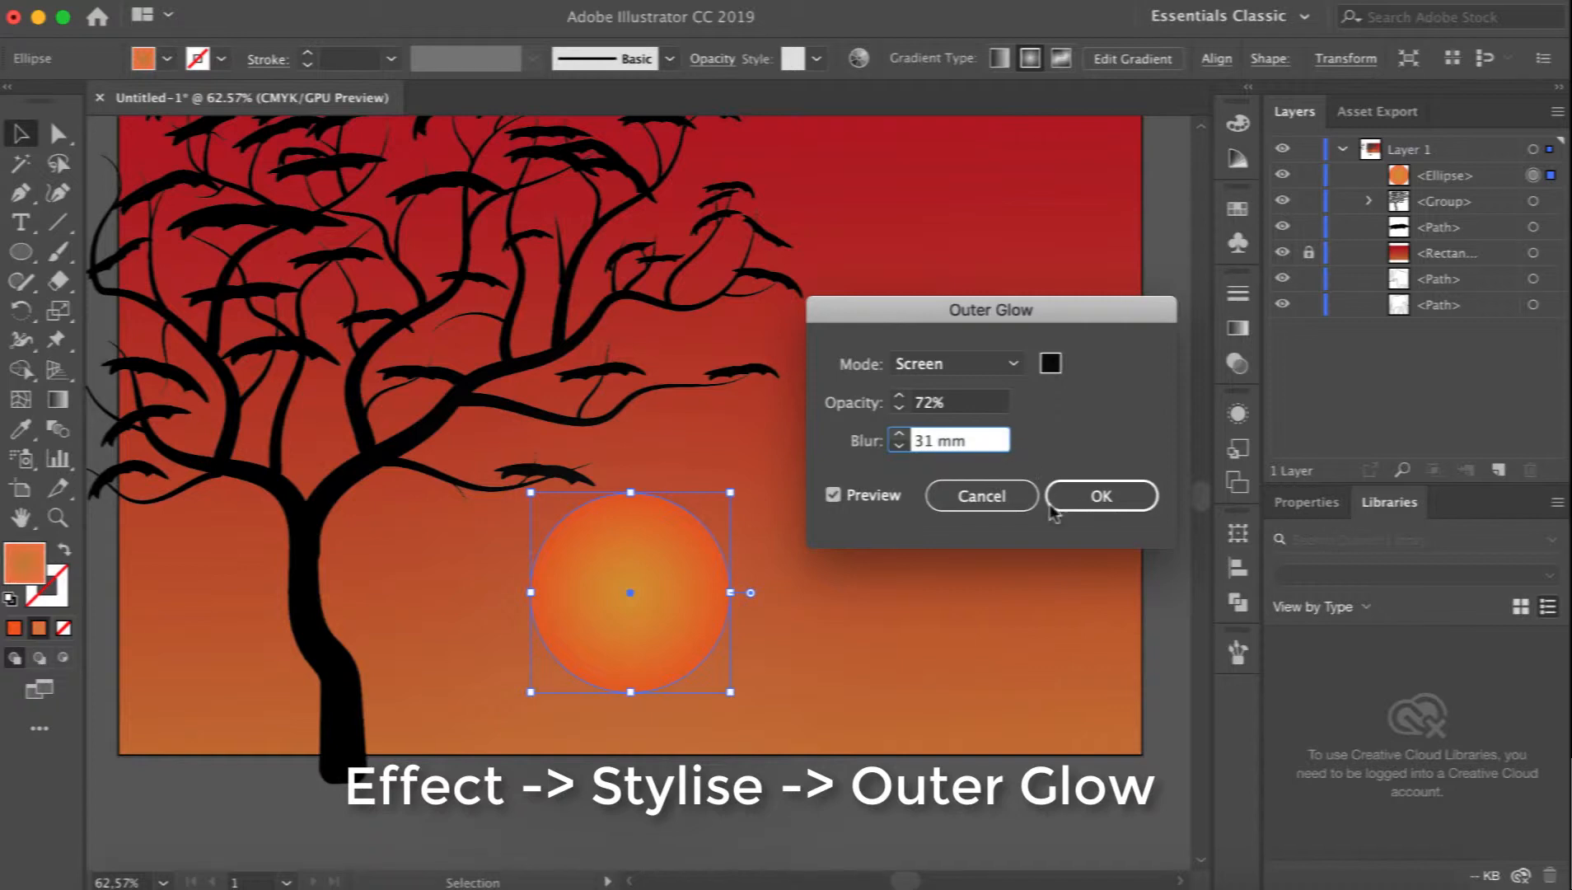
key(Up)
click(1095, 496)
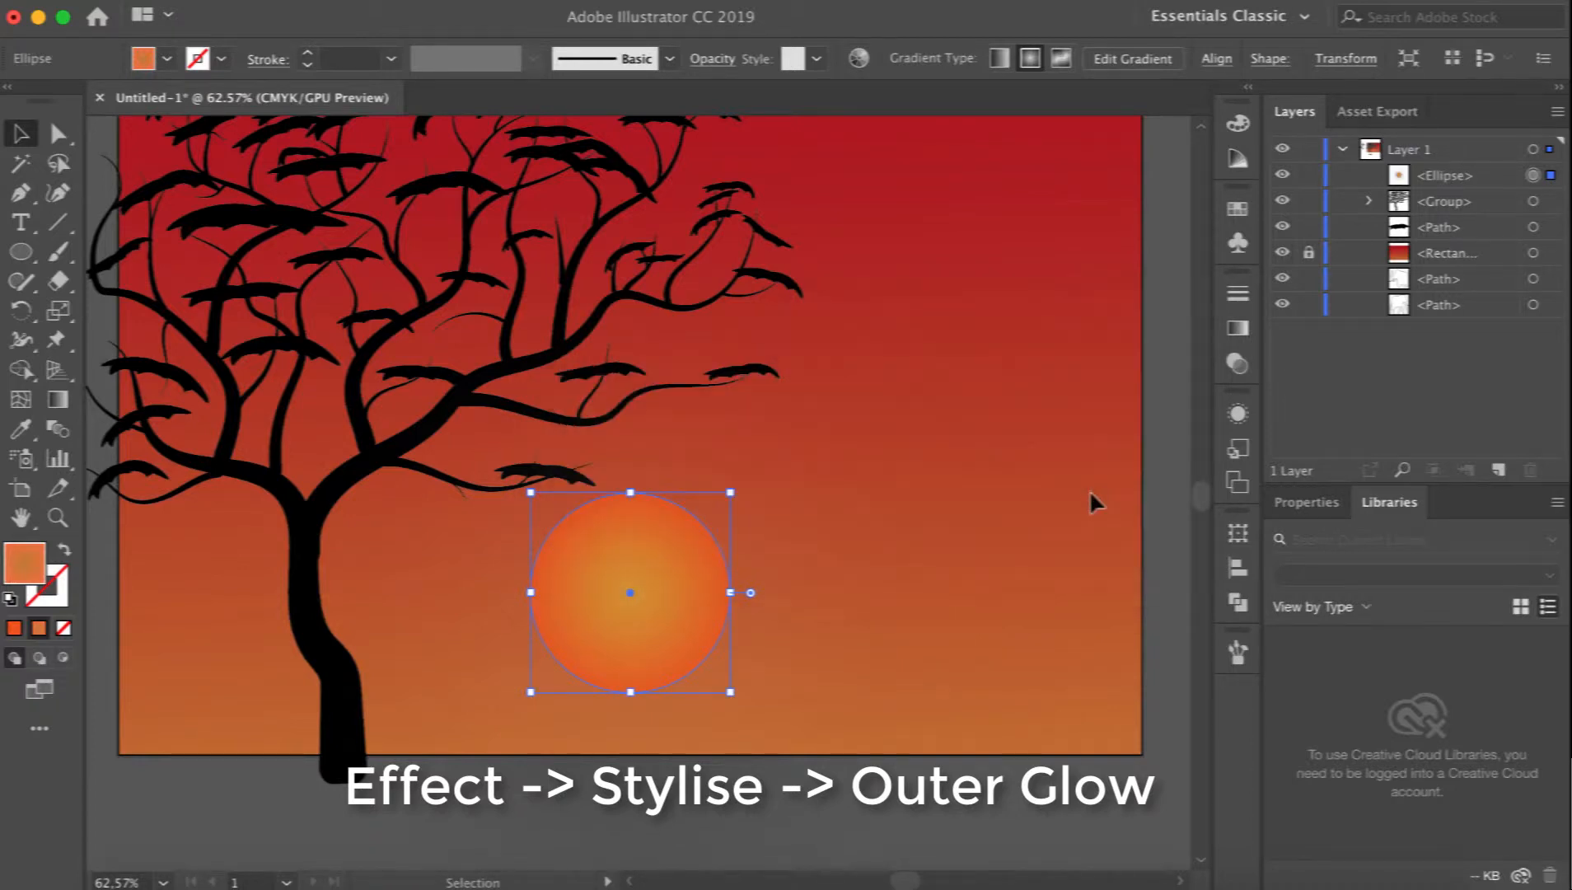
Move both elephant outlines to the background's right edge, the raised-trunk elephant above the walking one.
double_click(450, 801)
click(101, 134)
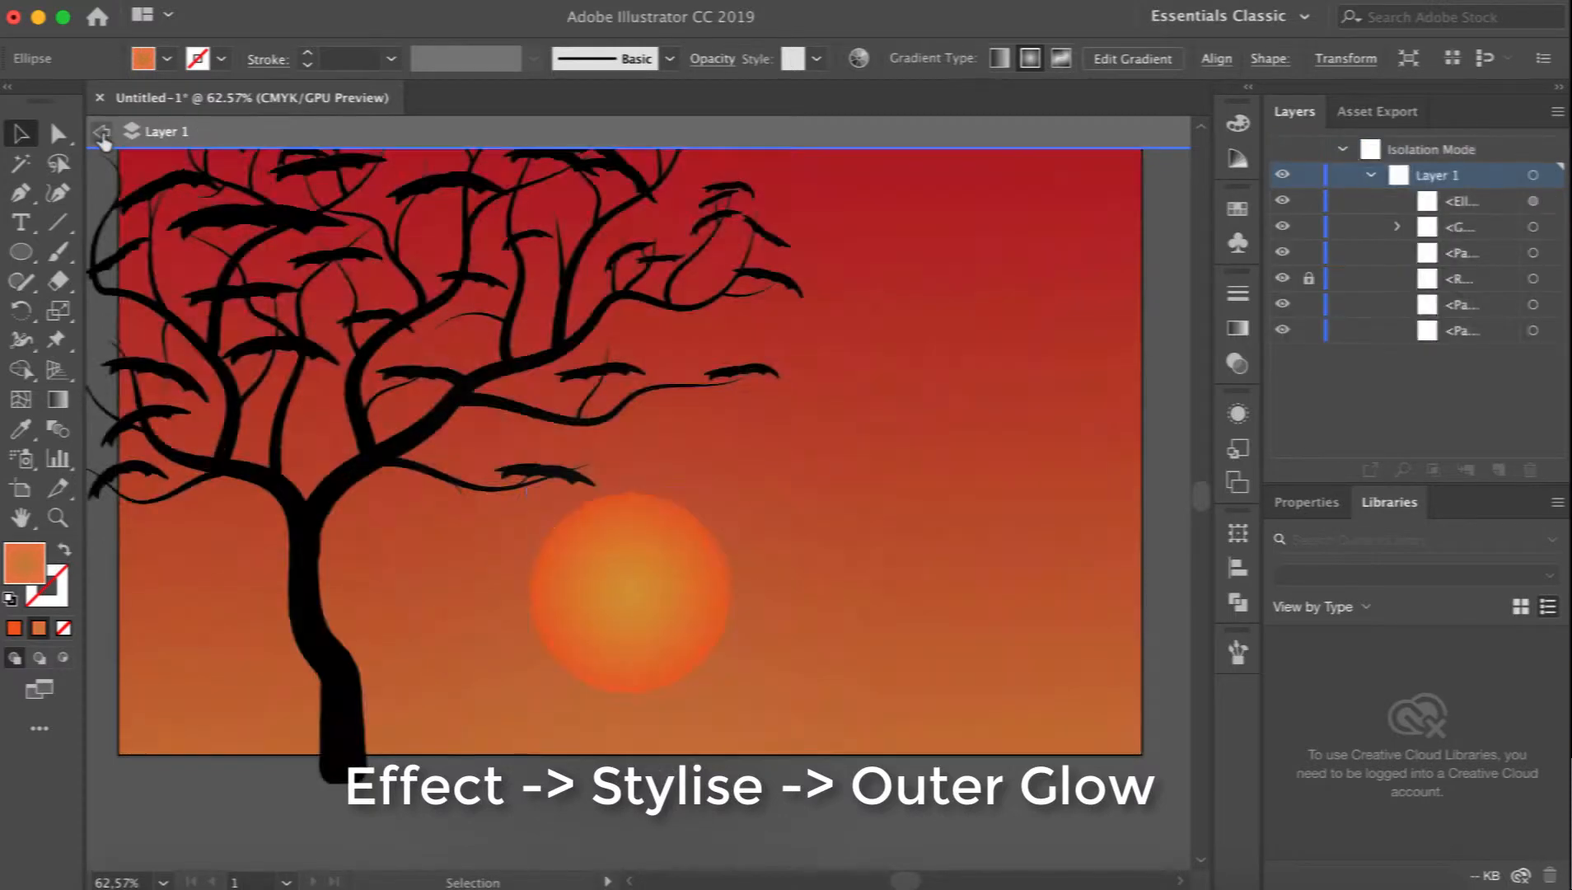
drag(225, 278, 939, 553)
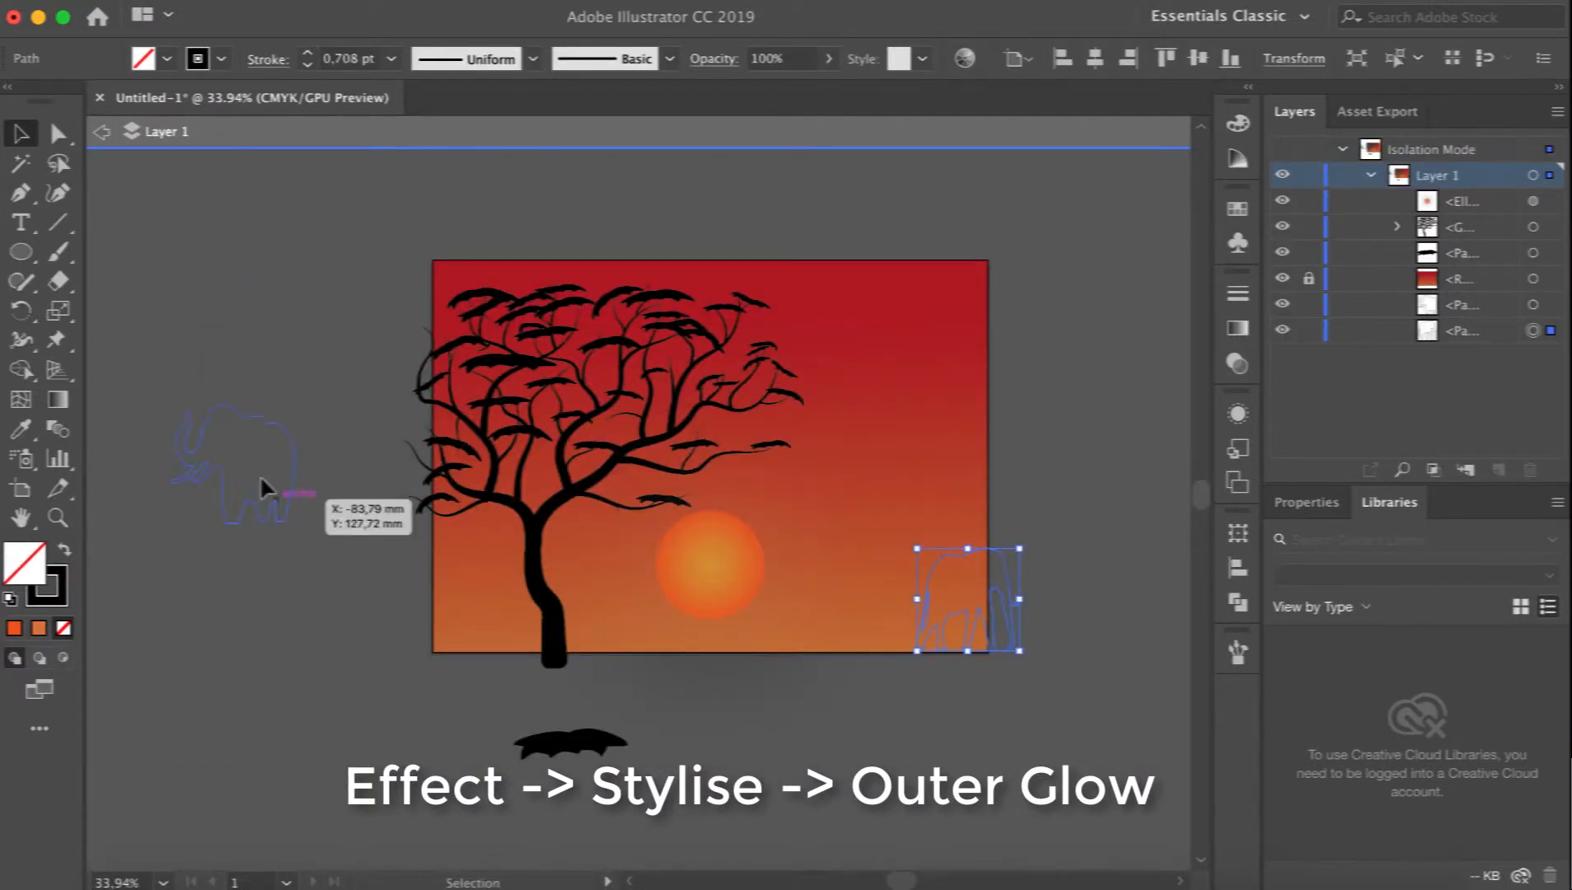
drag(236, 413, 973, 451)
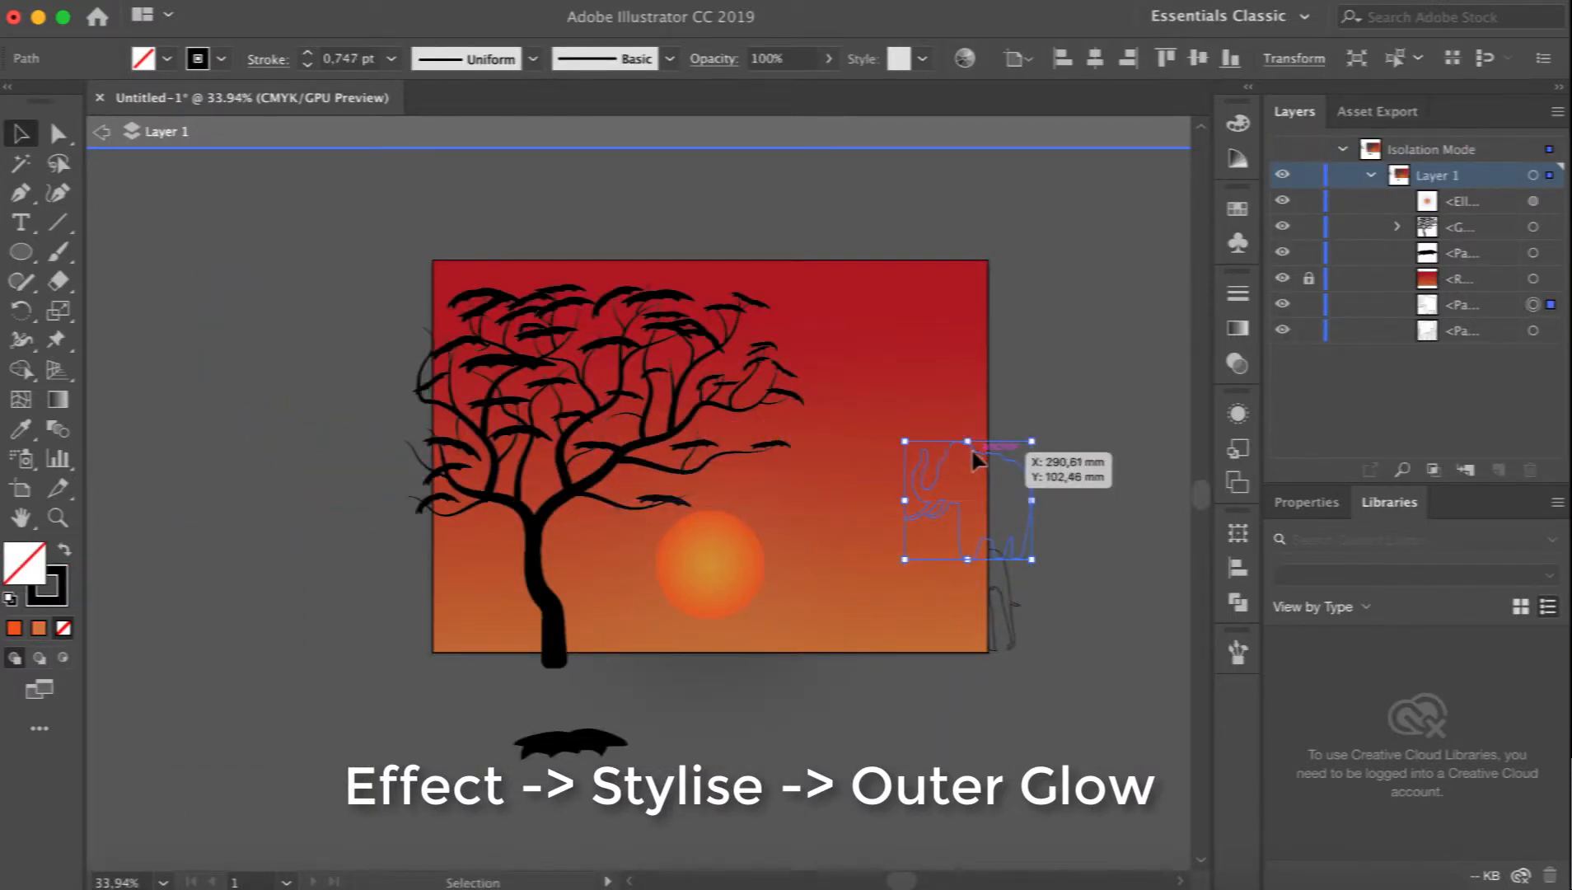
Bring both elephant outlines to the front of the stacking order and clear the selection.
shift+click(1005, 593)
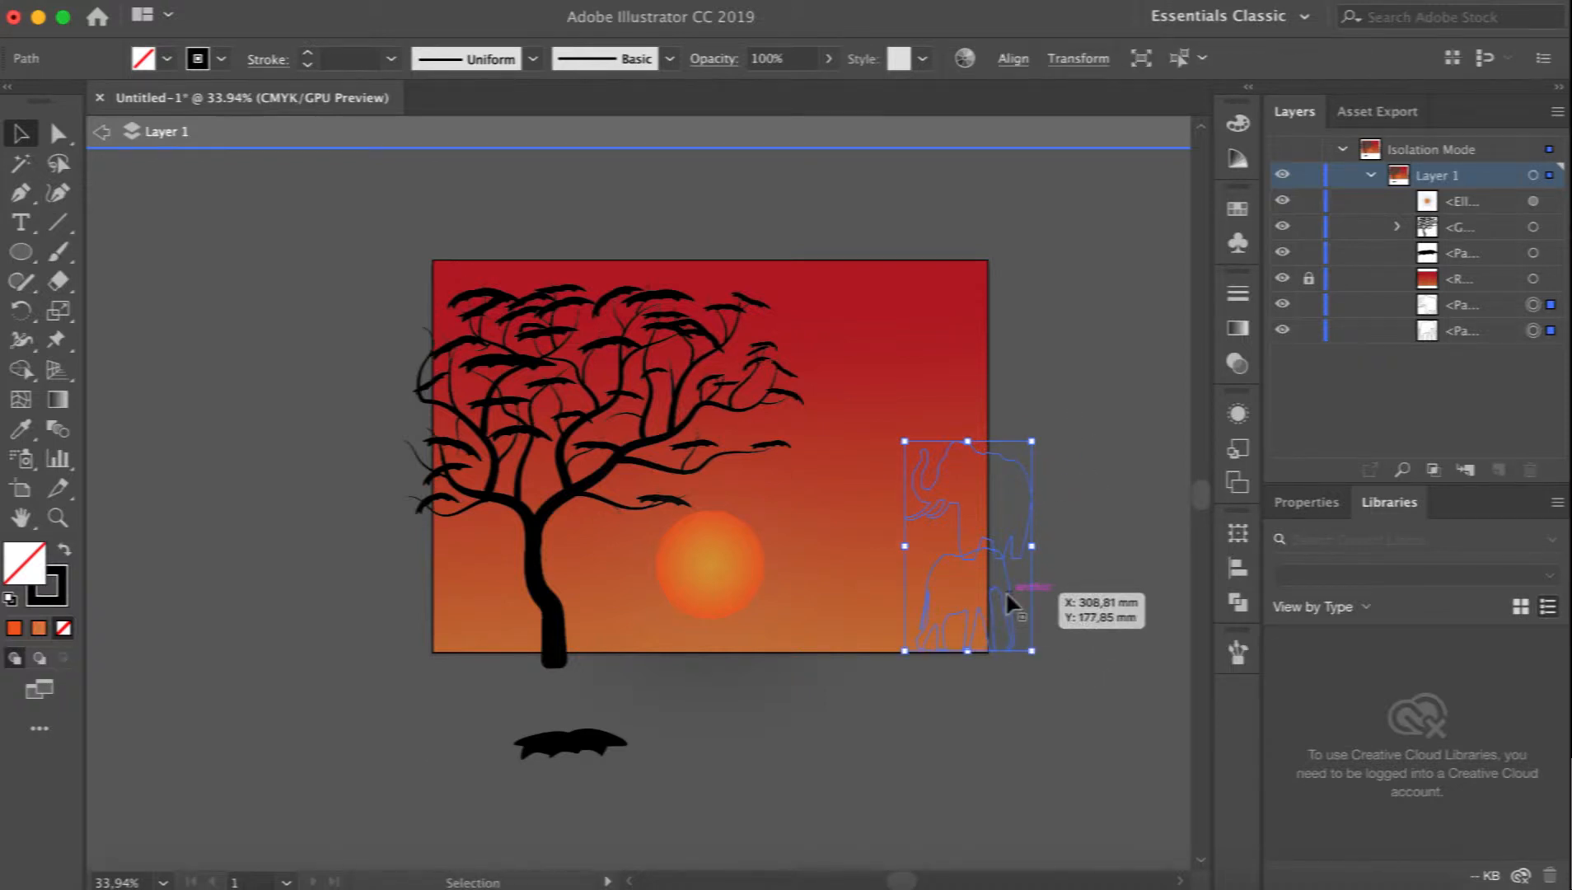
right_click(1006, 597)
mouse_move(1065, 773)
click(1318, 760)
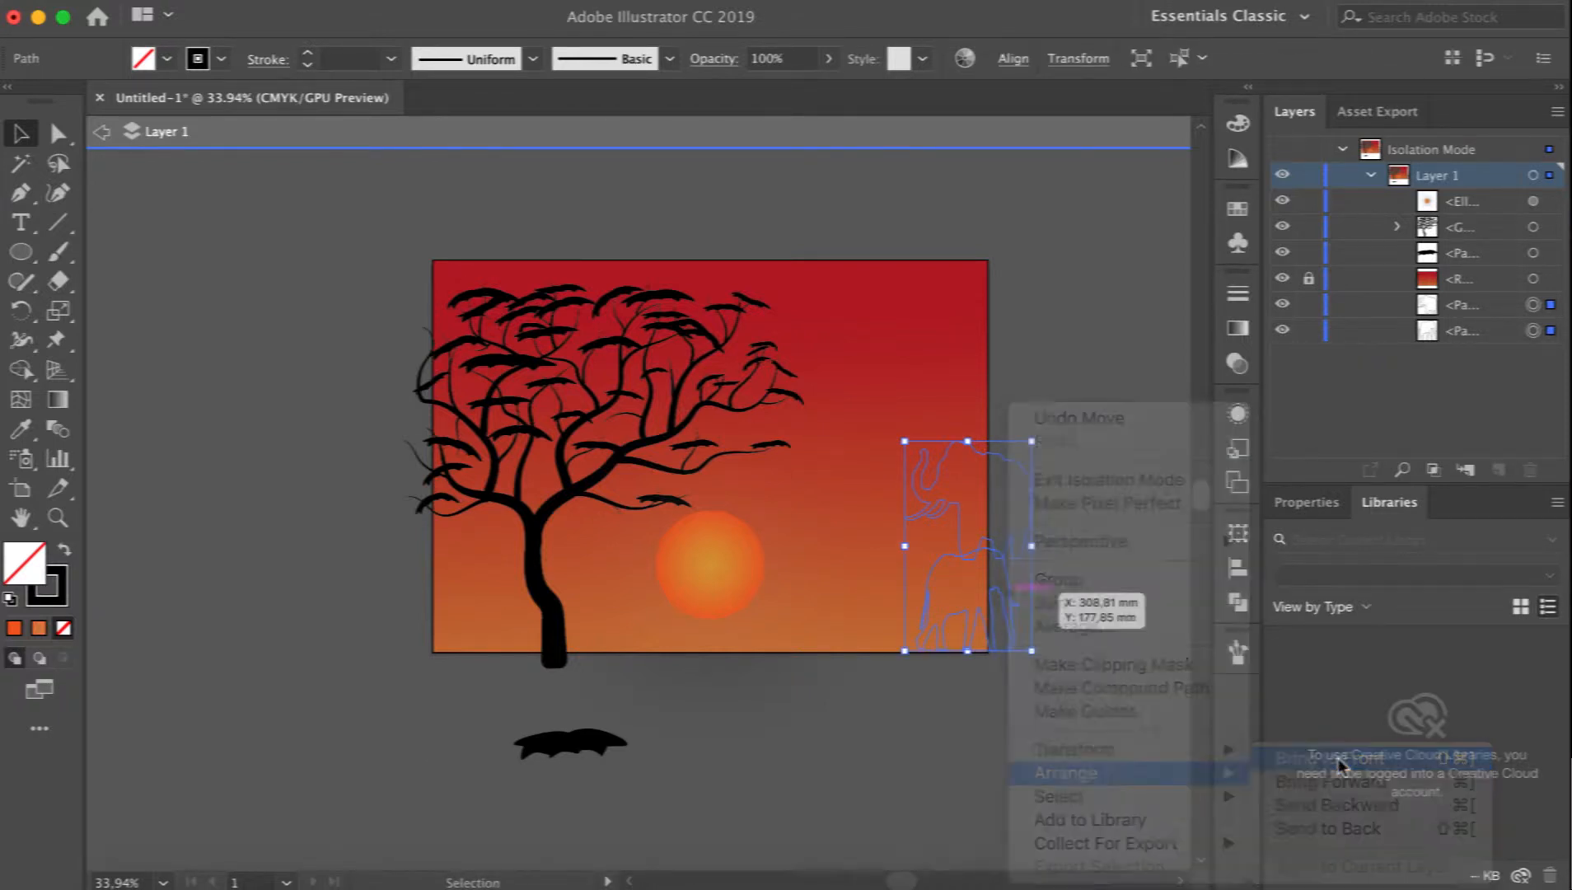
click(947, 578)
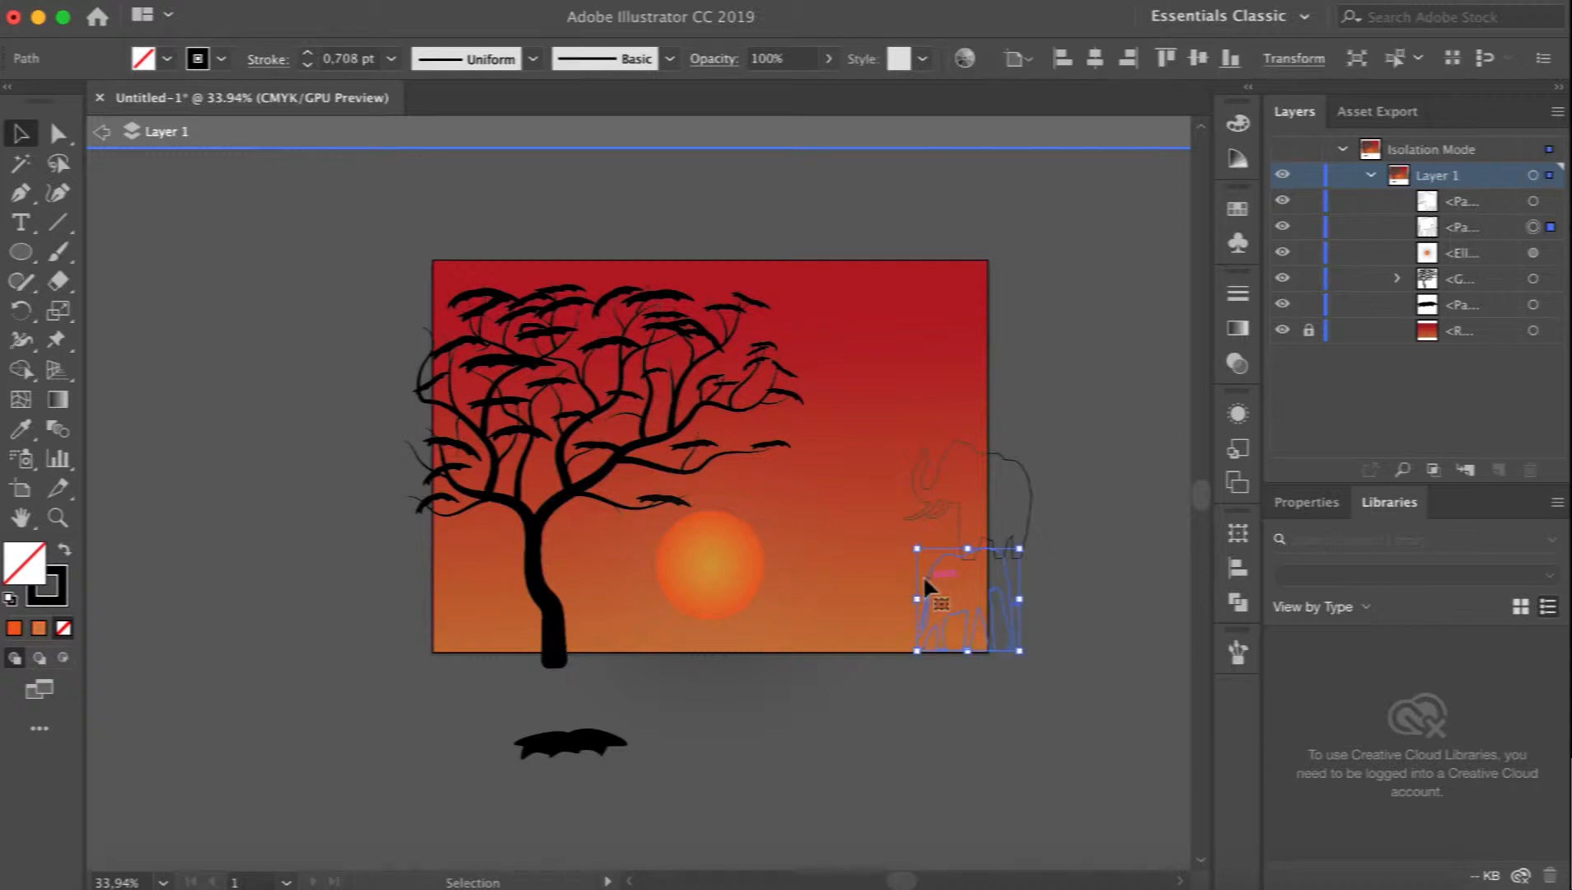
click(1038, 538)
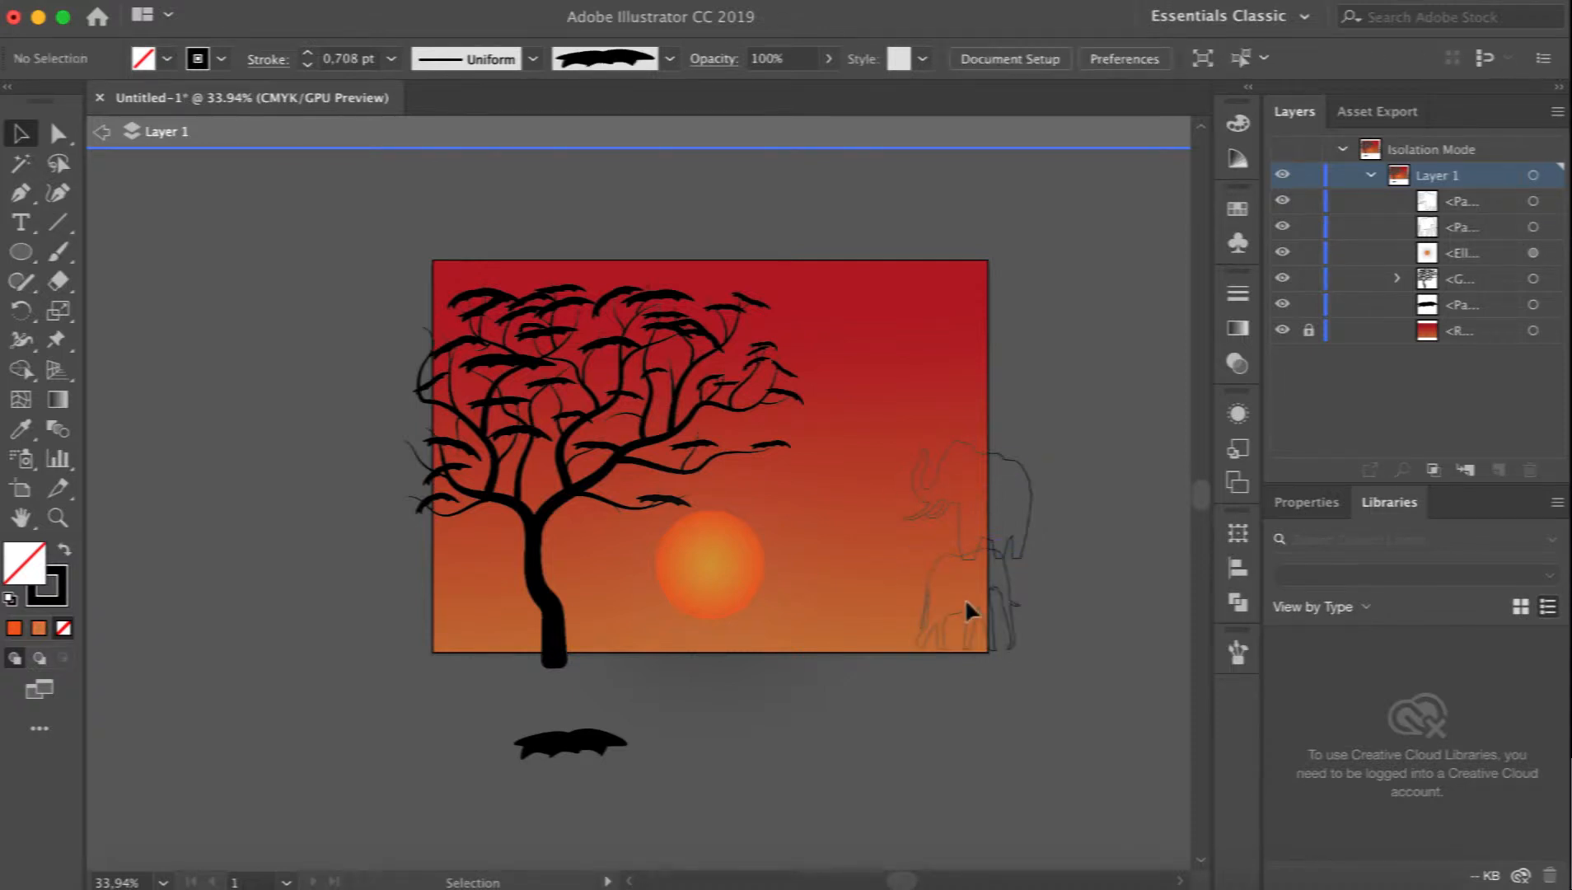
Move the raised-trunk elephant left and down so that it lies fully on the background.
scroll(966, 598, up, 5)
scroll(966, 598, up, 3)
drag(879, 452, 729, 558)
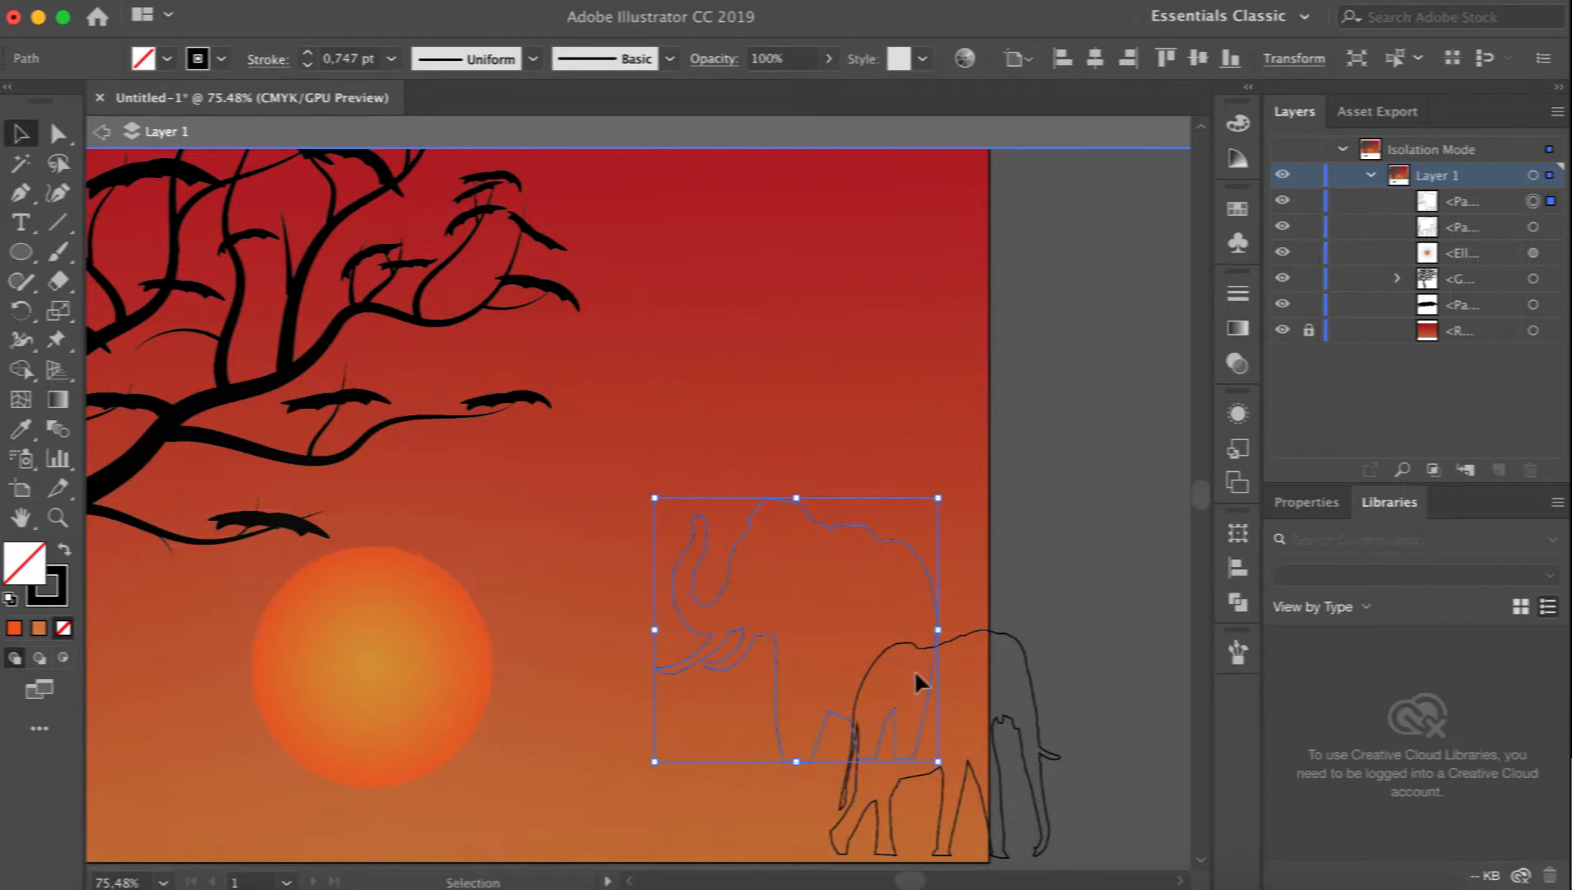
Flip the walking elephant horizontally so it faces the sun, and shrink it near the background's bottom edge.
click(1018, 661)
drag(1063, 746, 579, 742)
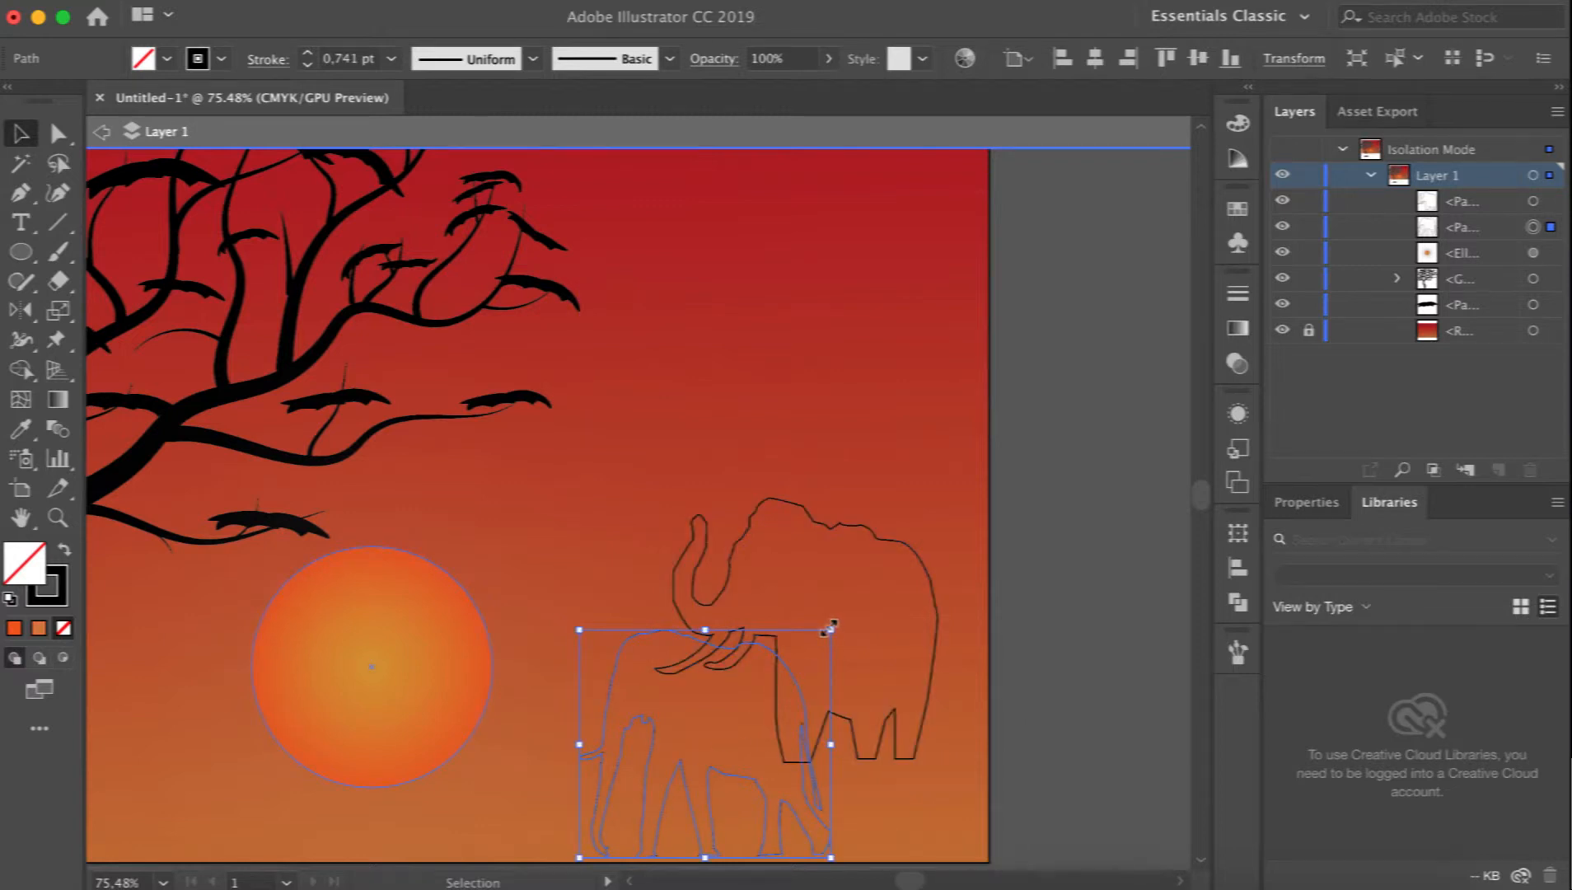
drag(830, 629, 751, 704)
Scale the raised-trunk elephant down proportionally, keeping its lower right corner in place.
click(781, 512)
click(779, 509)
click(776, 498)
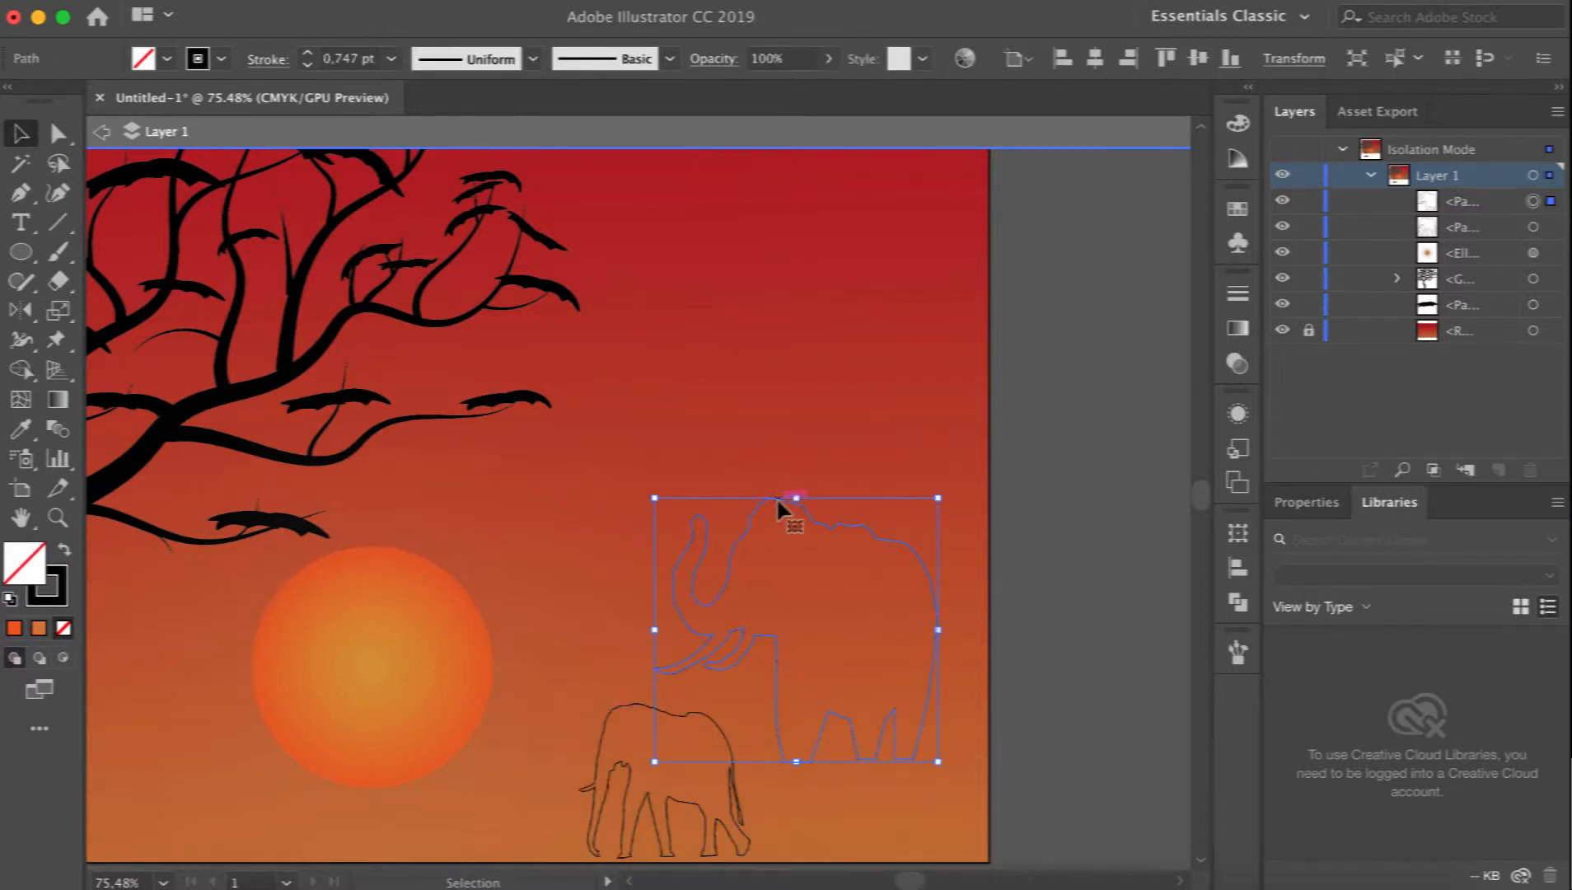
drag(653, 496, 709, 574)
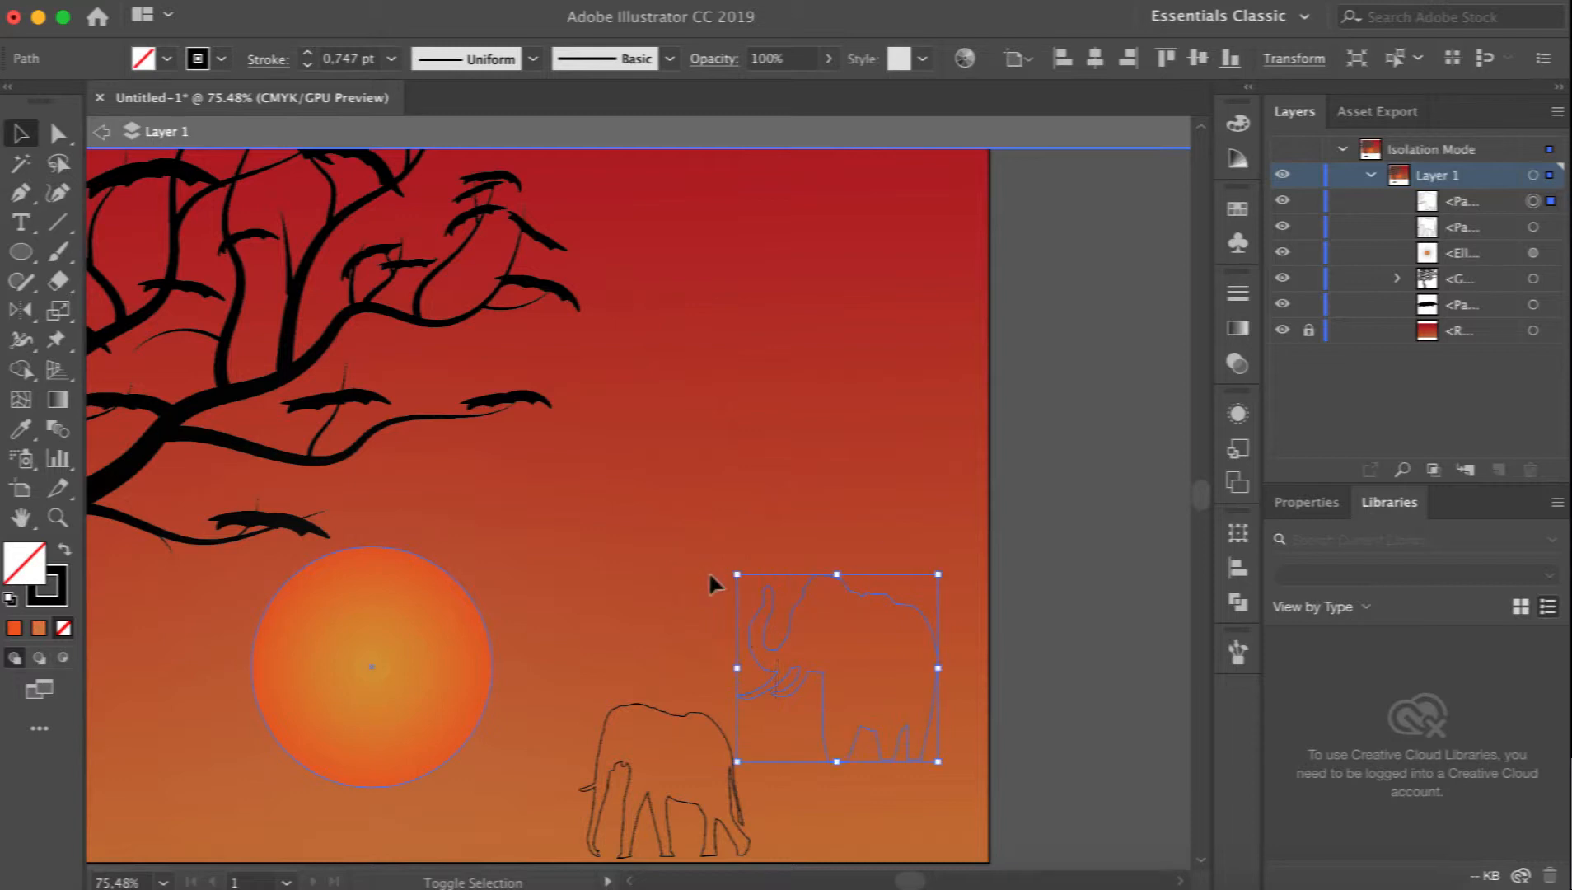
Raise the walking elephant slightly and move the raised-trunk elephant down beside it, just above the background's bottom edge.
click(667, 752)
click(655, 709)
drag(655, 709, 653, 690)
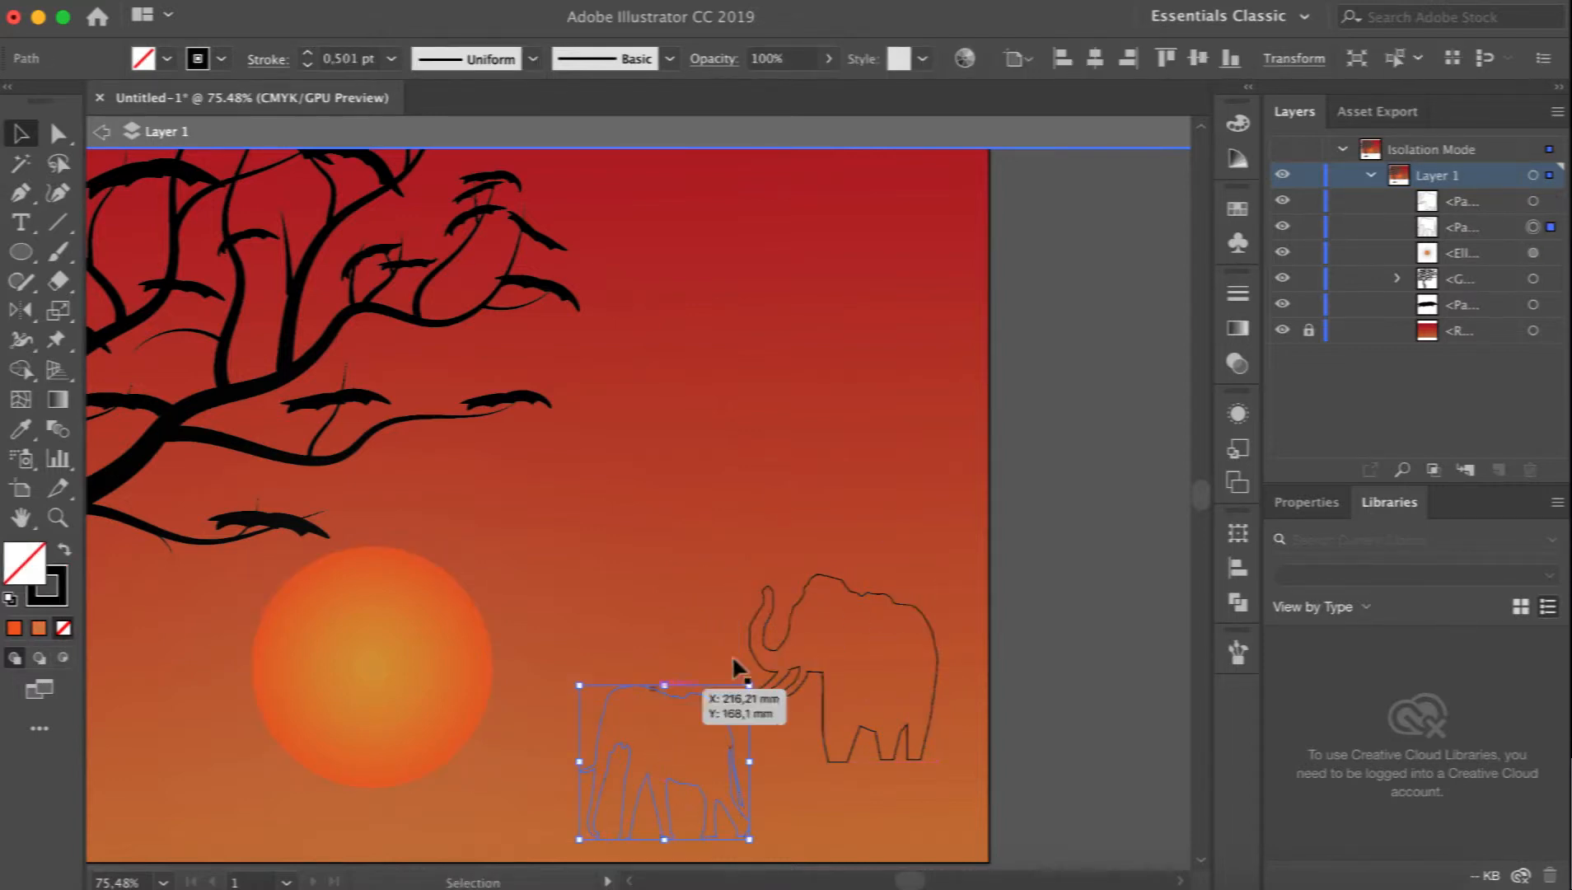
drag(861, 591, 866, 681)
Shrink the raised-trunk elephant to about the walking elephant's size and nudge it right, just behind the other's tail.
click(690, 730)
click(876, 760)
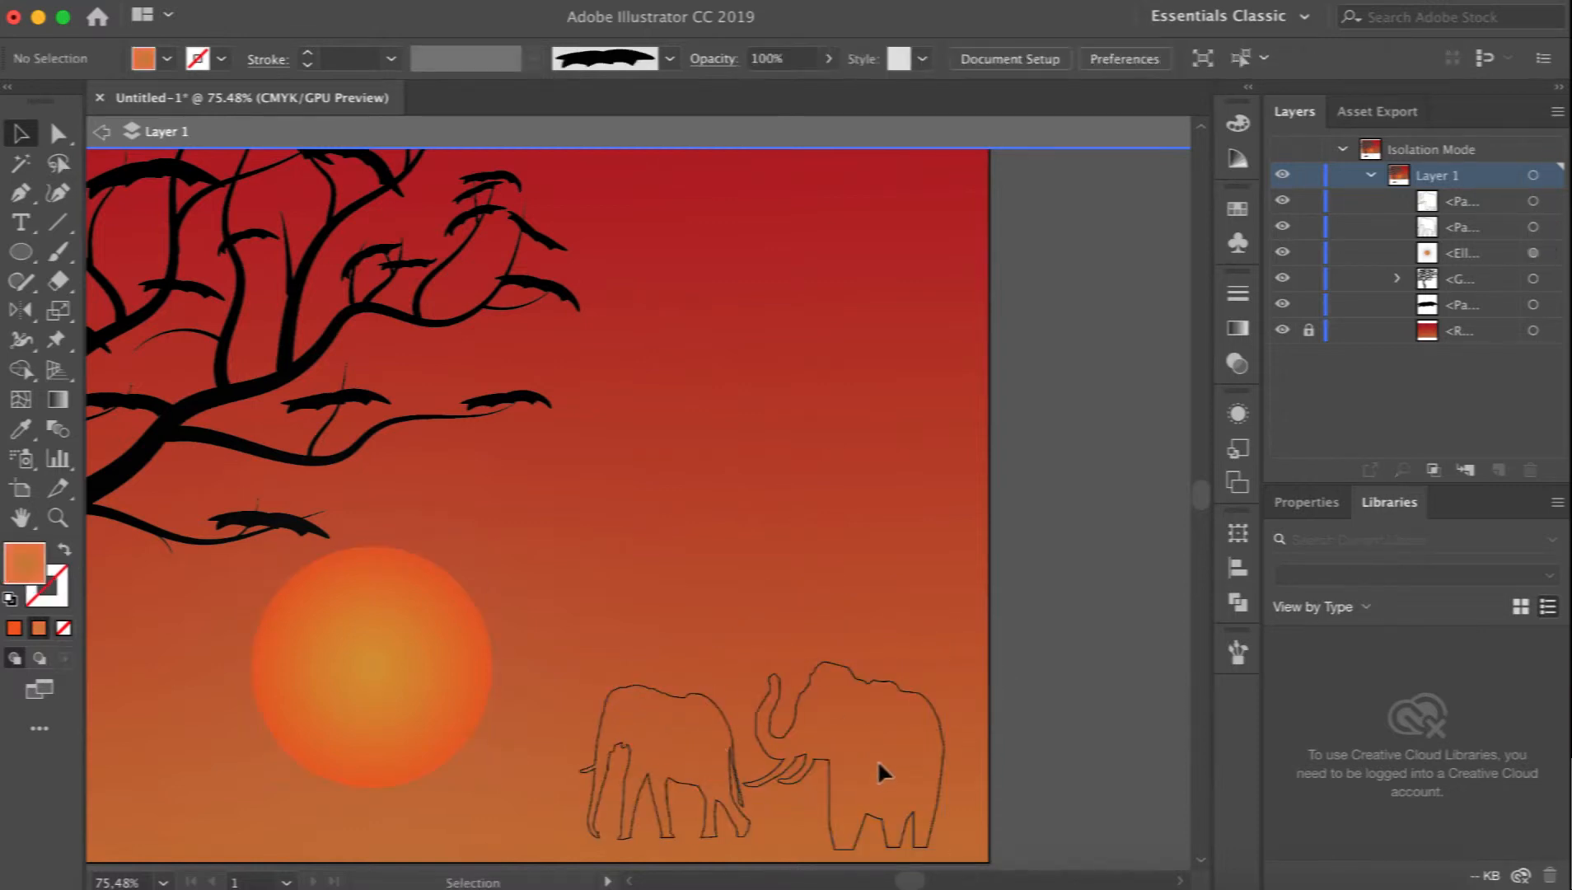
click(868, 679)
click(646, 692)
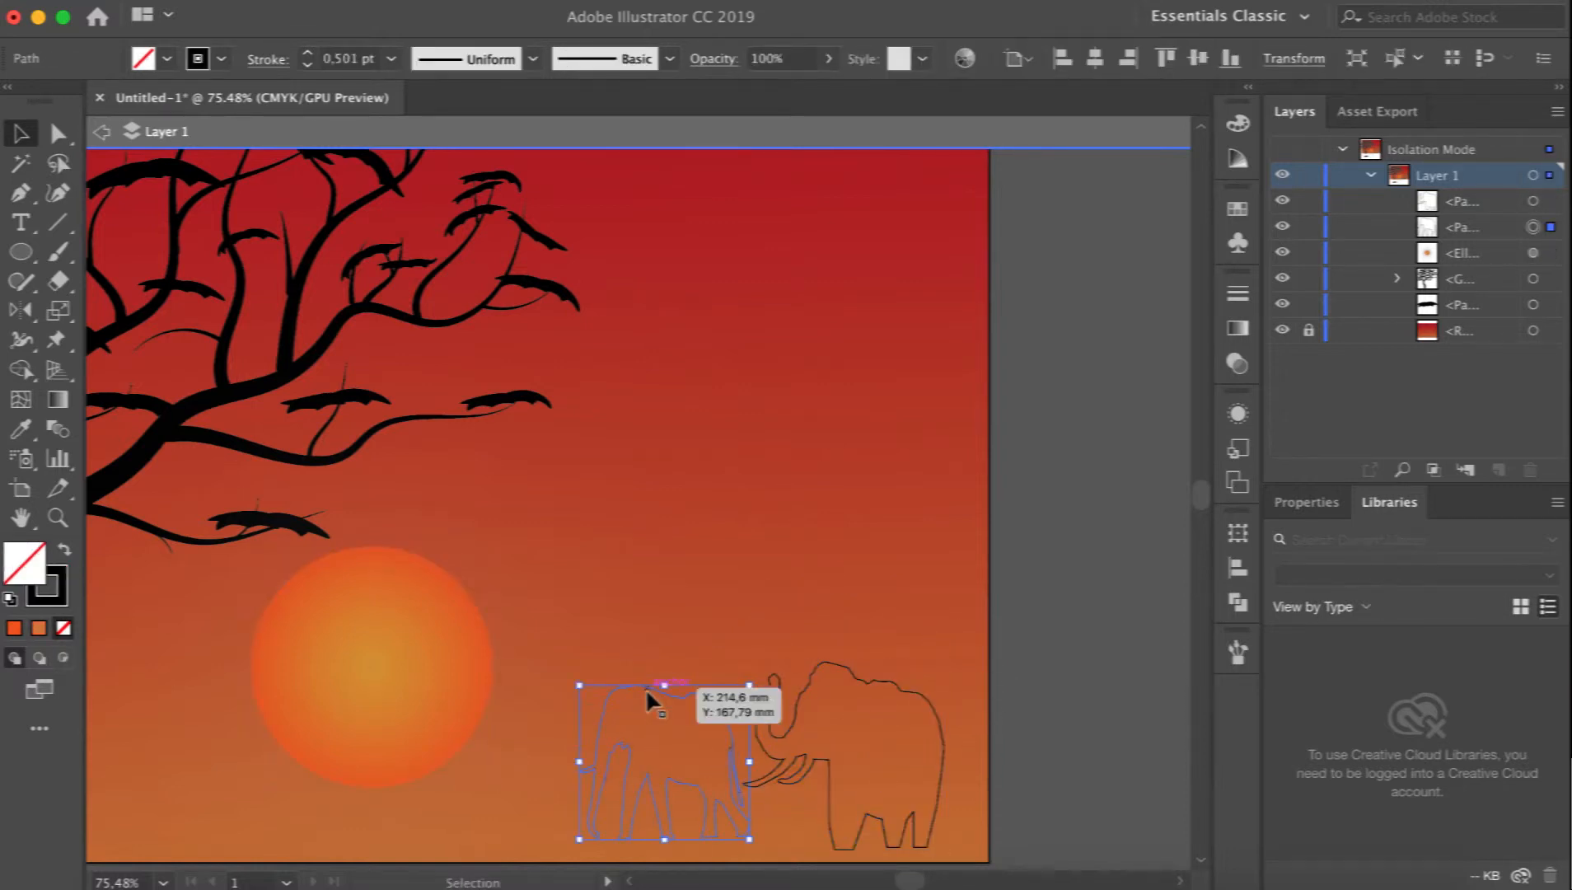
click(910, 661)
drag(944, 661, 914, 692)
key(Right)
key(Right)
key(Right)
key(Right)
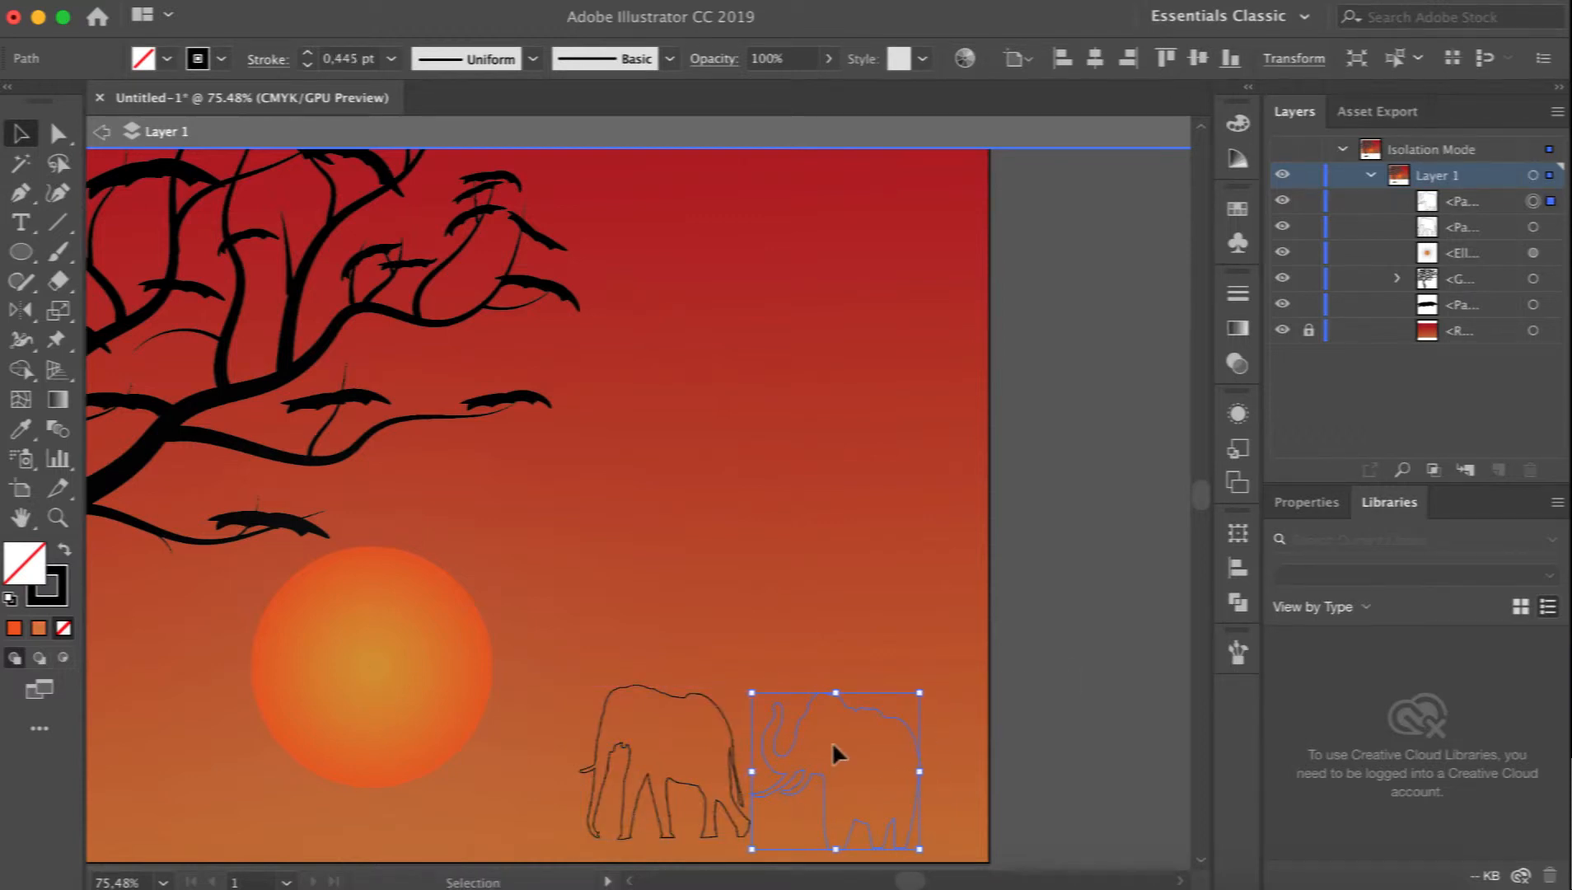
Fill the walking elephant with black.
click(461, 718)
click(589, 745)
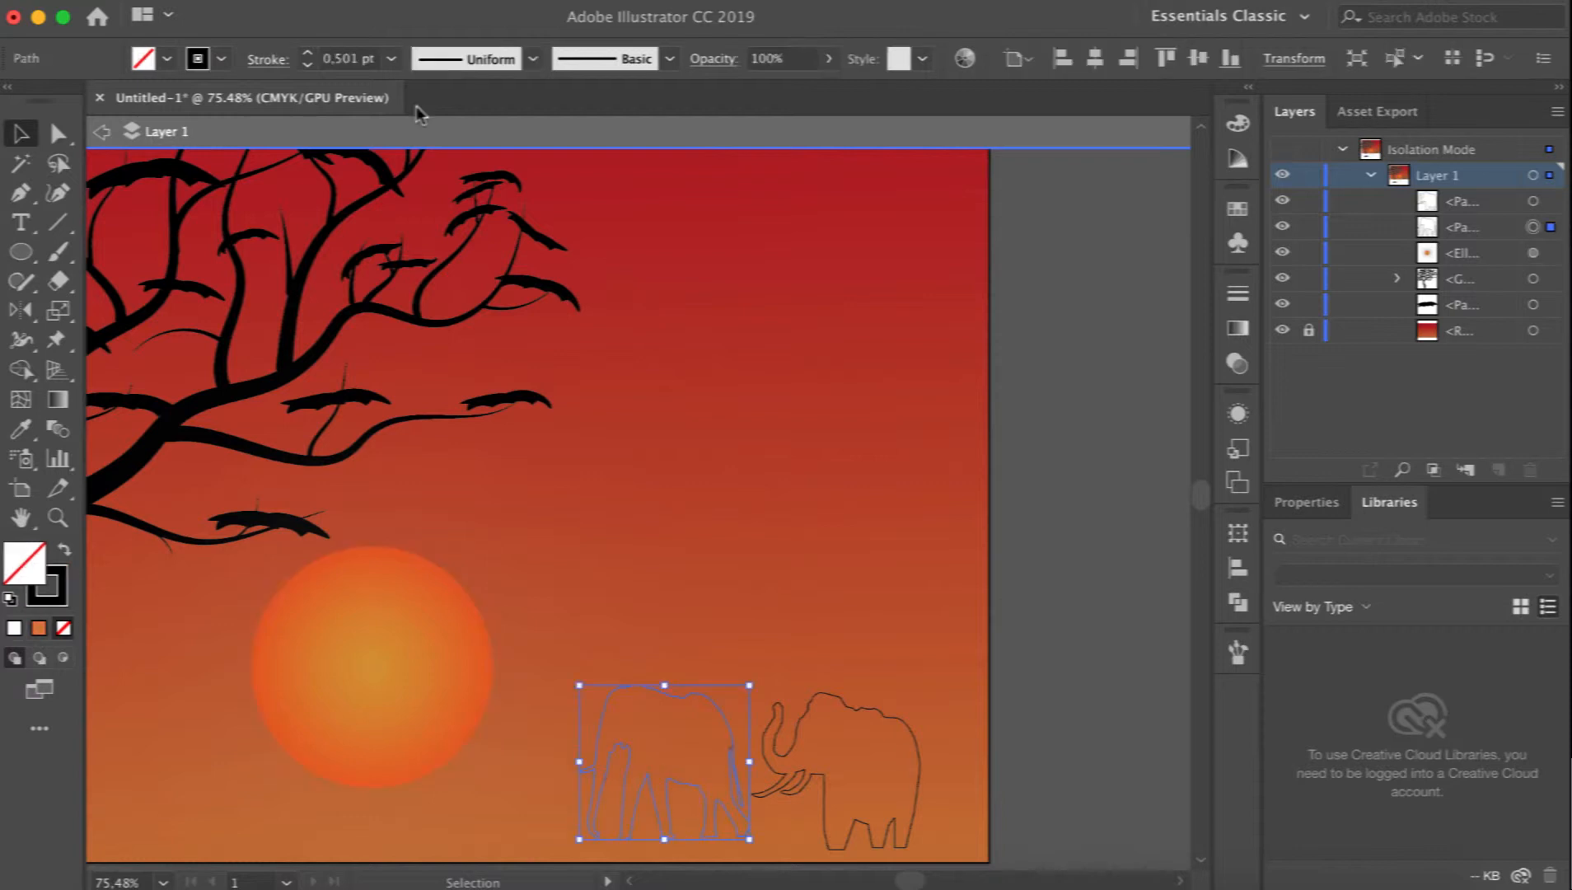
click(167, 59)
click(62, 102)
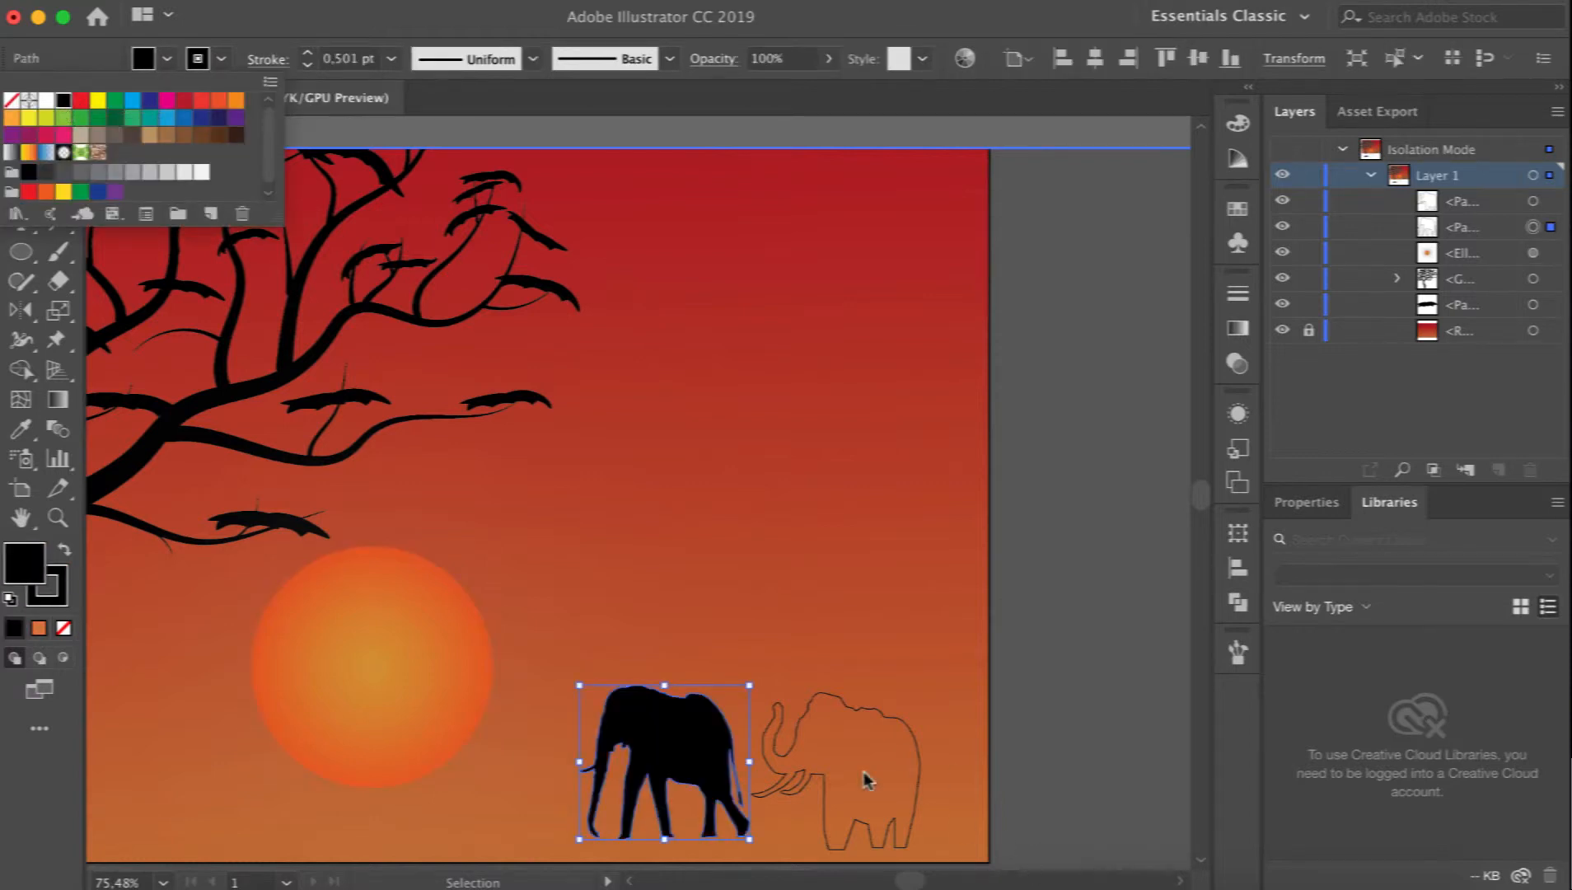
Fill the raised-trunk elephant with black, remove its stroke, and leave isolation mode.
click(836, 742)
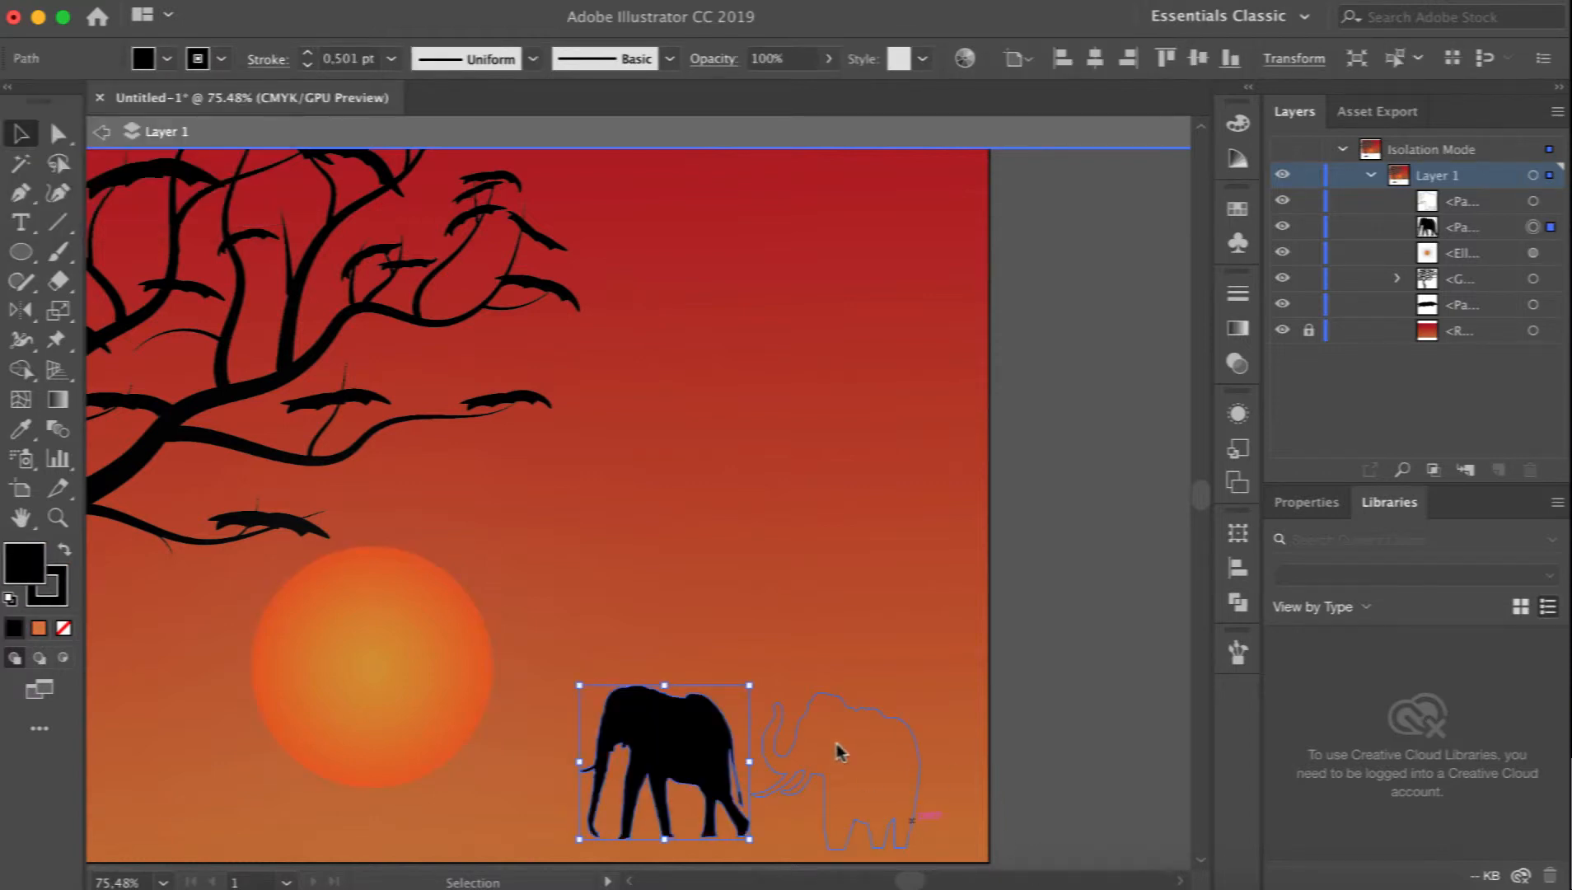
click(830, 699)
click(166, 58)
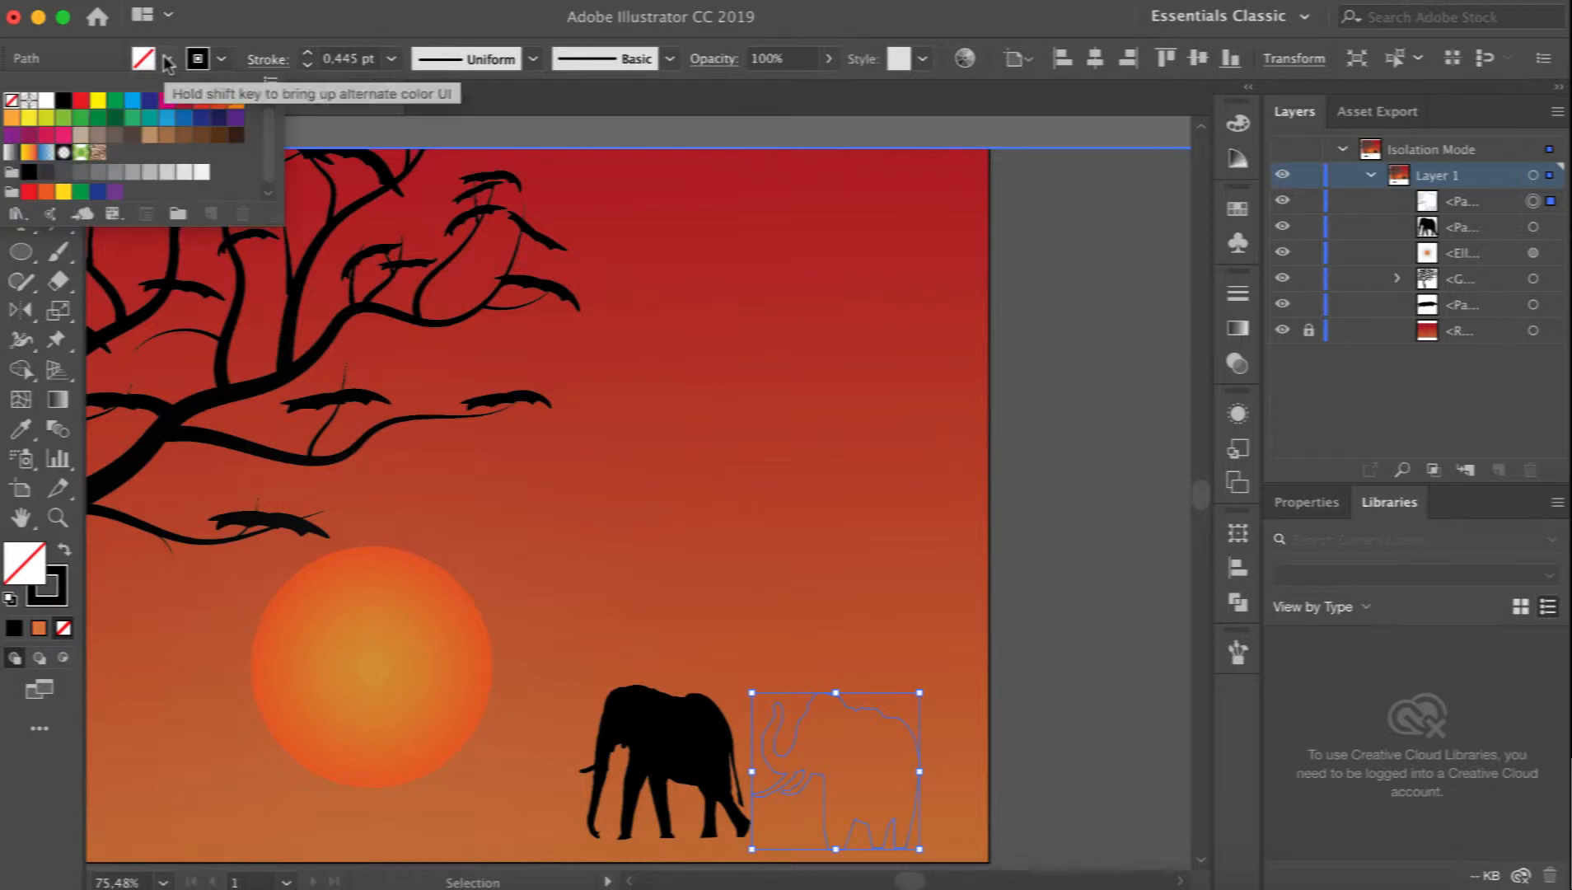
click(63, 101)
click(224, 64)
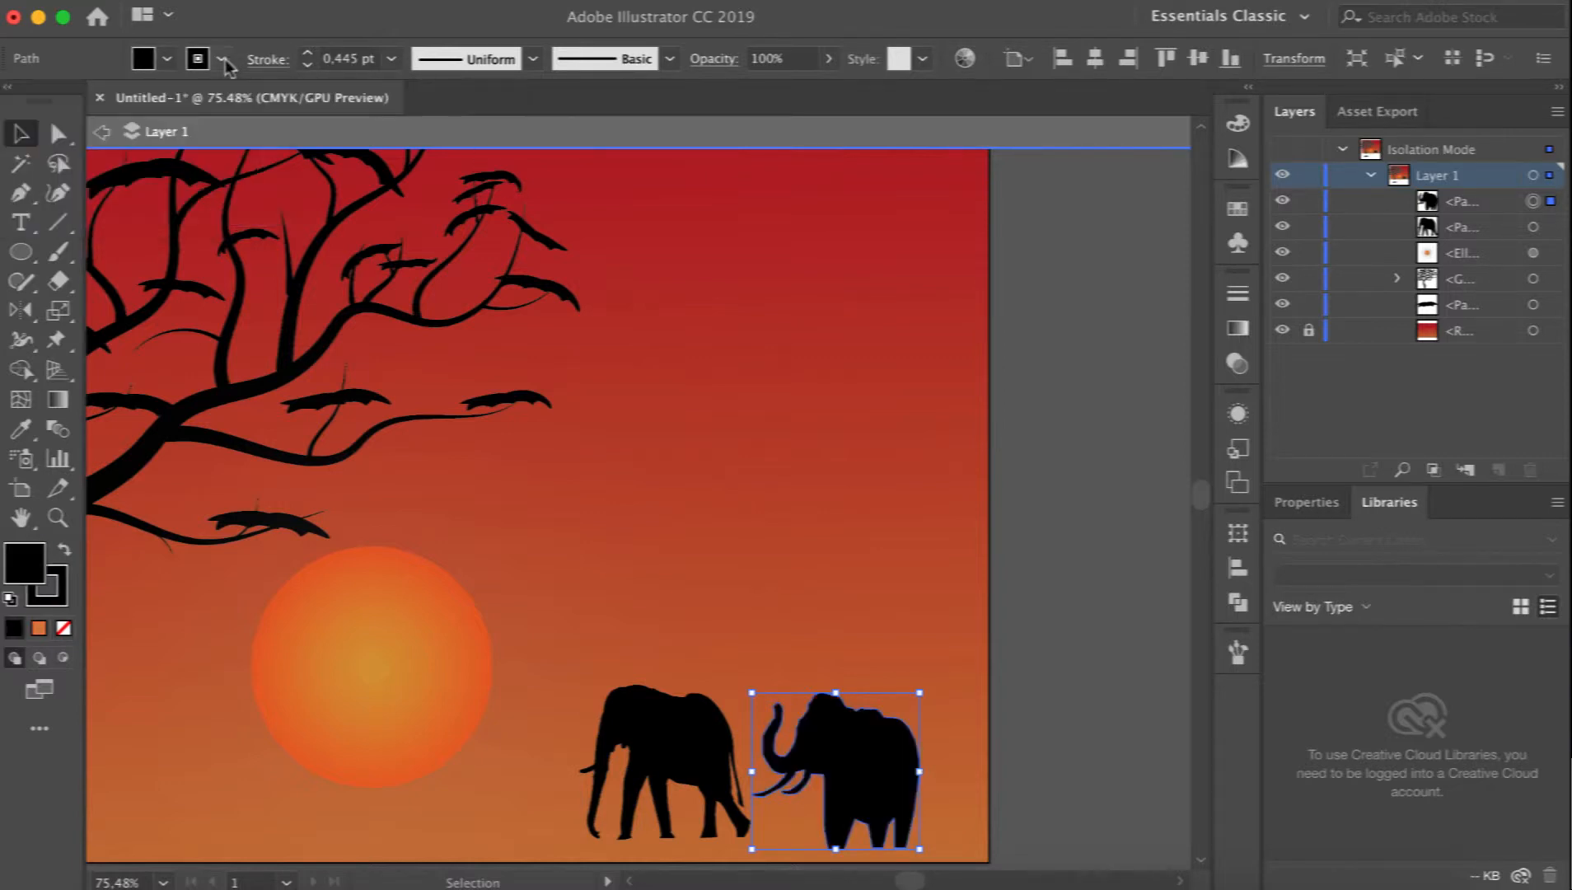
click(219, 64)
click(11, 101)
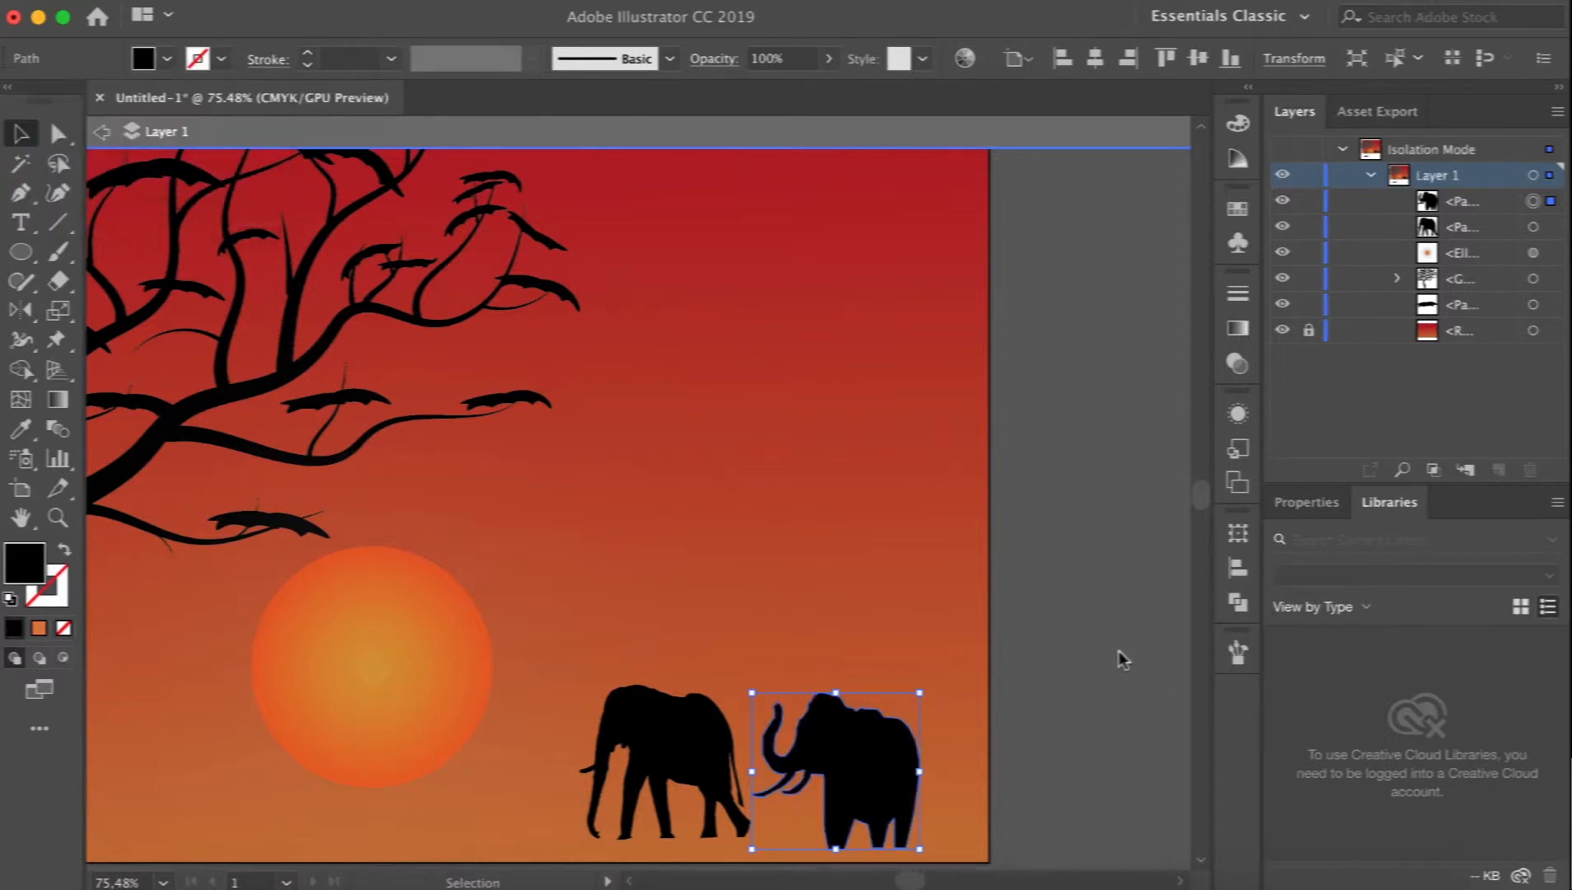
click(99, 132)
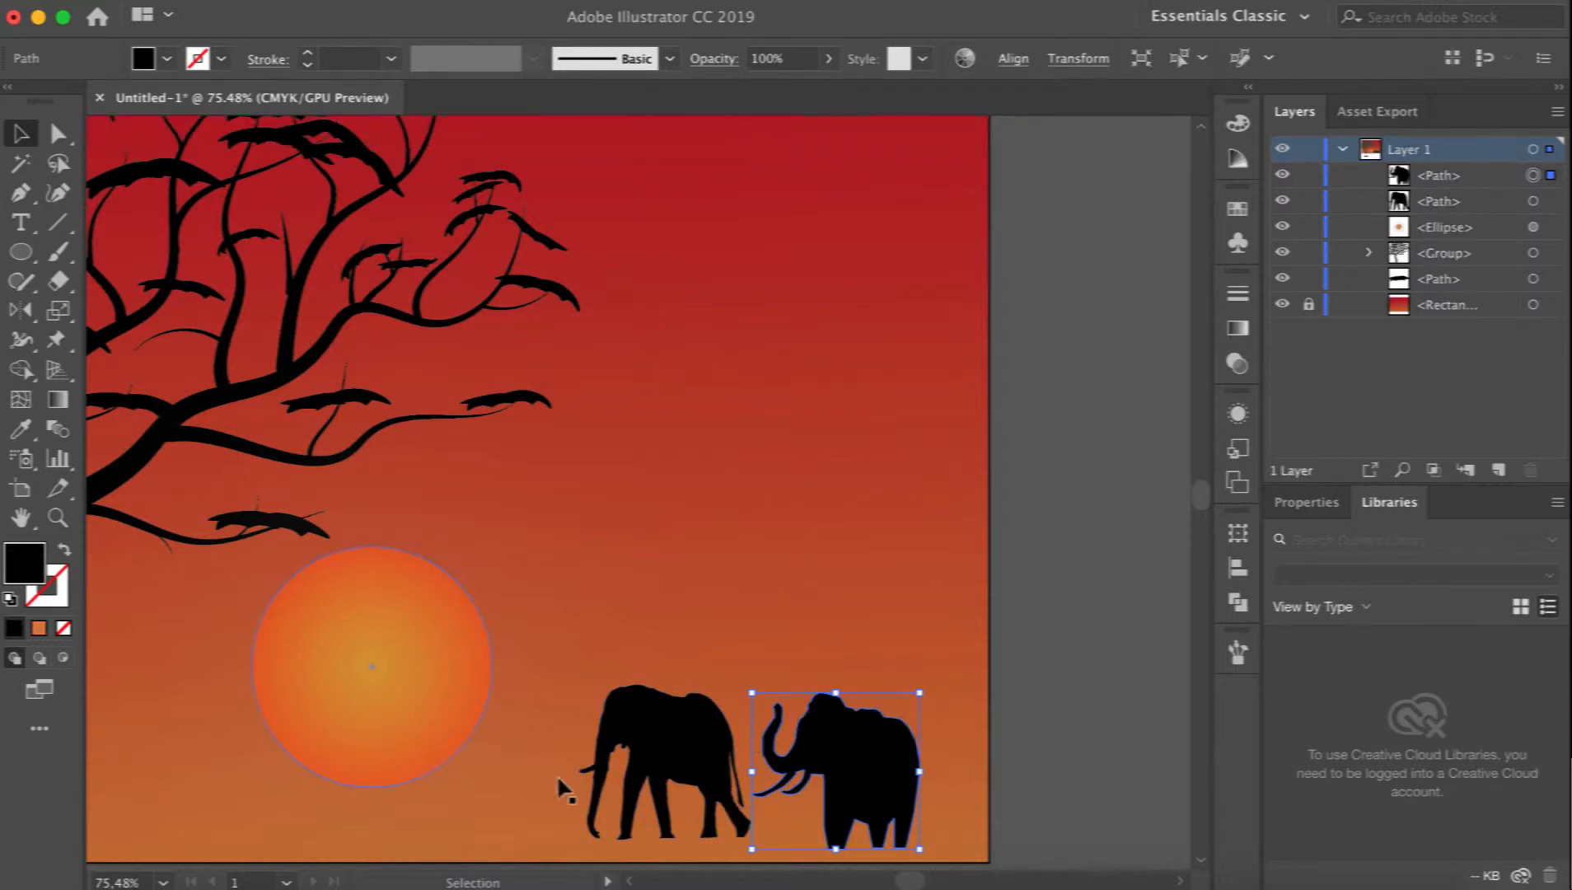
Remove the stroke from the walking elephant.
click(669, 752)
click(221, 60)
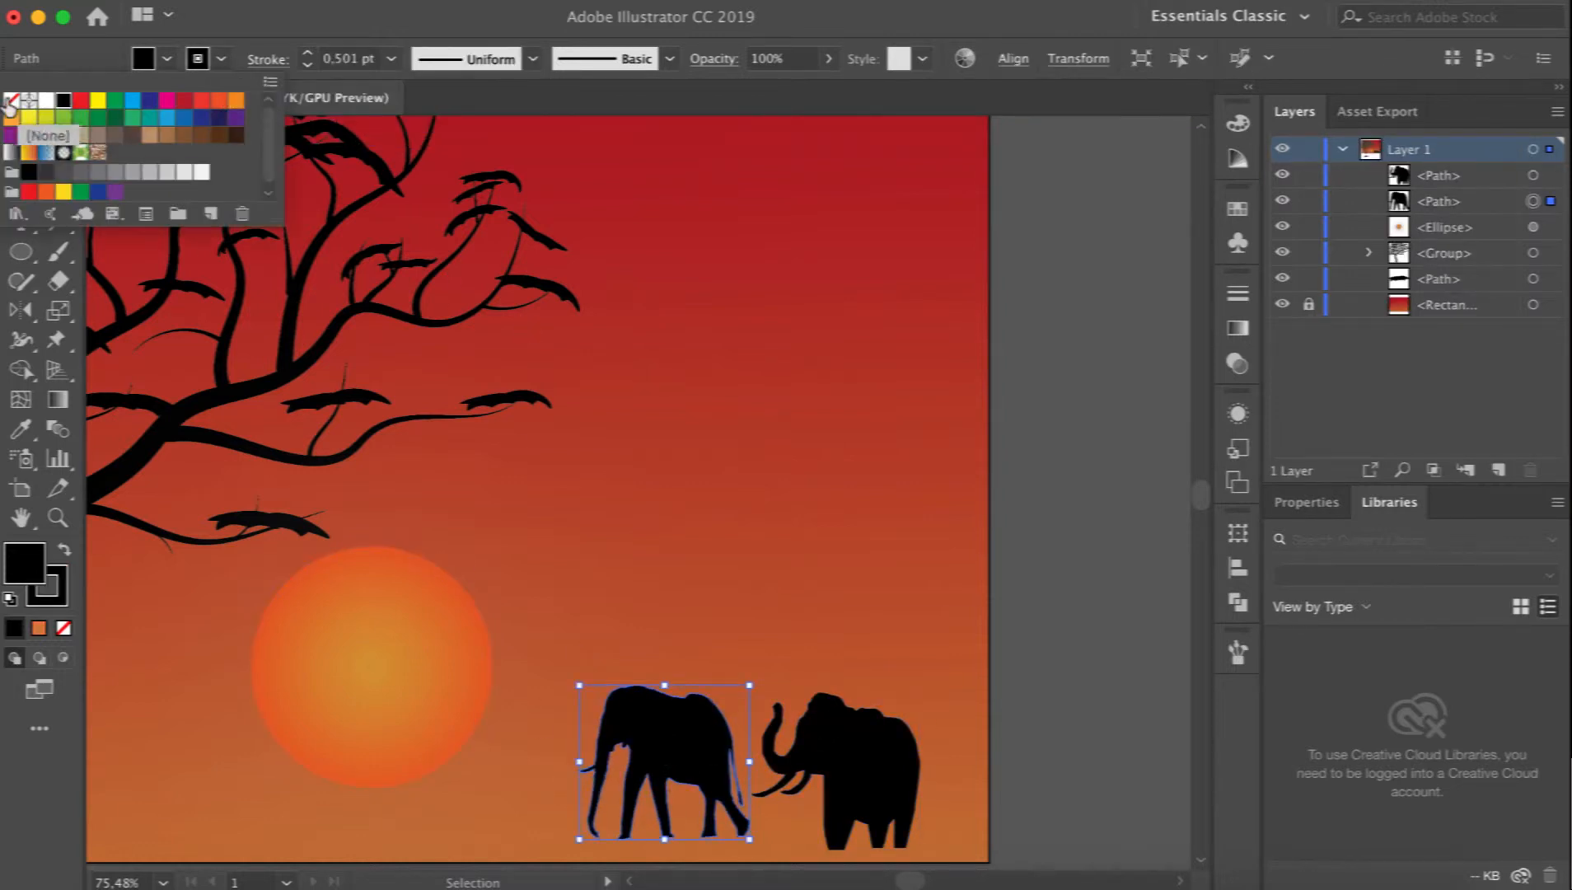
click(10, 103)
click(1031, 624)
Move the walking elephant and the raised-trunk elephant slightly down toward the background's bottom edge.
click(859, 795)
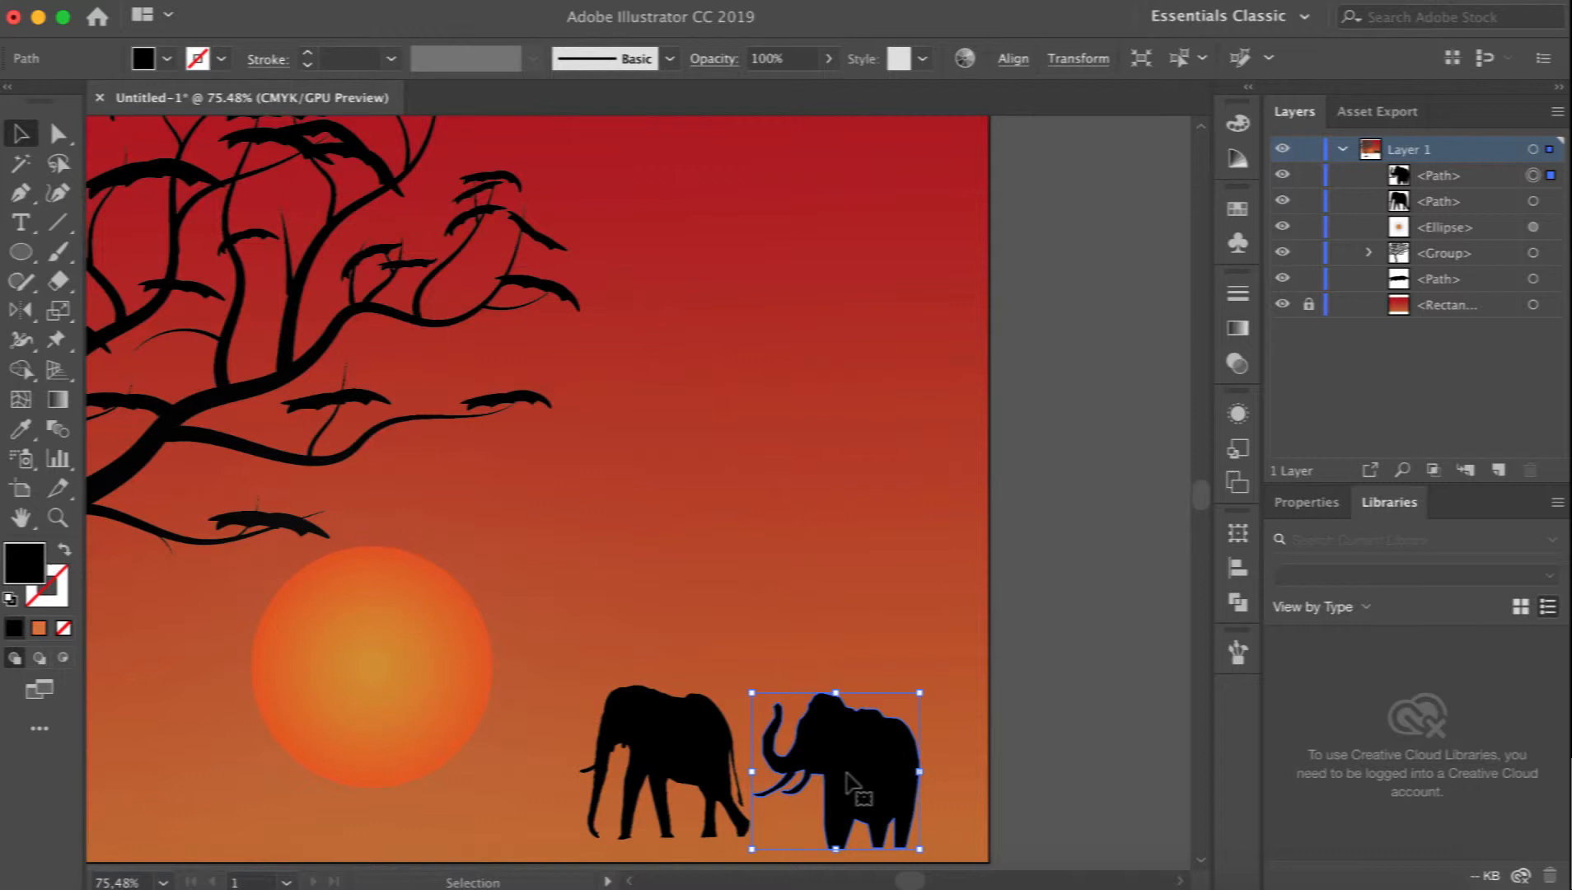
click(641, 747)
drag(655, 741, 656, 764)
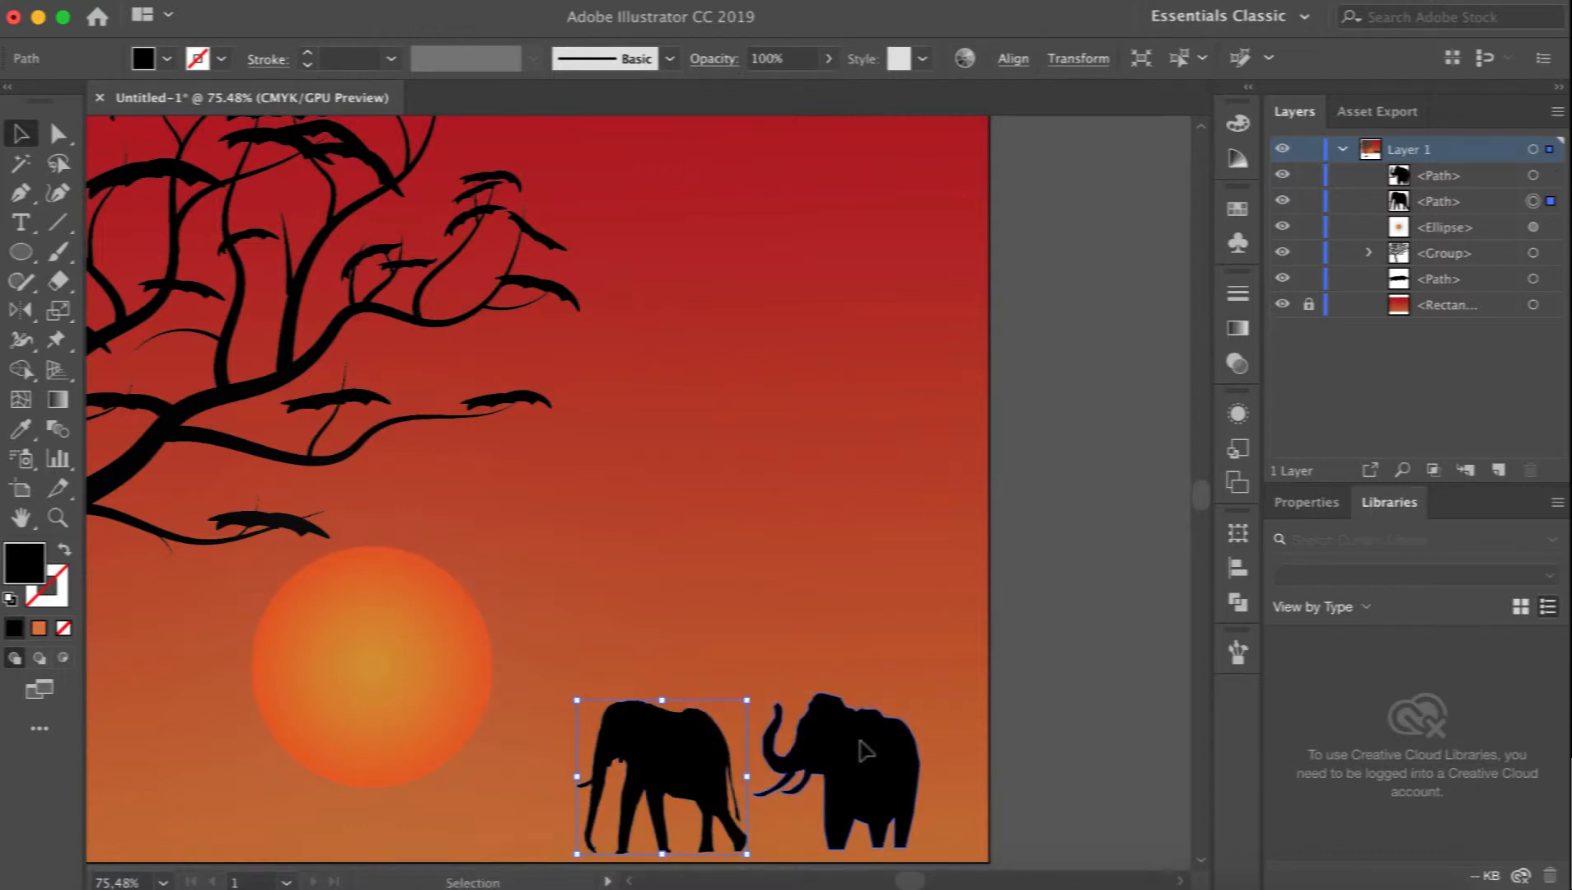
drag(860, 746, 861, 766)
click(1108, 673)
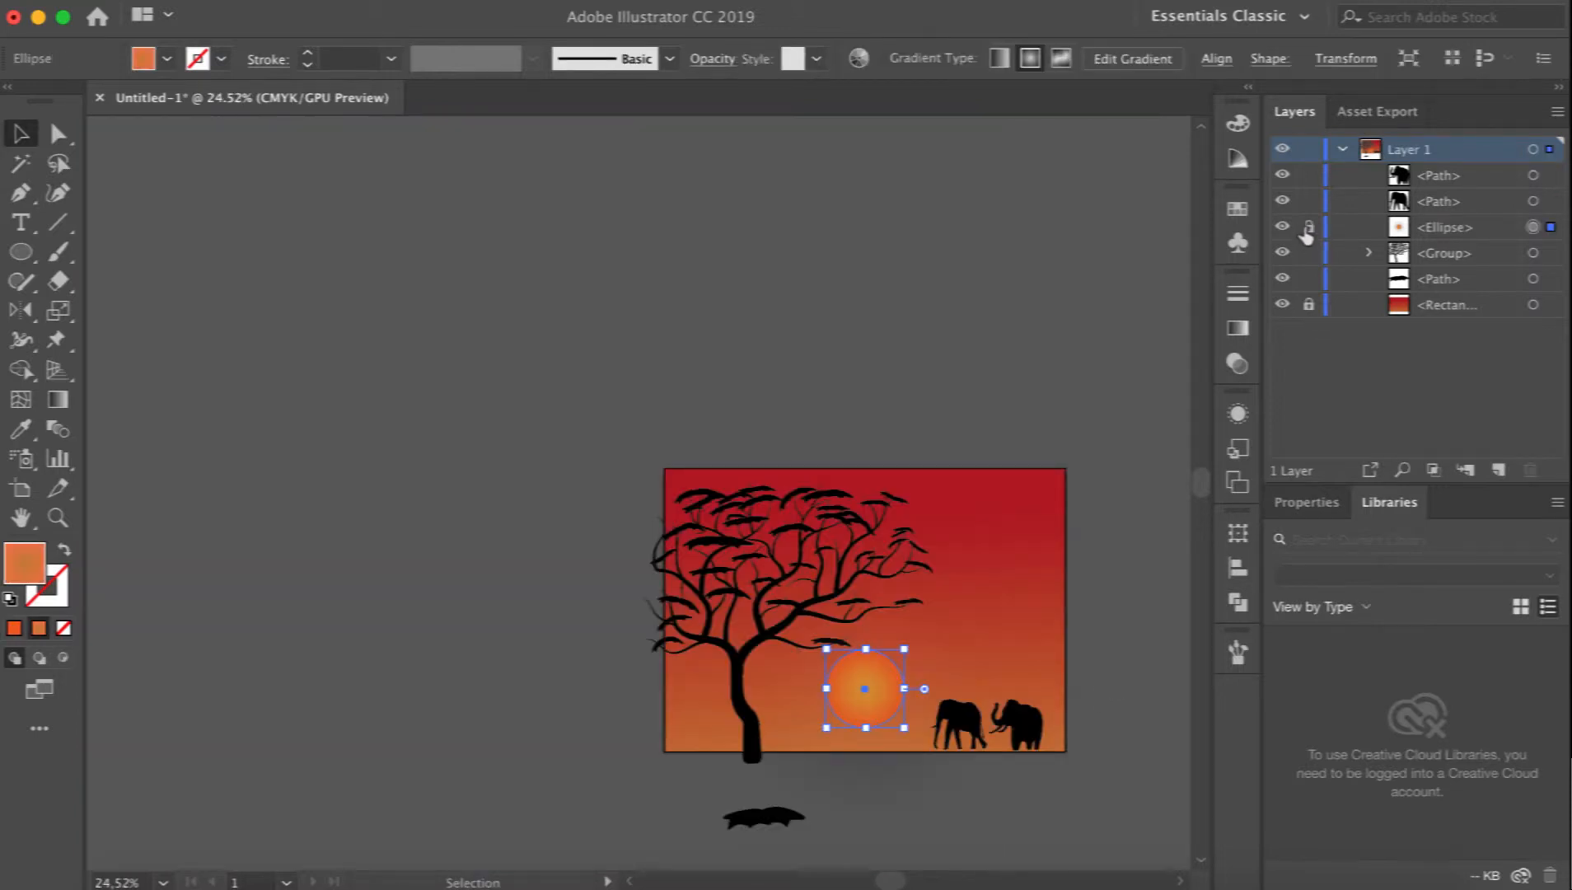
Lock the sun and nudge the tree down so its trunk extends farther past the background's bottom edge.
click(1308, 228)
click(746, 659)
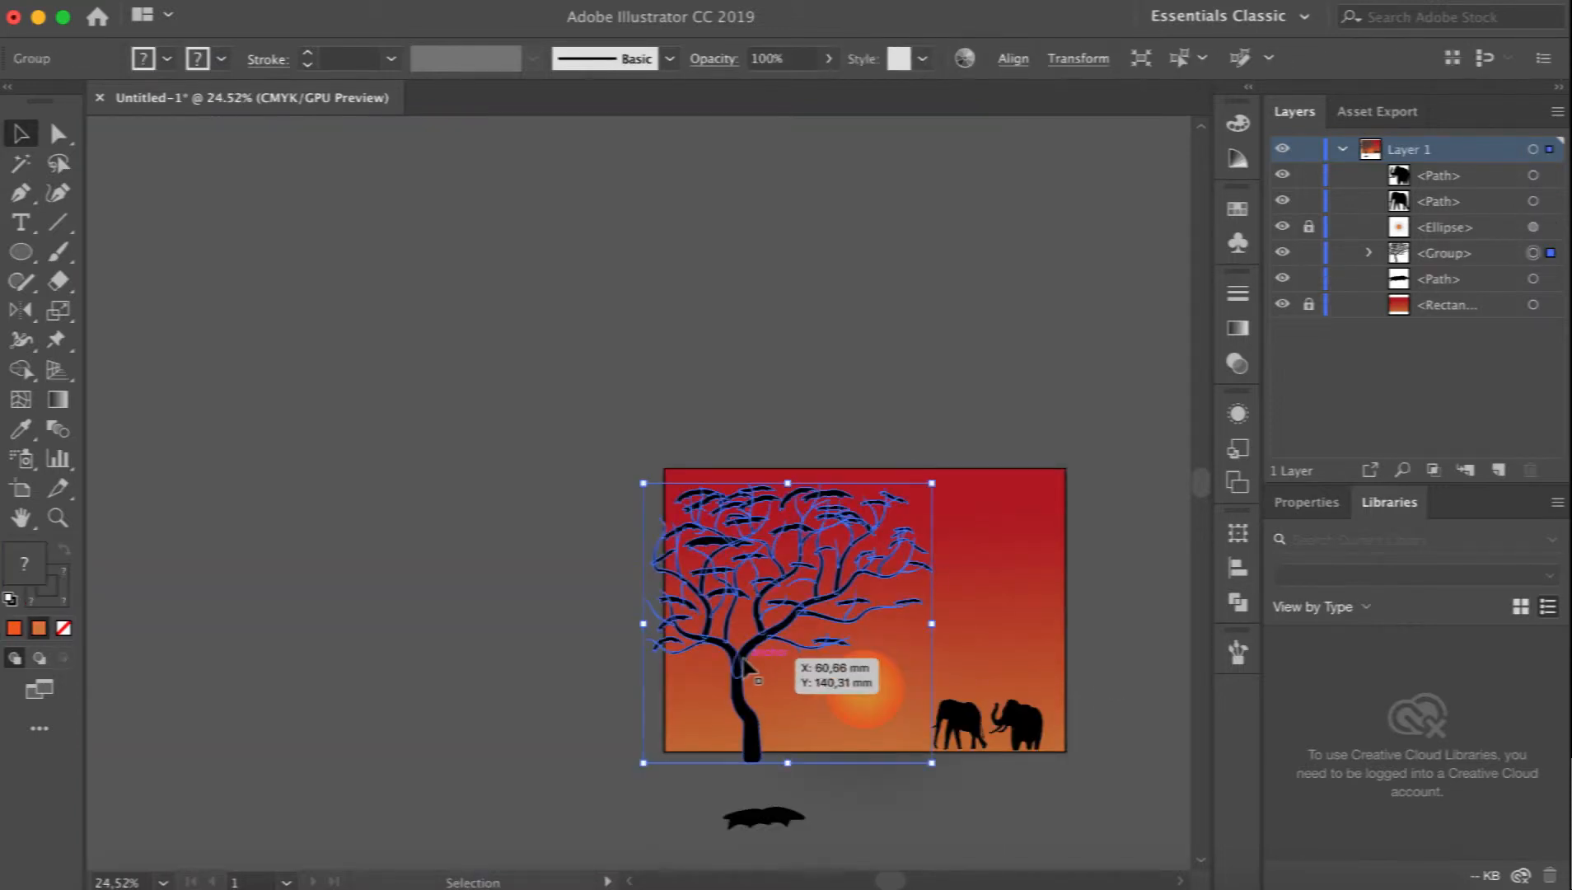
key(Down)
key(Down)
key(Down)
key(Down)
key(Down)
key(Down)
key(Down)
key(Down)
key(Down)
key(Down)
key(Down)
key(Down)
key(Down)
key(Down)
key(Down)
key(Down)
key(Down)
key(Down)
key(Down)
key(Down)
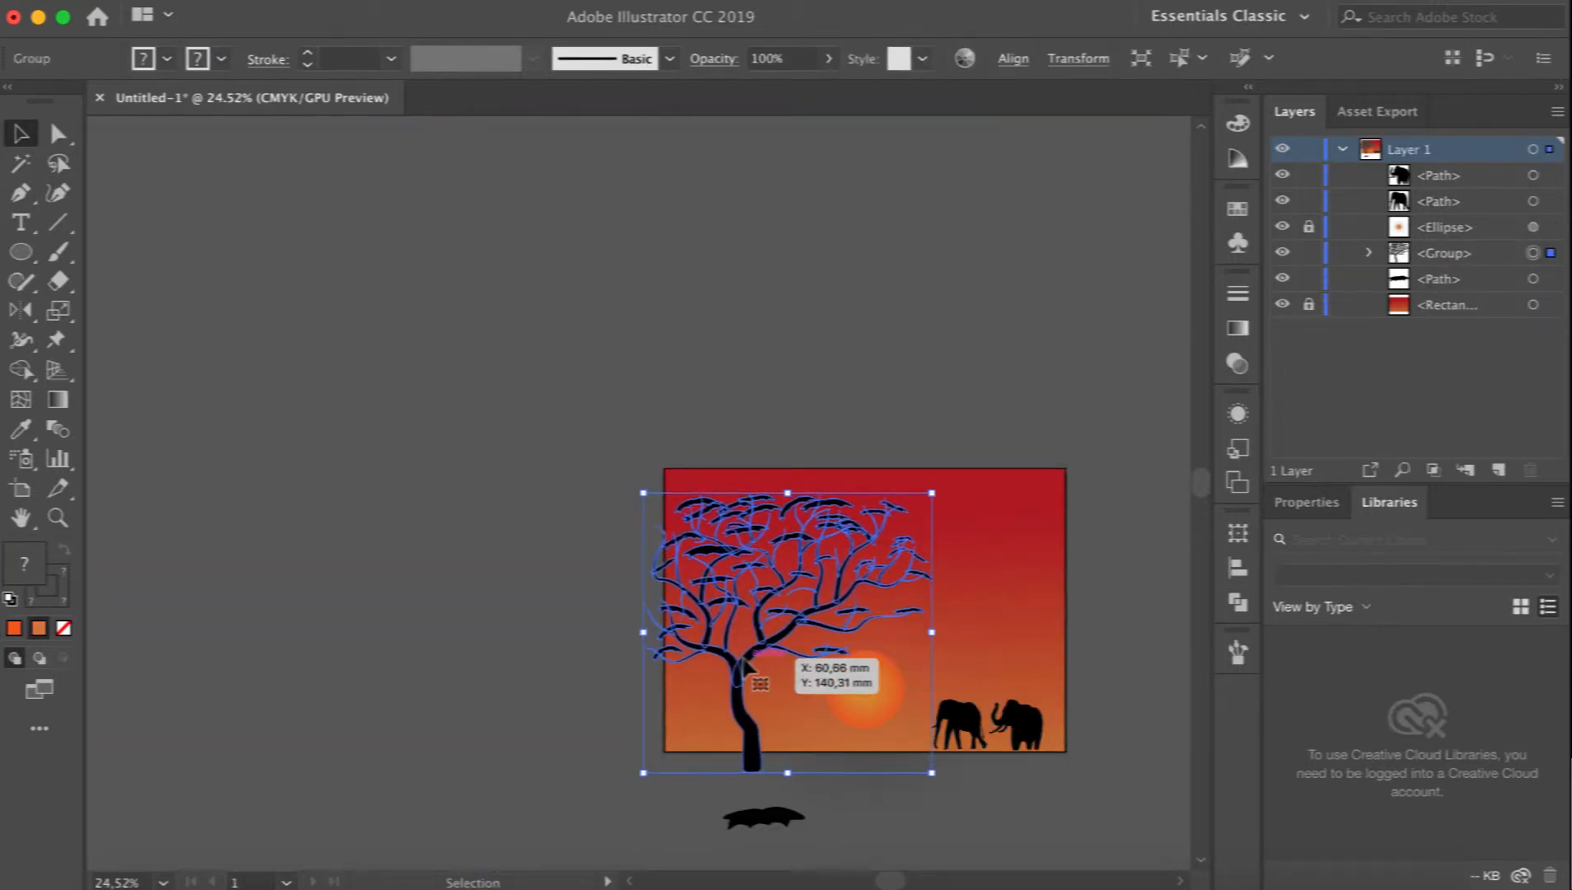
Make the tree slightly taller and lower it a little further.
drag(787, 496, 785, 486)
click(968, 425)
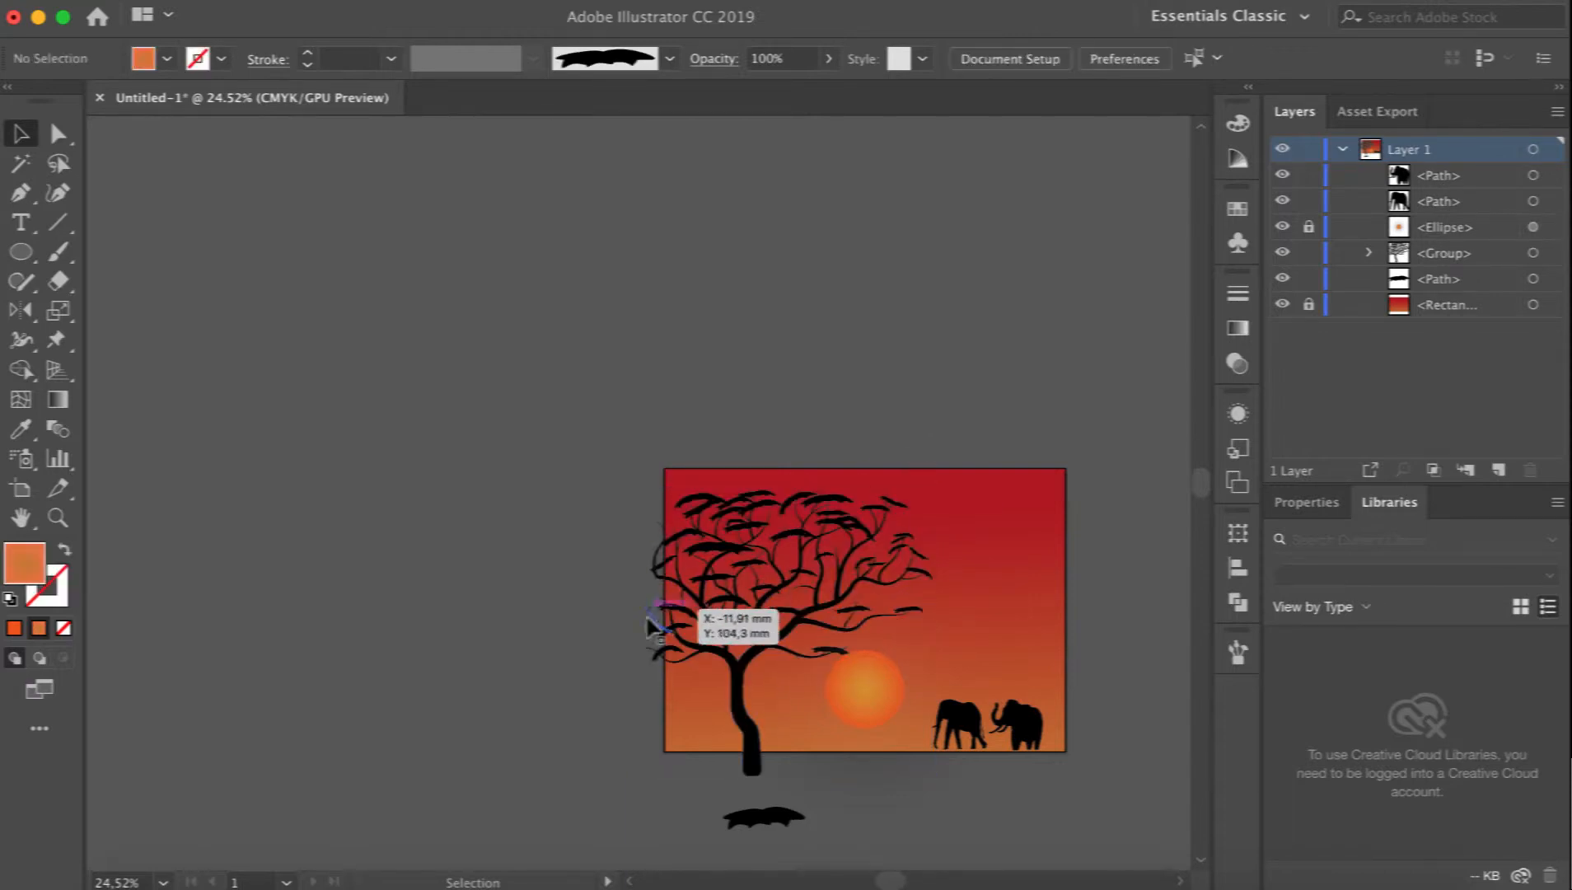
click(733, 691)
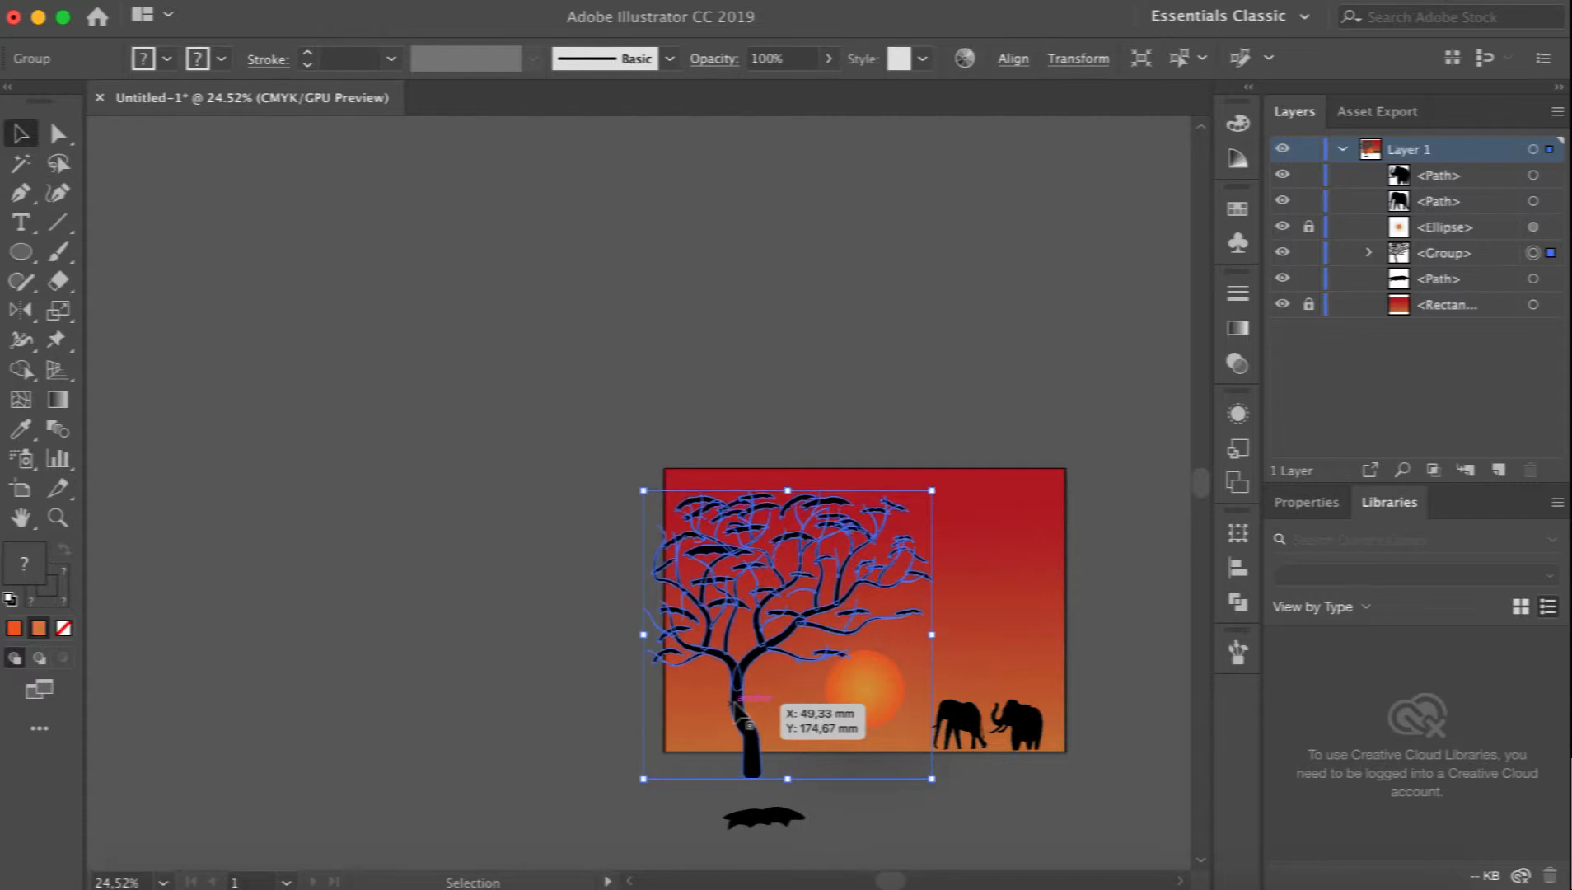
click(900, 242)
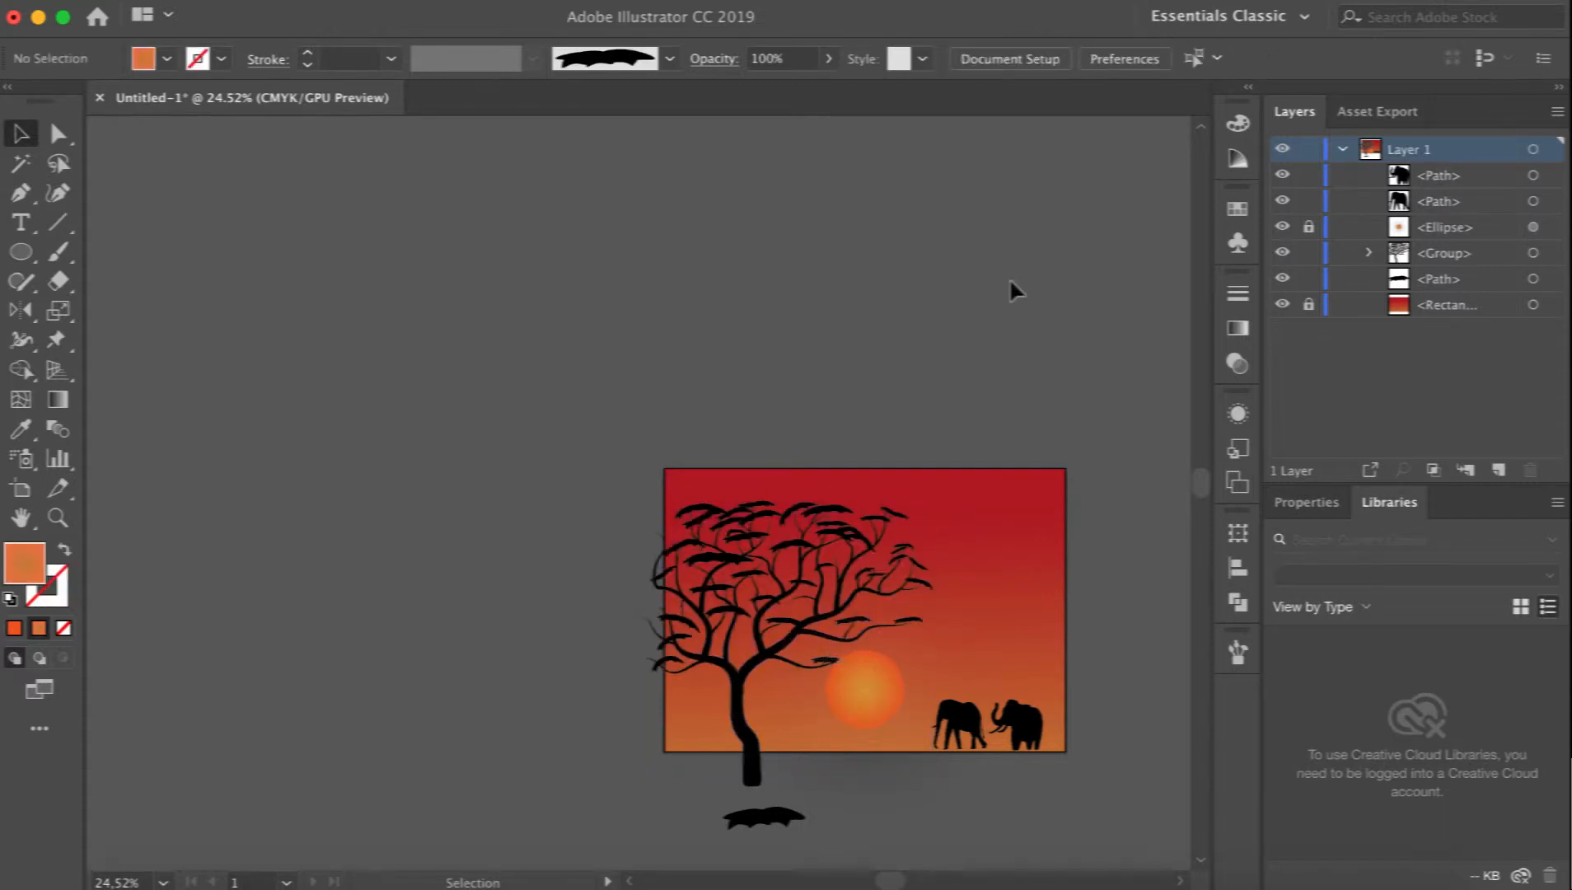
Unlock the sun and enlarge it proportionally to about 72.1 mm in diameter, keeping its lower left corner in place.
scroll(1009, 278, right, 5)
scroll(1009, 278, down, 2)
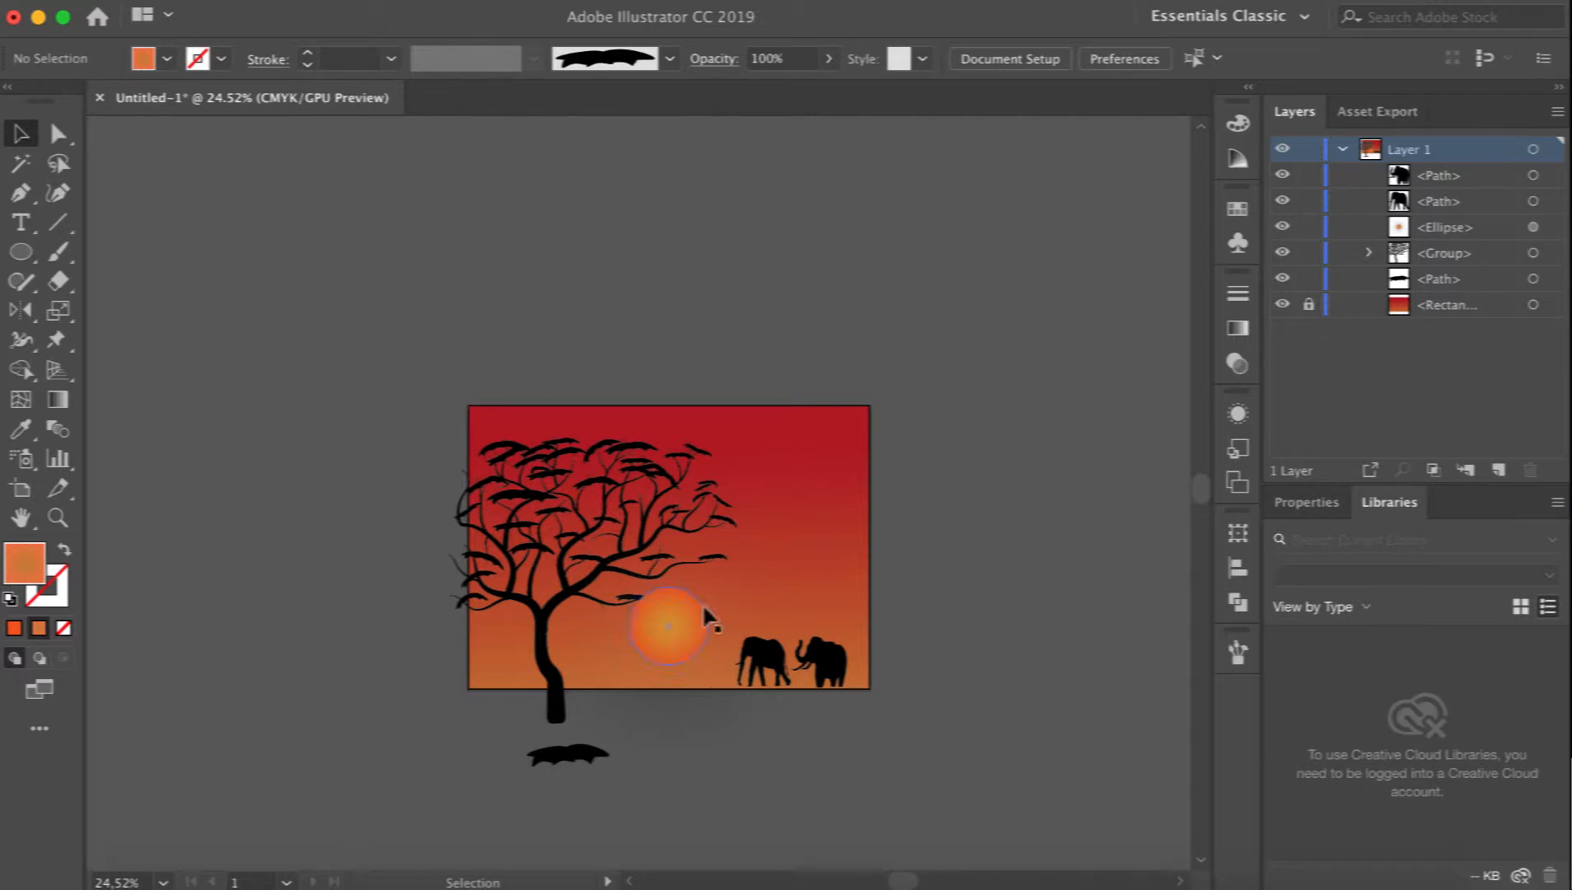
click(674, 618)
drag(708, 585, 731, 574)
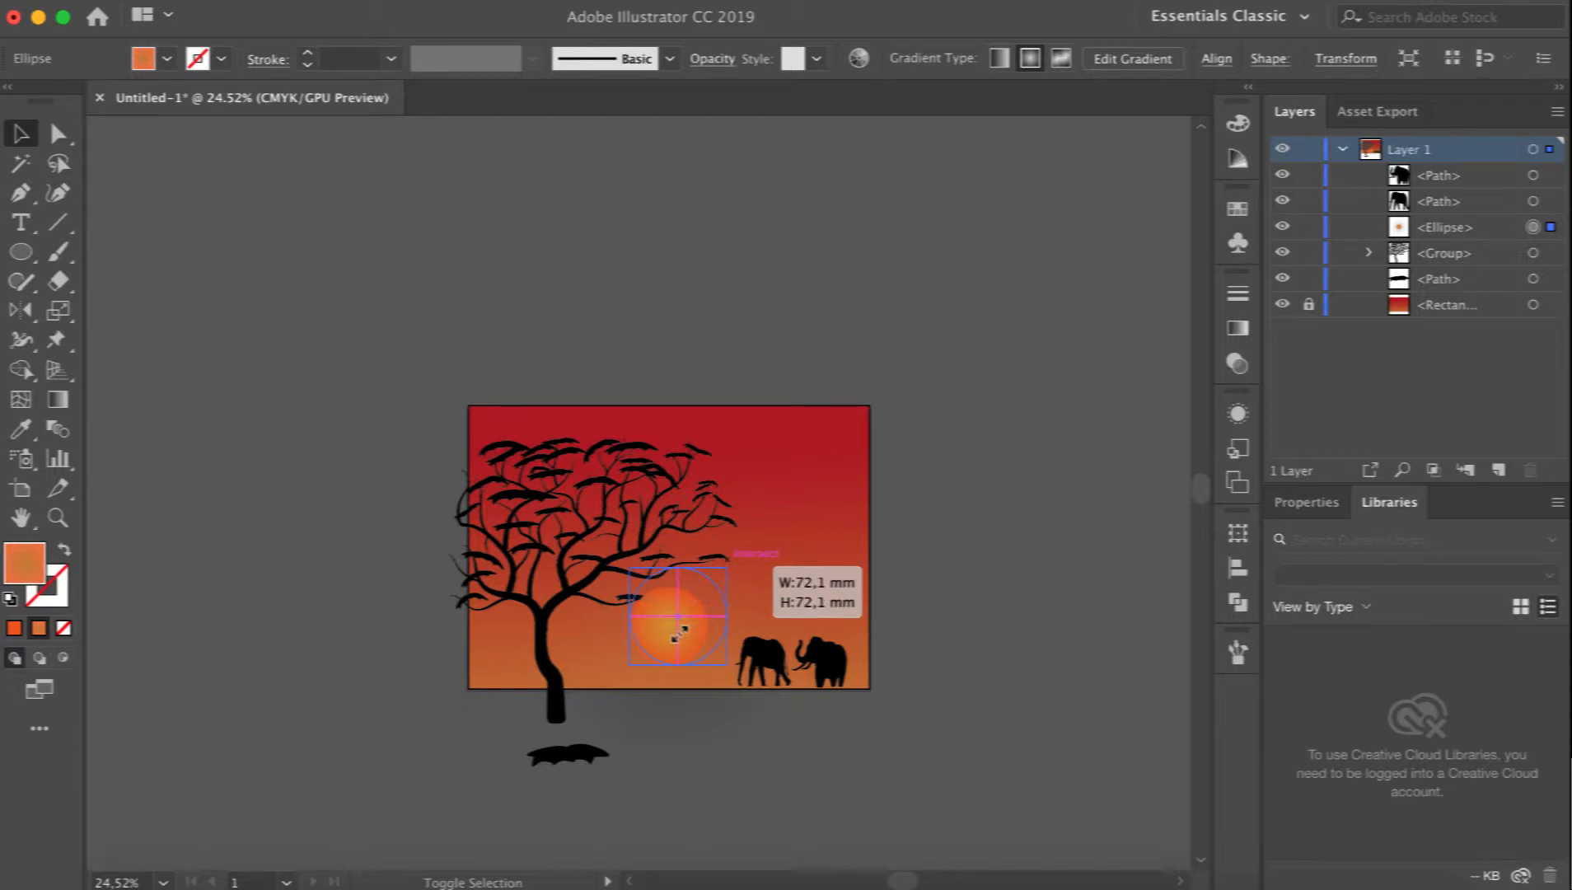
drag(681, 631, 677, 632)
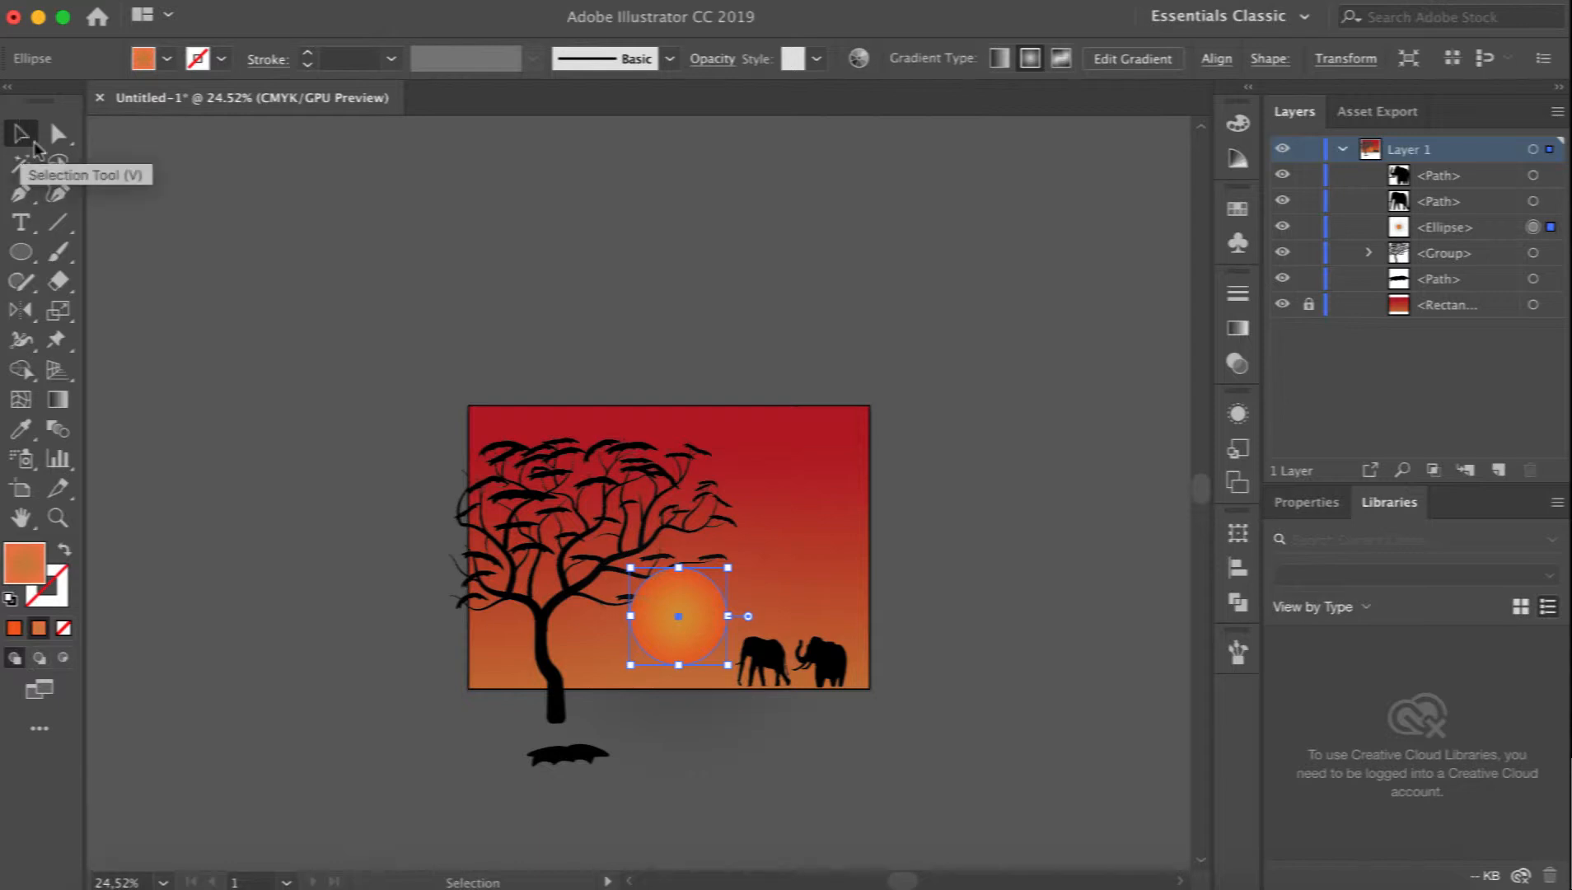
click(765, 659)
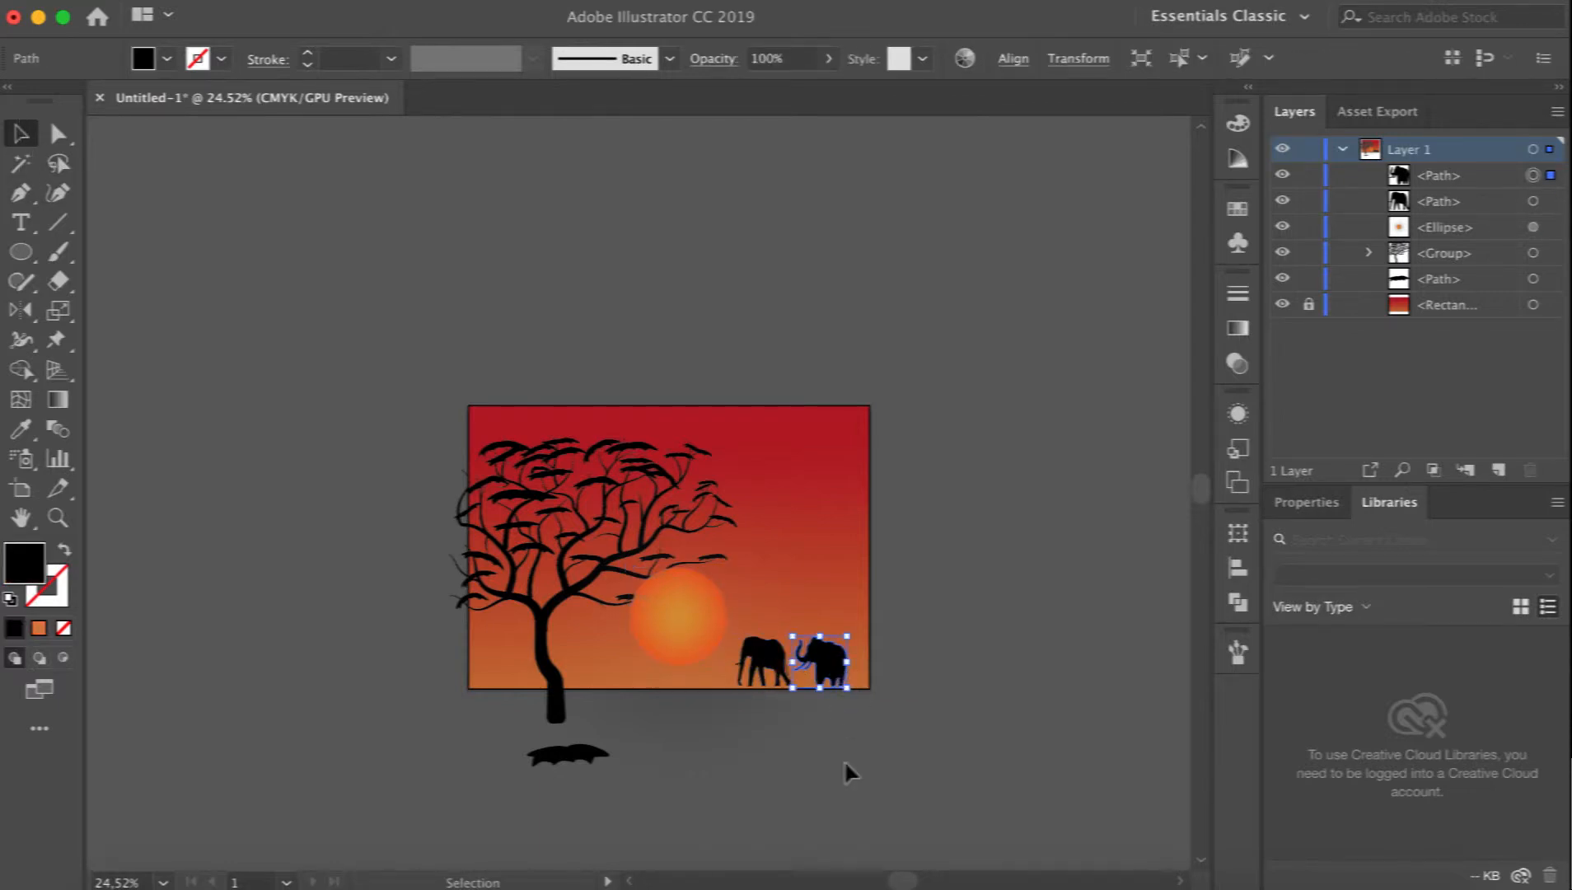
click(1078, 563)
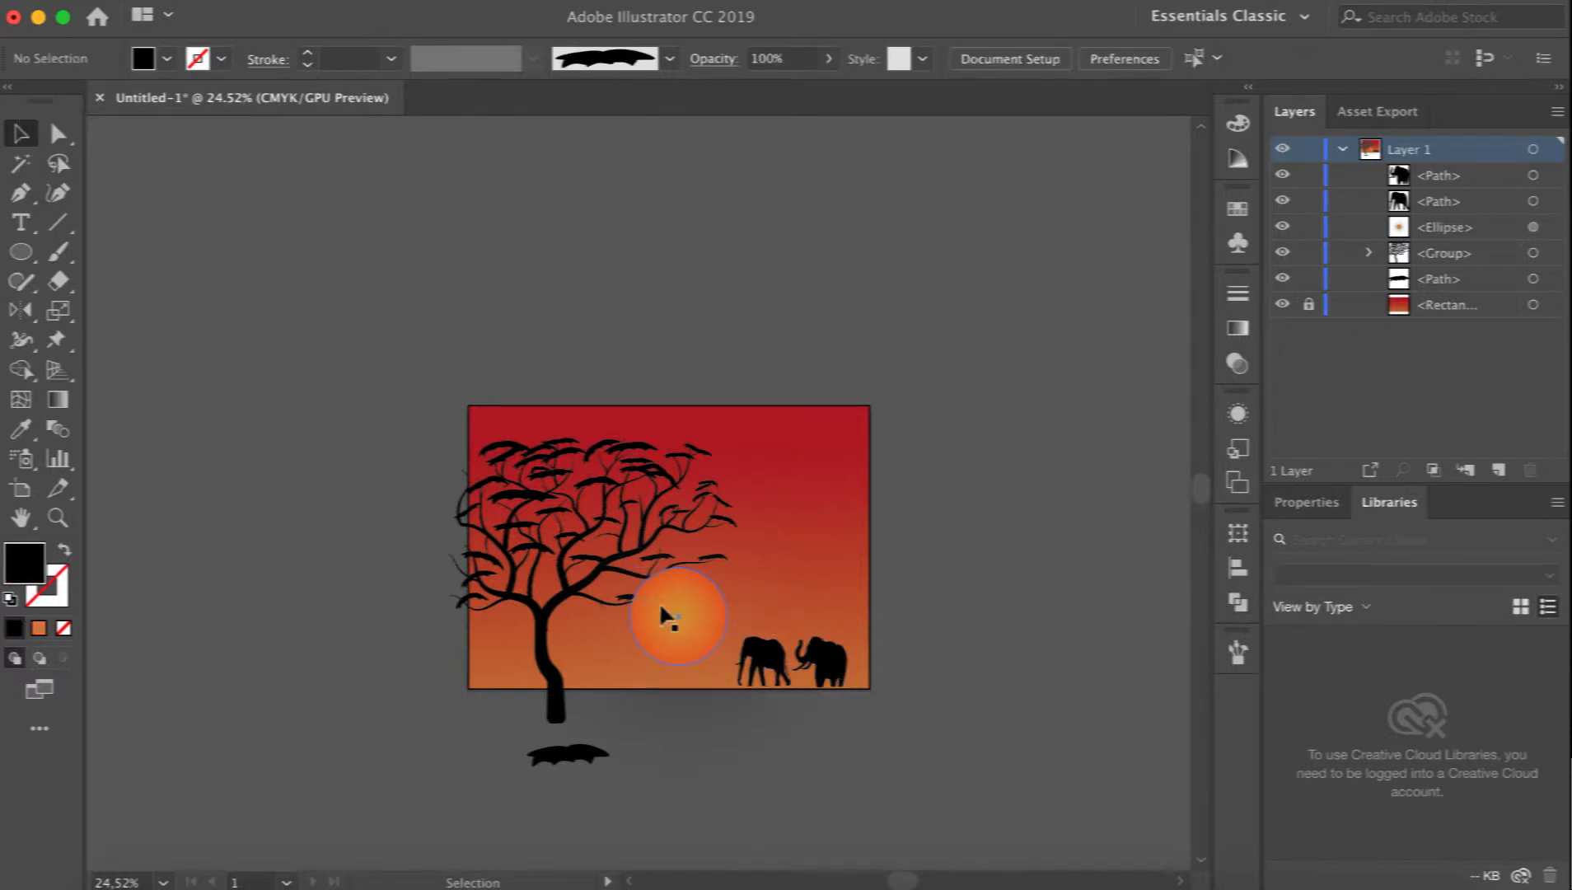
Move the tree group above the sun in the stacking order, so its branches lie in front.
click(559, 588)
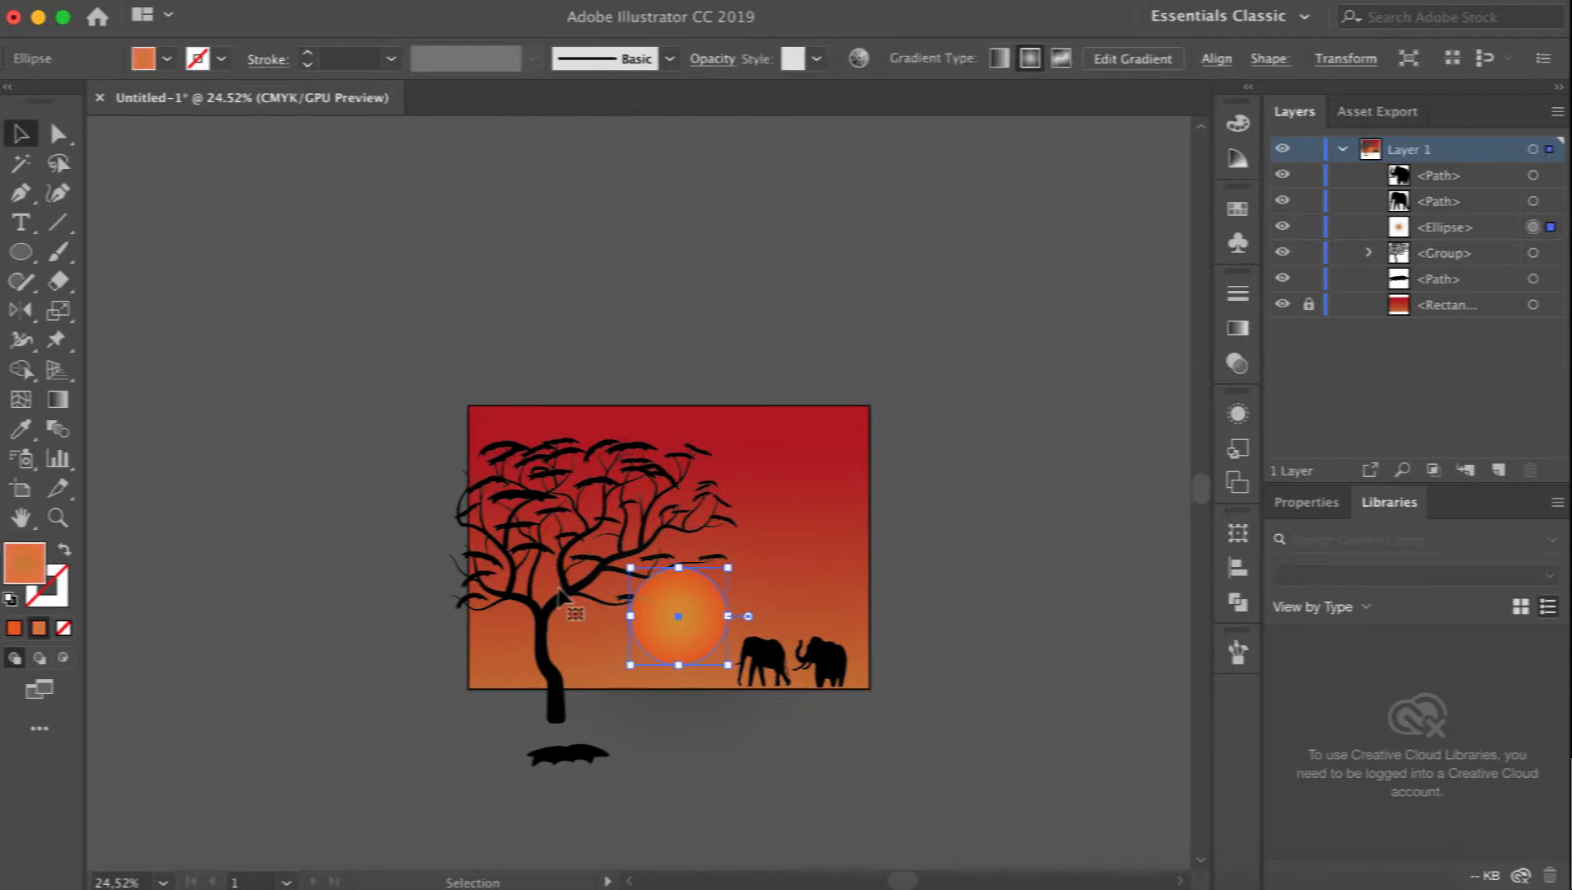
double_click(561, 643)
key(Escape)
click(1533, 255)
click(1464, 258)
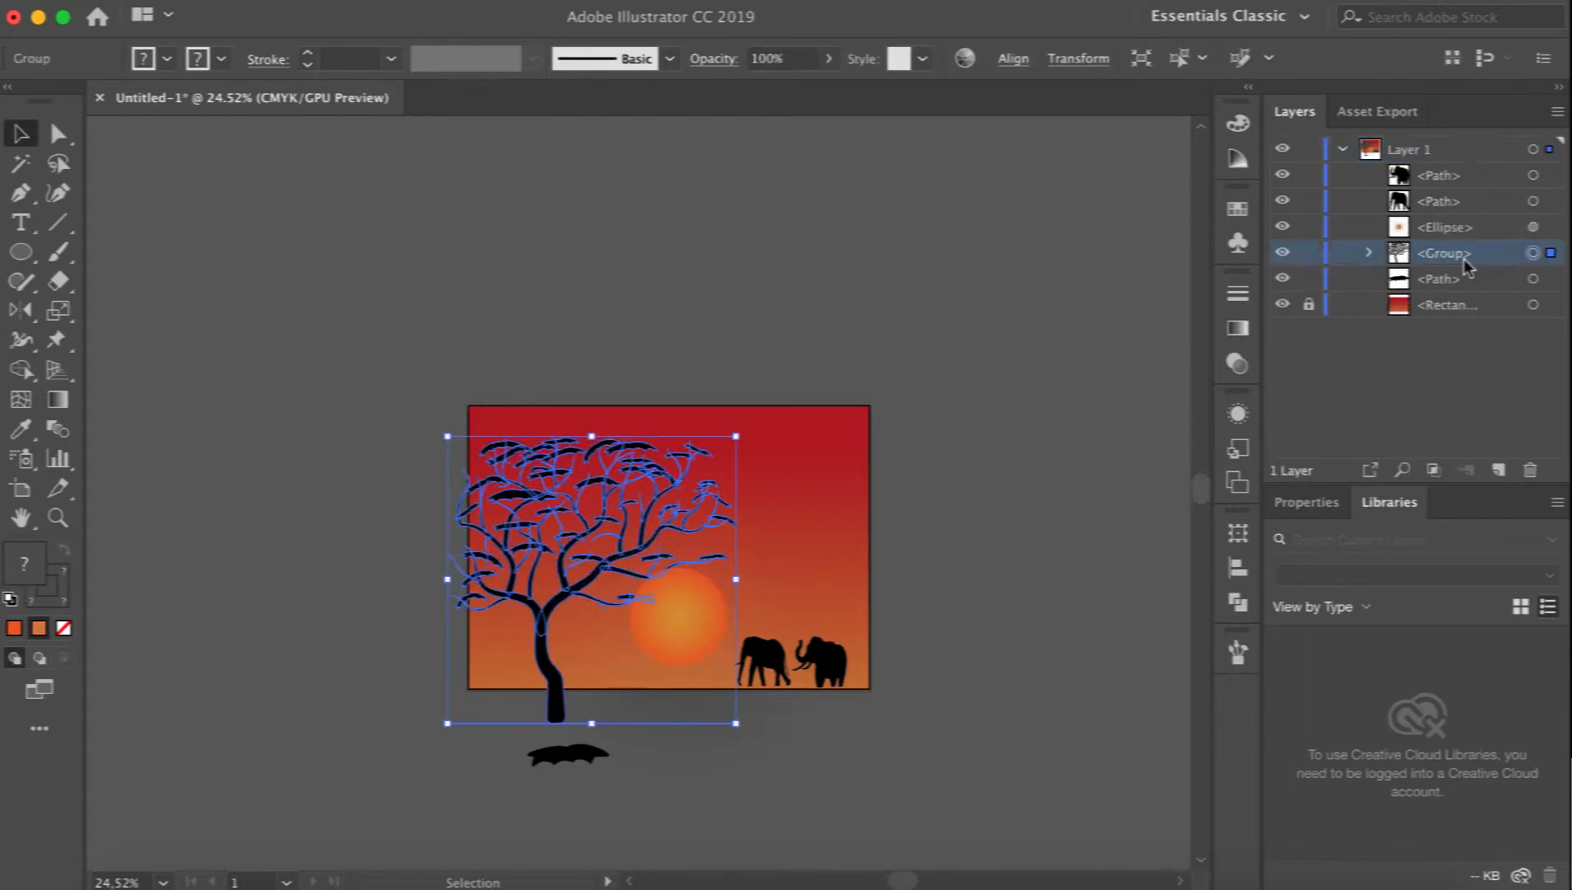
drag(1464, 260, 1454, 216)
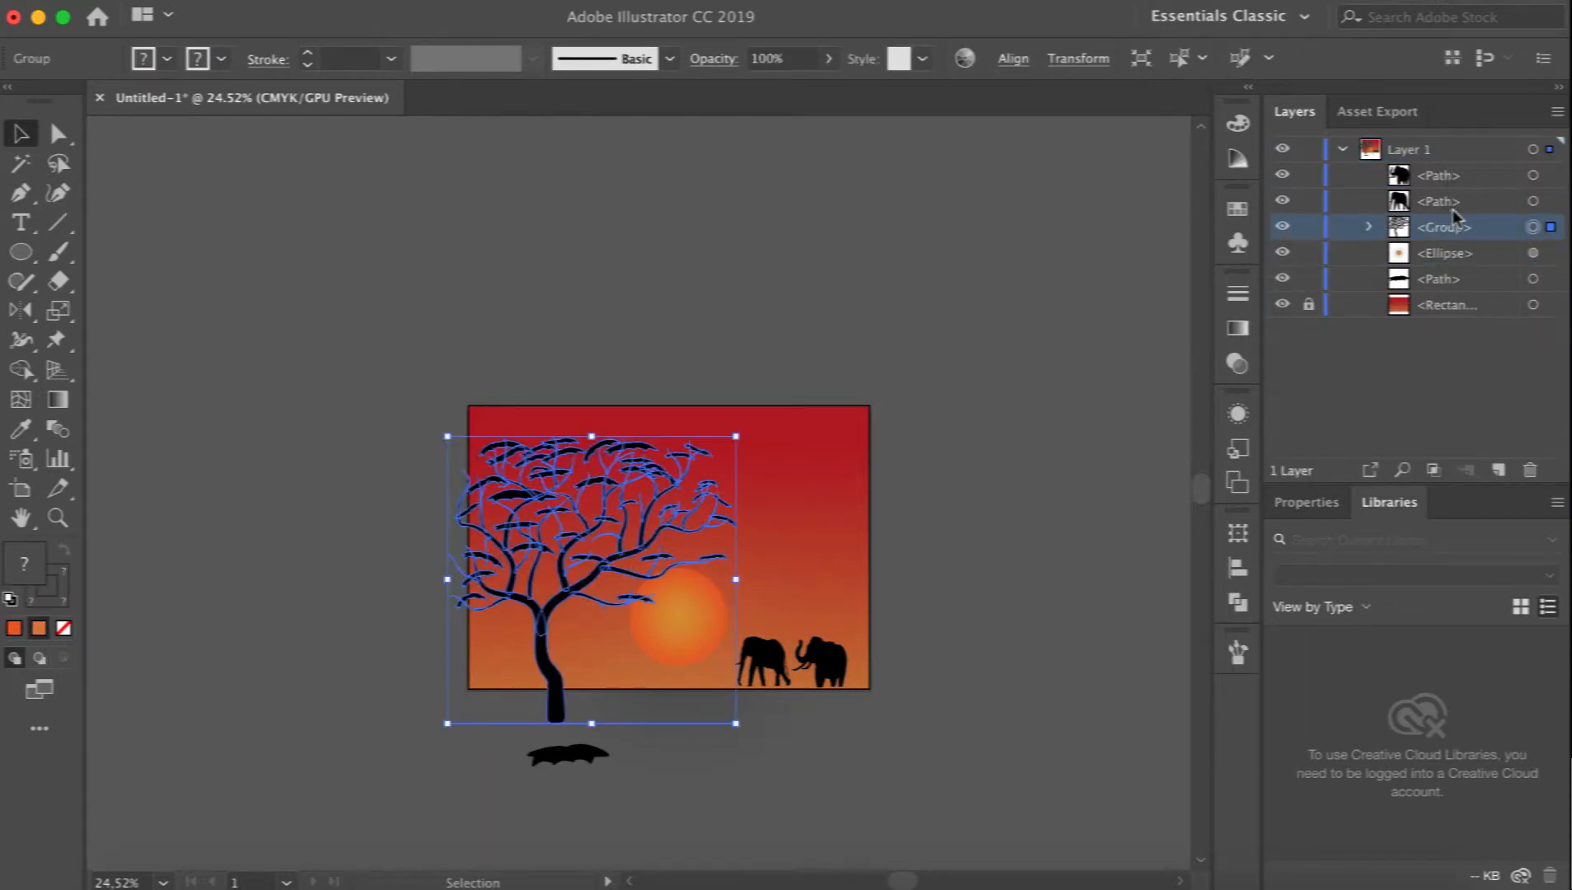
Delete the leftover foliage shape below the background.
click(1121, 503)
click(568, 754)
key(Delete)
Open the Nature symbol library and choose the Grass 2 symbol.
click(1237, 243)
click(937, 340)
click(976, 641)
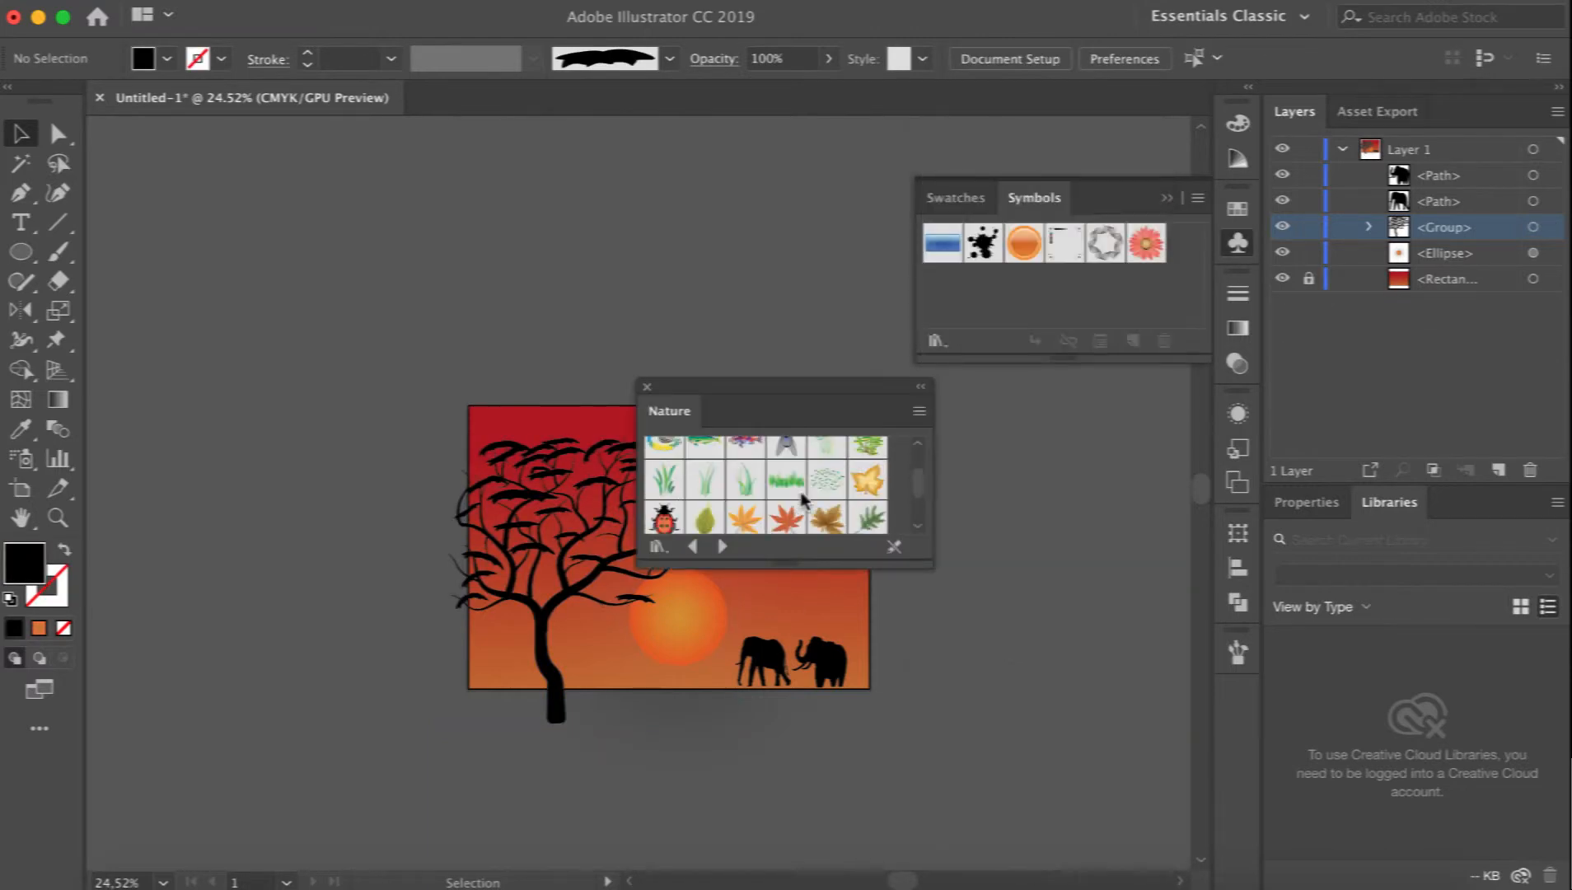
click(705, 497)
scroll(766, 486, up, 5)
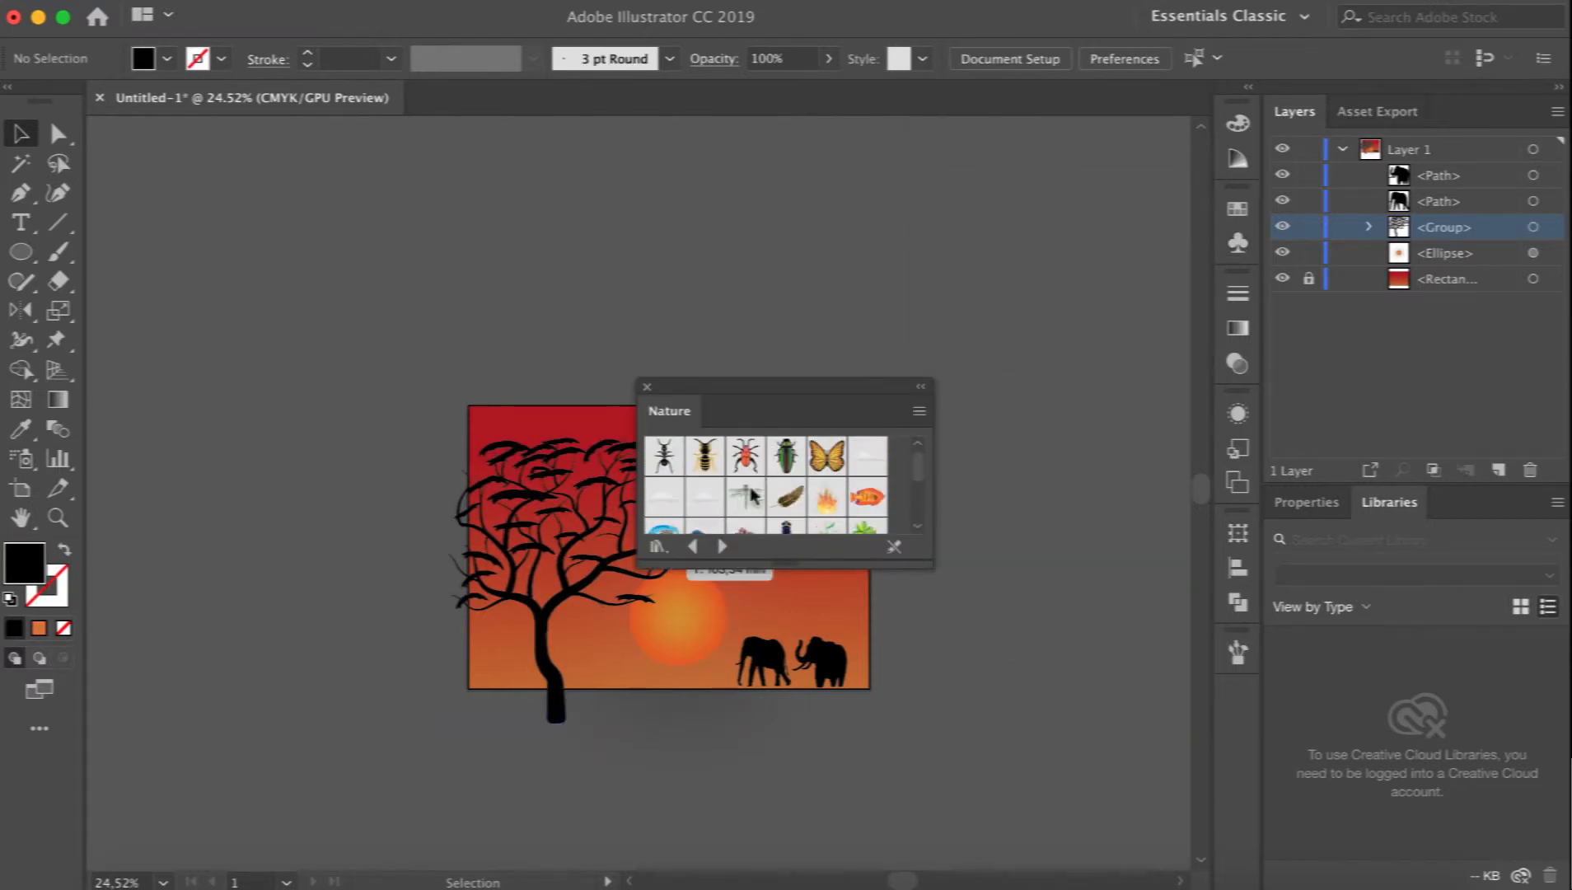
Discard a trial grass spray, place a single Grass 2 instance on the empty canvas beside the tree, and enlarge it.
key(shift+s)
click(474, 674)
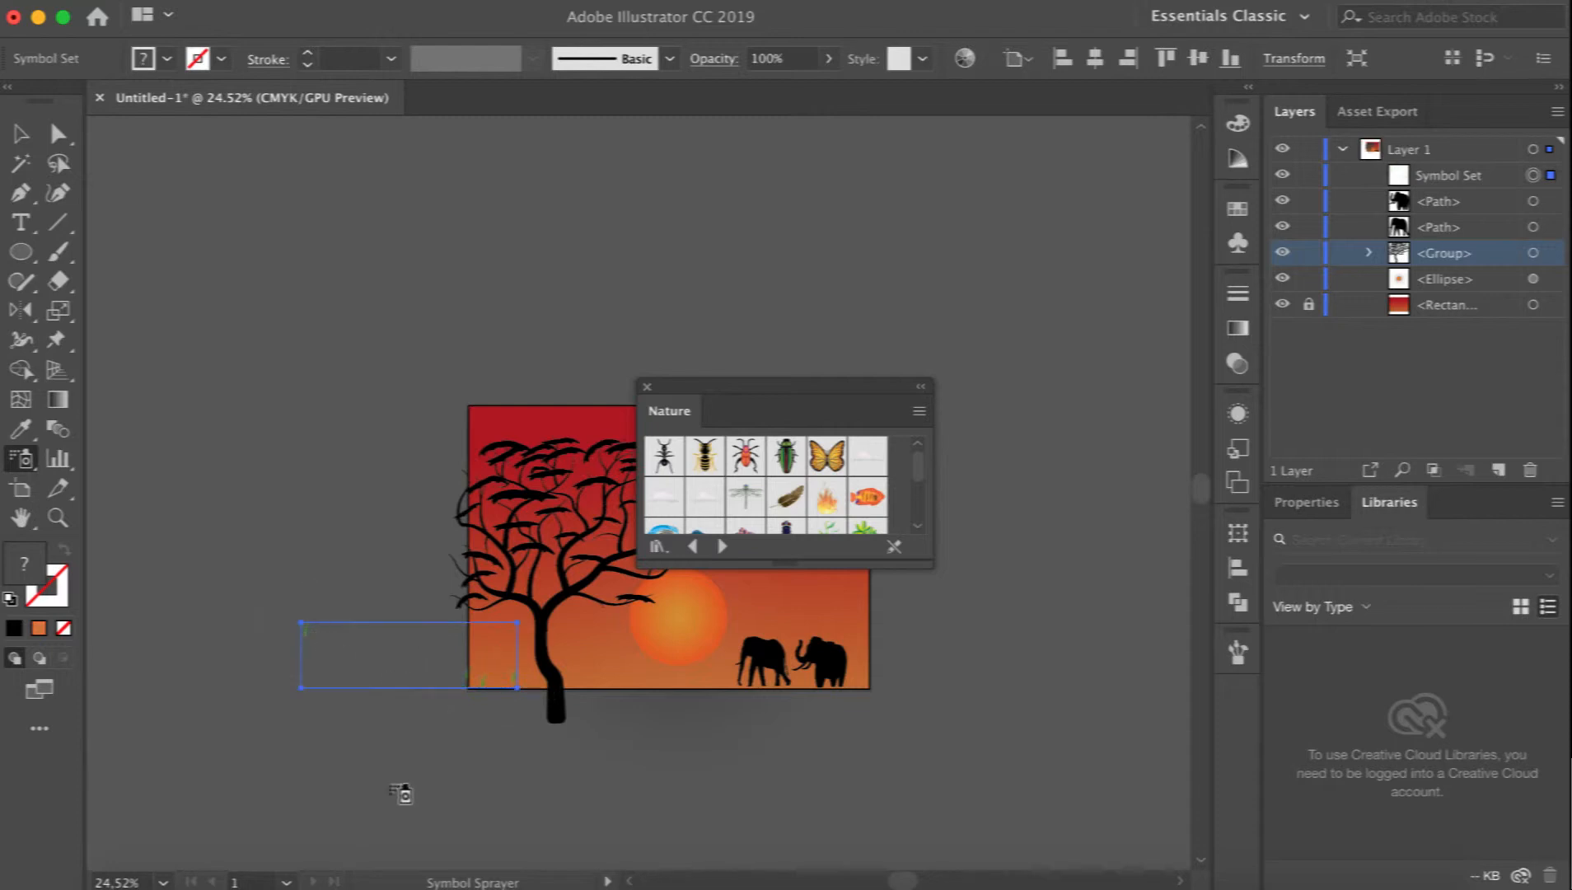
key(Delete)
drag(853, 387, 1018, 233)
click(284, 617)
key(v)
click(333, 581)
drag(292, 603, 335, 515)
click(290, 607)
click(811, 231)
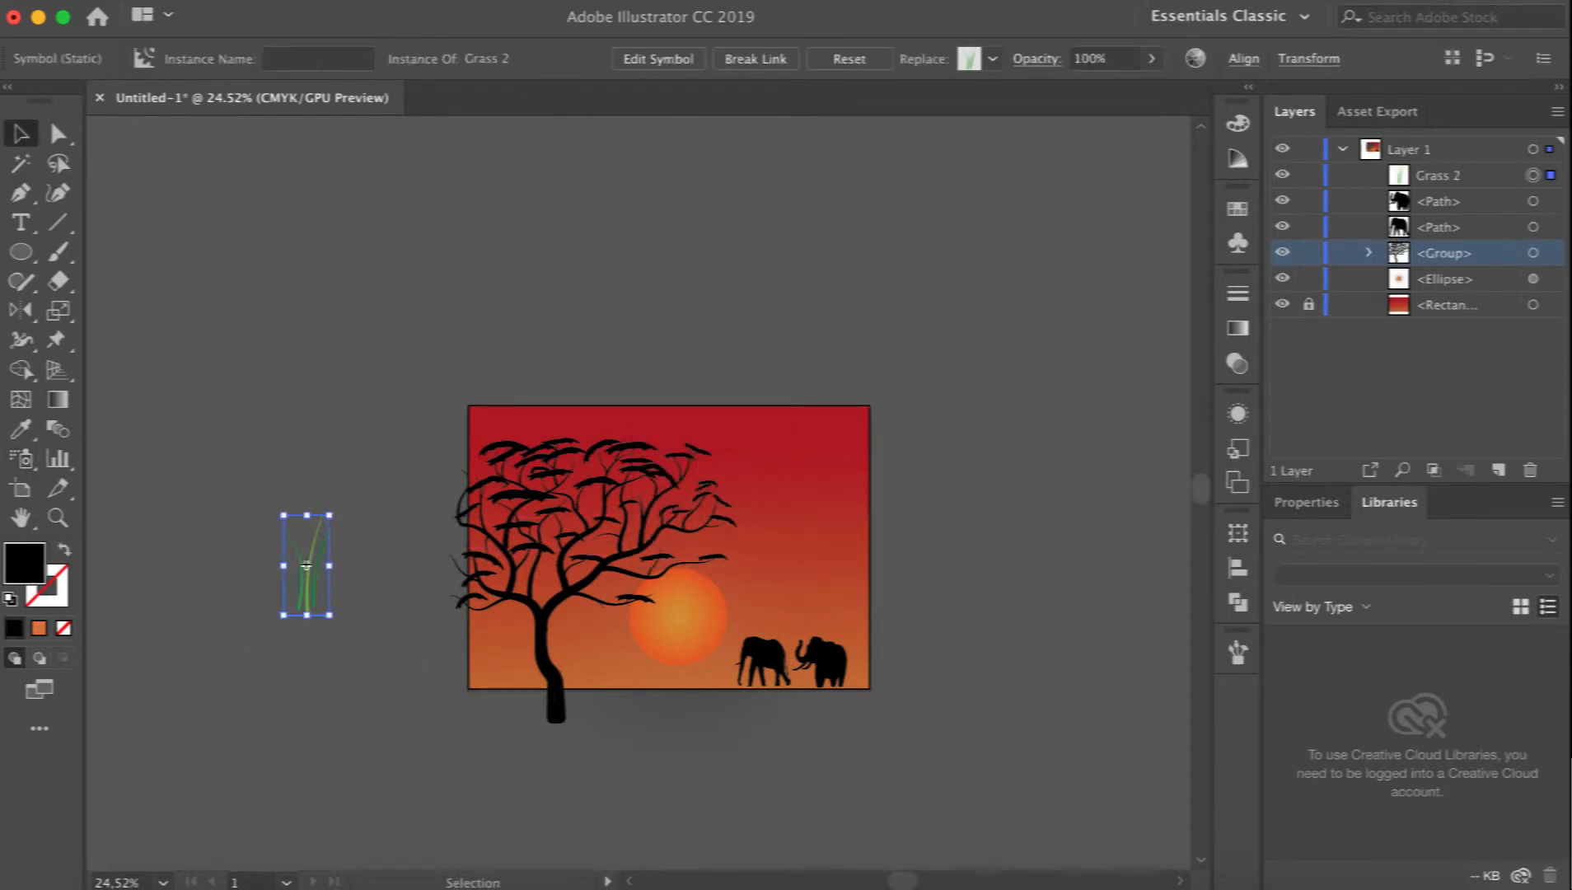
Expand the Grass 2 instance into editable shapes and ungroup them.
click(317, 2)
click(353, 228)
click(849, 596)
click(318, 2)
click(340, 101)
click(354, 477)
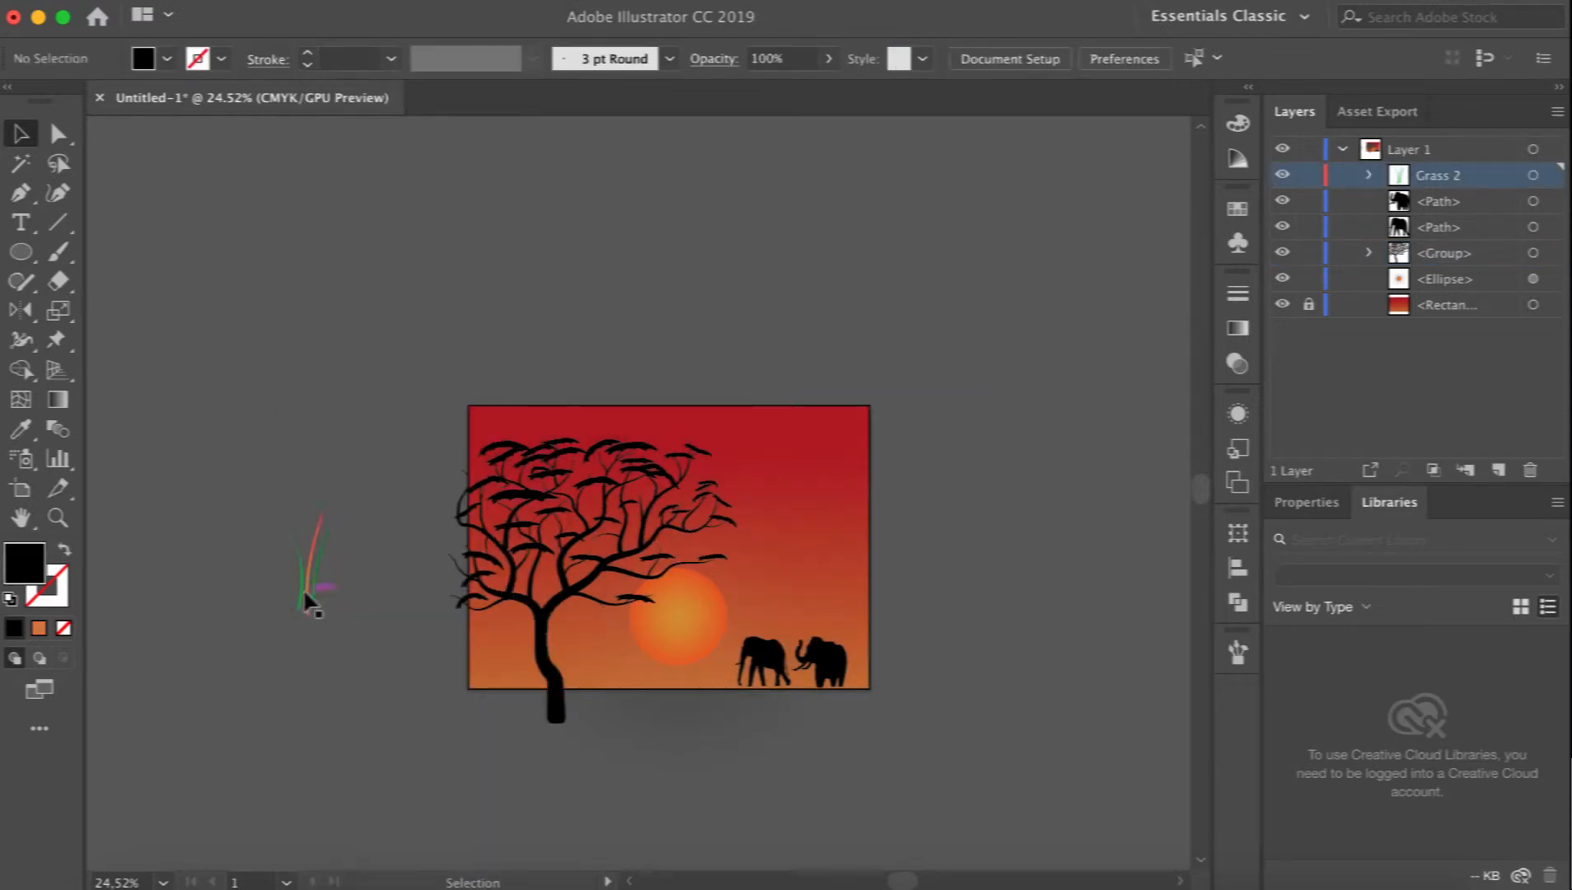
Fill all the grass blades with black.
click(306, 603)
click(166, 58)
click(73, 103)
click(298, 599)
shift+click(313, 603)
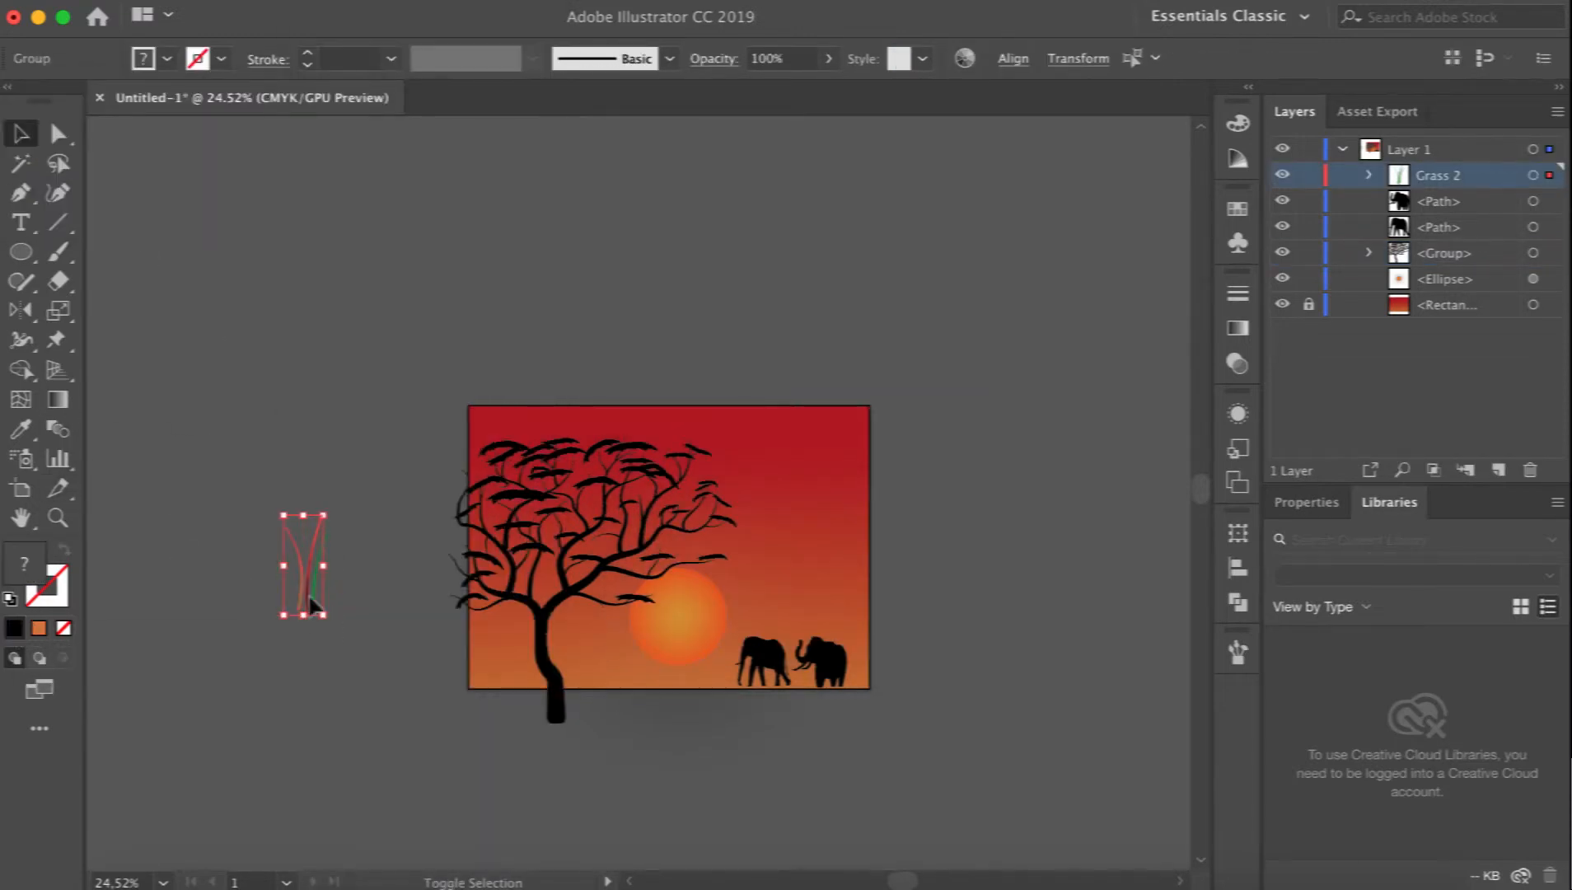
click(167, 58)
click(73, 102)
Build a taller, fuller tuft from the black grass blades by duplicating them and stretching them upward.
click(281, 535)
click(307, 590)
drag(324, 515, 333, 428)
drag(285, 501, 287, 440)
Group all the blades of the black grass tuft.
click(183, 528)
drag(184, 527, 383, 607)
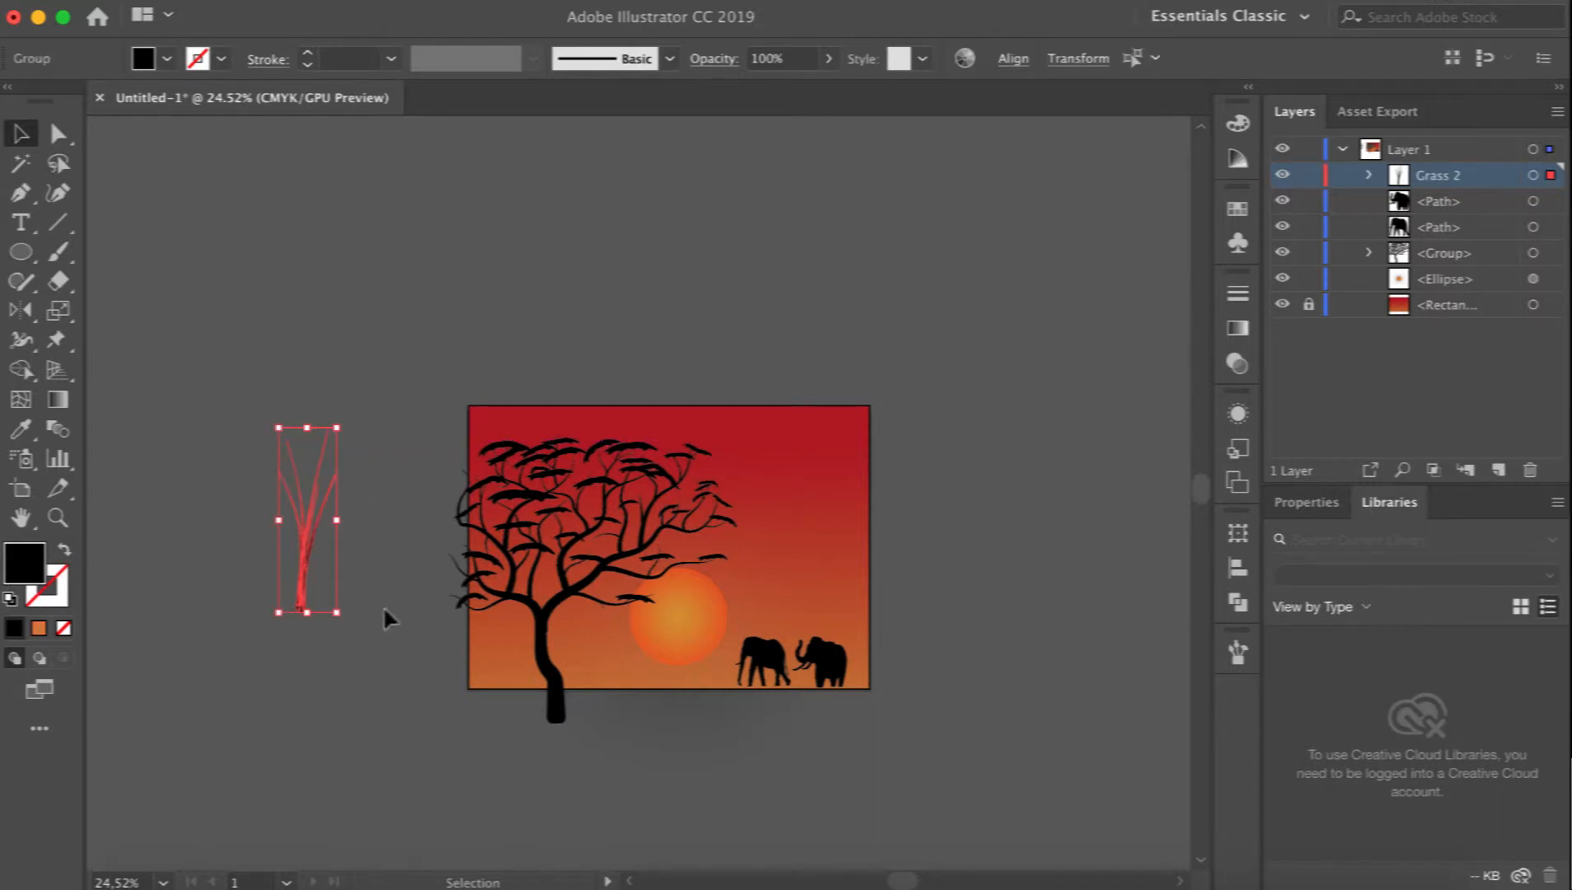
click(306, 2)
click(341, 72)
click(247, 527)
Save the grass tuft as a new Graphic symbol named herbe and delete the original tuft from the canvas.
click(303, 589)
click(1237, 243)
click(1132, 340)
text(he)
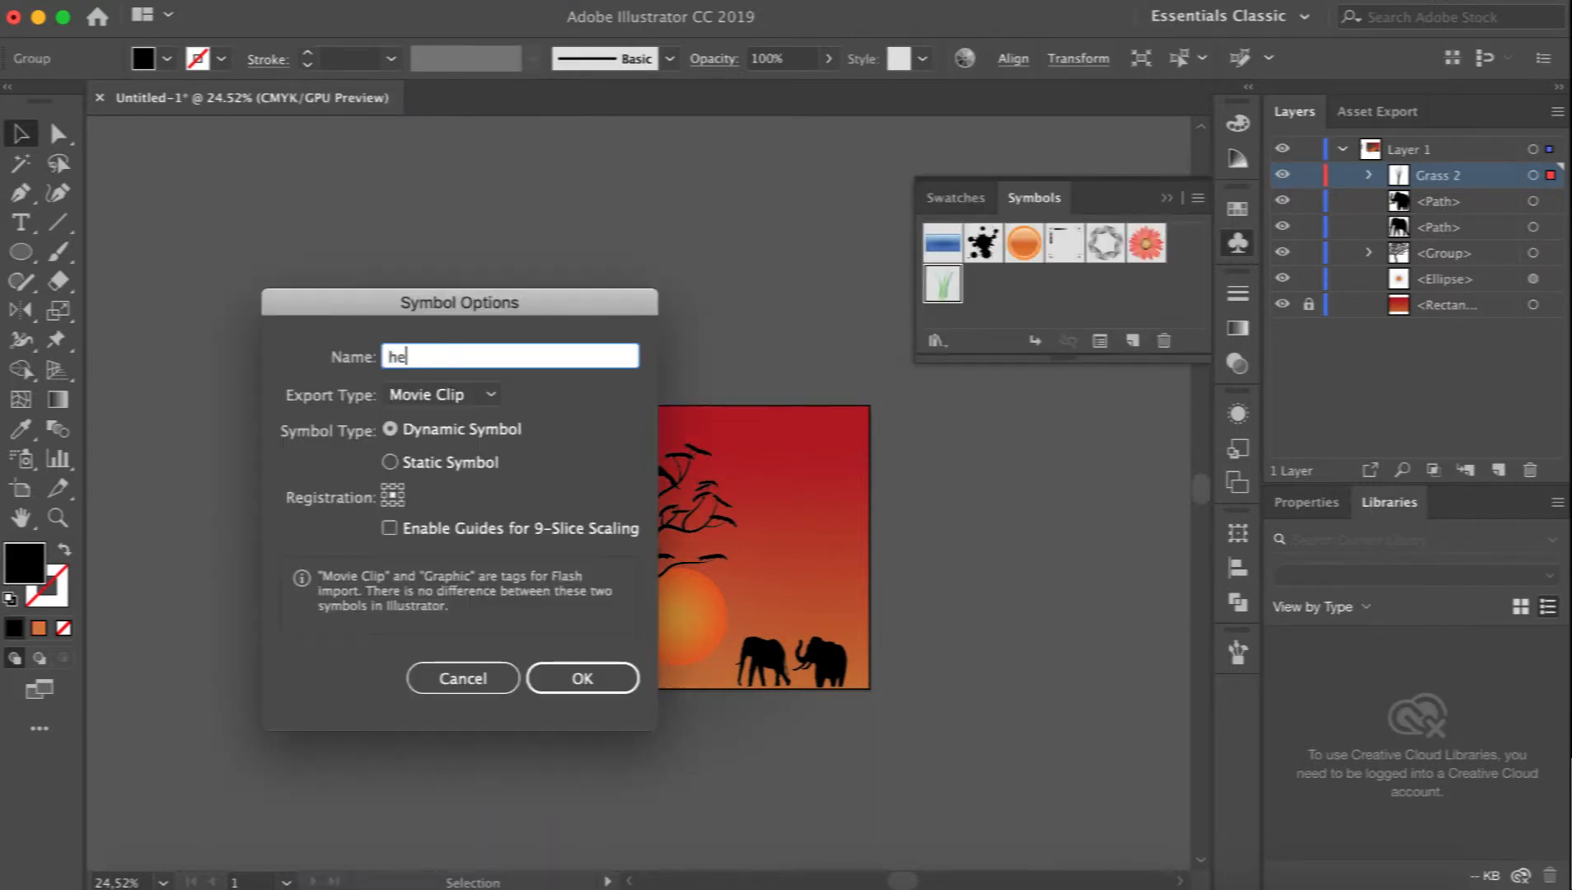
text(rbe)
click(487, 397)
click(458, 421)
click(570, 681)
click(1237, 243)
key(Delete)
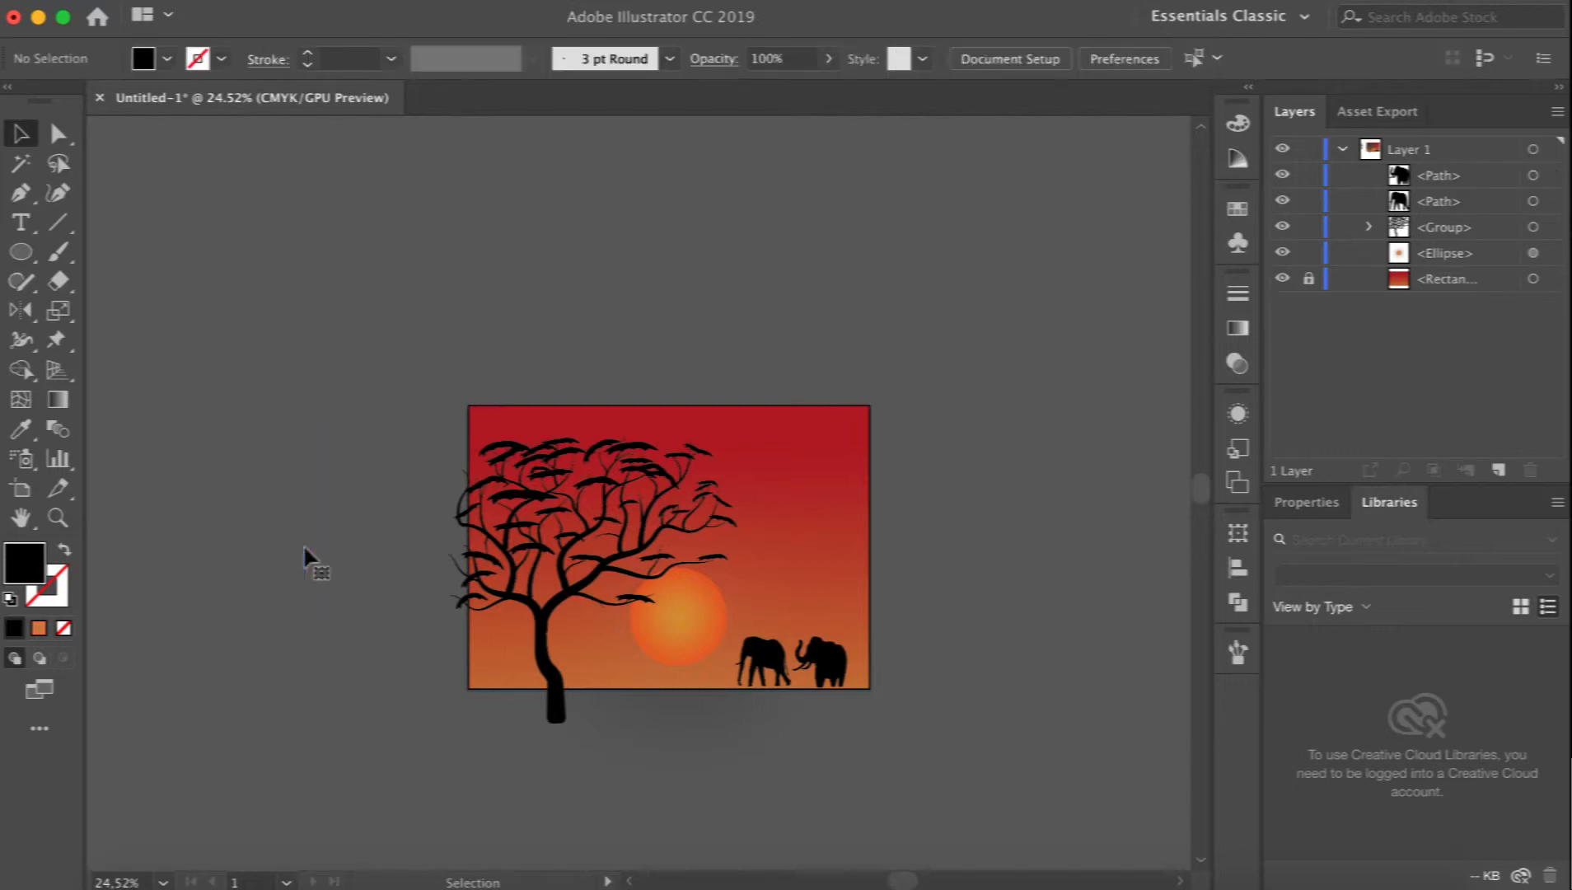
Spray the herbe symbol across the background's lower right area, around the two elephants, with the Symbol Sprayer.
click(1238, 243)
click(24, 460)
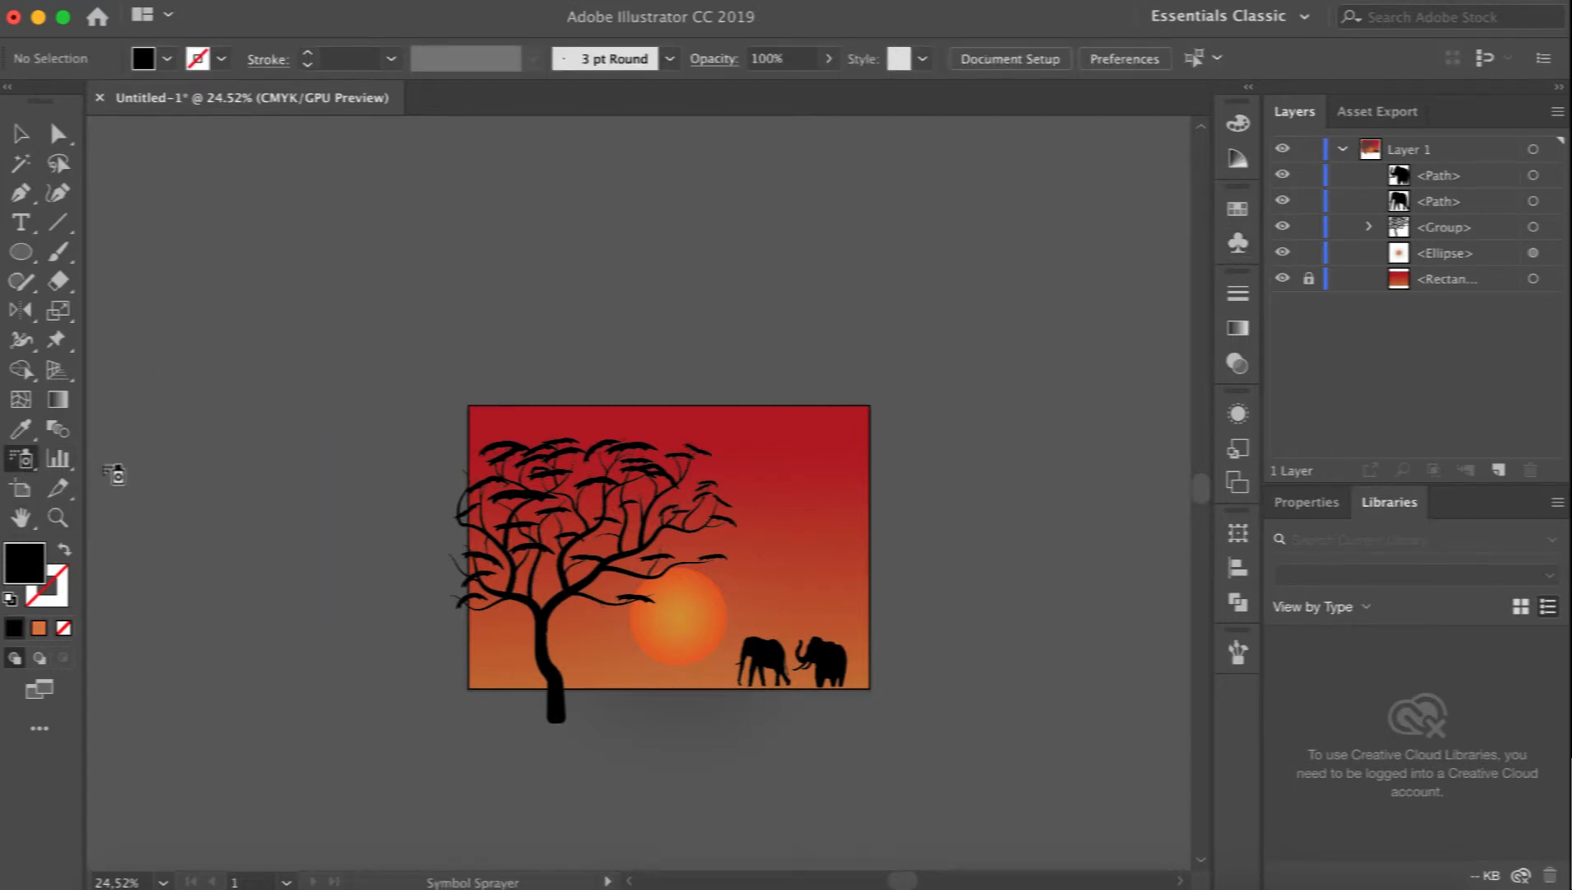
scroll(328, 556, up, 10)
scroll(330, 554, right, 8)
scroll(330, 554, down, 3)
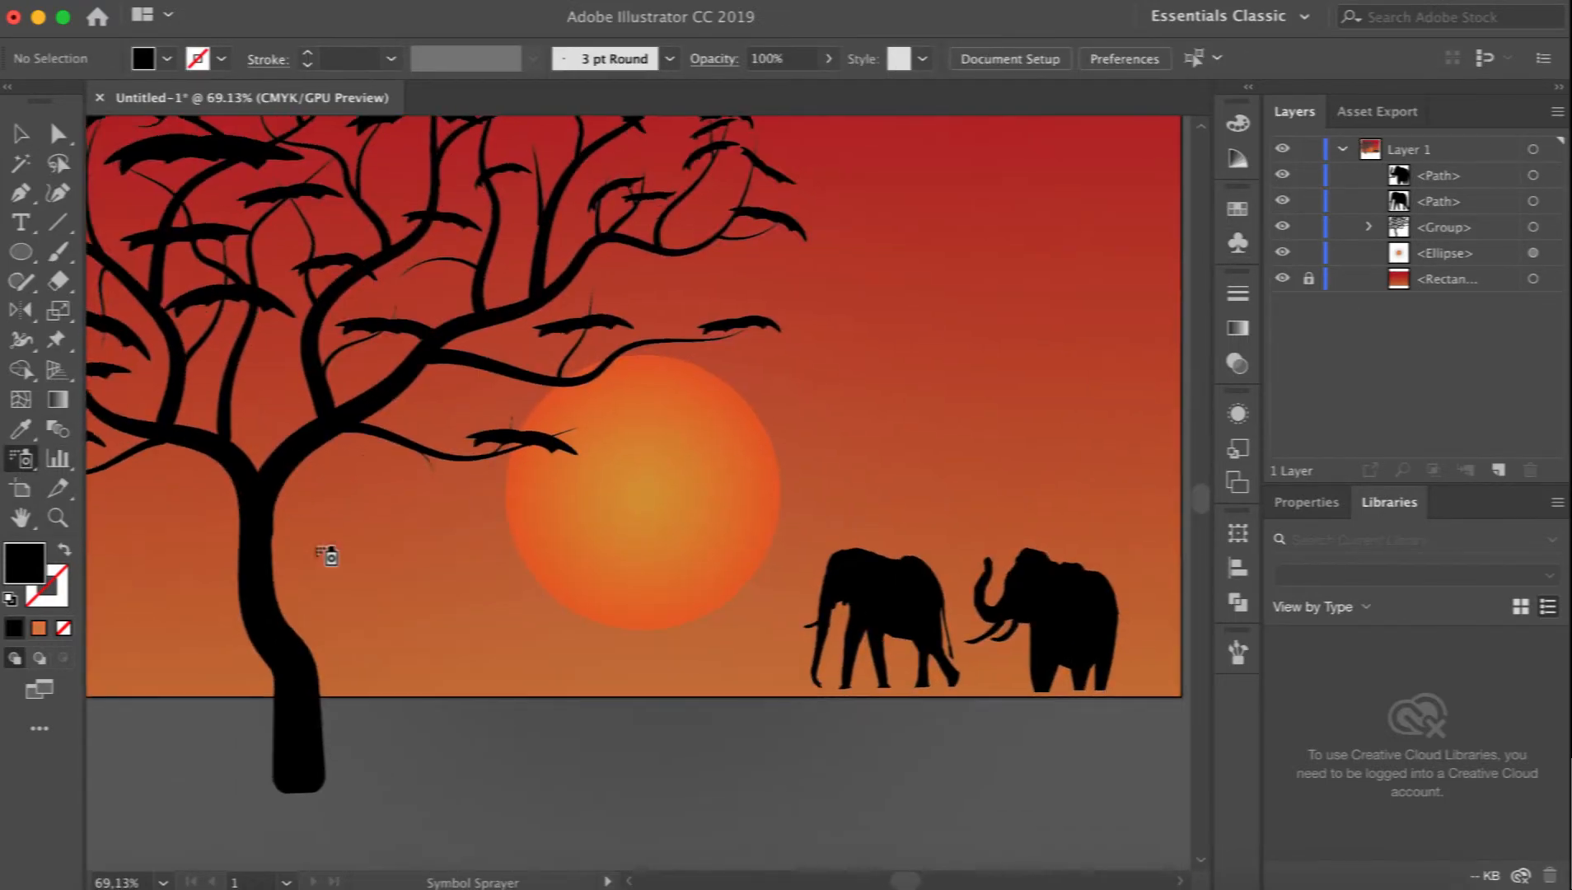
scroll(1137, 664, right, 3)
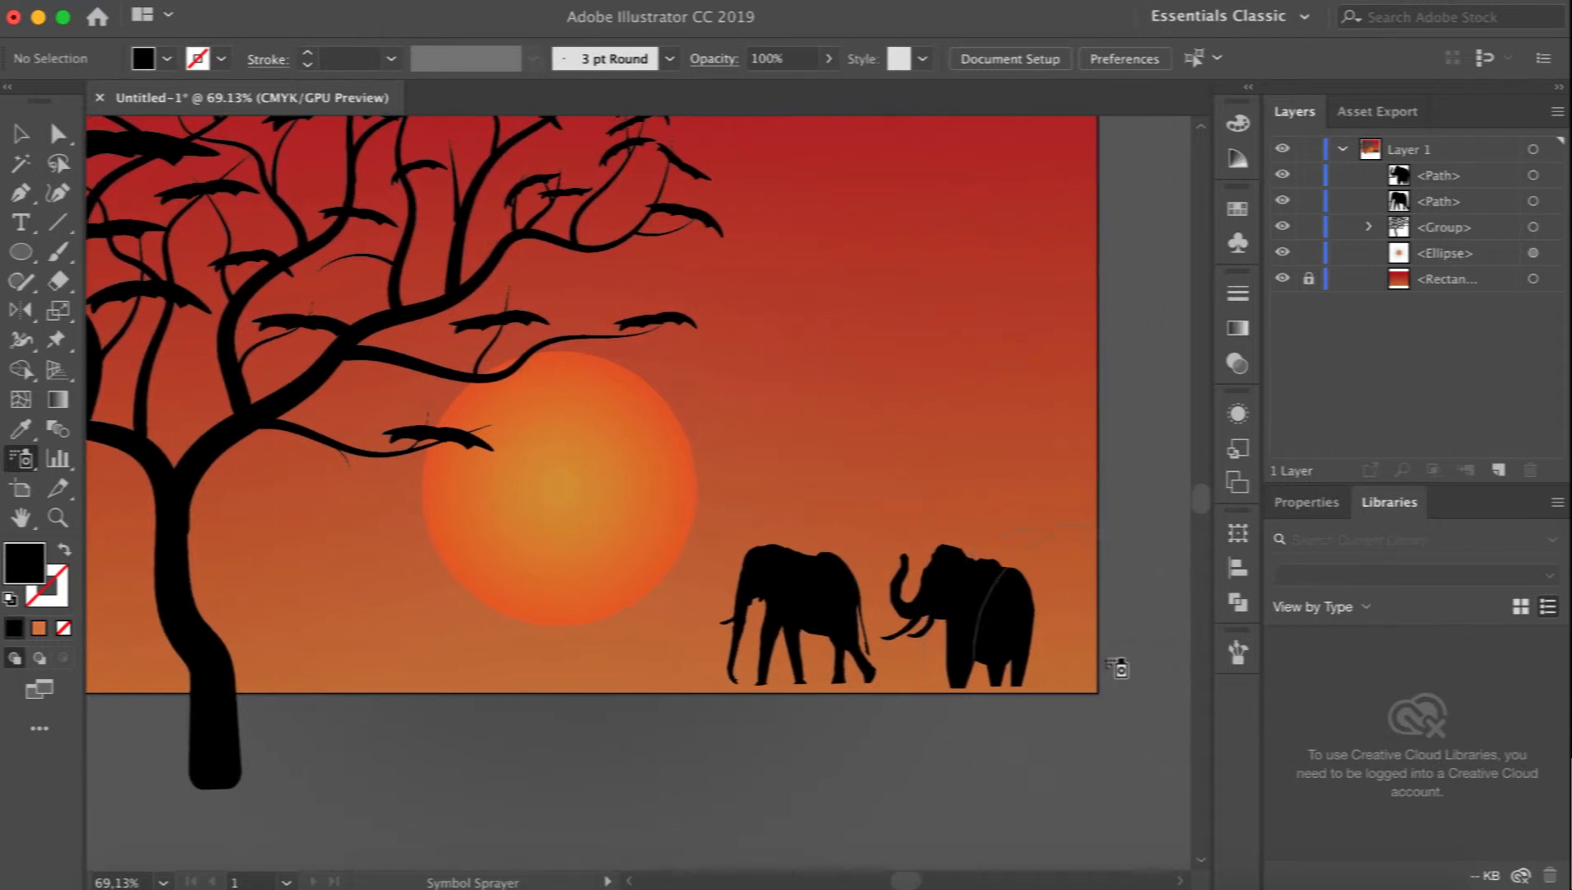
click(1089, 678)
mouse_move(1039, 669)
mouse_down()
mouse_move(949, 626)
mouse_move(924, 652)
mouse_move(848, 519)
mouse_move(735, 586)
mouse_up()
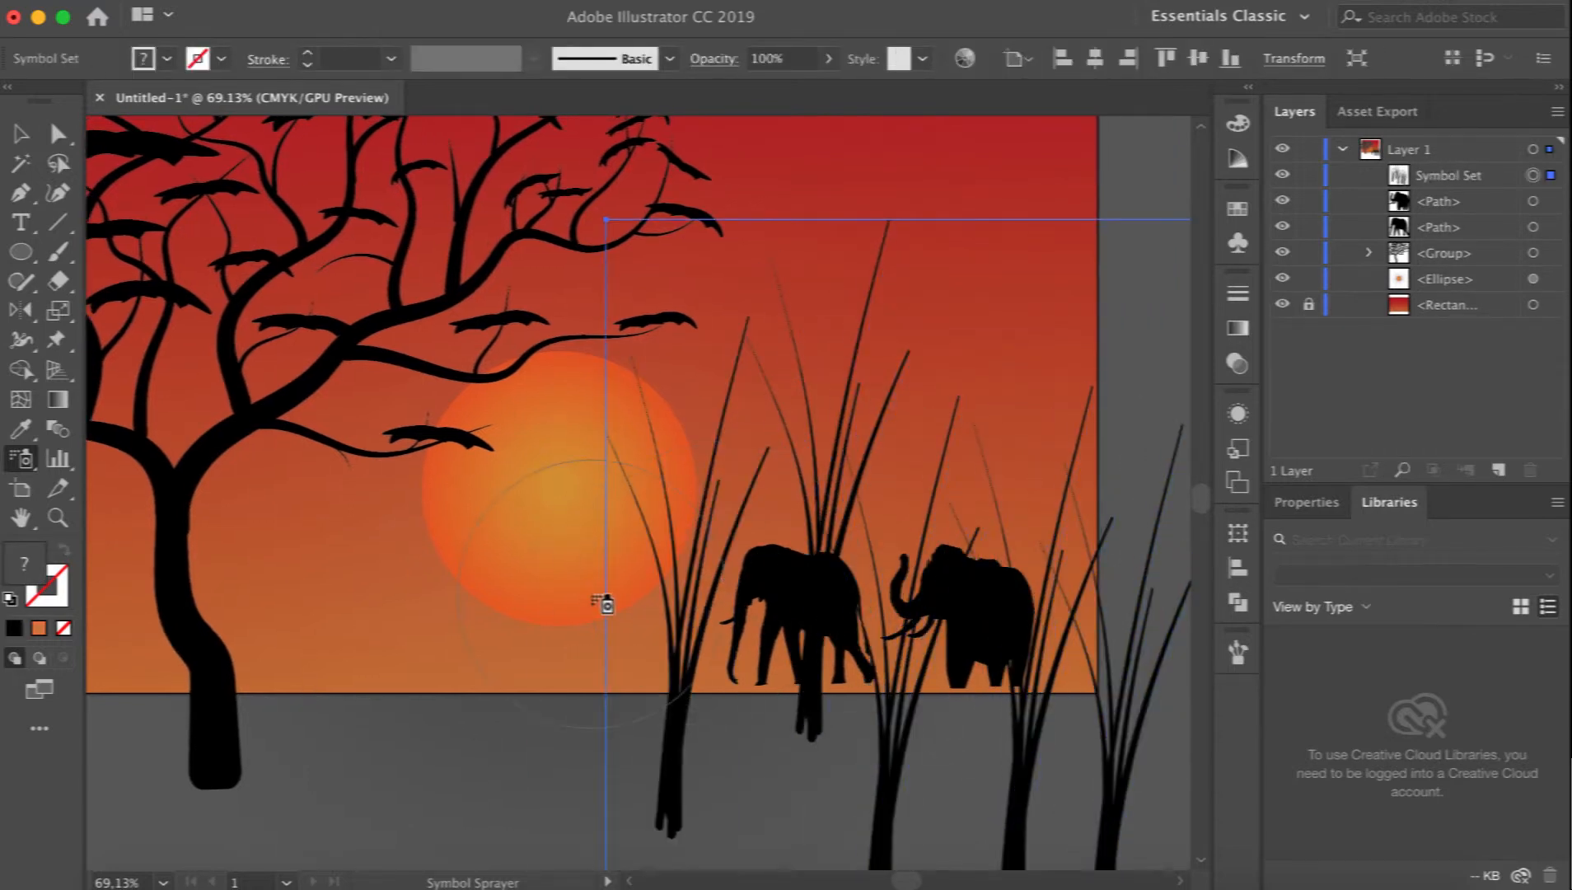
Spray more herbe grass tufts along the bottom of the background, from below the elephants to beyond the big tree, with the Symbol Sprayer.
drag(607, 603, 467, 642)
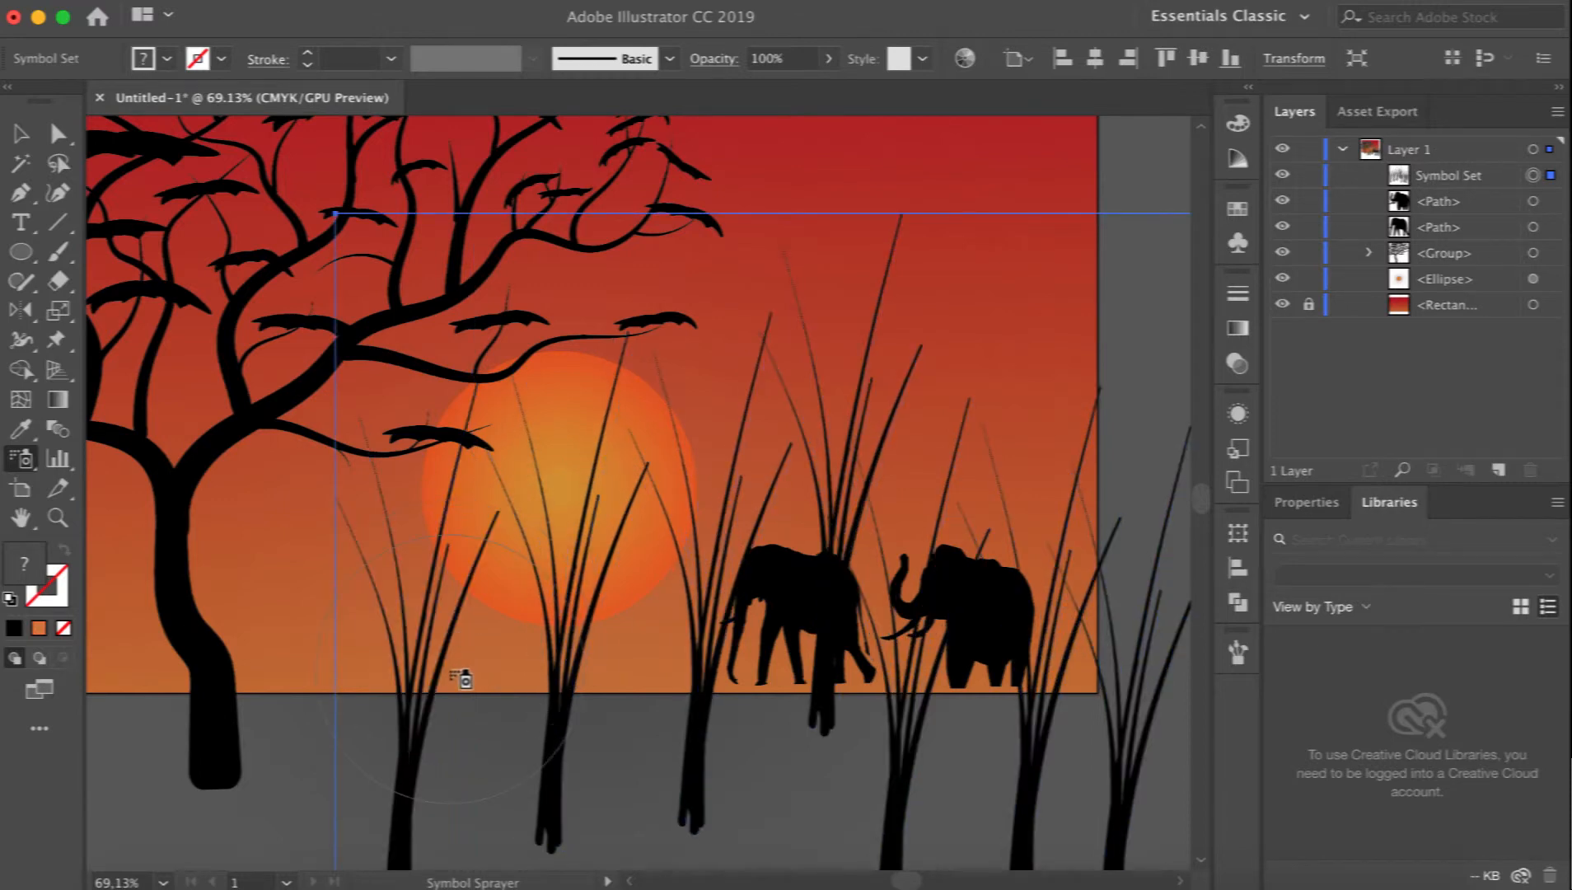
scroll(461, 678, left, 4)
scroll(461, 678, down, 2)
mouse_move(467, 491)
mouse_down()
mouse_move(288, 487)
mouse_move(365, 491)
mouse_up()
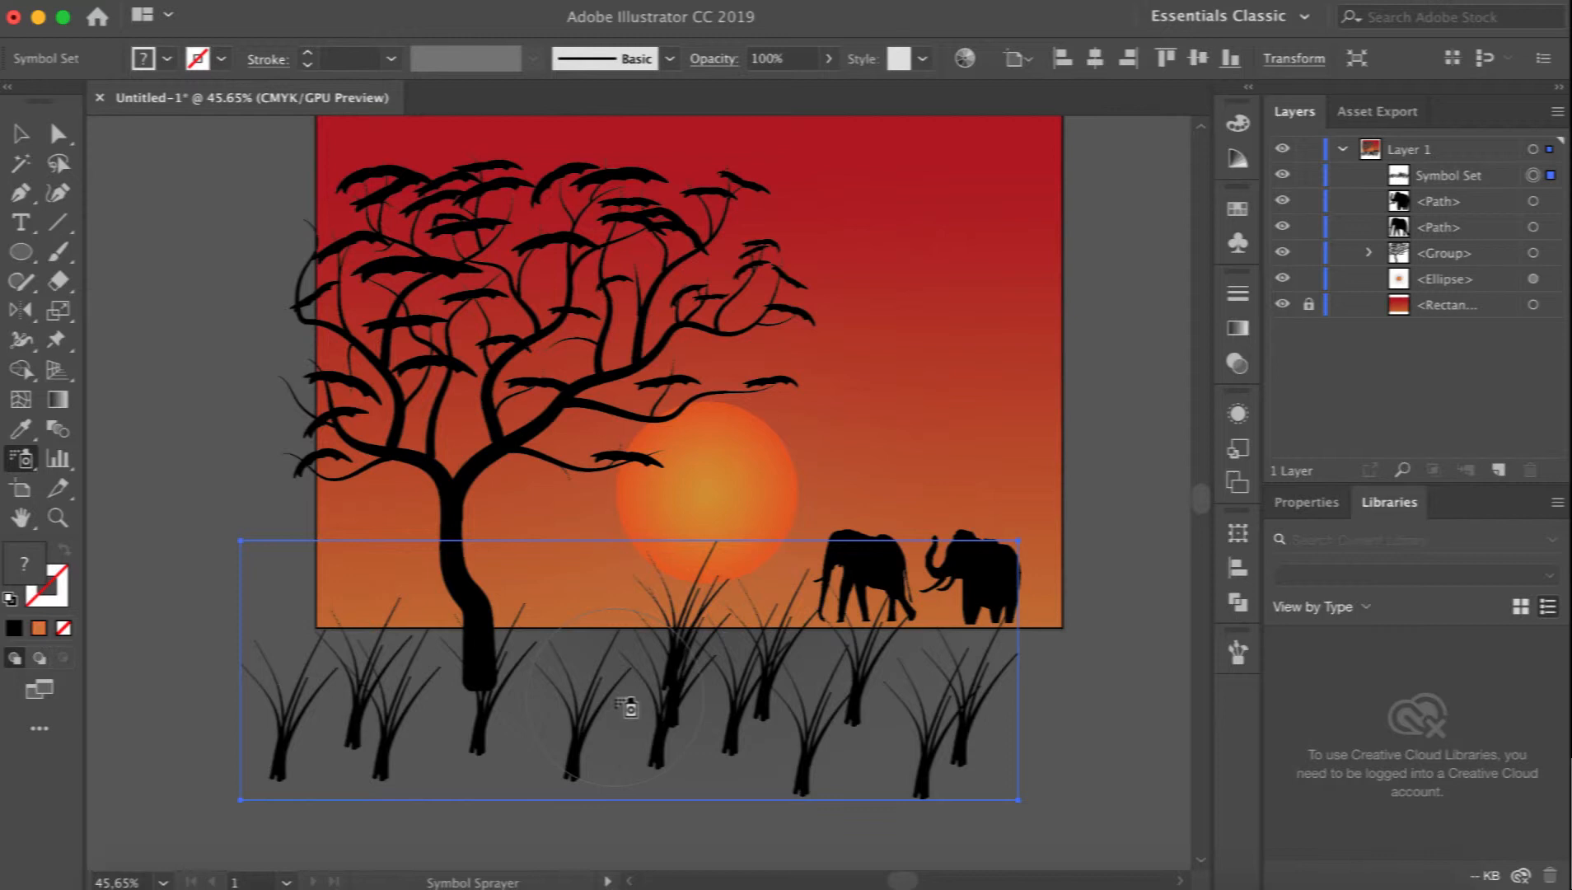
drag(626, 707, 331, 738)
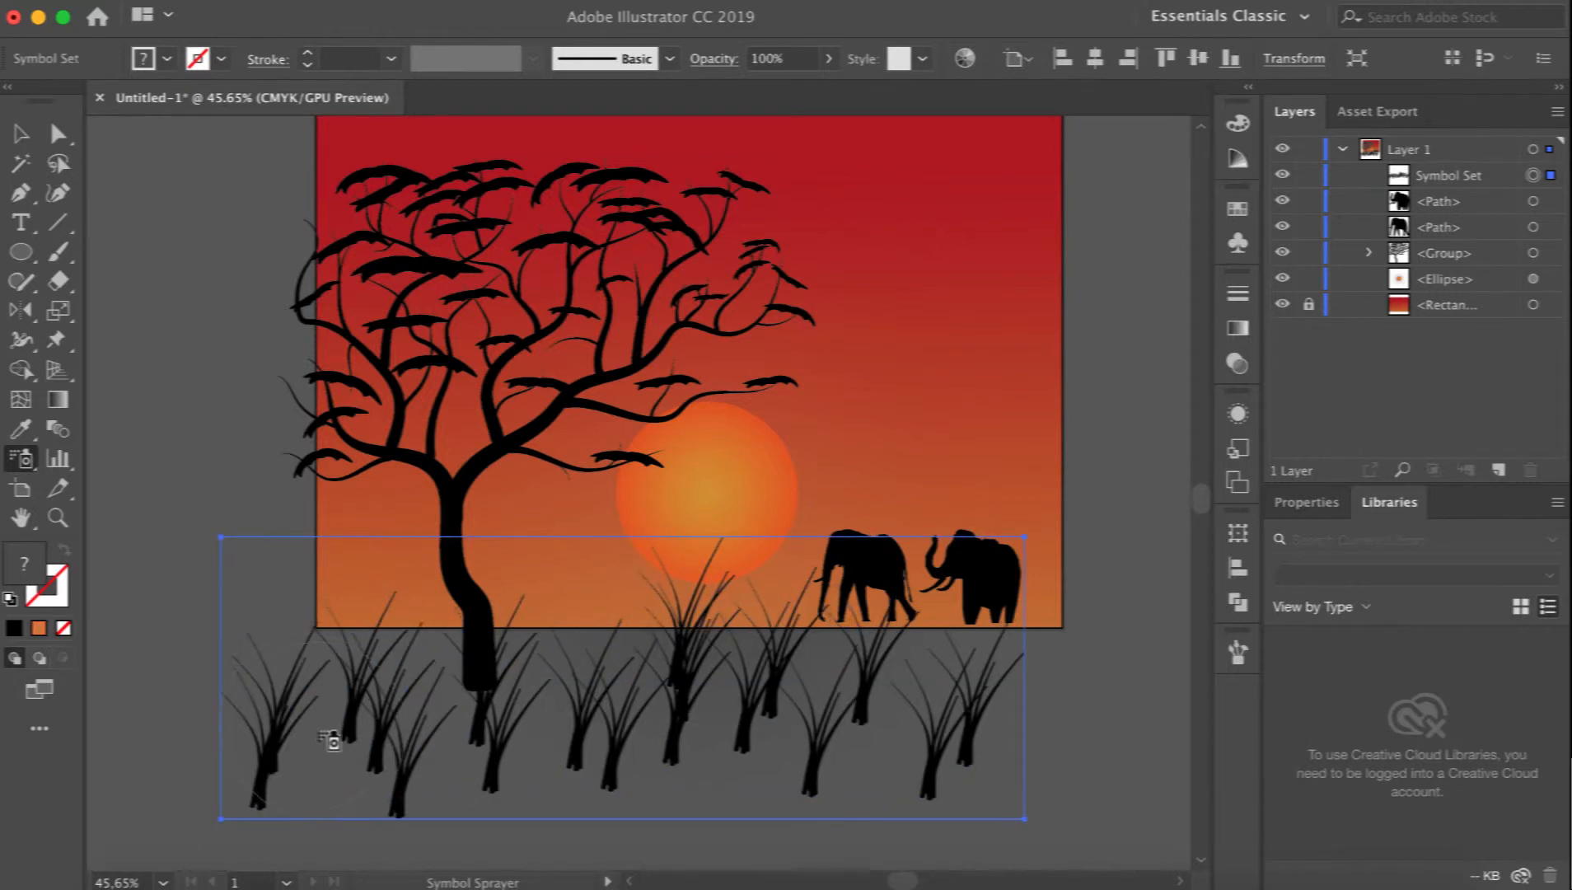
click(333, 738)
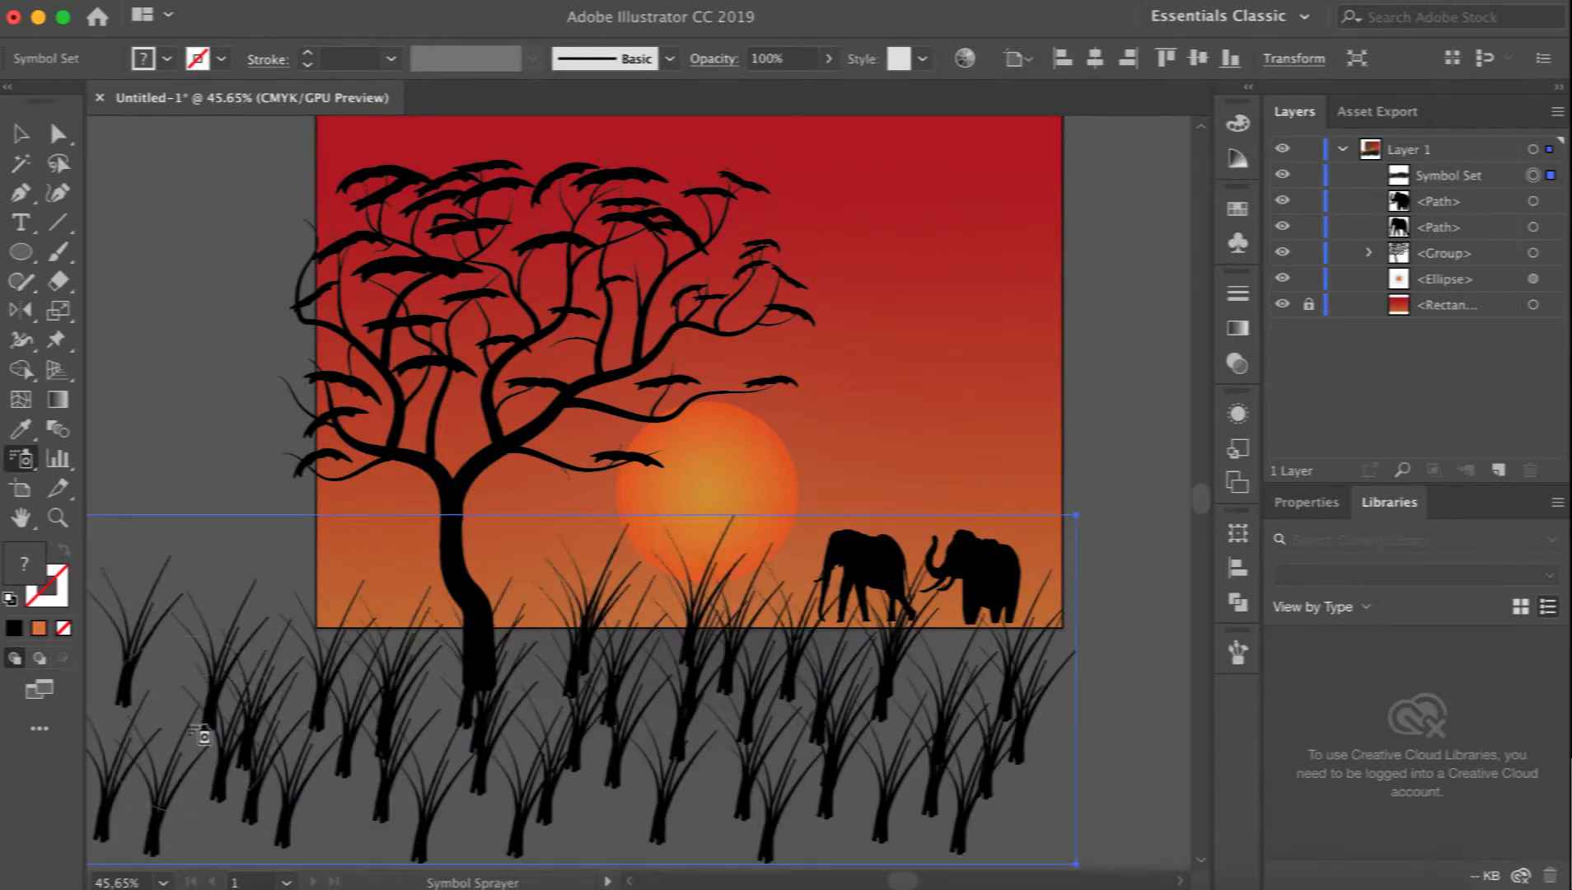
click(205, 737)
mouse_move(308, 685)
mouse_down()
mouse_move(348, 781)
mouse_move(426, 770)
mouse_move(455, 707)
mouse_move(539, 707)
mouse_move(458, 736)
mouse_move(529, 770)
mouse_move(593, 688)
mouse_up()
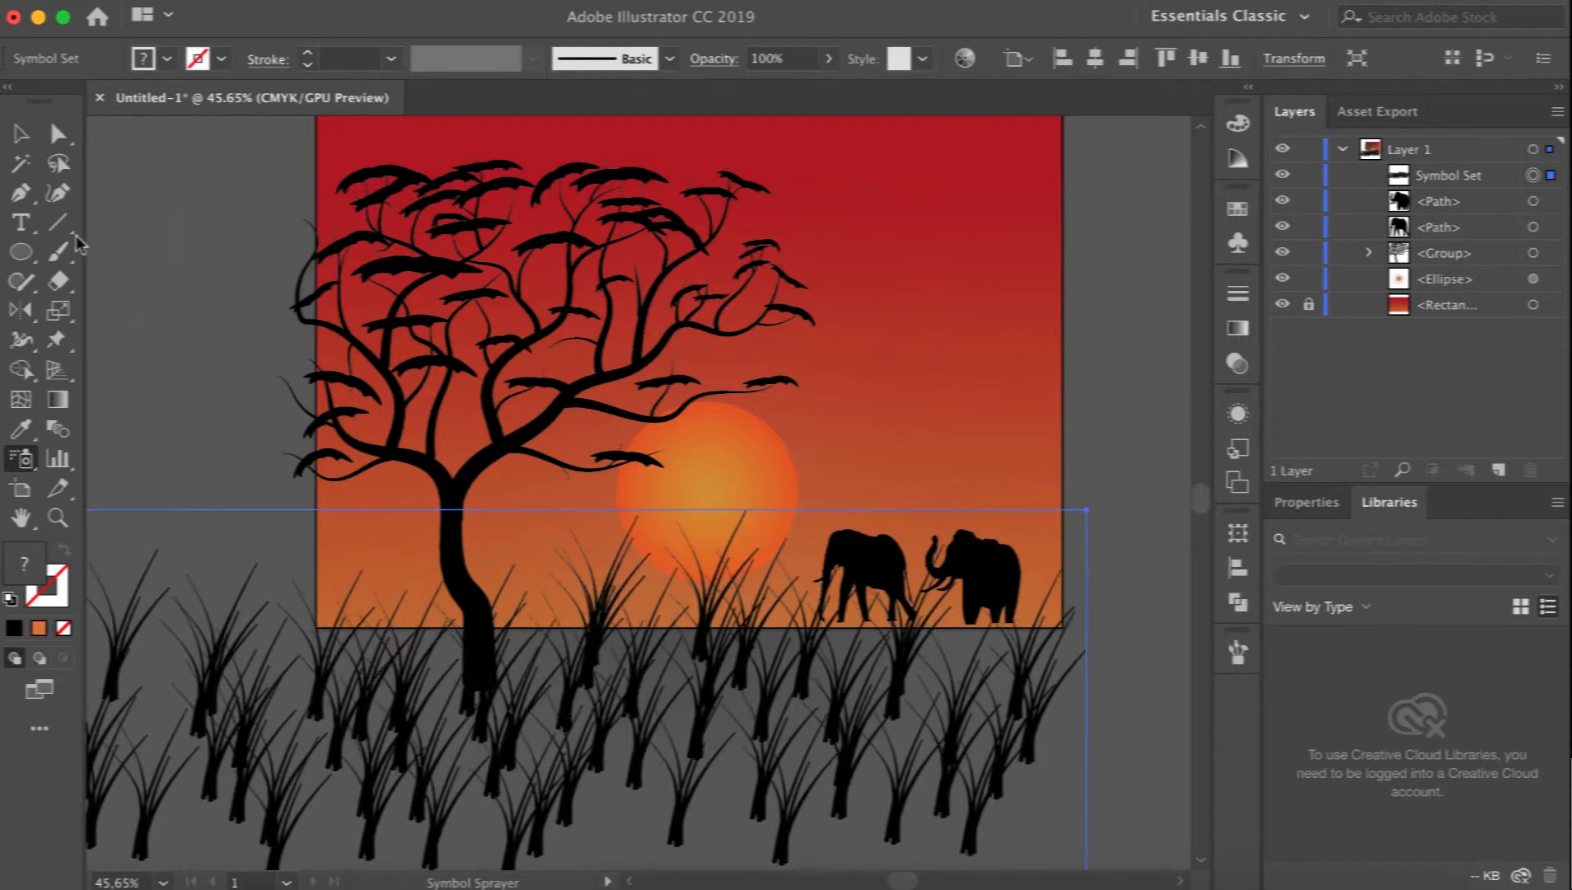
Scale the sprayed grass symbol set down and squash its height into a low, wide band.
click(23, 135)
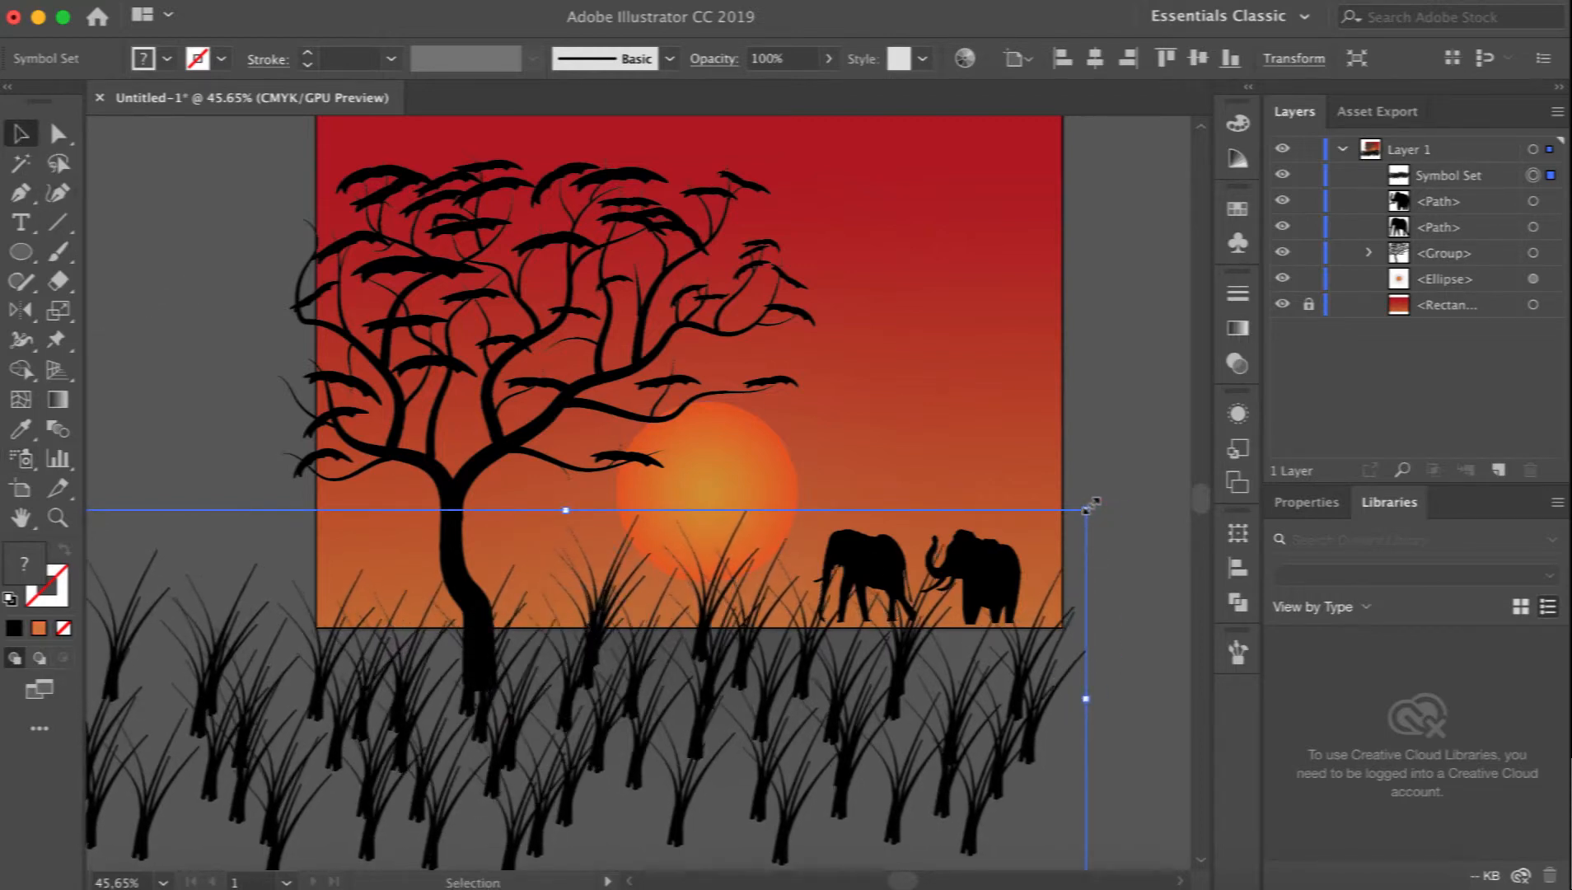
drag(1088, 509, 1099, 625)
scroll(598, 746, left, 4)
scroll(597, 745, down, 2)
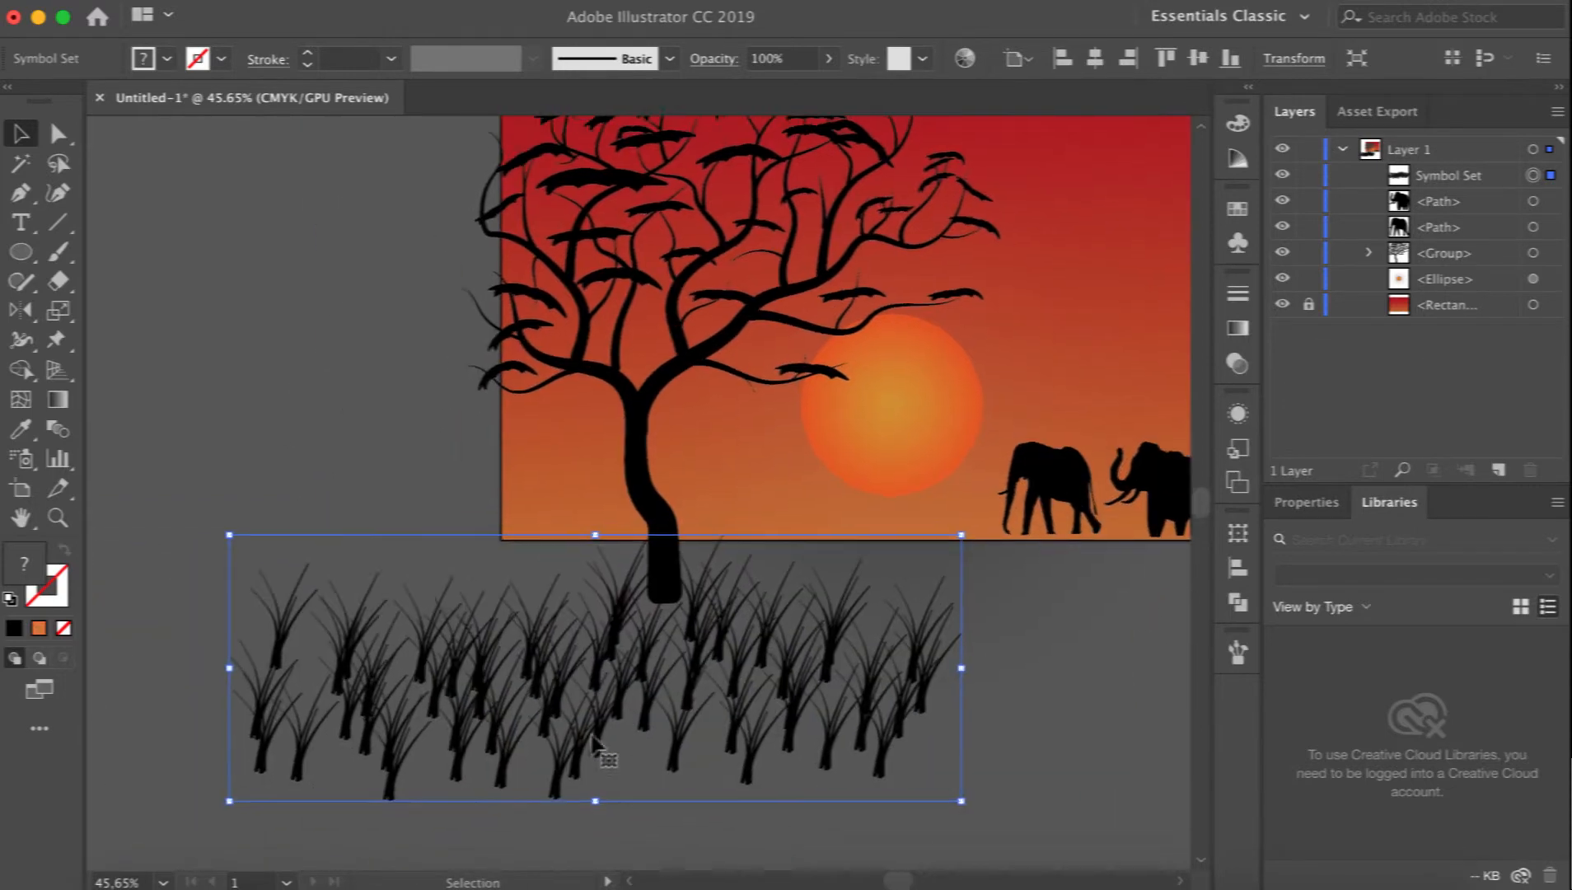
scroll(598, 745, left, 2)
scroll(597, 745, down, 1)
drag(626, 791, 628, 689)
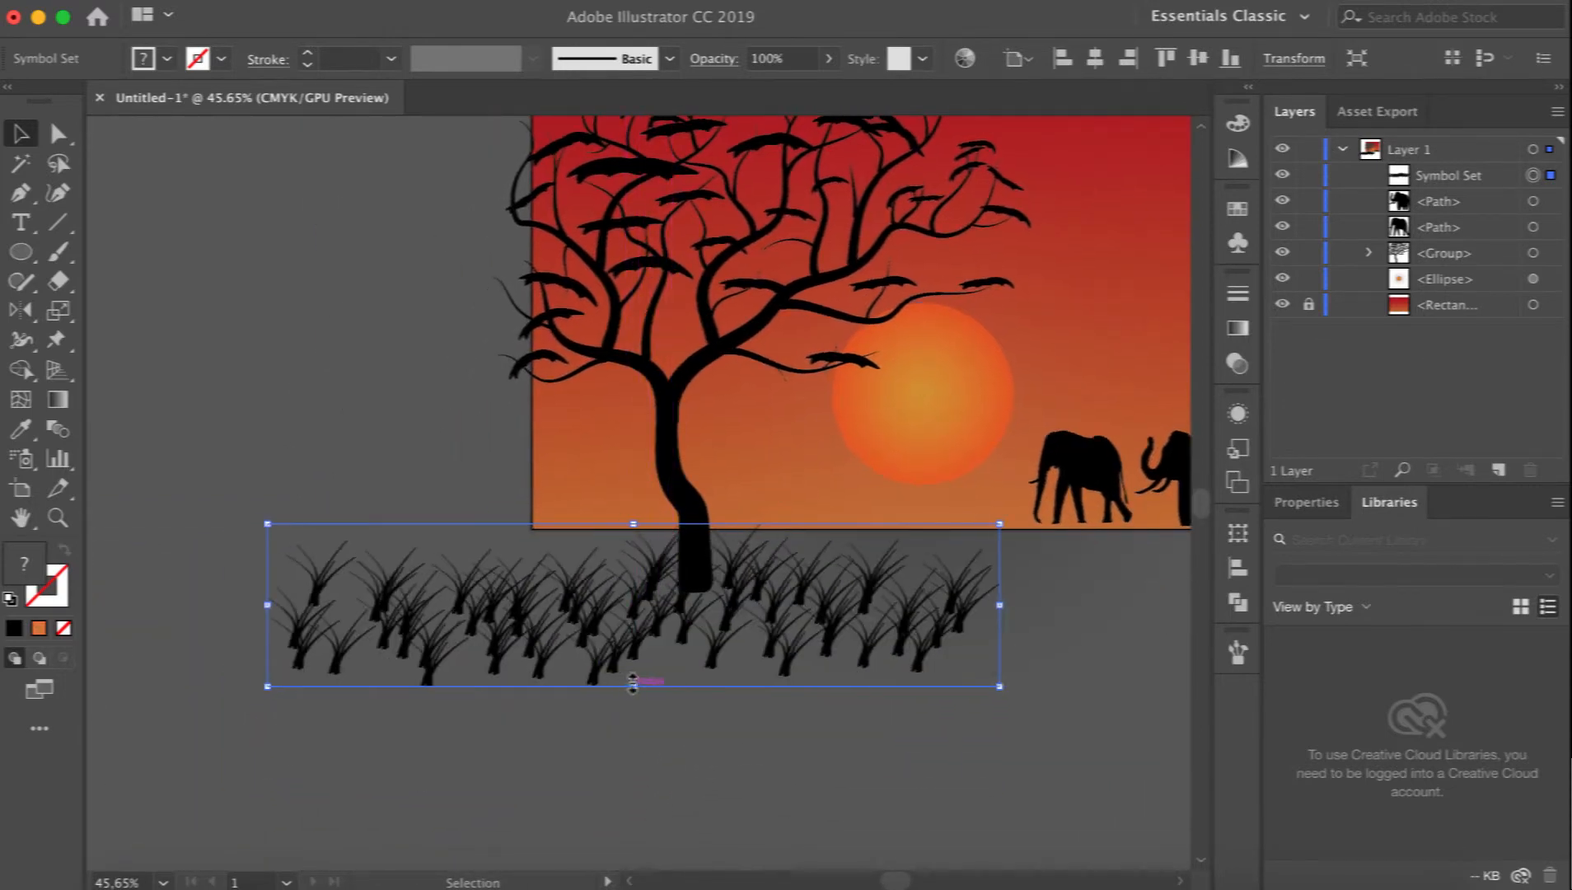
Draw the sprayed grass tufts closer together into a denser strip with a symbolism tool.
drag(21, 458, 132, 516)
mouse_move(464, 577)
mouse_down()
mouse_move(411, 568)
mouse_move(340, 589)
mouse_move(340, 605)
mouse_up()
click(340, 554)
click(21, 134)
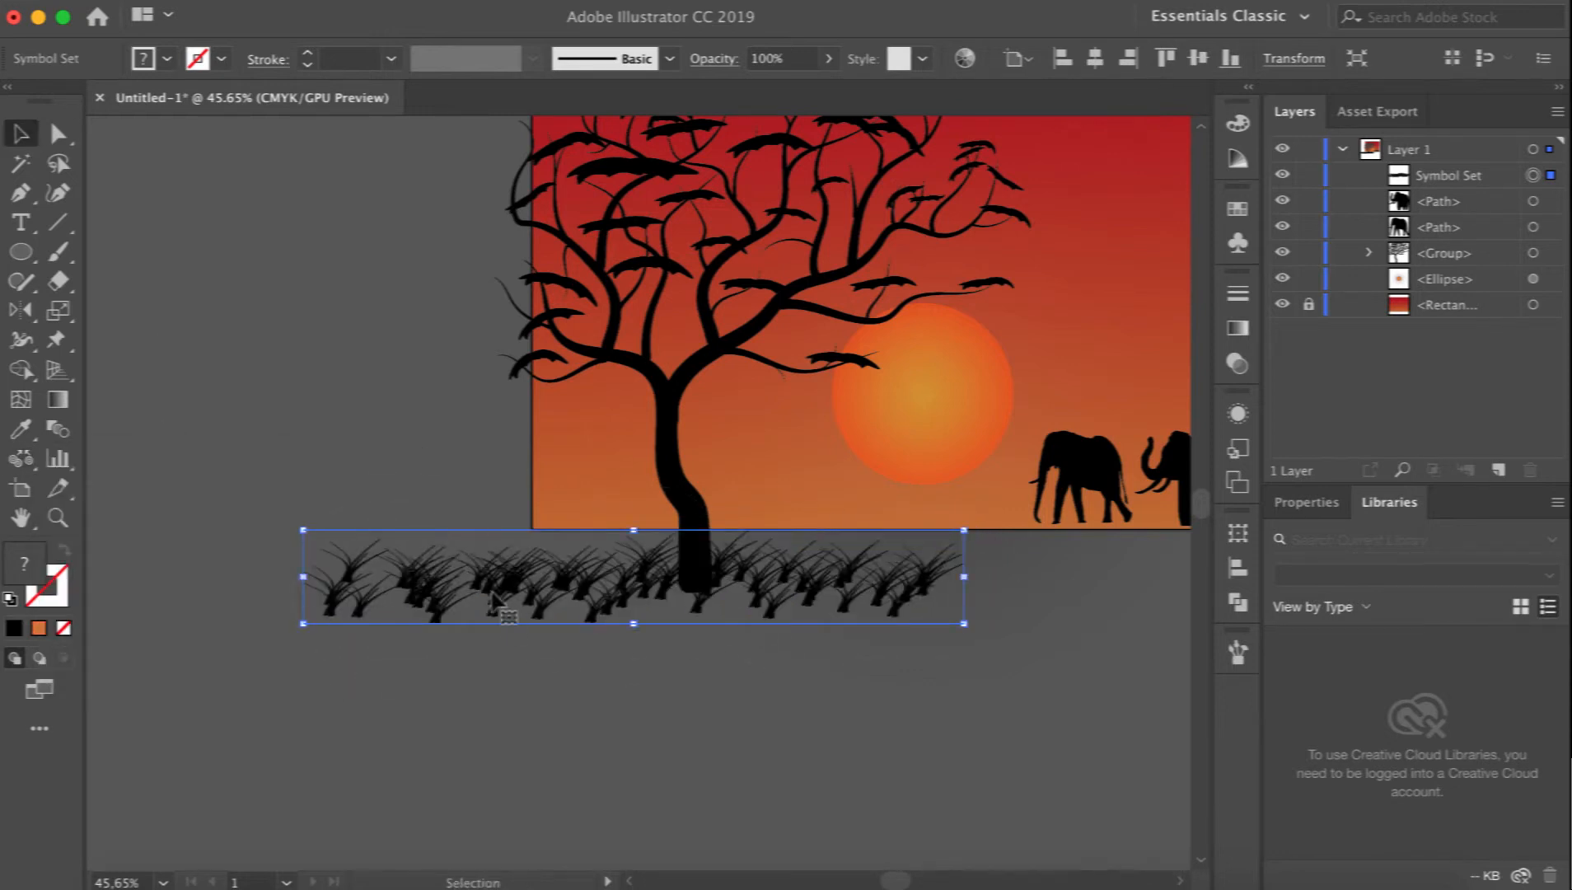
Duplicate the grass strip into overlapping layers, arrange them across the background's bottom edge and flatten the lowest symbol set.
alt+drag(494, 602, 571, 576)
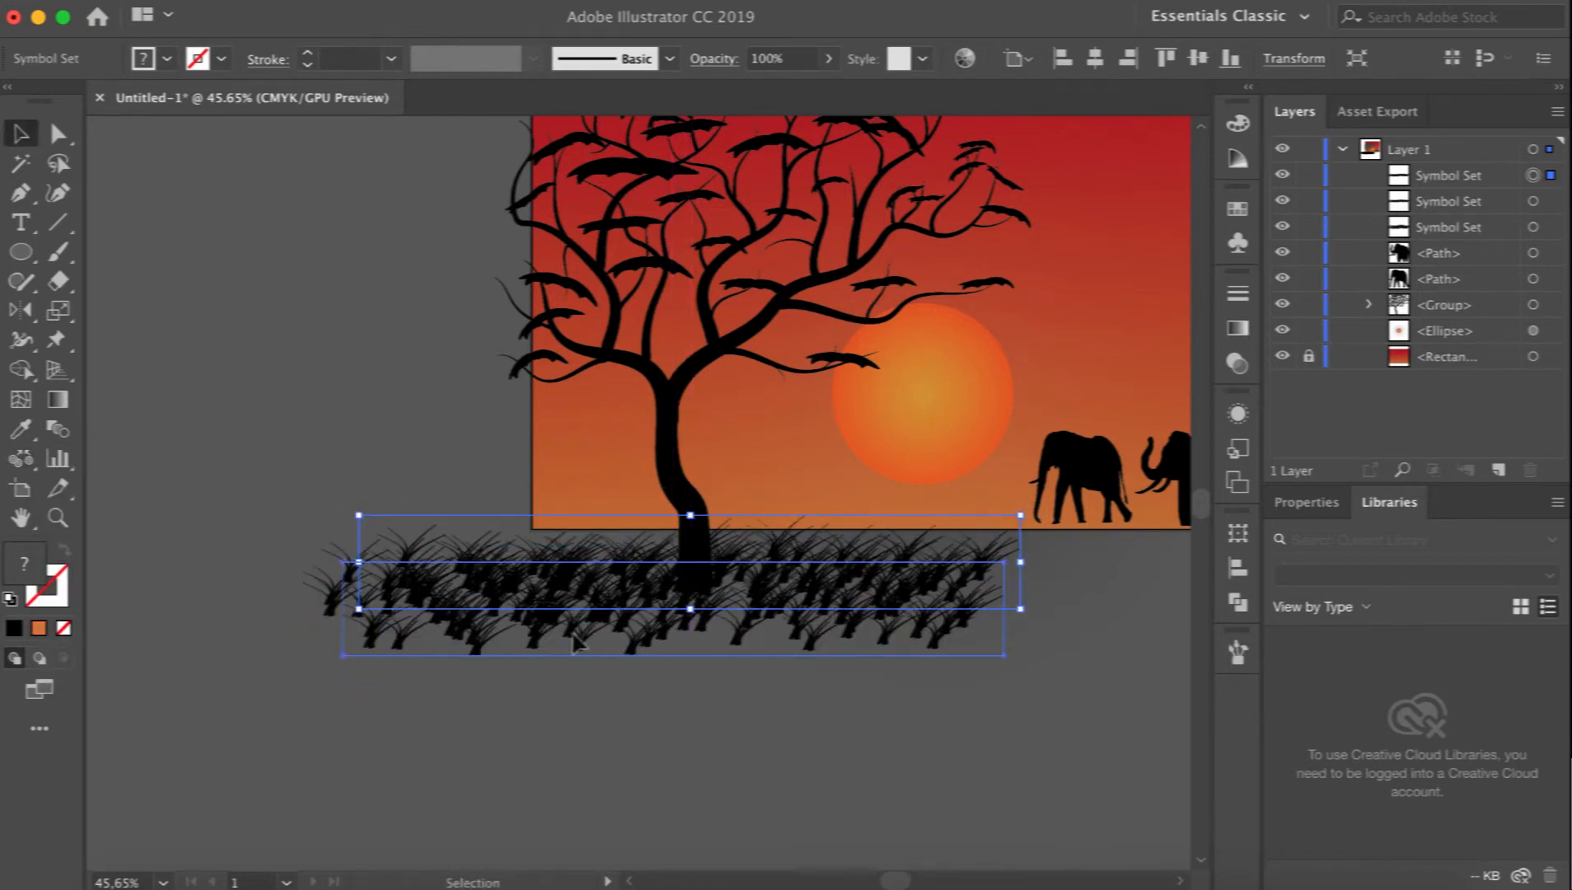
drag(478, 642, 472, 610)
click(947, 445)
click(1066, 599)
click(396, 577)
shift+click(349, 601)
shift+click(363, 594)
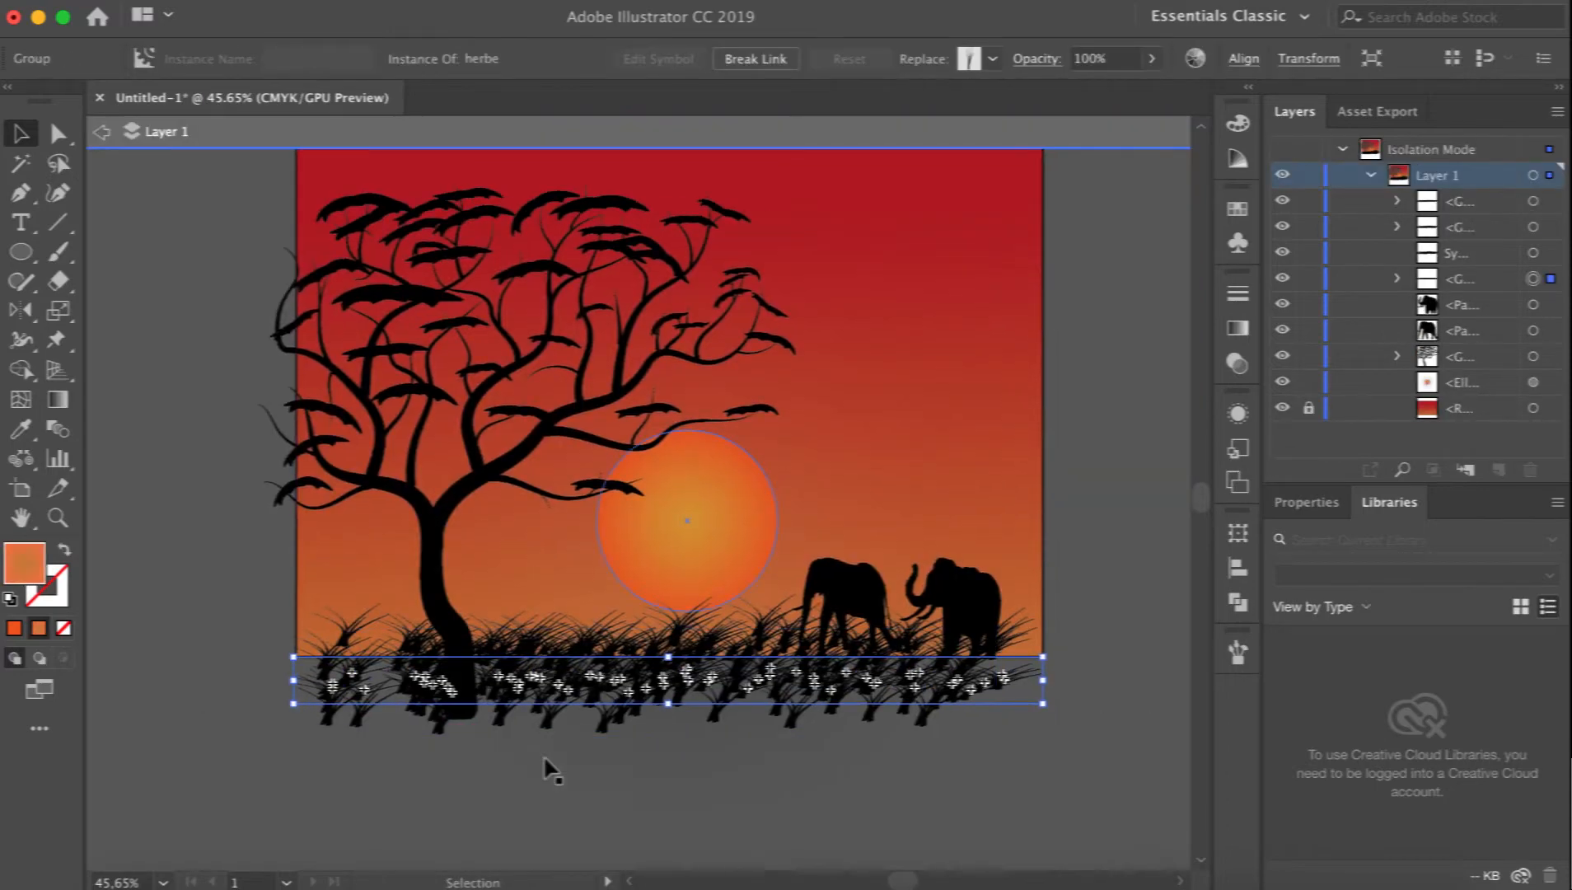
scroll(552, 768, right, 1)
click(432, 736)
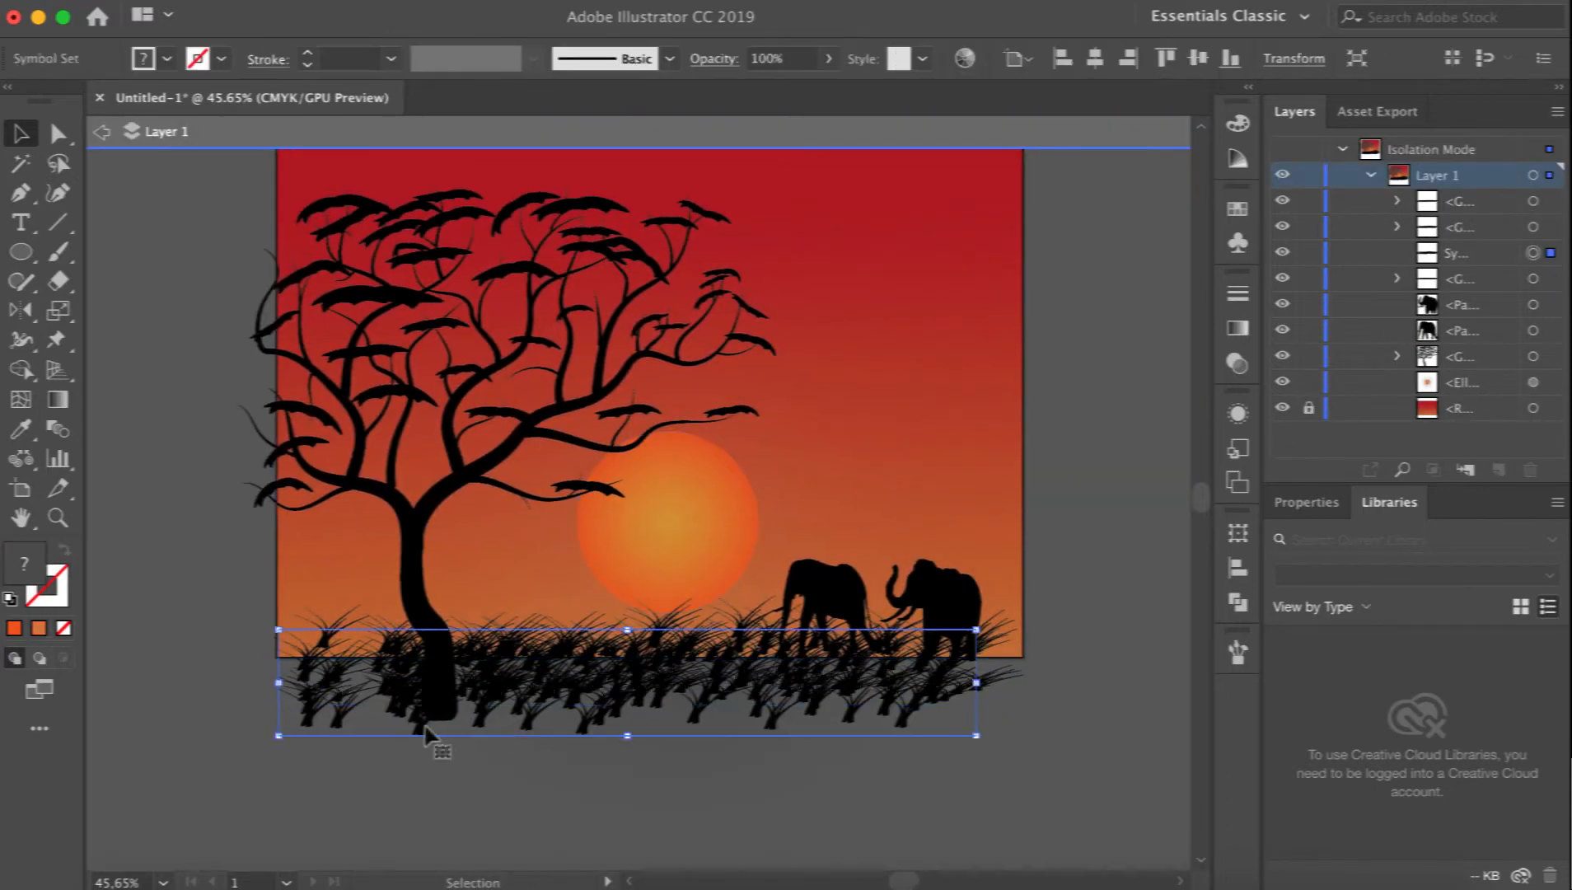
drag(629, 736, 628, 683)
click(766, 738)
Expand the selected grass set and ungroup it into individual tufts.
click(343, 664)
right_click(342, 664)
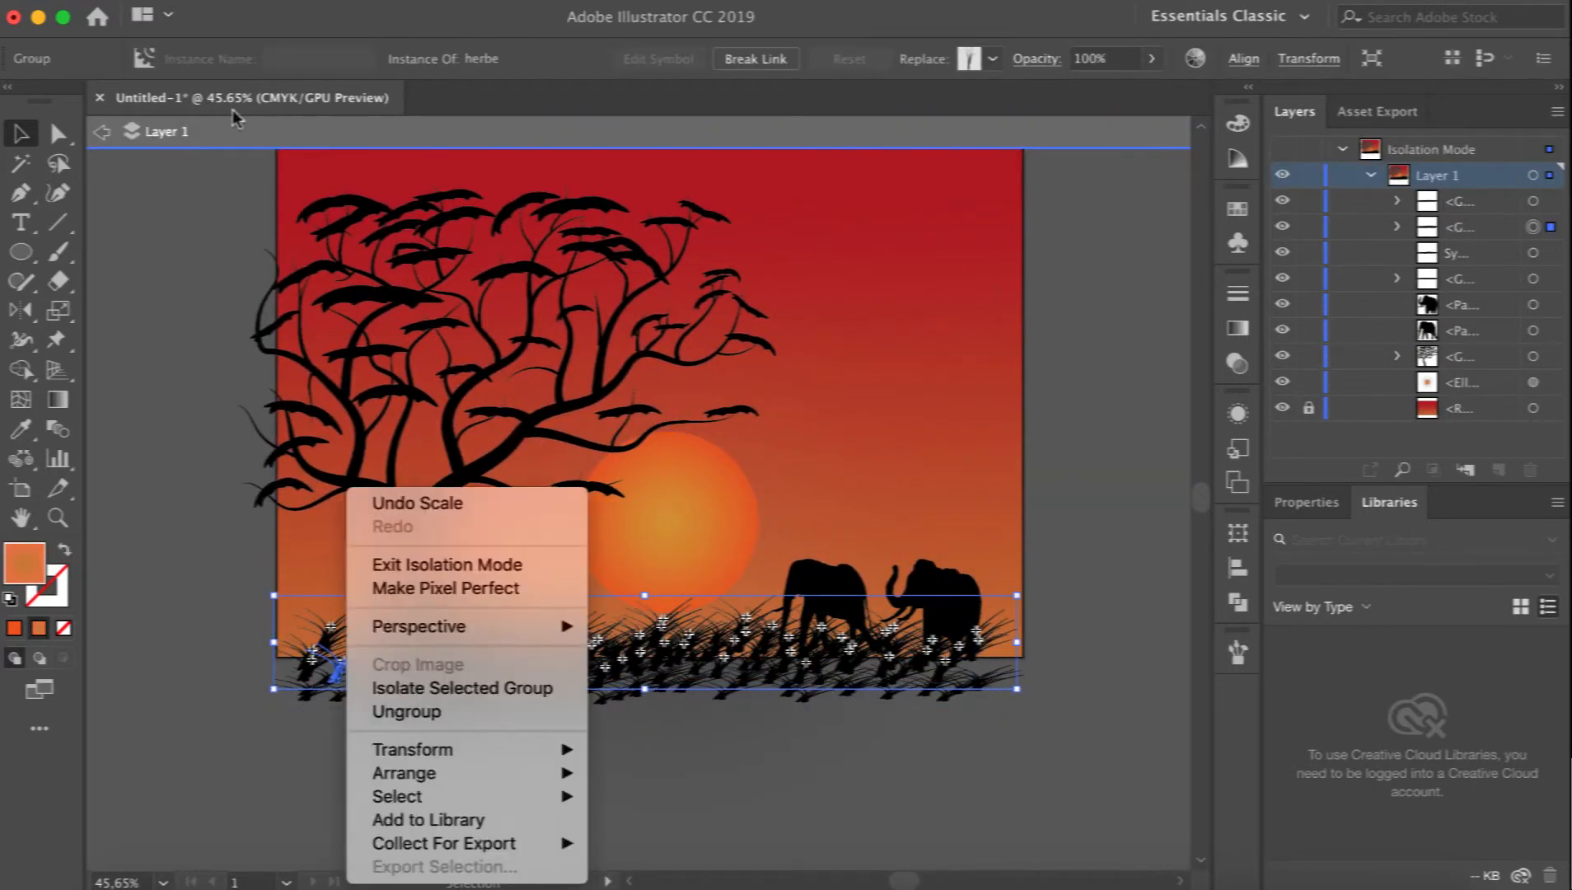
click(305, 1)
click(348, 228)
key(Return)
click(305, 3)
click(350, 91)
click(218, 659)
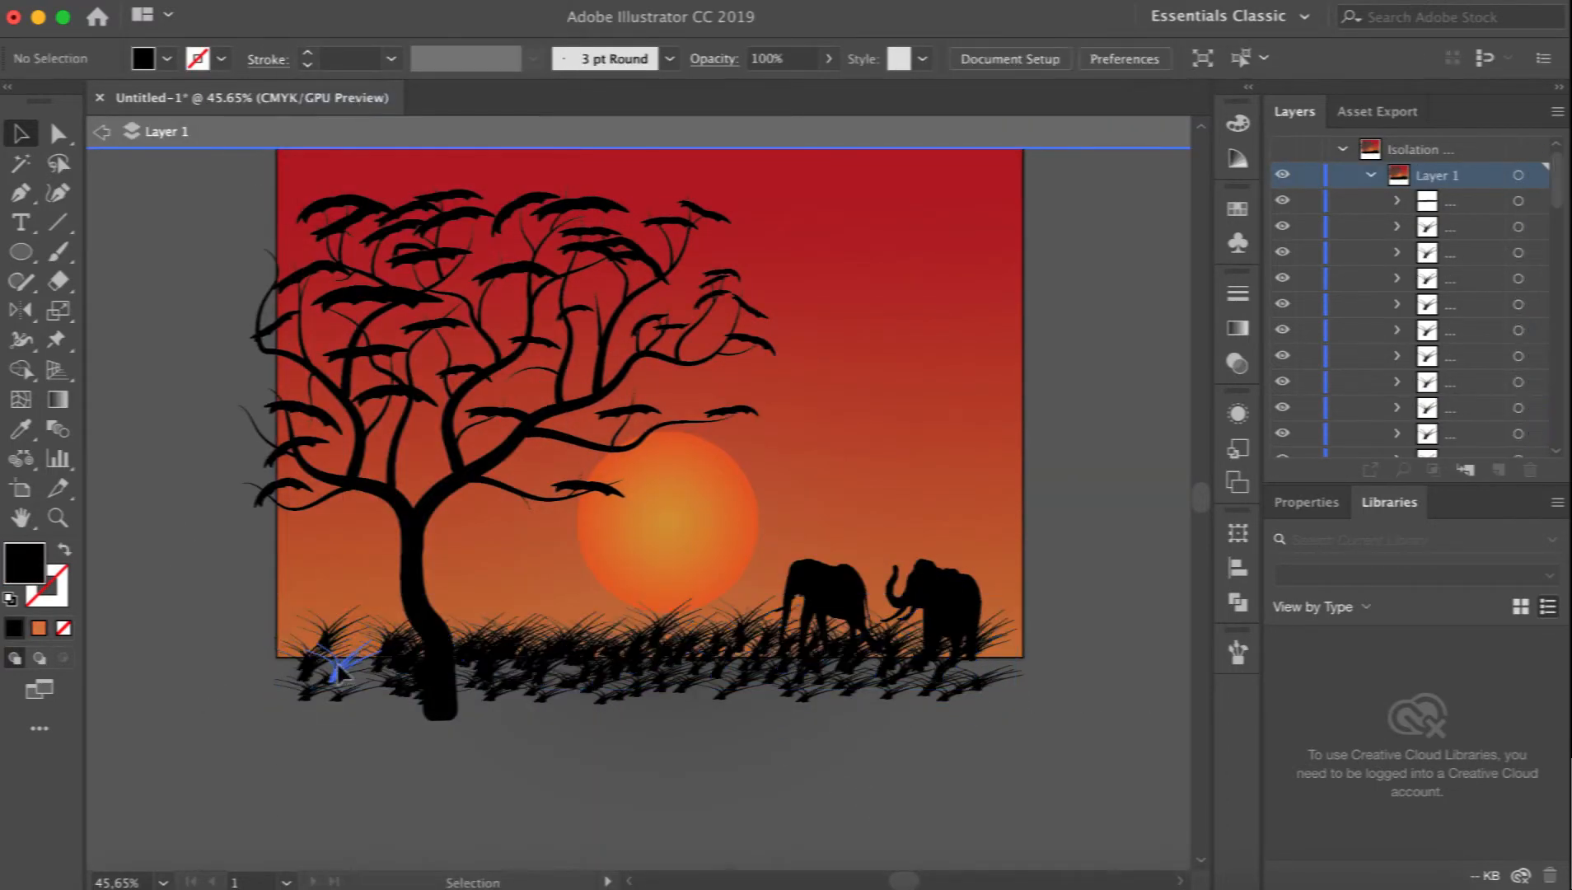
Shift a loose tuft beside the big tree, and expand and ungroup another grass set.
drag(333, 669, 302, 654)
click(305, 3)
click(347, 228)
click(859, 595)
click(305, 3)
click(350, 92)
click(544, 758)
Move the low-hanging tufts on both sides of the big tree's trunk up onto the background's bottom edge.
click(318, 685)
double_click(316, 695)
click(115, 132)
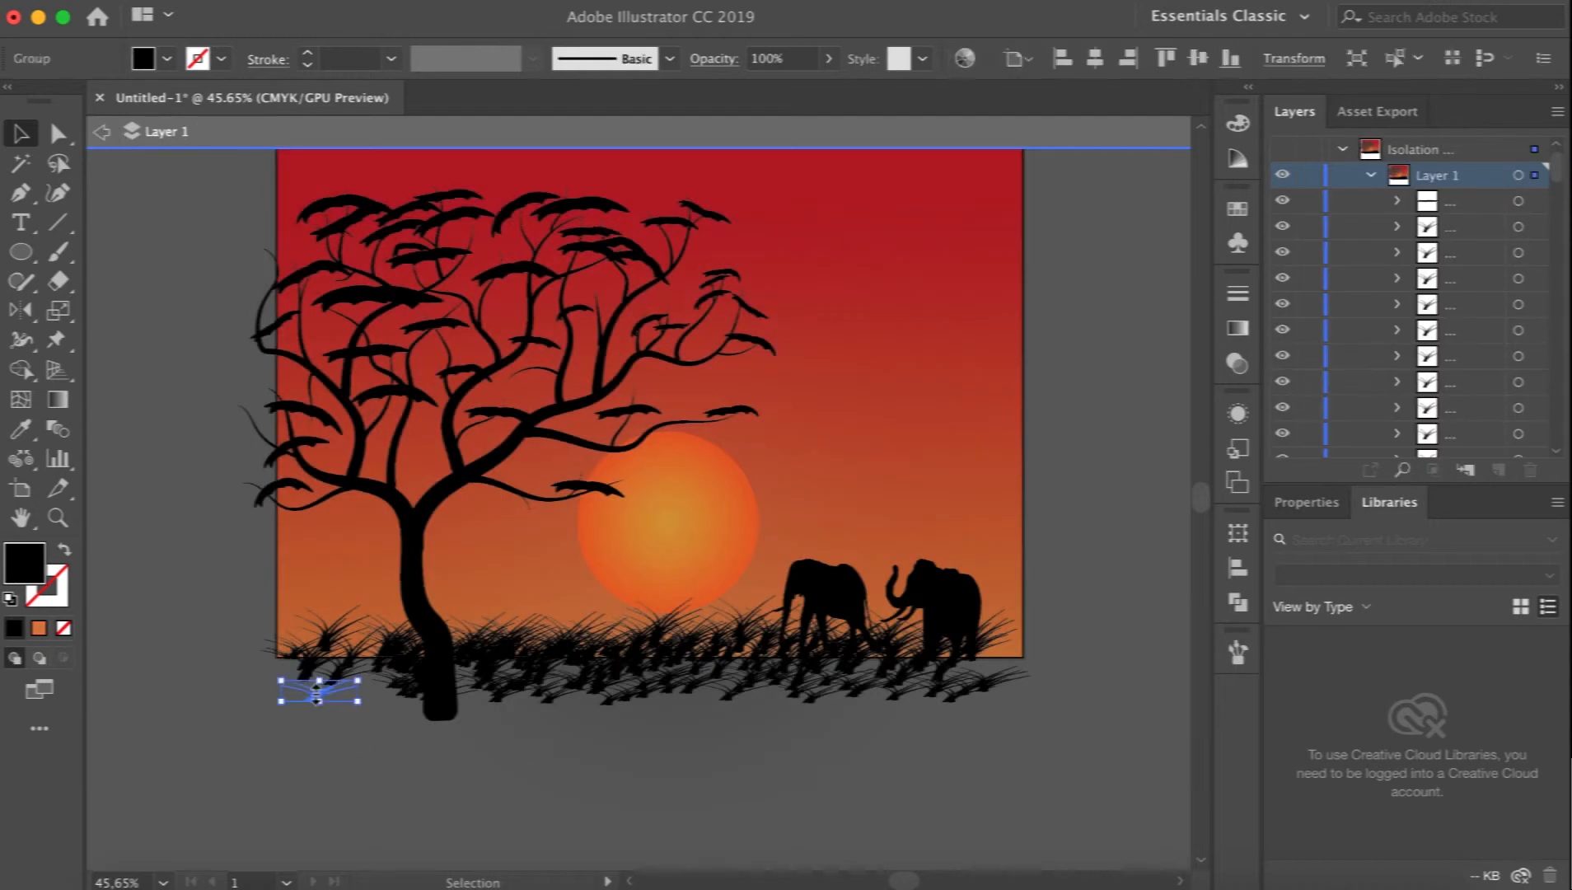
scroll(400, 646, up, 5)
drag(218, 754, 183, 626)
drag(194, 712, 199, 638)
drag(261, 718, 196, 659)
click(286, 703)
drag(424, 745, 422, 658)
drag(390, 725, 258, 662)
drag(407, 742, 337, 657)
Move the tufts hanging below the background between the trunk and the sun up to thicken the grass band.
drag(645, 740, 457, 624)
drag(721, 759, 403, 641)
drag(858, 743, 968, 636)
drag(666, 724, 656, 657)
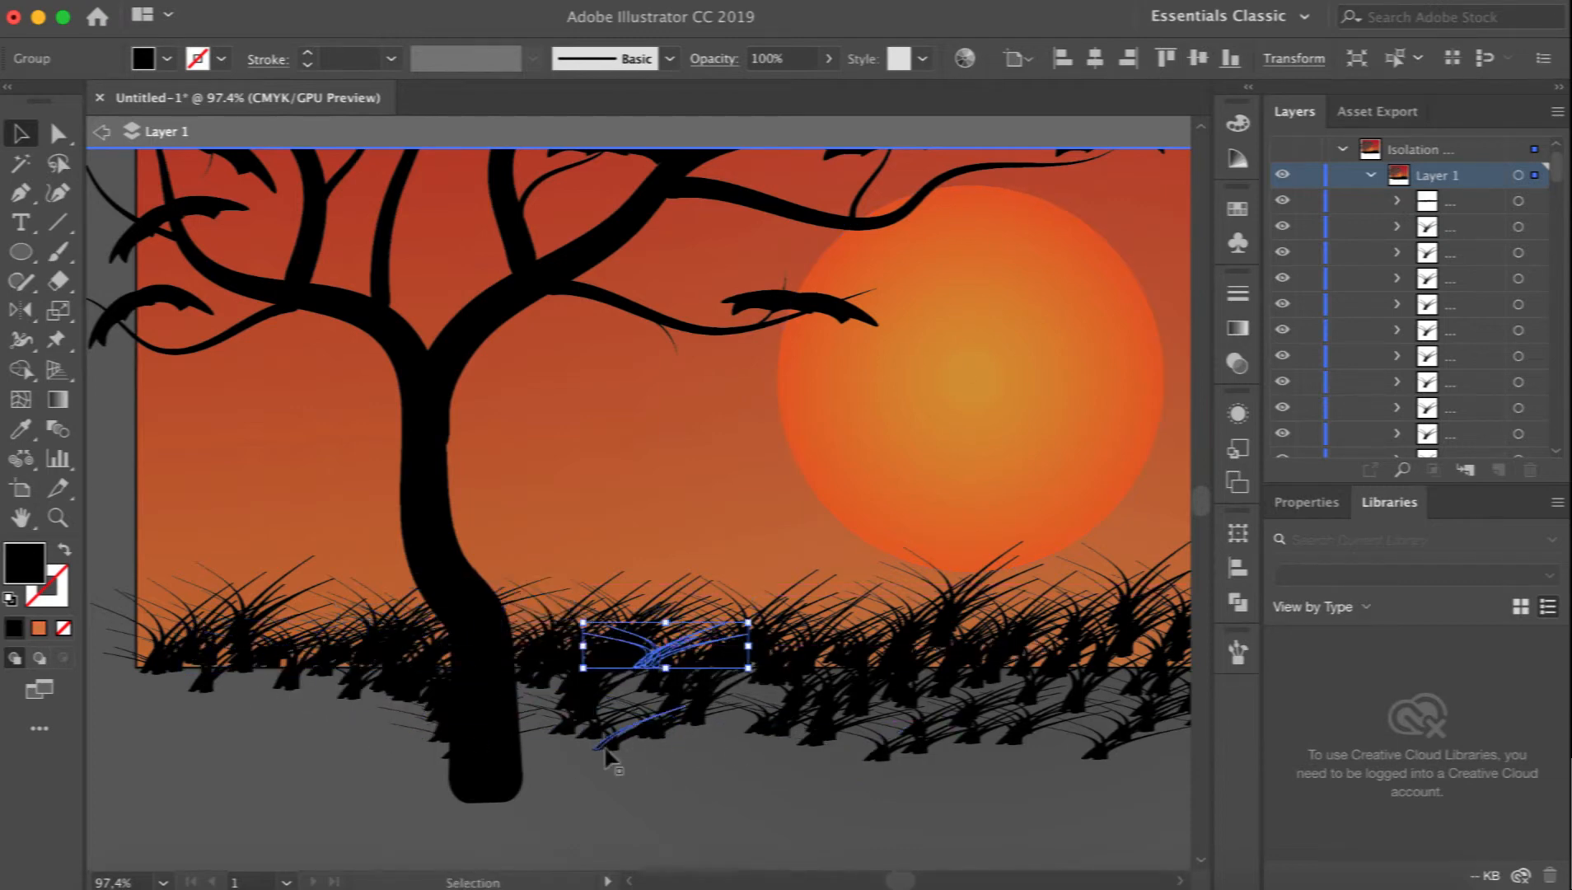
drag(610, 748, 497, 677)
drag(883, 747, 858, 640)
drag(828, 719, 756, 656)
drag(664, 725, 674, 635)
drag(588, 729, 275, 637)
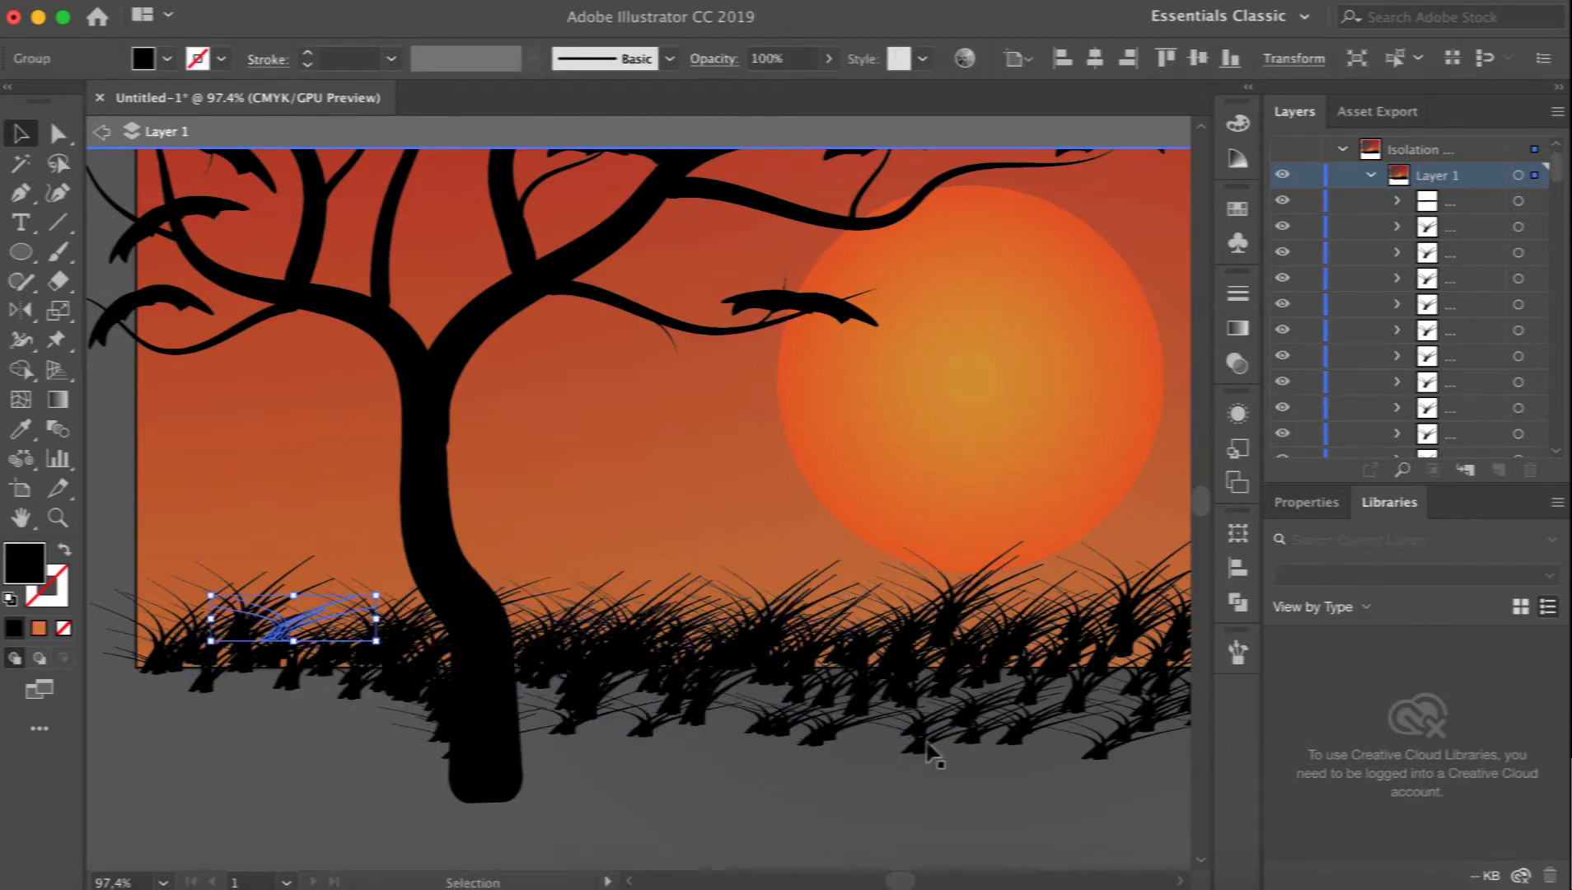
drag(928, 746, 383, 651)
click(1071, 748)
drag(1071, 743, 405, 672)
drag(405, 672, 388, 670)
Raise the stray tufts beneath the sun and the left elephant into the grass band.
scroll(389, 671, right, 10)
drag(972, 756, 1009, 684)
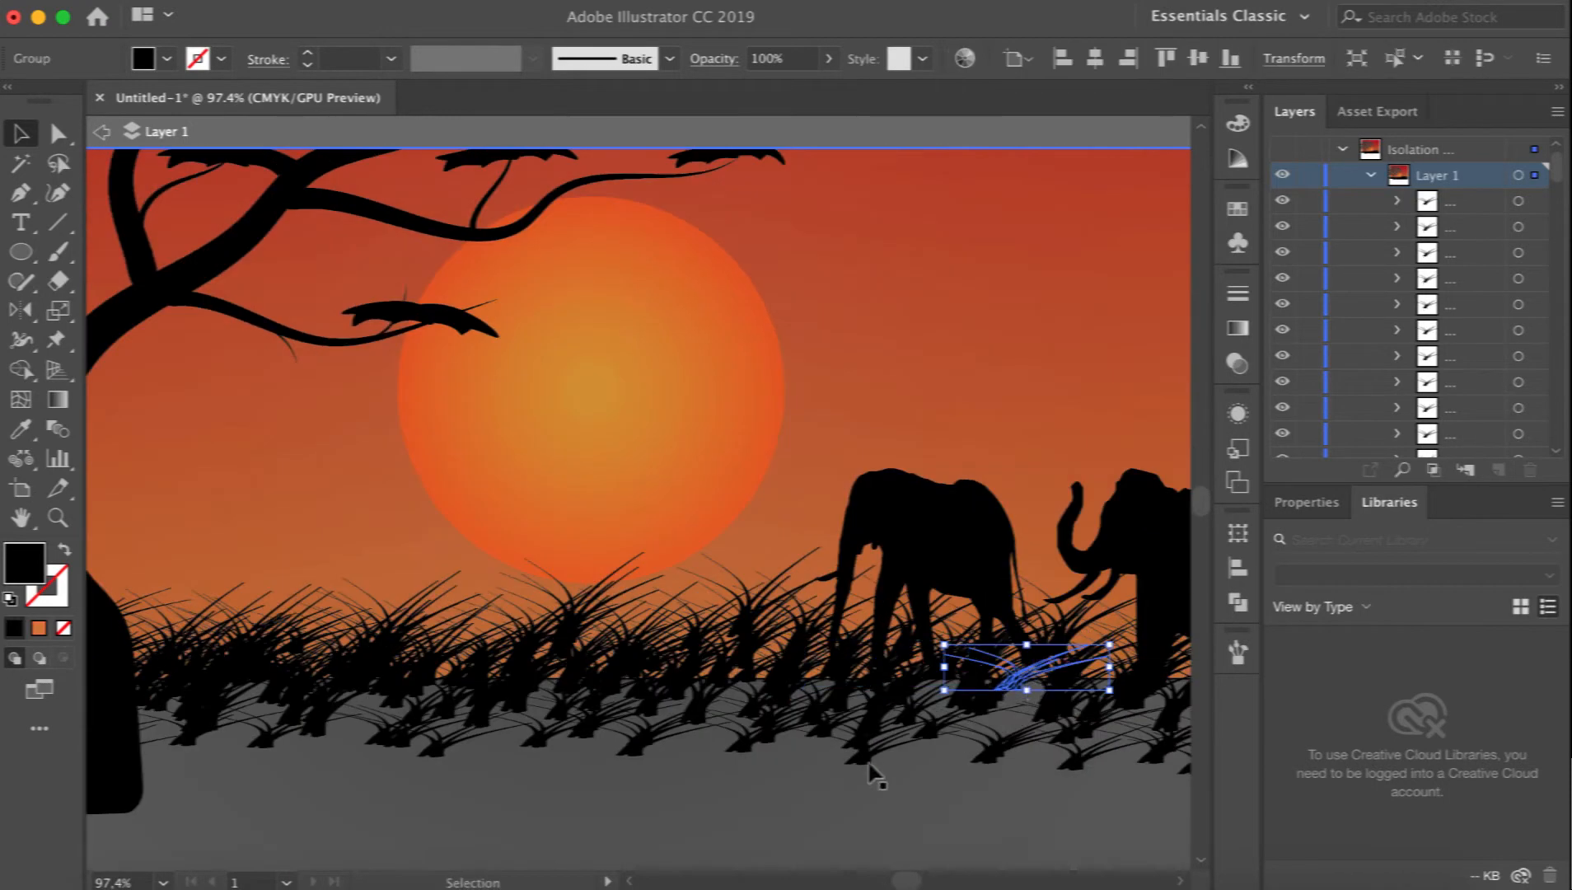
drag(870, 766, 850, 681)
drag(732, 754, 727, 676)
drag(650, 740, 628, 671)
drag(535, 740, 514, 672)
drag(434, 750, 413, 678)
drag(407, 738, 478, 643)
drag(319, 730, 344, 642)
Move the stray tufts below the two elephants up, filling the grass out to the background's right edge.
scroll(940, 772, right, 10)
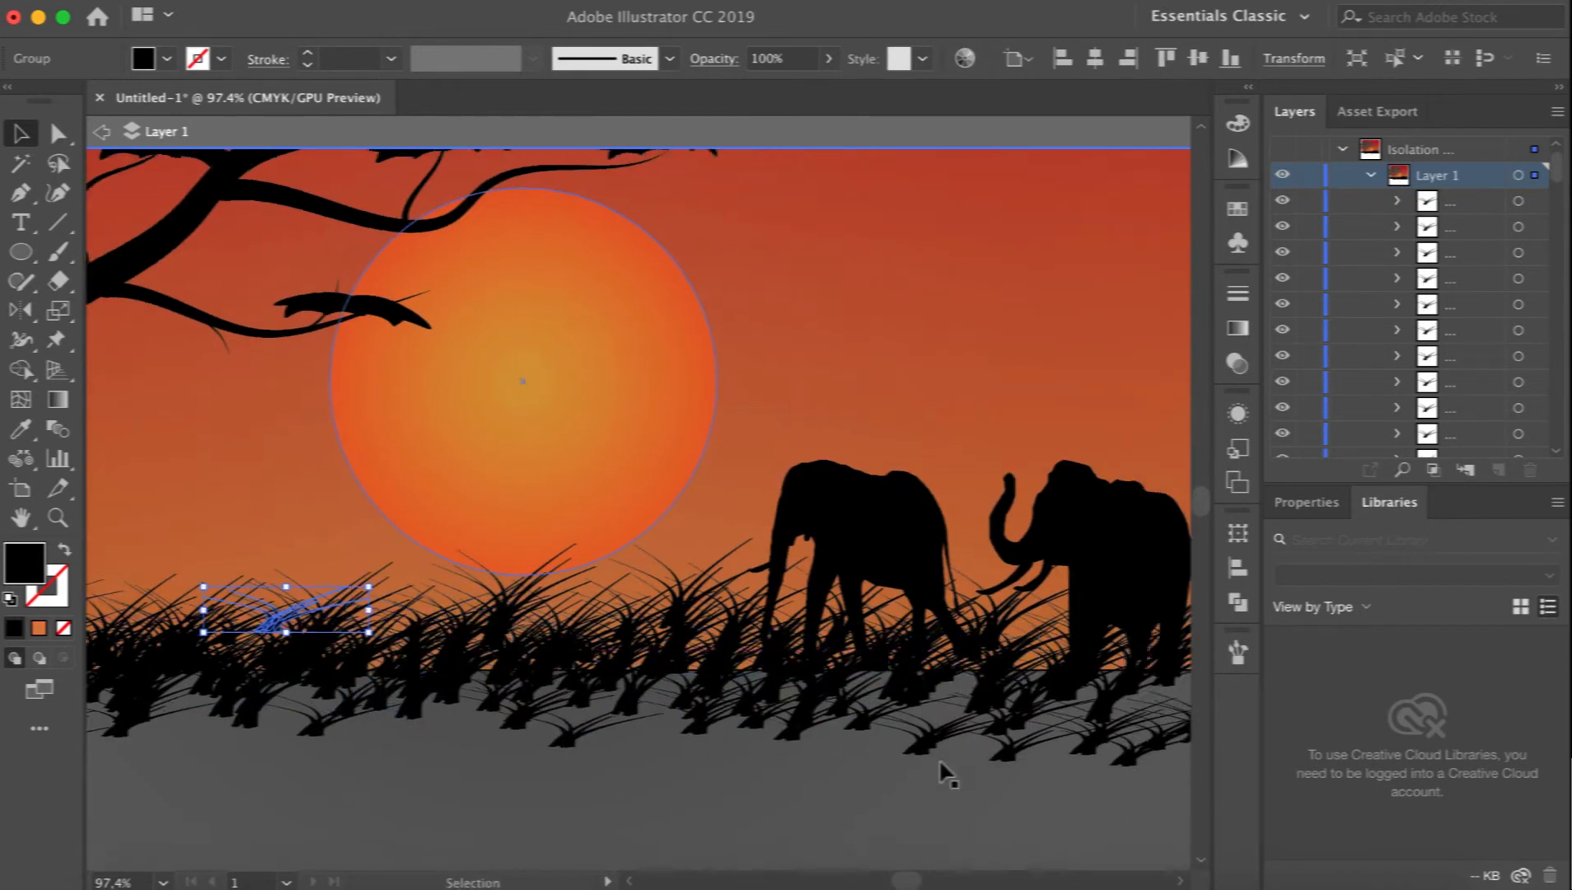
drag(692, 746, 729, 671)
drag(556, 666, 706, 661)
drag(703, 739, 704, 670)
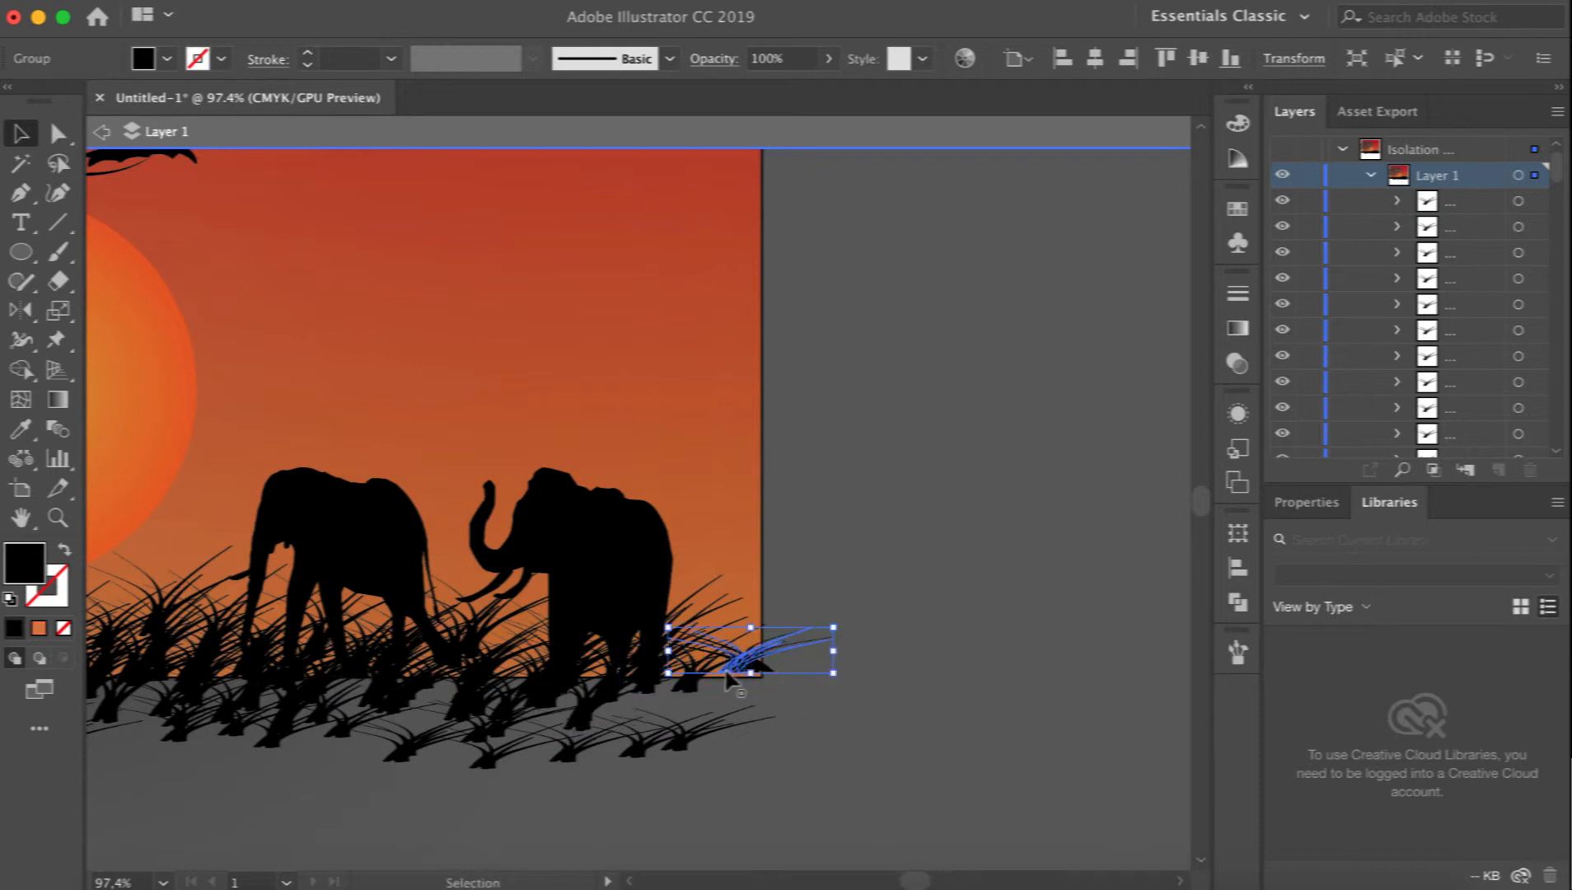
drag(276, 739, 453, 678)
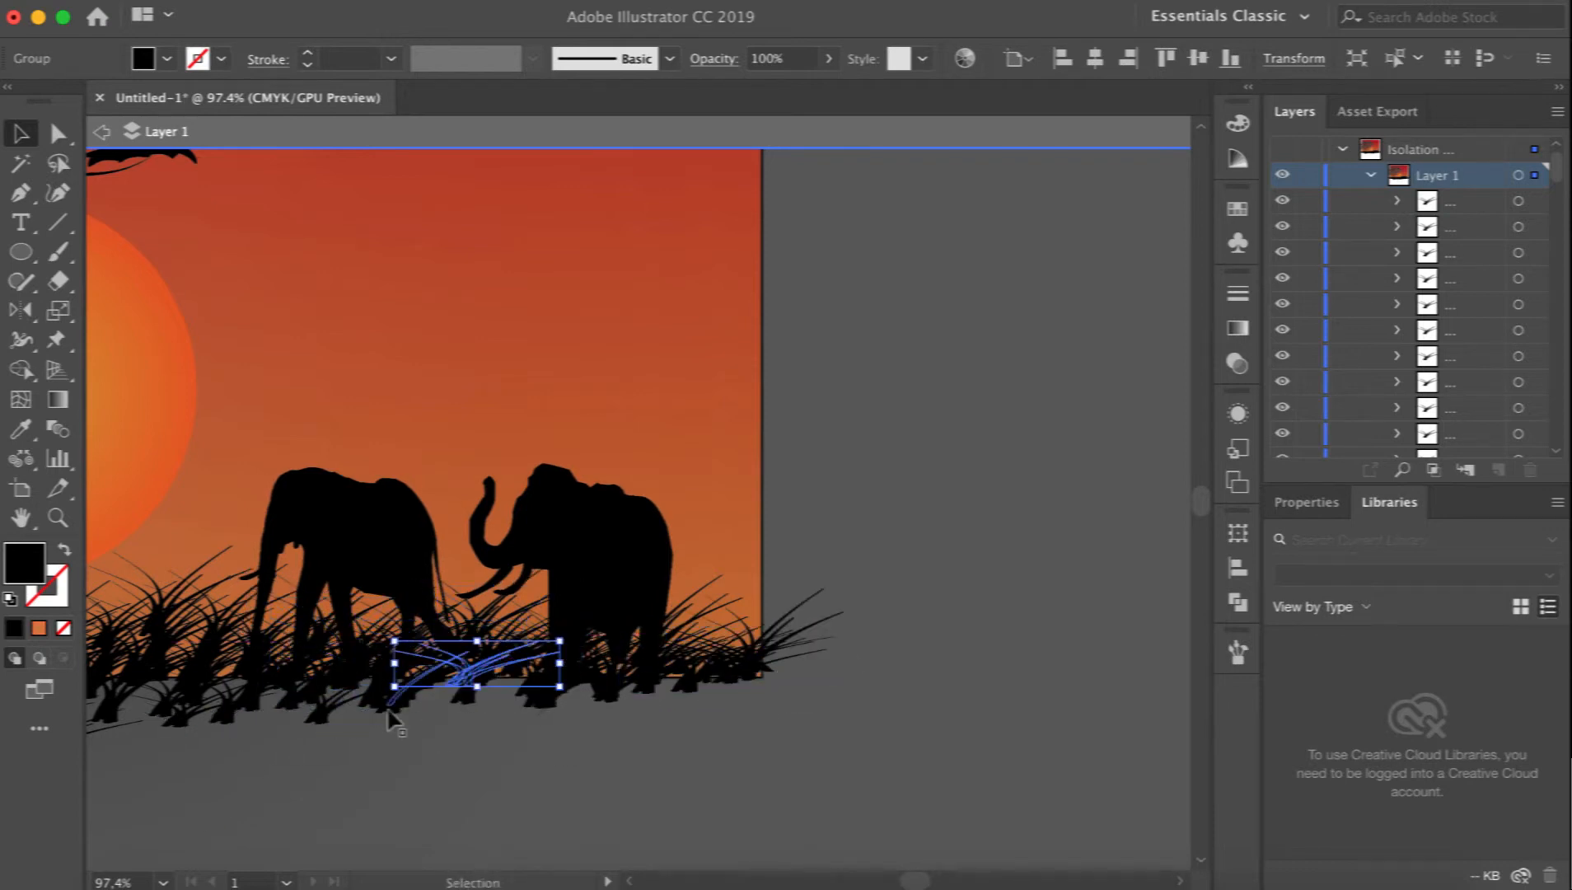
Tuck the remaining protruding tufts below the sun into the grass band to even out its lower edge.
scroll(393, 719, left, 10)
drag(580, 762, 206, 659)
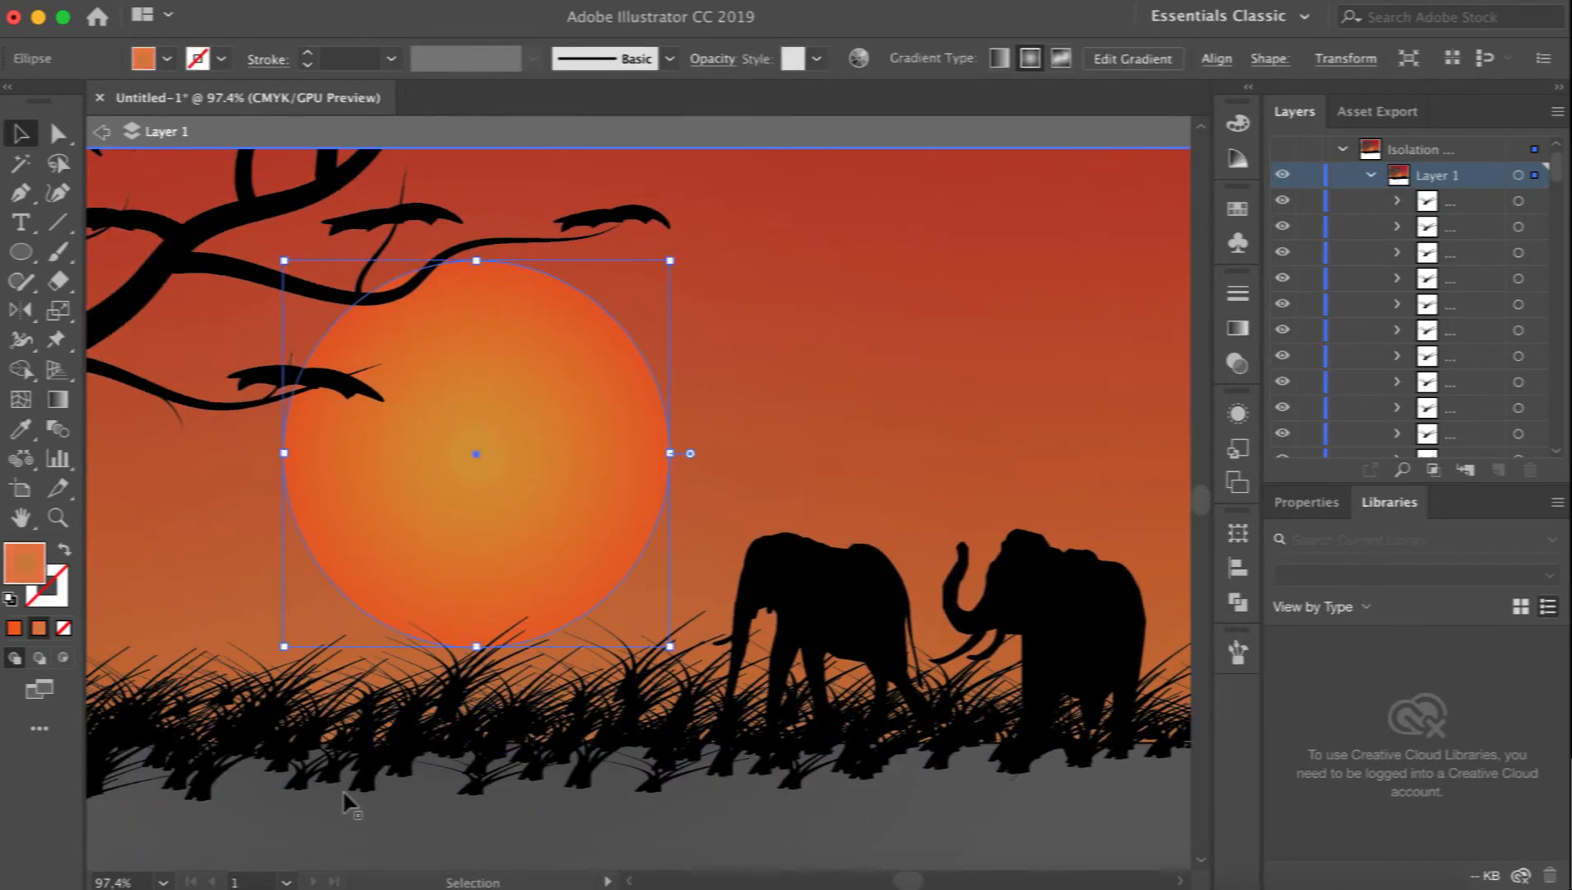
mouse_move(362, 779)
mouse_down()
mouse_move(429, 749)
mouse_move(355, 750)
mouse_up()
drag(201, 787, 226, 755)
scroll(227, 754, left, 10)
click(817, 754)
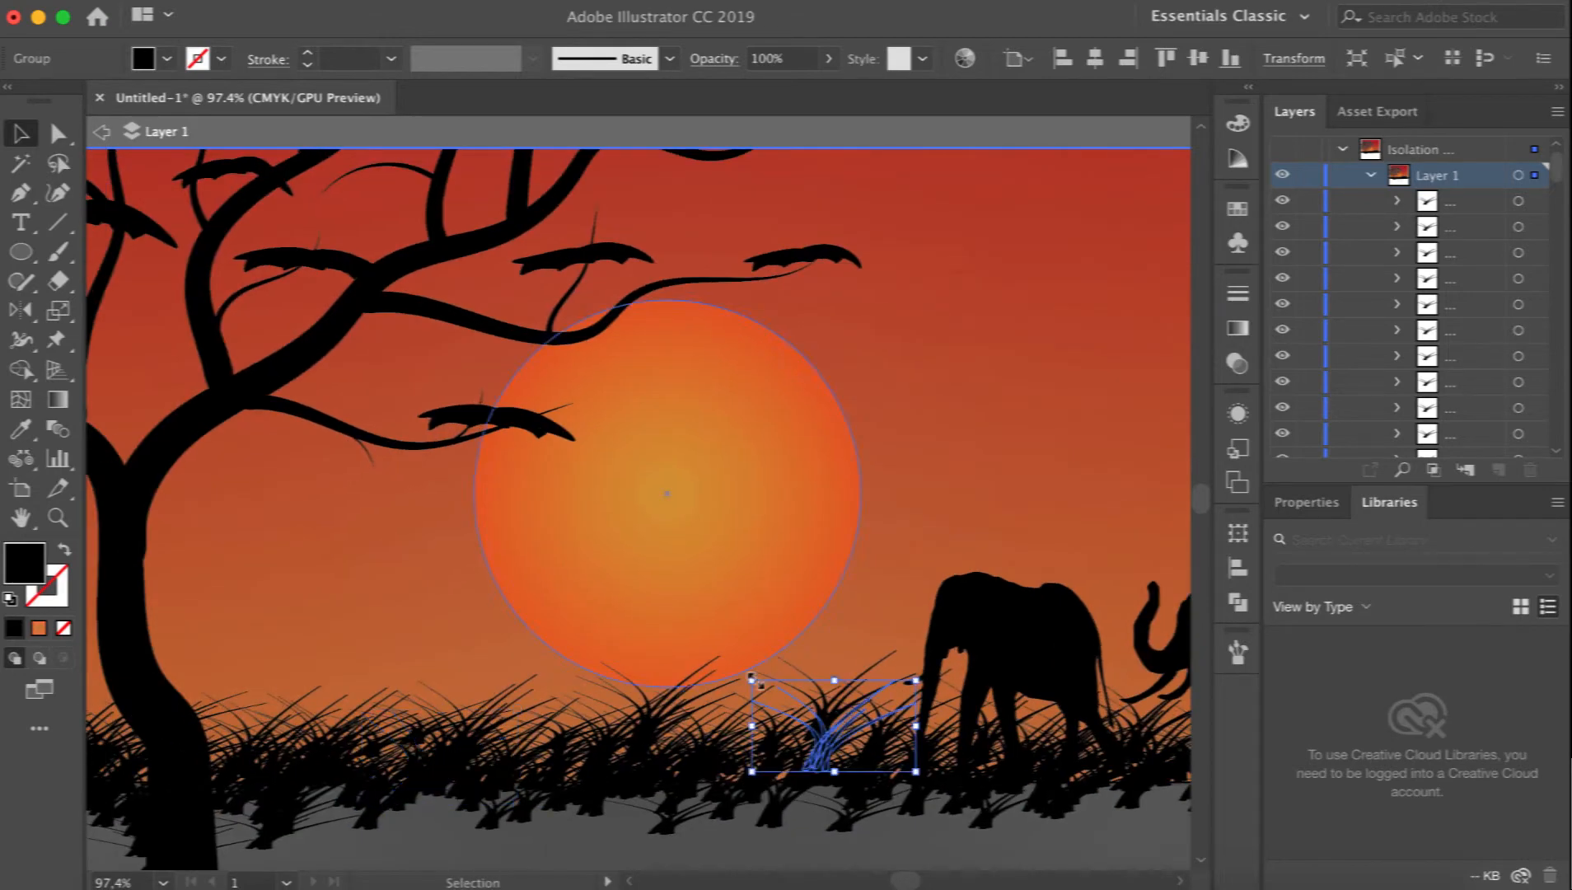
Duplicate the big tree and scale the copy down to a small background tree.
scroll(579, 813, left, 10)
click(508, 677)
drag(508, 677, 609, 706)
scroll(609, 706, up, 10)
scroll(609, 706, right, 8)
scroll(1084, 206, down, 6)
drag(1075, 223, 846, 492)
drag(739, 582, 837, 518)
click(843, 526)
click(820, 534)
drag(943, 423, 866, 463)
drag(797, 543, 824, 541)
click(842, 547)
Copy the small tree behind the left elephant and make the copy narrower.
scroll(842, 547, right, 8)
scroll(842, 547, up, 2)
click(488, 593)
drag(488, 592, 793, 587)
drag(871, 517, 842, 460)
drag(795, 548, 781, 558)
click(891, 755)
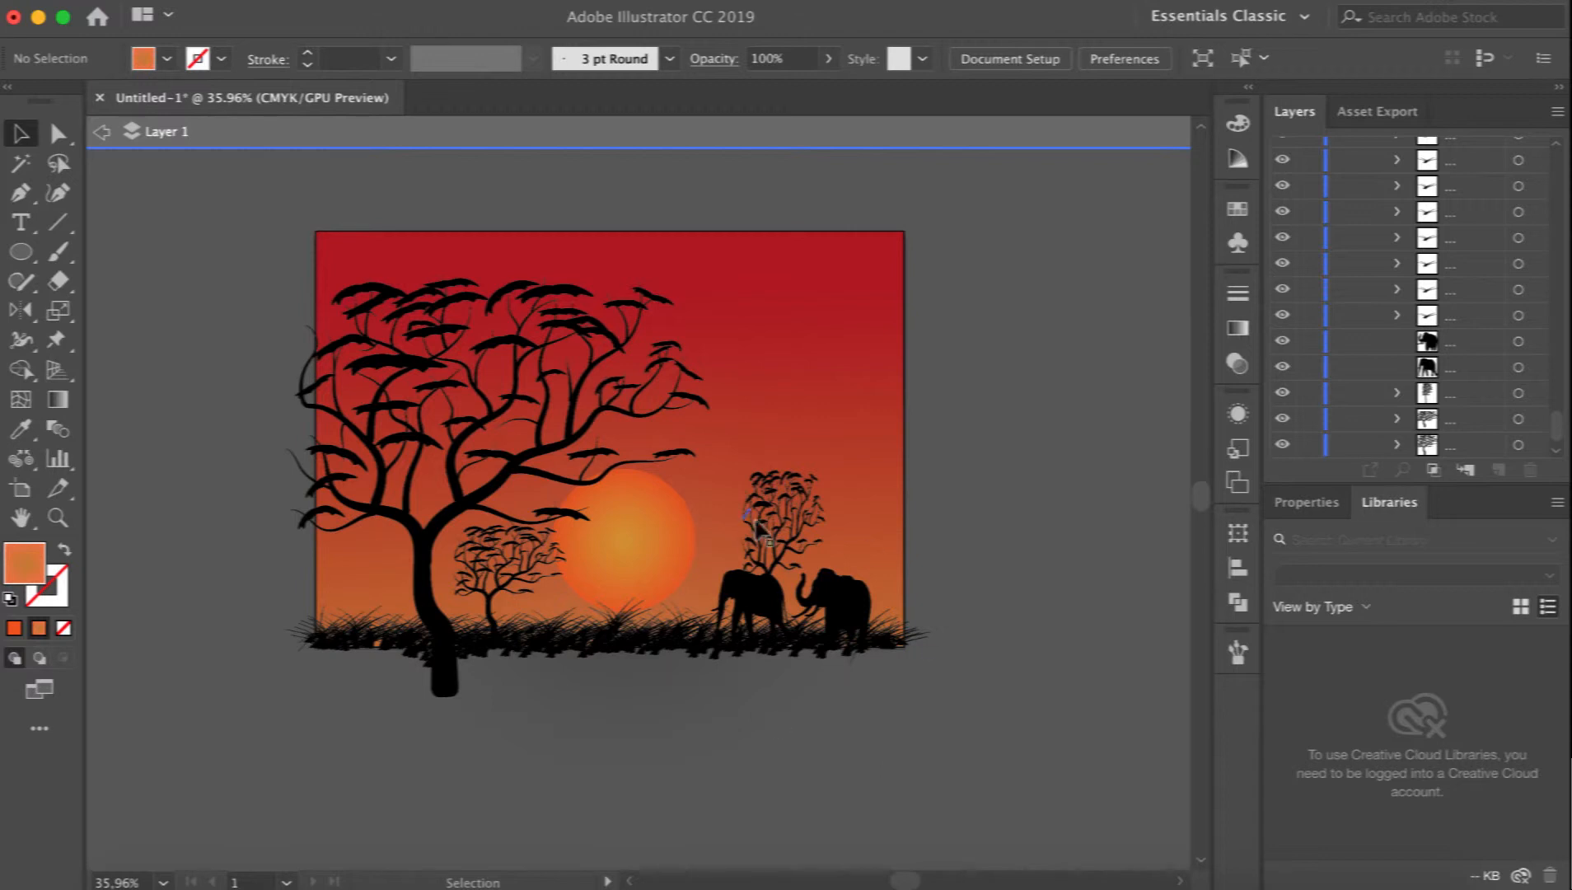
Place small tree copies behind the right elephant and left of the big trunk, shrinking the left one.
click(500, 585)
drag(498, 576, 894, 576)
click(363, 589)
drag(429, 539, 397, 550)
drag(347, 595, 323, 596)
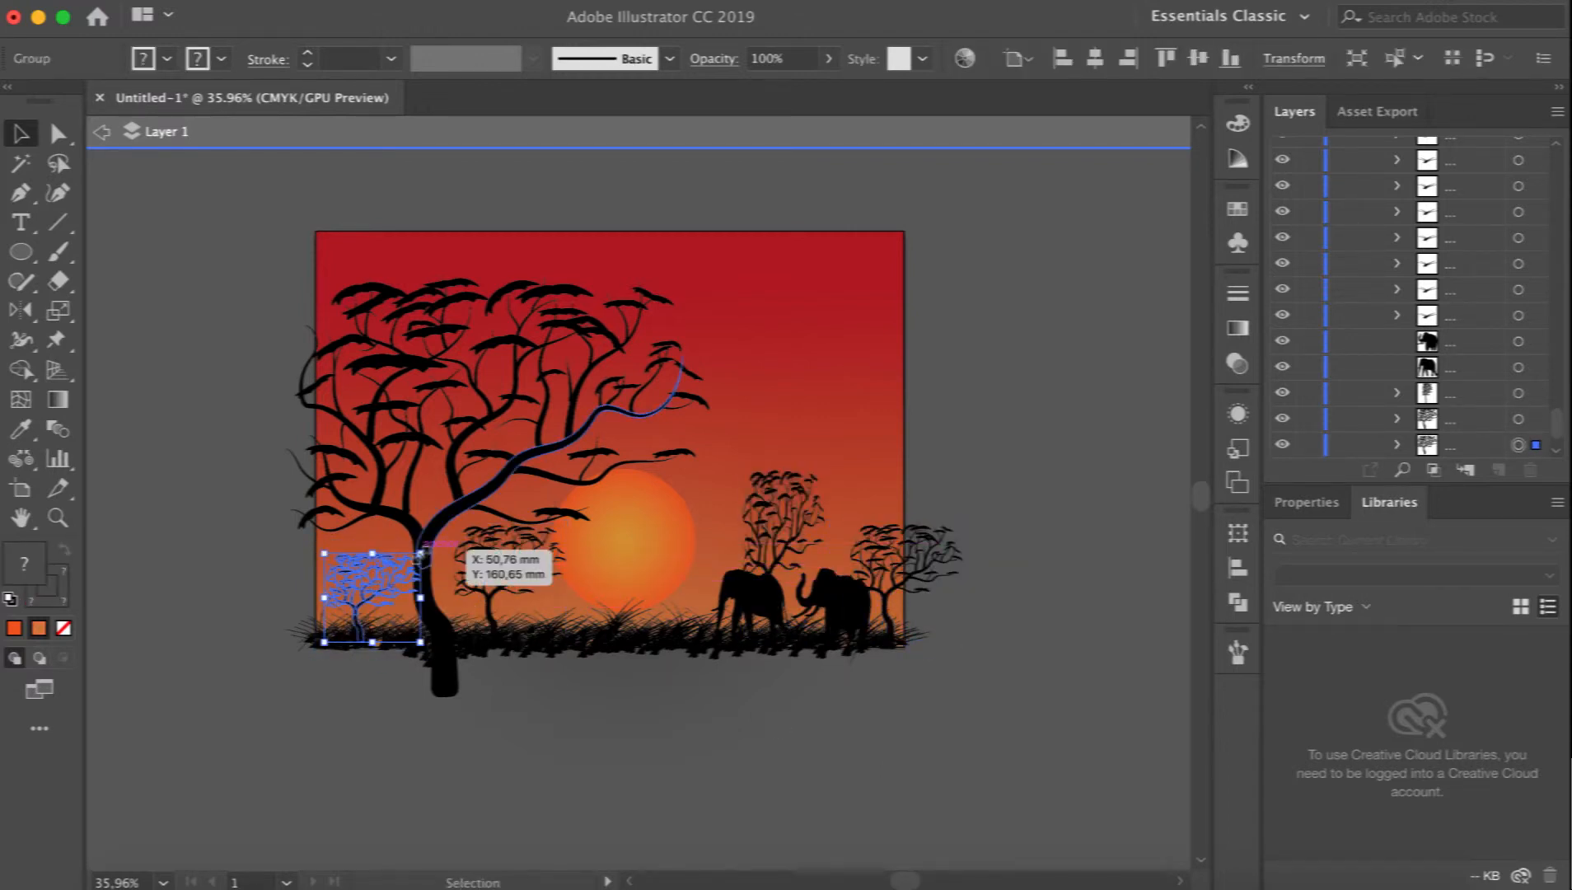
drag(421, 550, 396, 575)
click(401, 708)
Scale down the narrow tree behind the left elephant and the small tree at the background's right edge.
click(360, 603)
click(796, 560)
drag(826, 470, 803, 487)
click(916, 615)
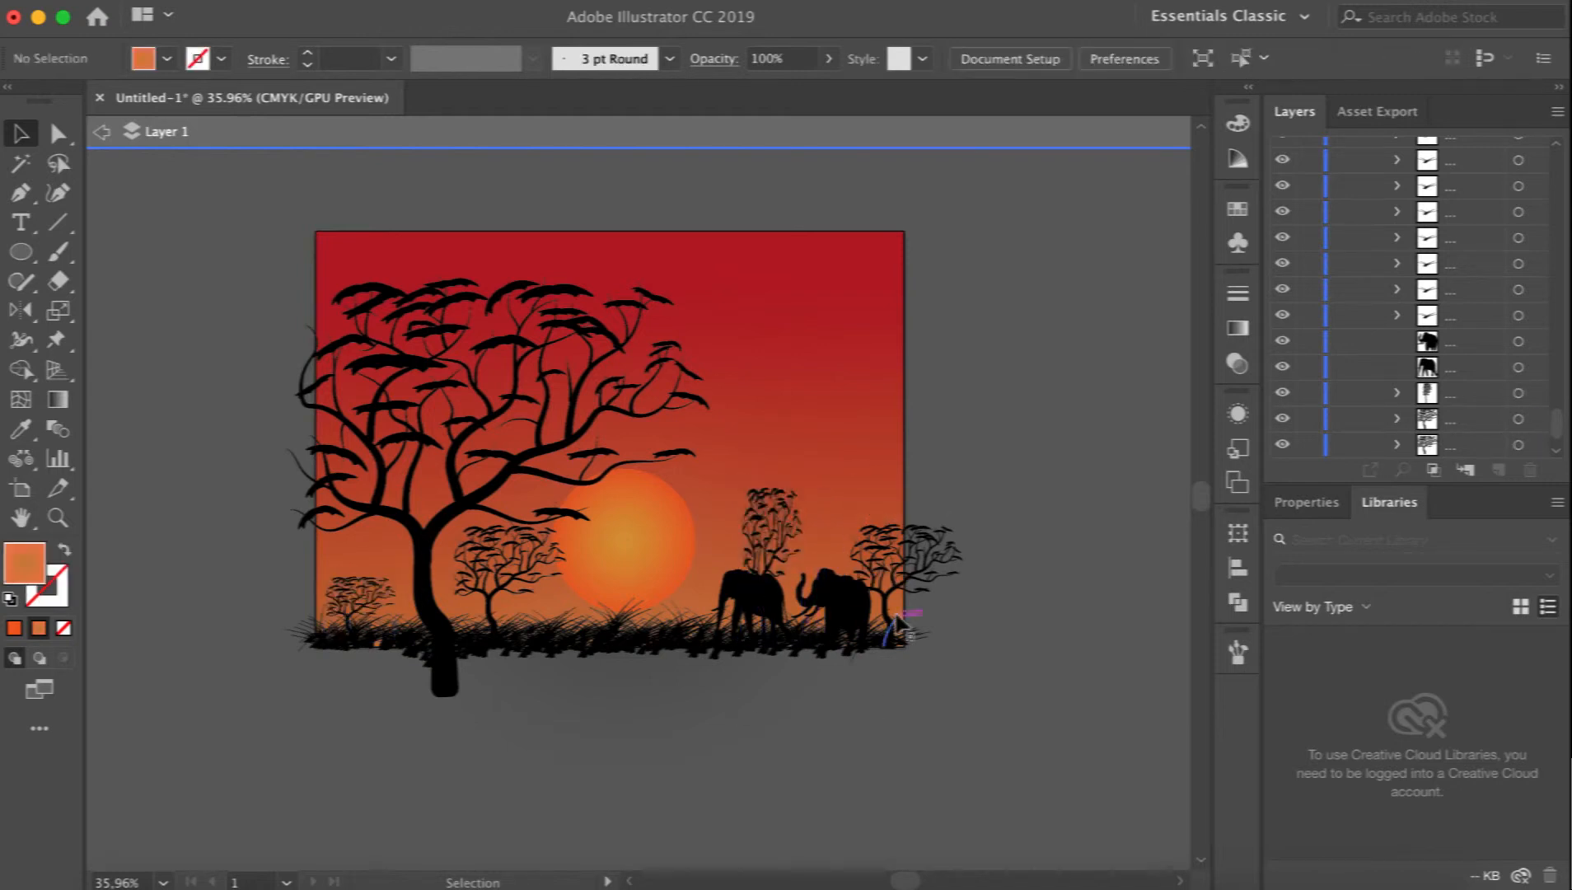
click(889, 627)
click(924, 553)
click(924, 553)
drag(961, 524, 934, 550)
click(997, 722)
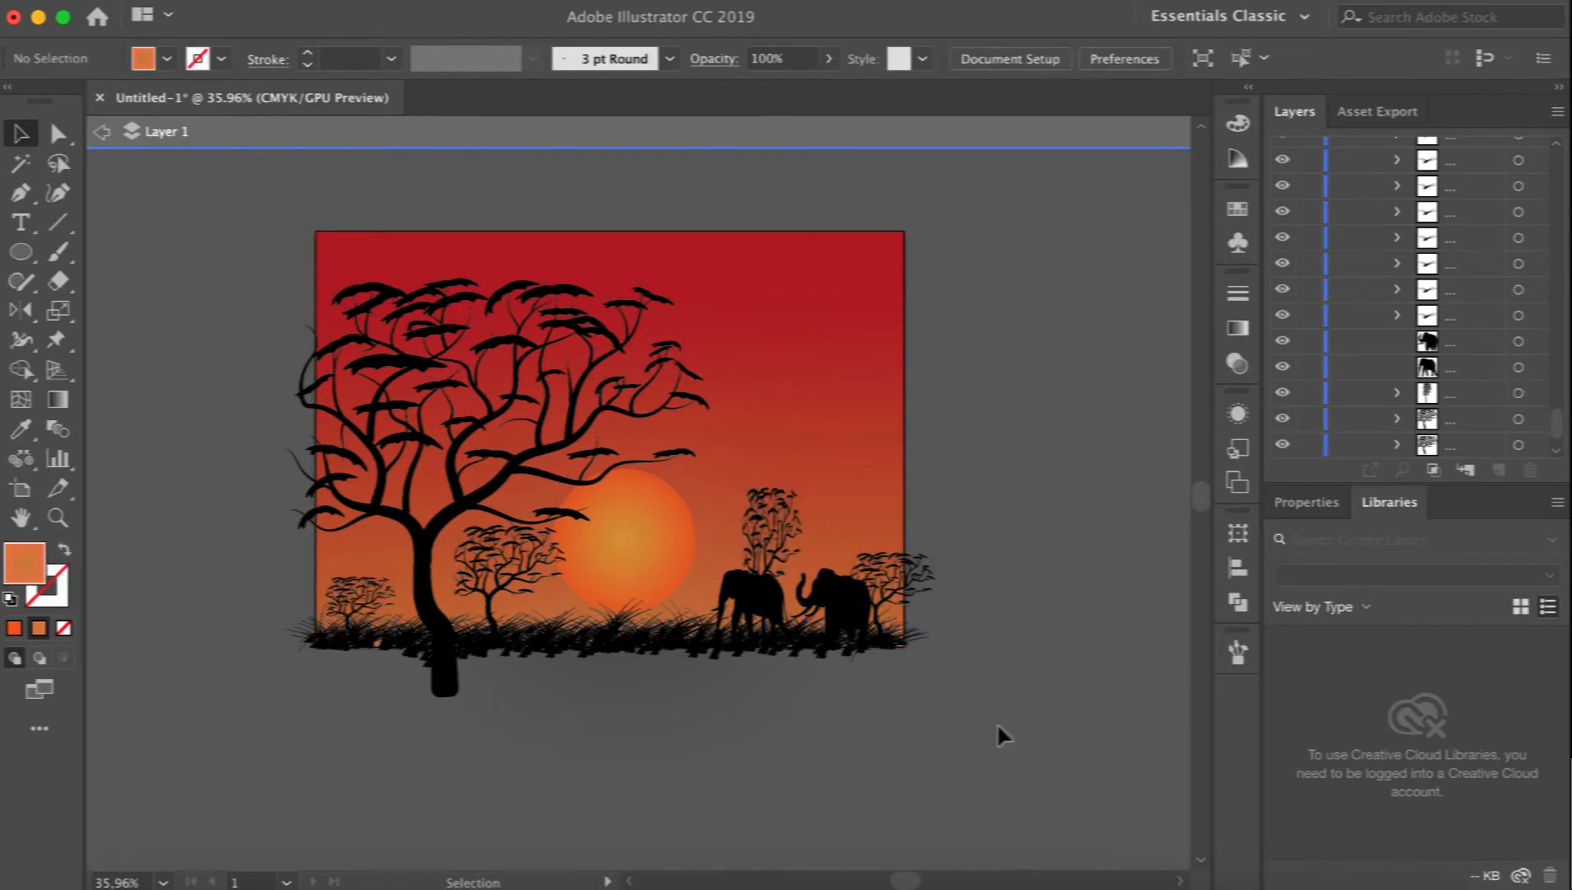
Lower the opacity of the small right-edge tree, exit isolation mode, and set the narrow tree's opacity to 78%.
click(895, 583)
drag(790, 93, 779, 92)
click(555, 161)
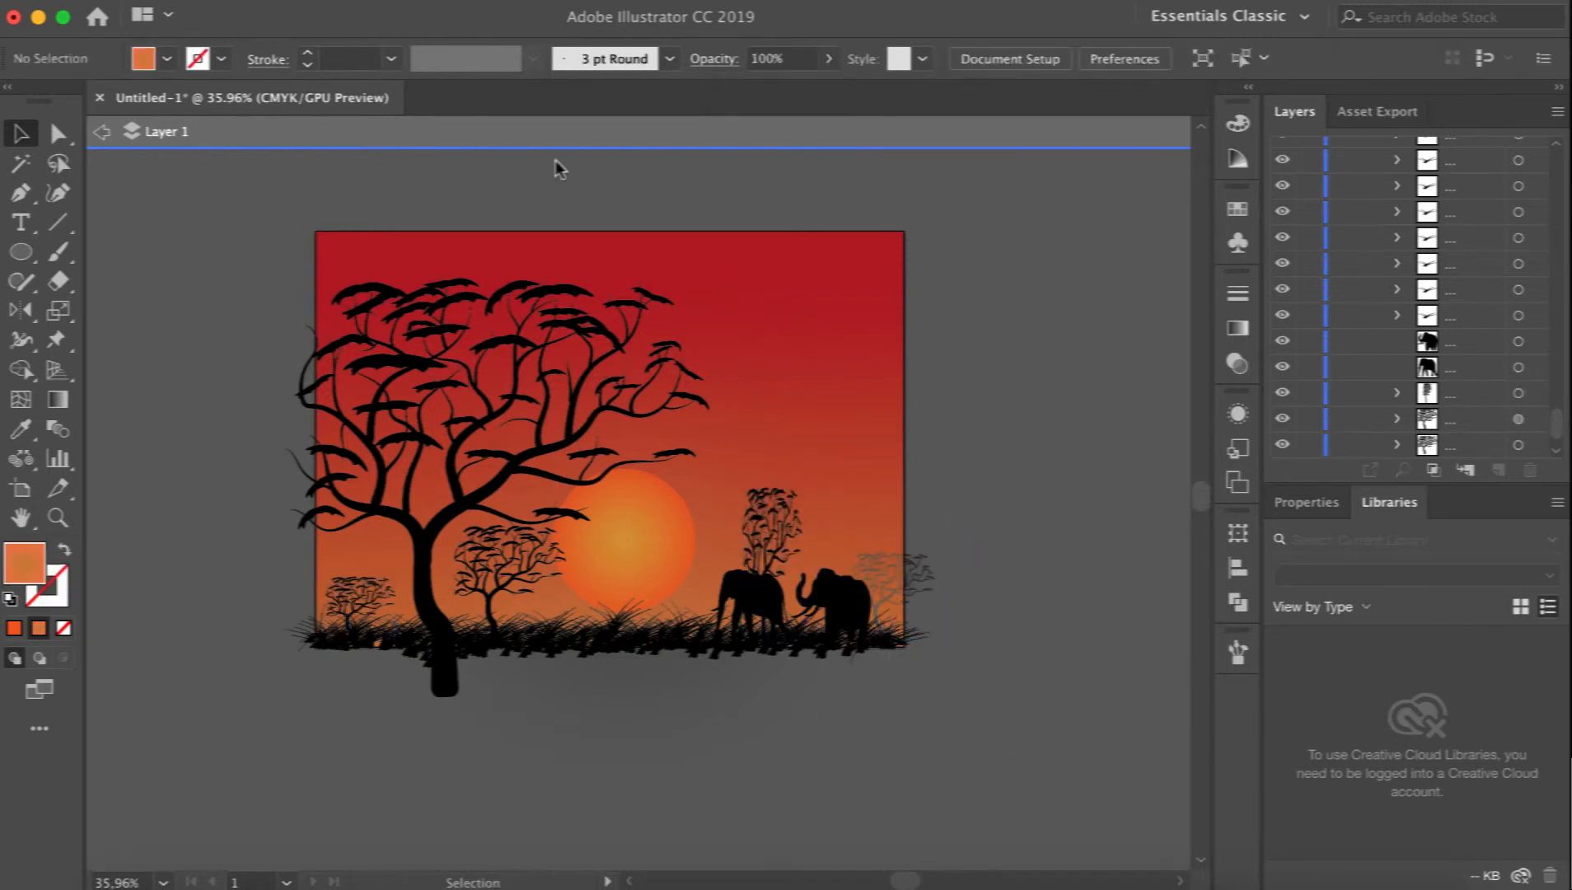
click(103, 137)
click(893, 581)
click(829, 59)
click(790, 177)
click(780, 528)
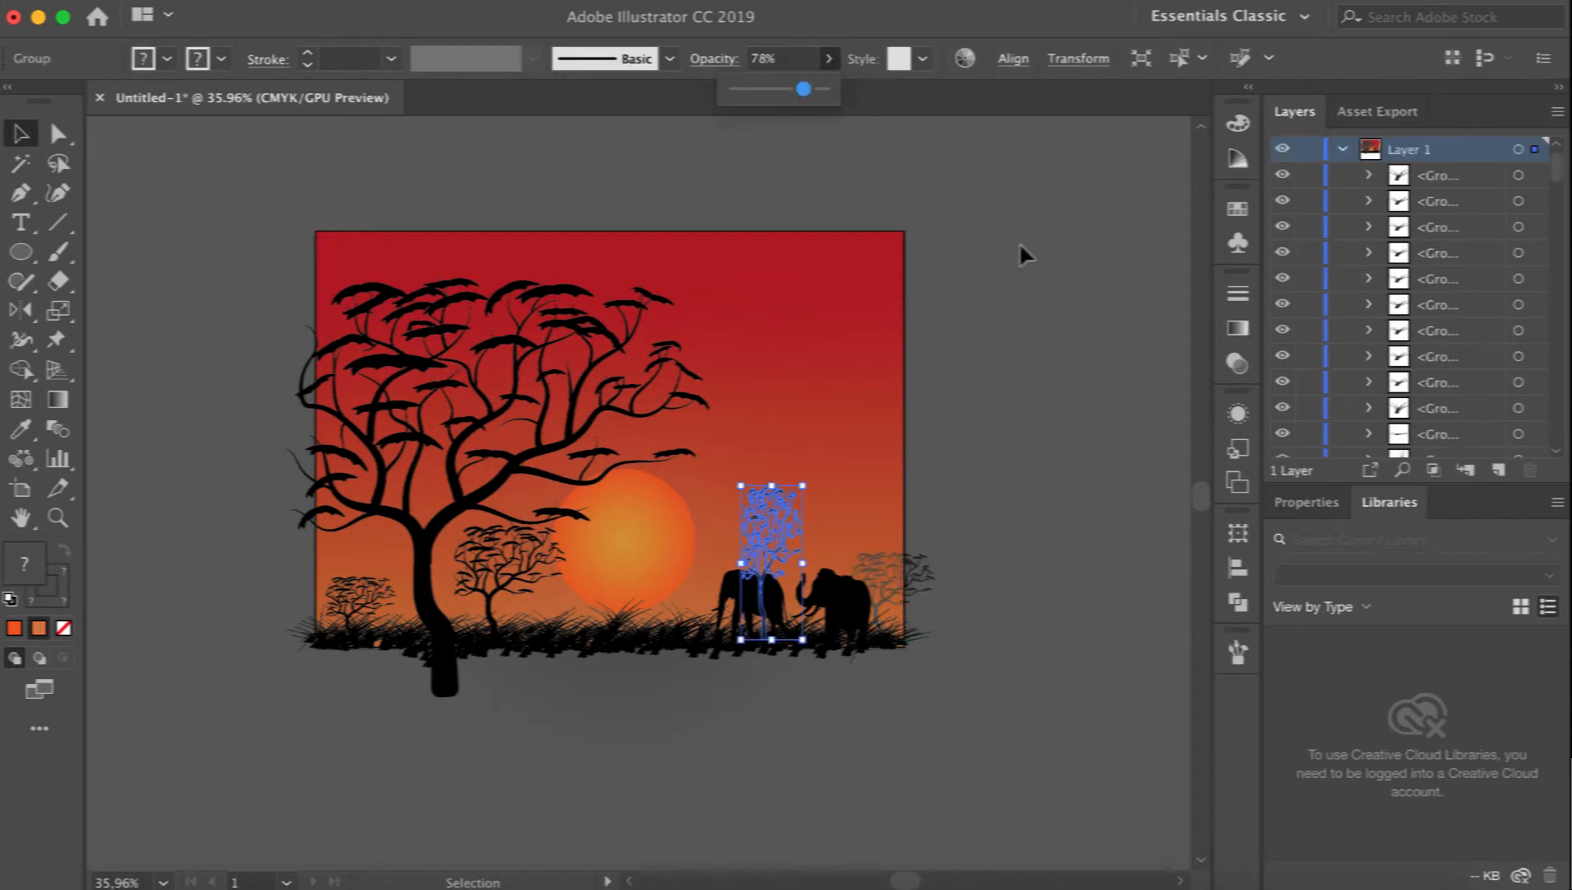
click(1020, 245)
Reduce the opacity of the small tree beside the sun and fade the far-left small tree more strongly.
click(496, 575)
click(829, 58)
click(643, 177)
mouse_move(826, 89)
mouse_down()
mouse_move(800, 88)
mouse_move(817, 89)
mouse_up()
click(353, 591)
click(496, 574)
click(828, 59)
click(865, 177)
click(773, 509)
click(829, 58)
click(1110, 413)
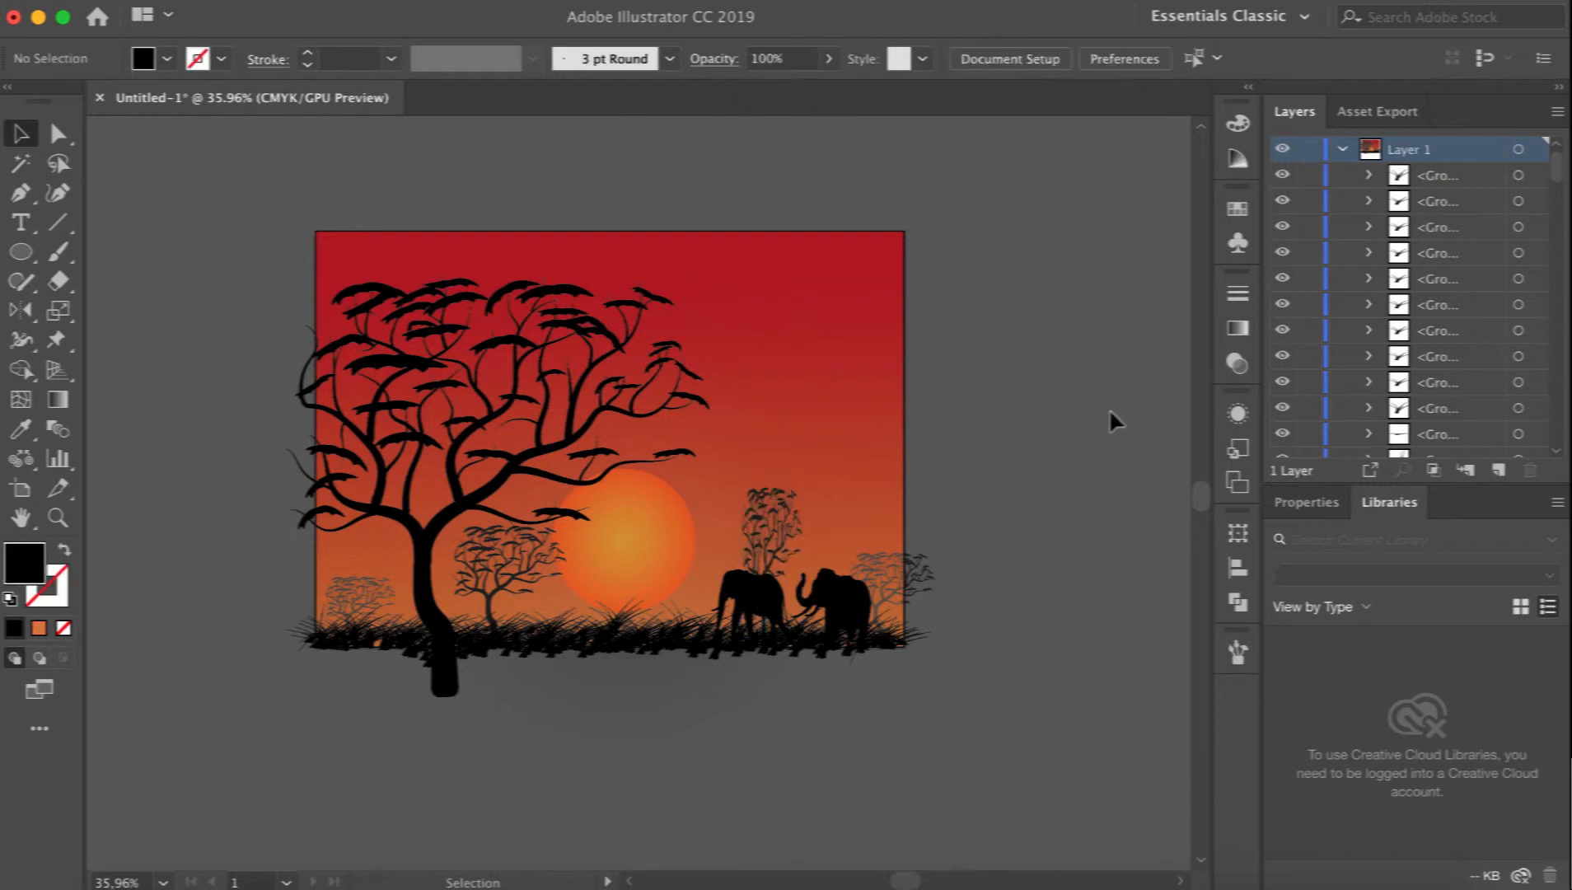
Enlarge the two elephants slightly and nudge them closer together, a little higher above the grass.
scroll(1109, 412, down, 2)
click(772, 563)
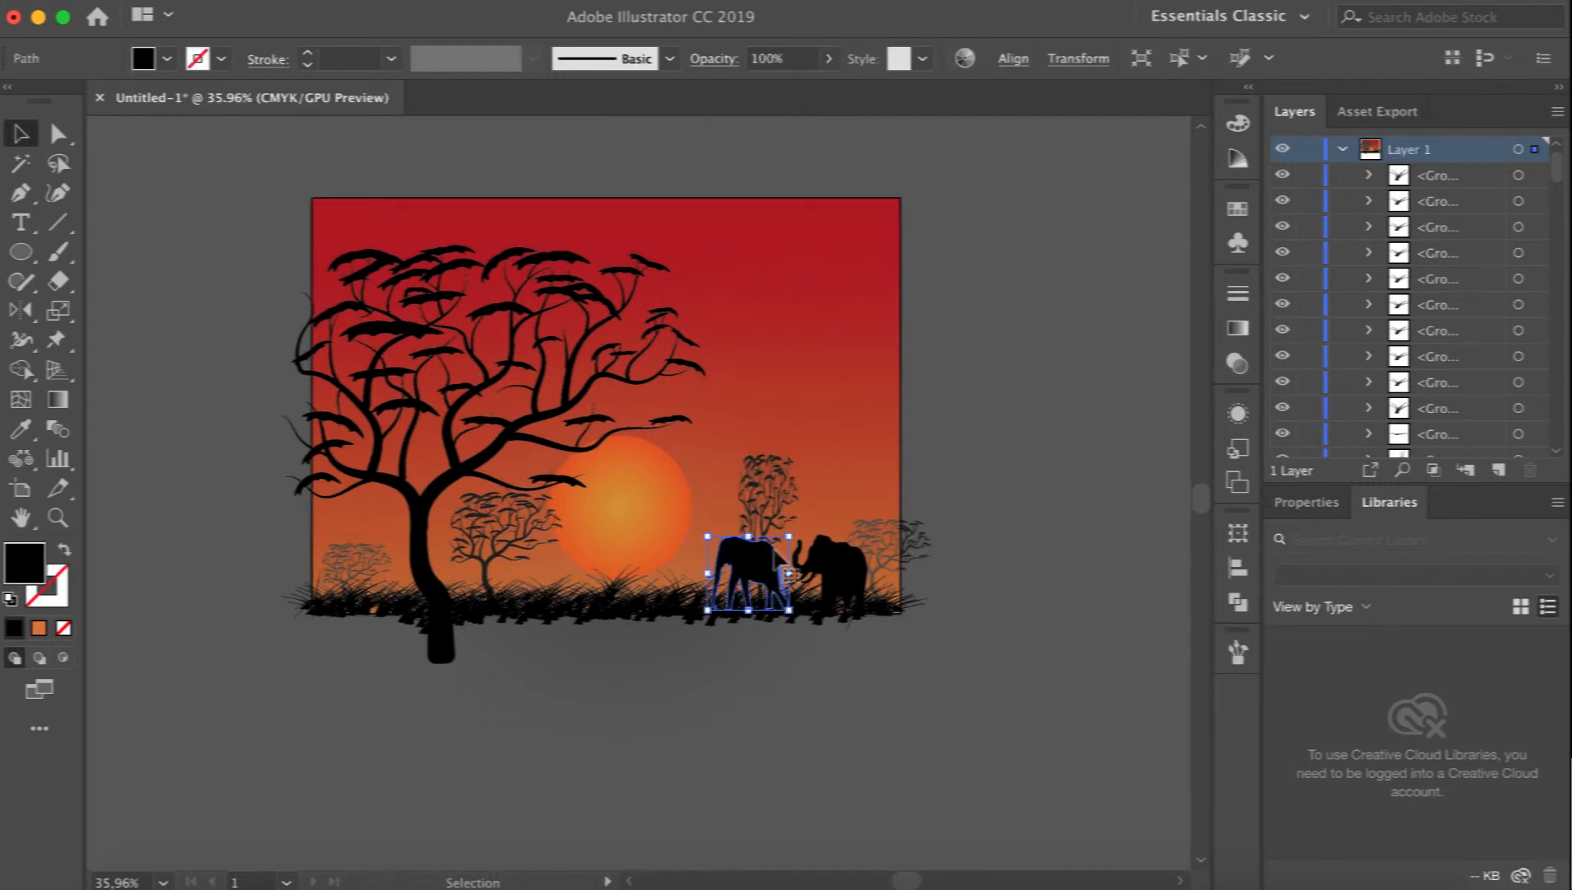
drag(783, 536, 880, 520)
click(843, 562)
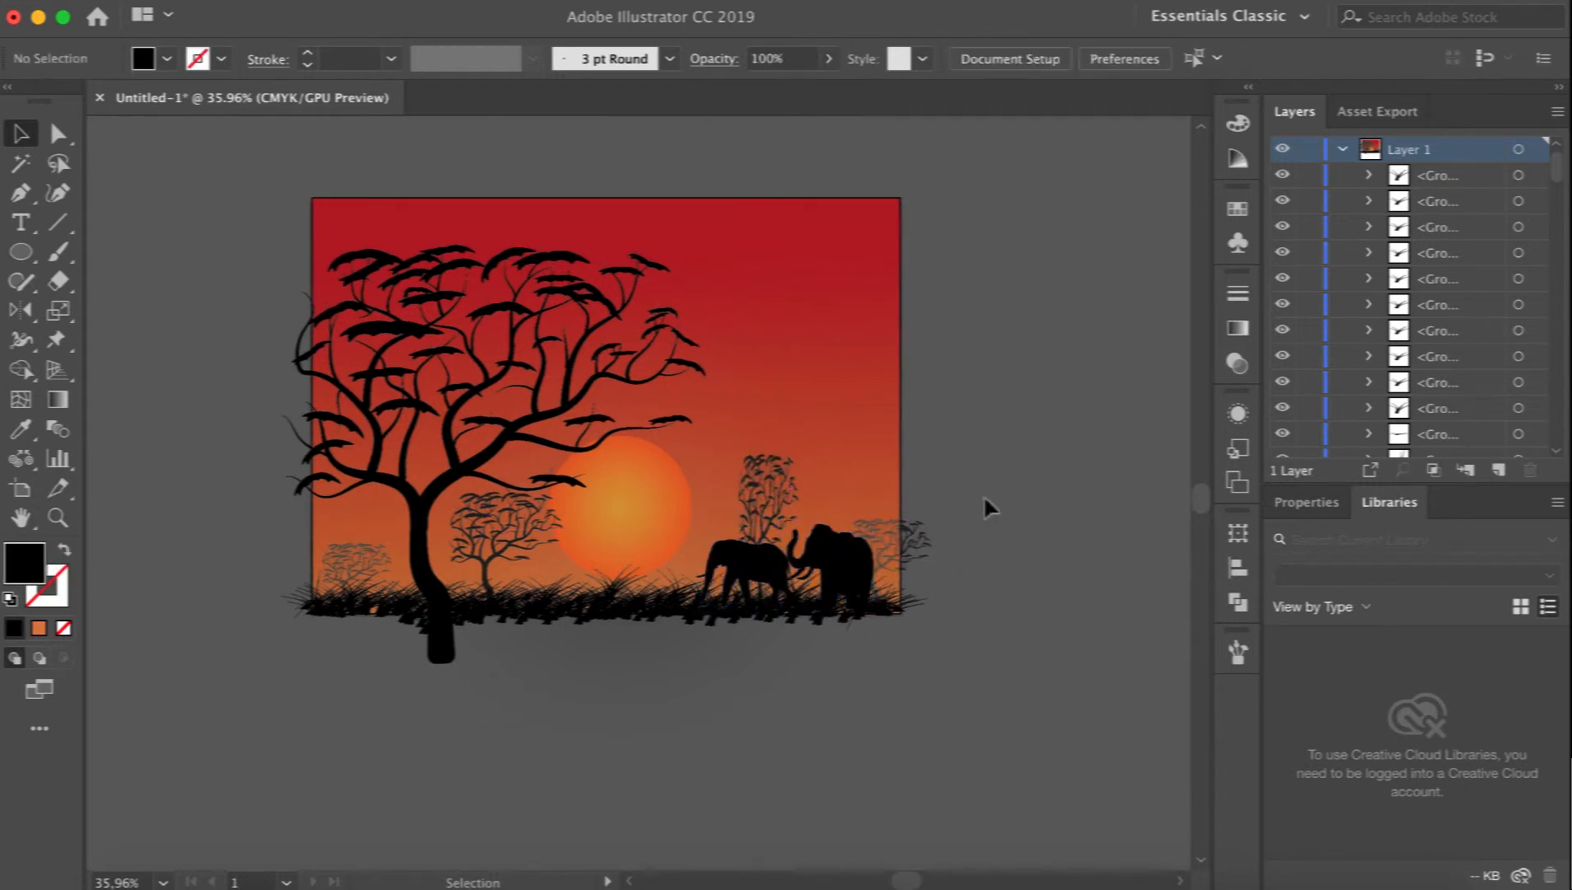
click(748, 544)
drag(744, 539, 745, 536)
click(999, 571)
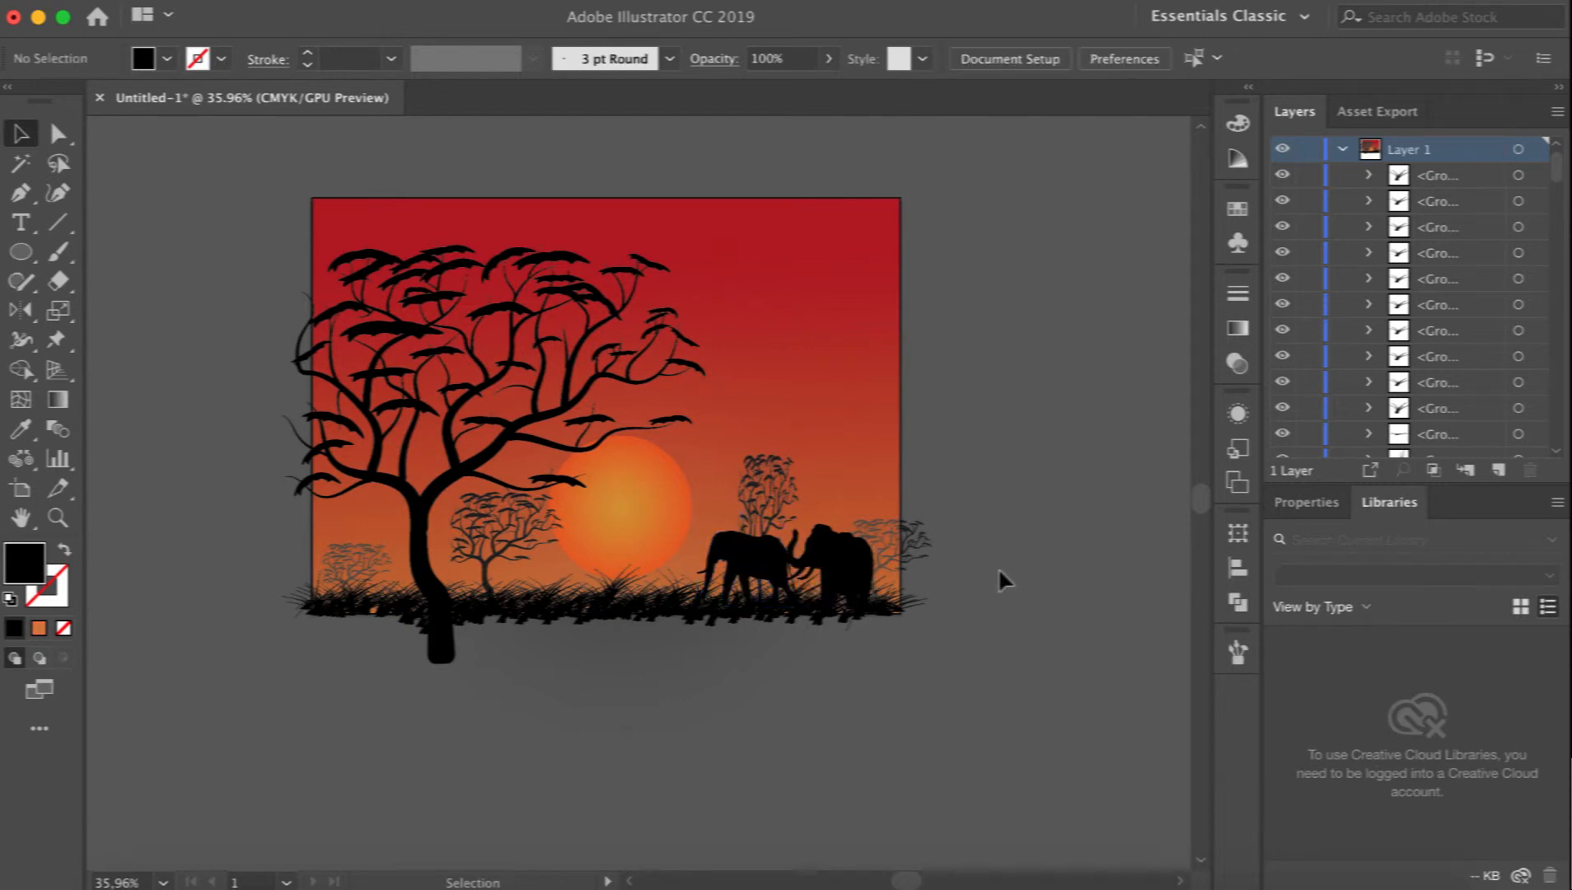
Sketch a closed, curved bird silhouette with two wings below the artboard using the Pen tool.
click(64, 629)
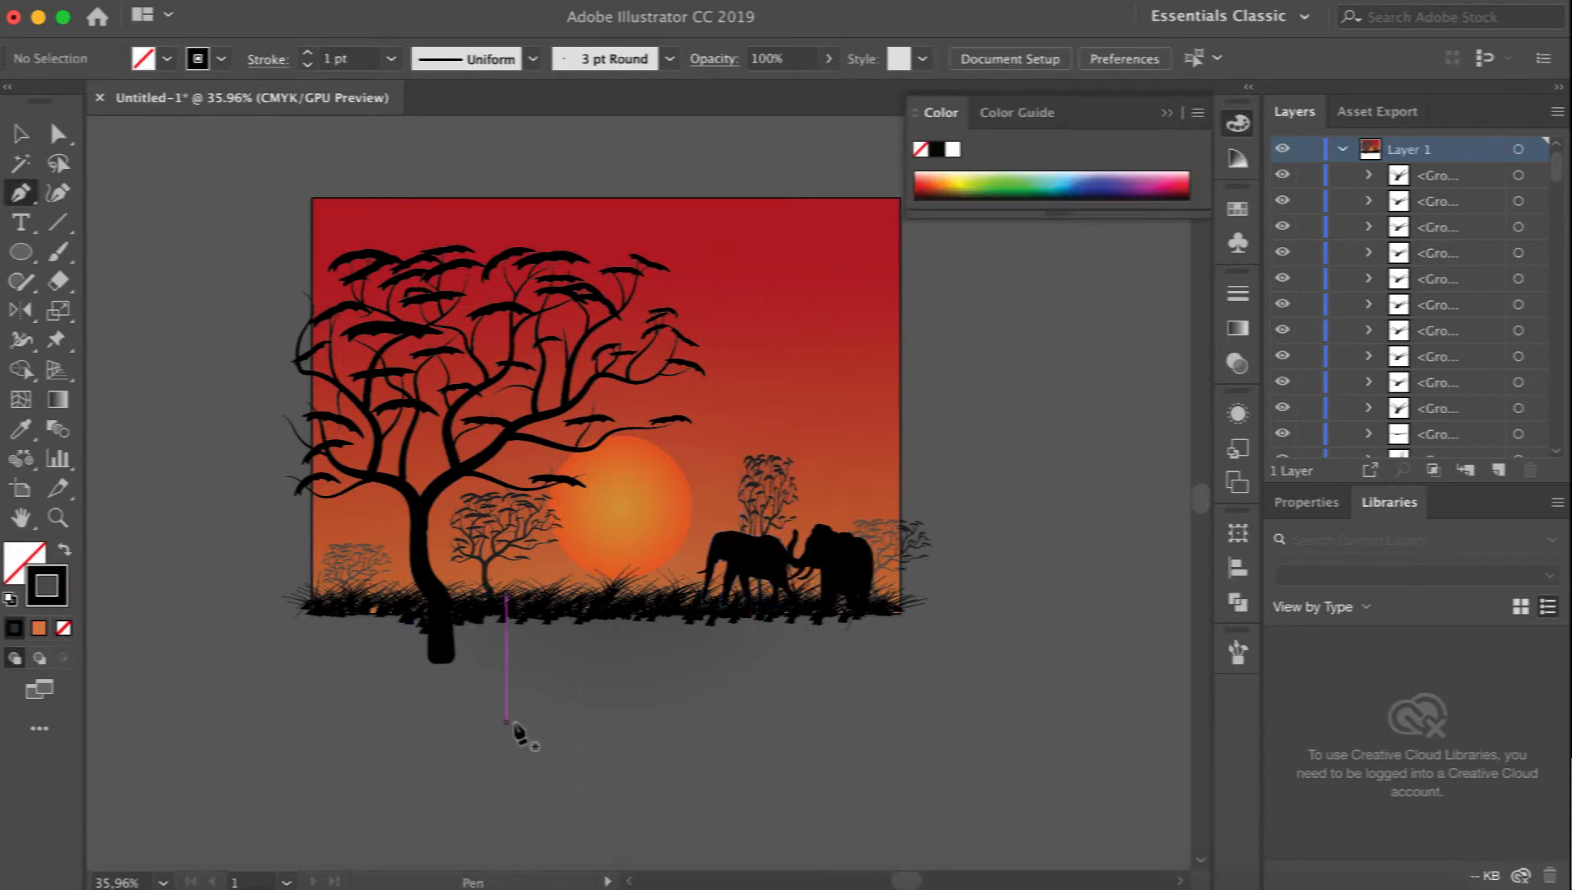
click(706, 717)
drag(645, 787, 495, 778)
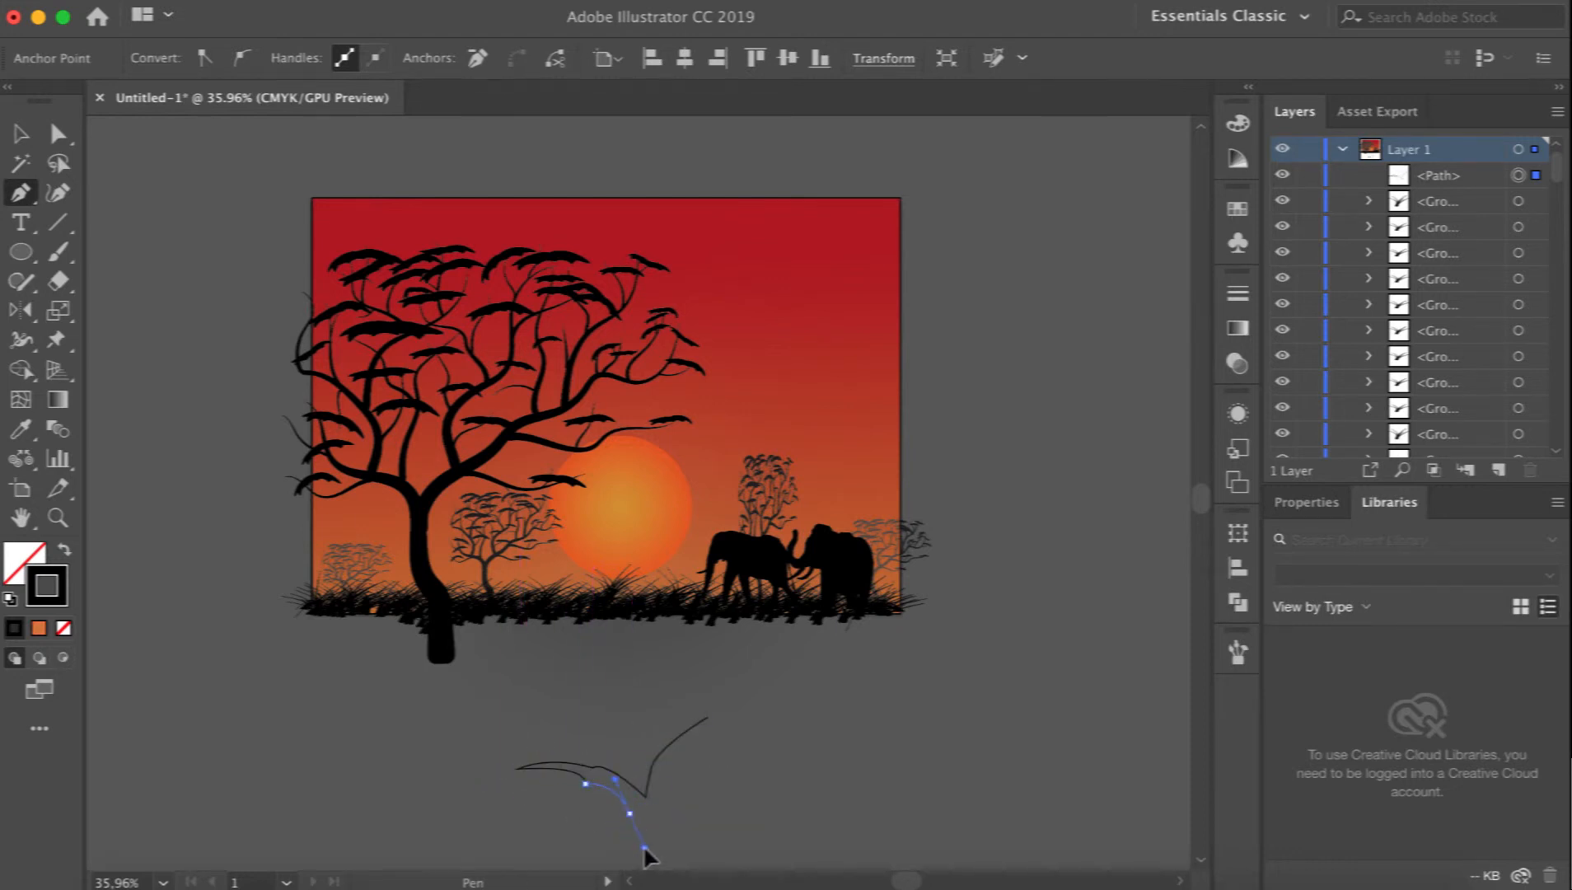
click(674, 801)
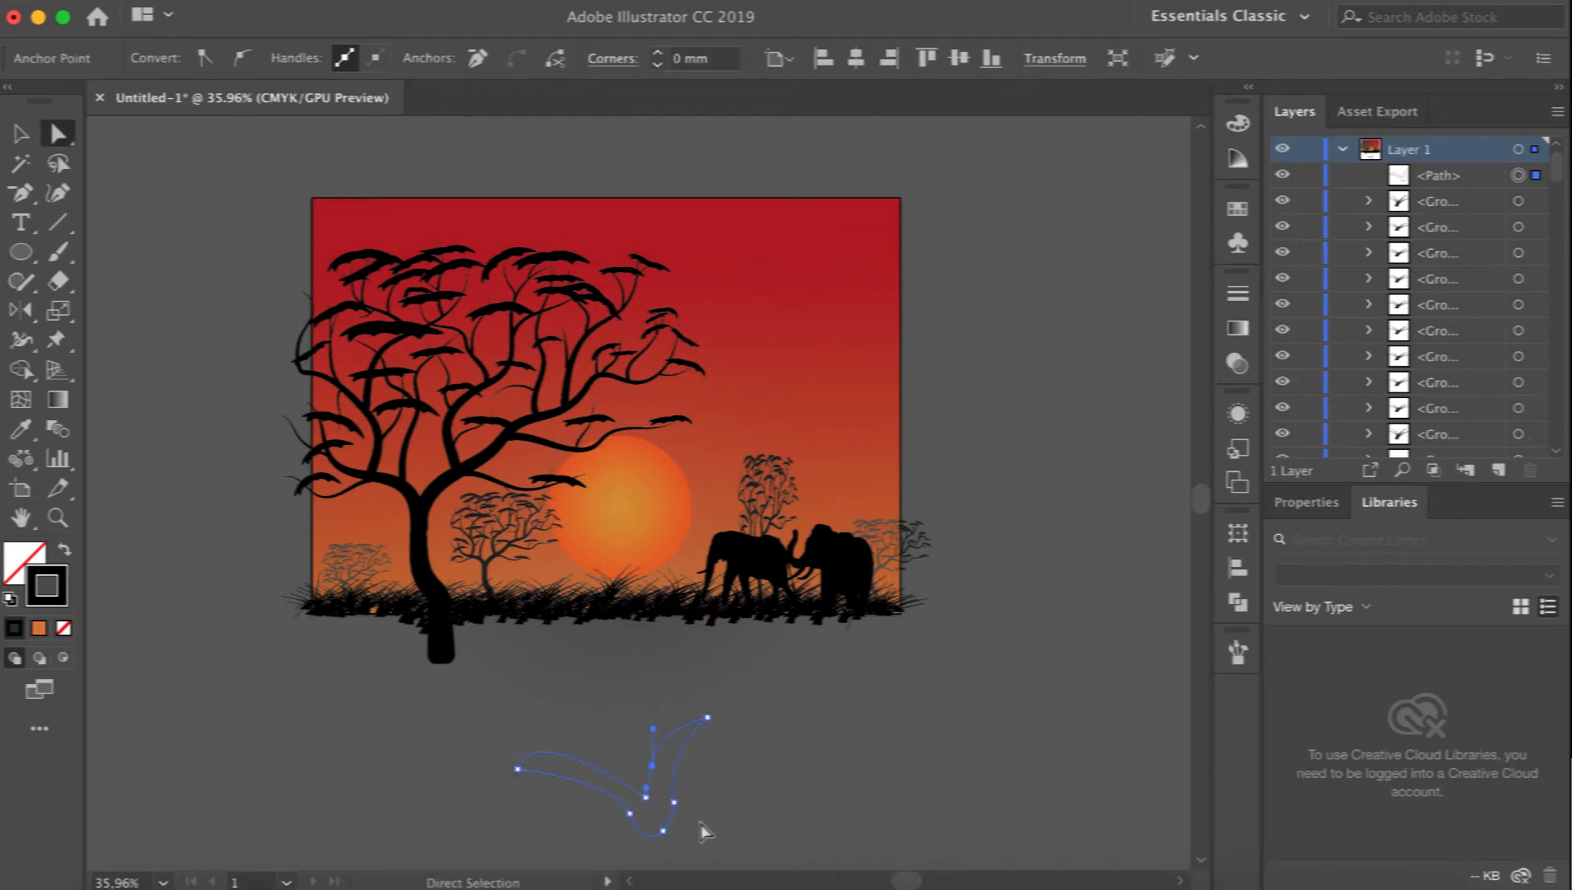
Refine the bird's outline by reshaping its lower curve and extending both wing tips outward.
click(706, 819)
click(624, 780)
drag(640, 851, 634, 832)
click(762, 830)
click(518, 768)
drag(525, 719, 493, 769)
click(742, 824)
drag(707, 716, 721, 706)
click(762, 790)
Fill the bird silhouette with black.
click(21, 134)
click(540, 756)
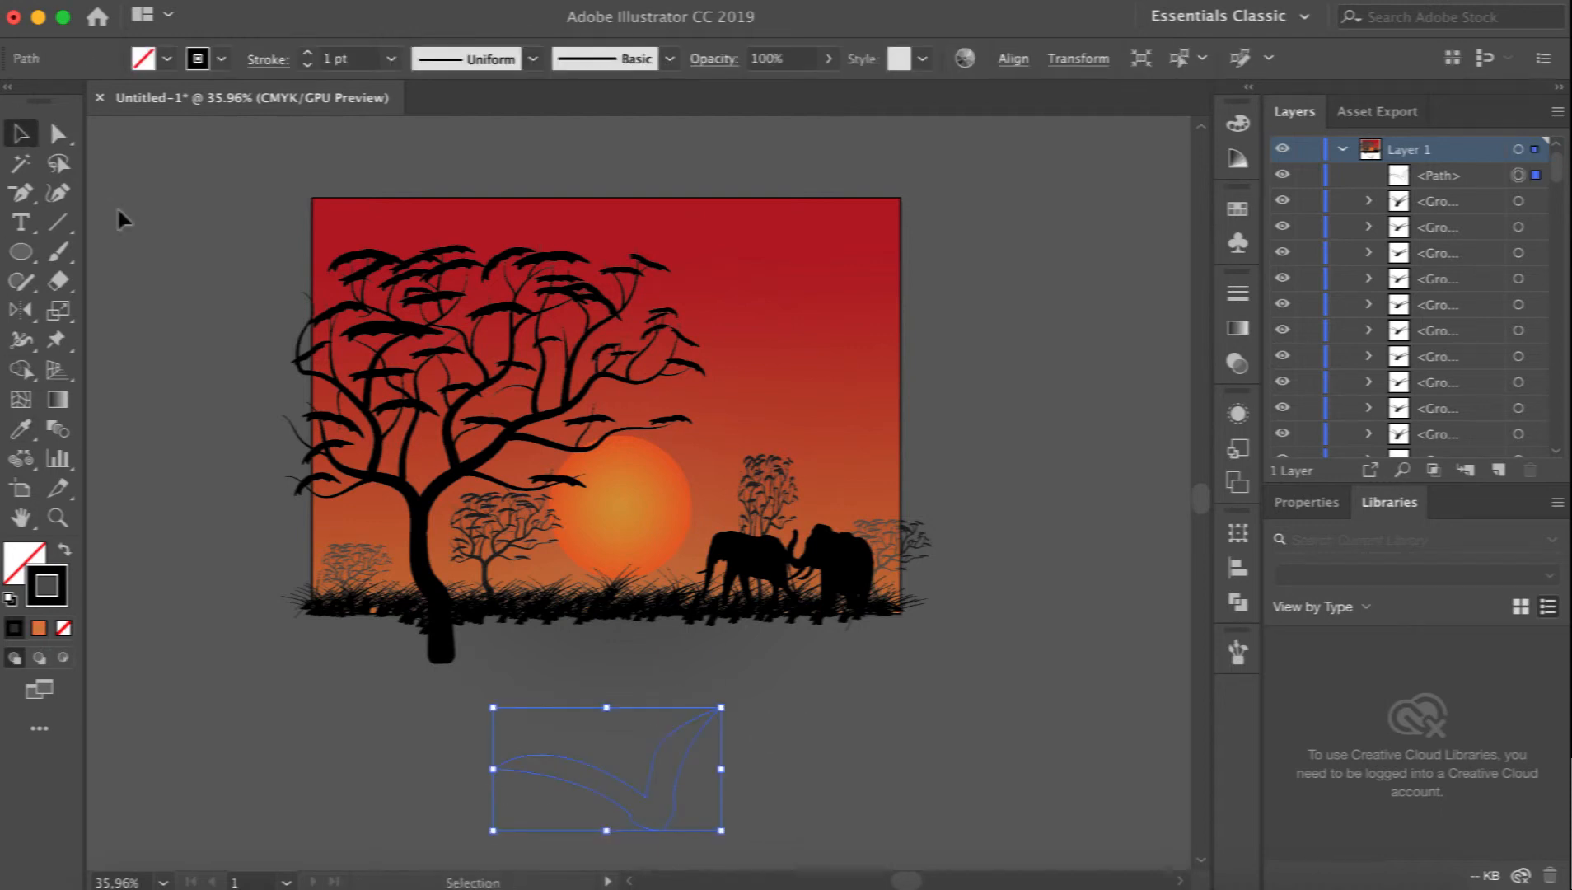
click(23, 563)
click(12, 643)
Place the bird small in the sky's upper-right area and duplicate it into a varied flock of seven.
drag(726, 711, 833, 286)
drag(833, 286, 859, 289)
drag(859, 289, 876, 255)
mouse_move(859, 285)
mouse_down()
mouse_move(831, 258)
mouse_move(875, 280)
mouse_up()
drag(827, 262, 795, 244)
drag(893, 249, 834, 230)
click(863, 253)
click(848, 250)
click(884, 288)
click(857, 288)
mouse_move(876, 280)
mouse_down()
mouse_move(839, 278)
mouse_move(885, 262)
mouse_move(863, 294)
mouse_move(819, 288)
mouse_move(831, 281)
mouse_up()
click(831, 283)
click(878, 279)
click(877, 280)
click(971, 404)
Draw five overlapping black ellipses below the artboard as a cloud base, nudging the uppermost one down.
drag(21, 252, 136, 313)
drag(751, 785, 610, 723)
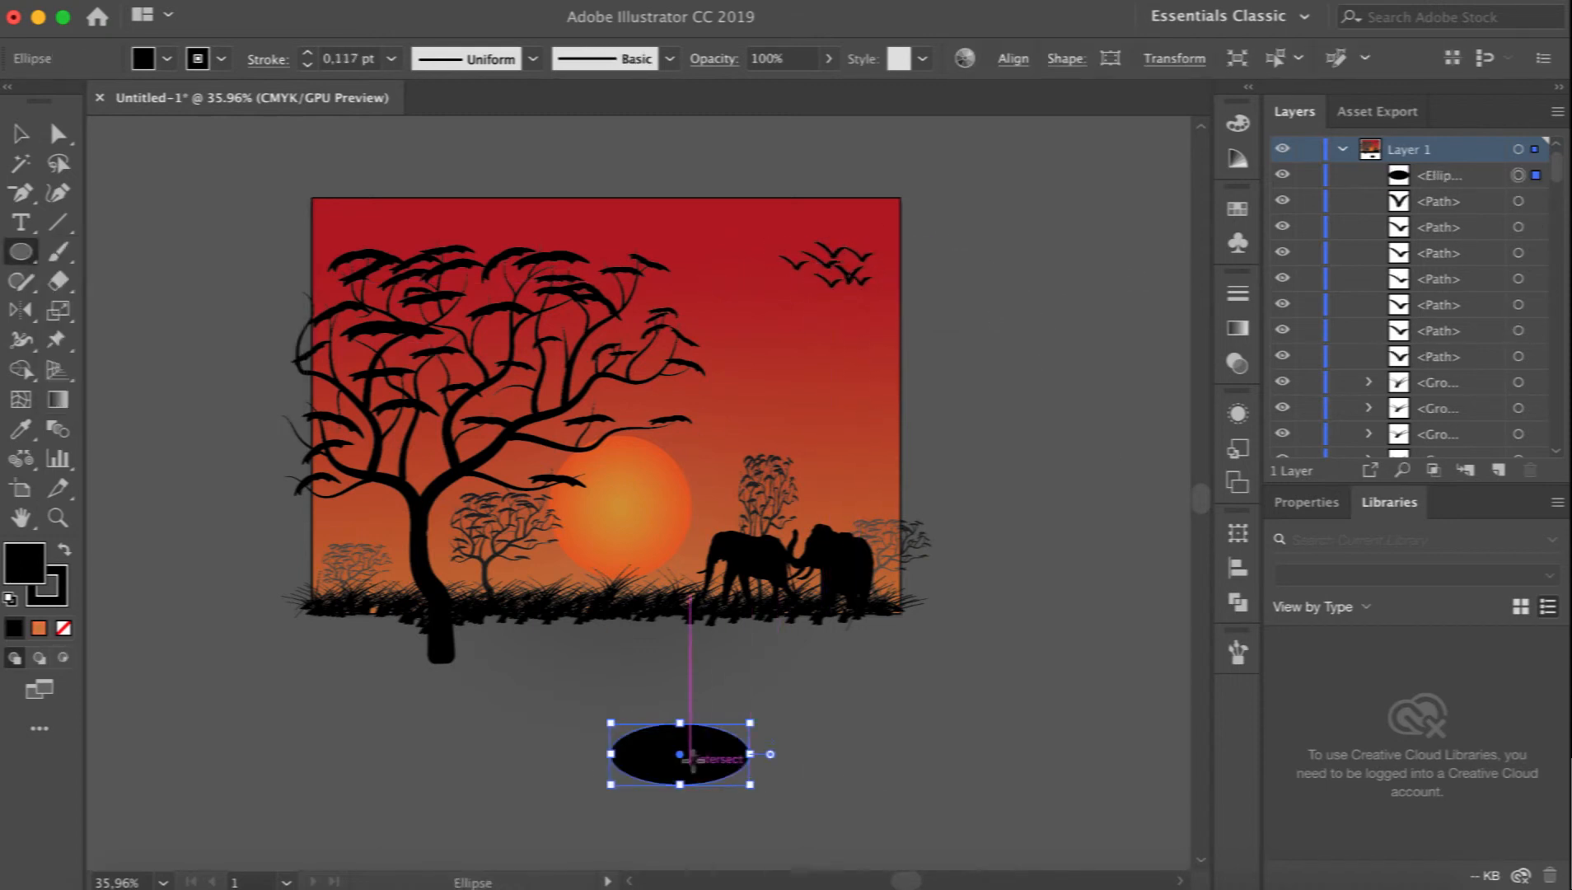
drag(689, 767, 856, 718)
drag(720, 789, 862, 743)
drag(817, 798, 921, 734)
mouse_move(782, 723)
mouse_down()
mouse_move(803, 686)
mouse_move(896, 673)
mouse_up()
key(Down)
key(Down)
key(Down)
key(Down)
key(Down)
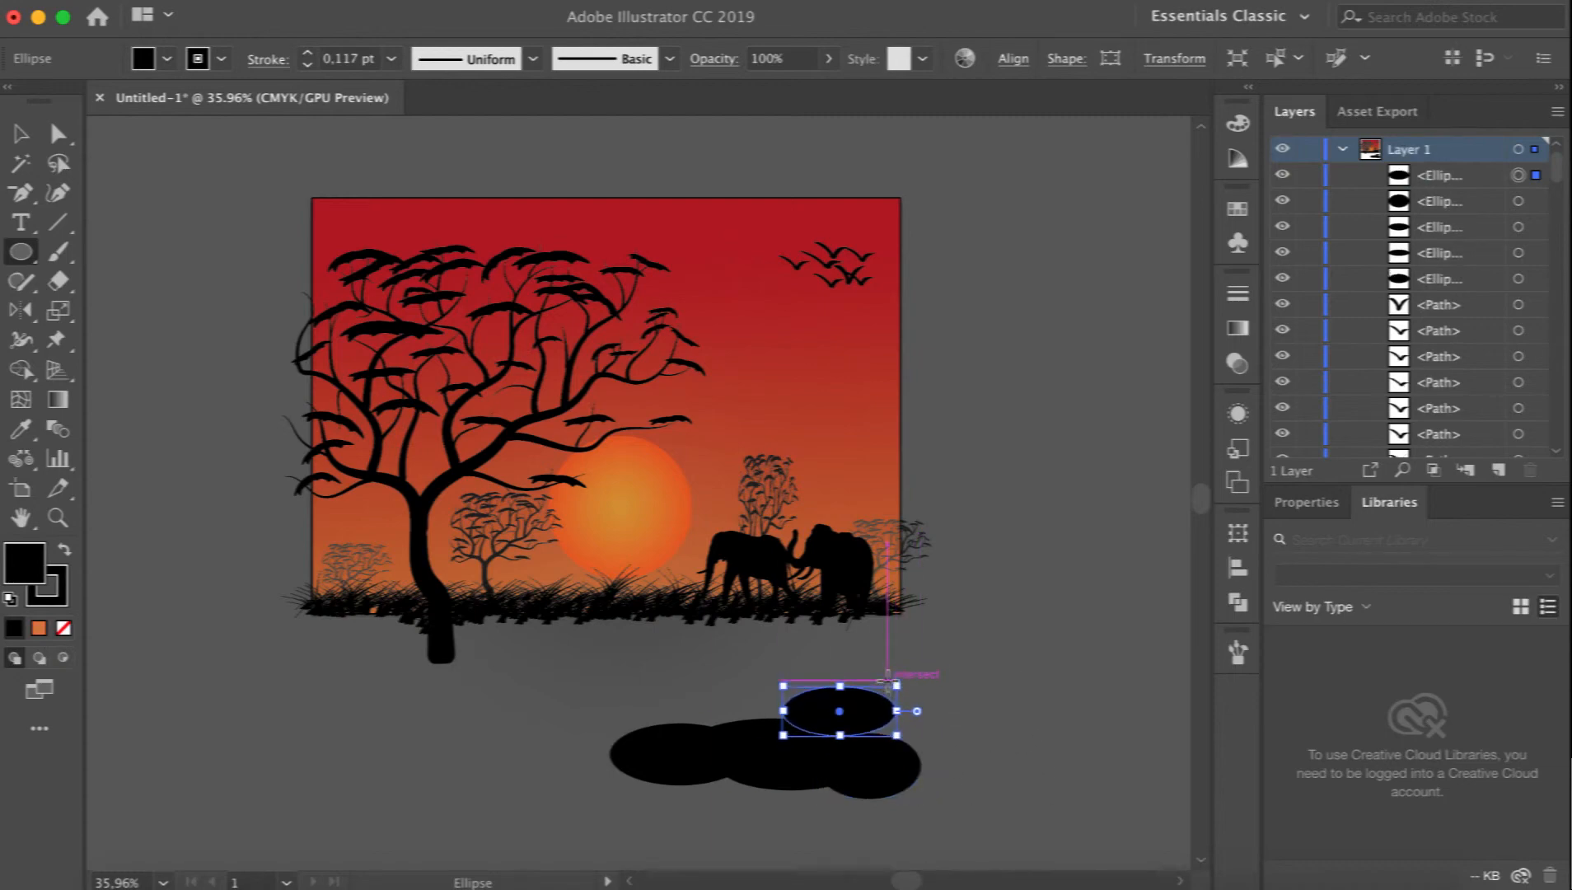
Fill out the cloud with one more ellipse along its underside and another at its right end.
drag(737, 806, 867, 750)
click(1043, 719)
click(727, 495)
drag(963, 706, 853, 766)
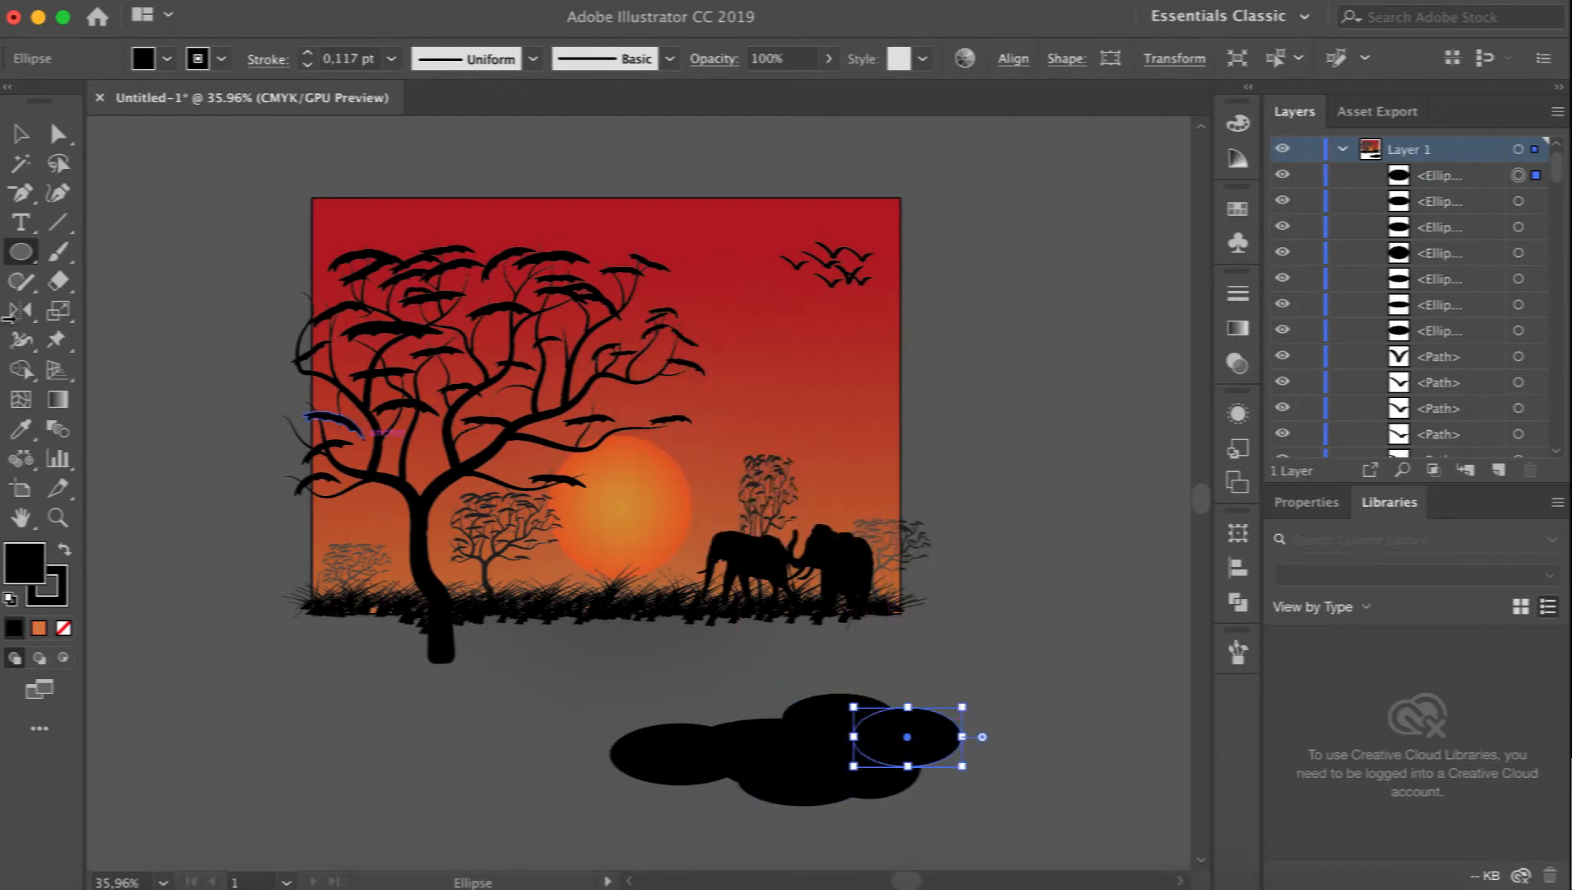
Unite all the cloud ellipses into a single shape.
click(20, 133)
click(582, 695)
drag(583, 695, 963, 797)
click(1238, 602)
click(937, 588)
click(1238, 602)
Scale down the cloud and move it into the sky between the large tree and the right edge.
drag(962, 693, 829, 715)
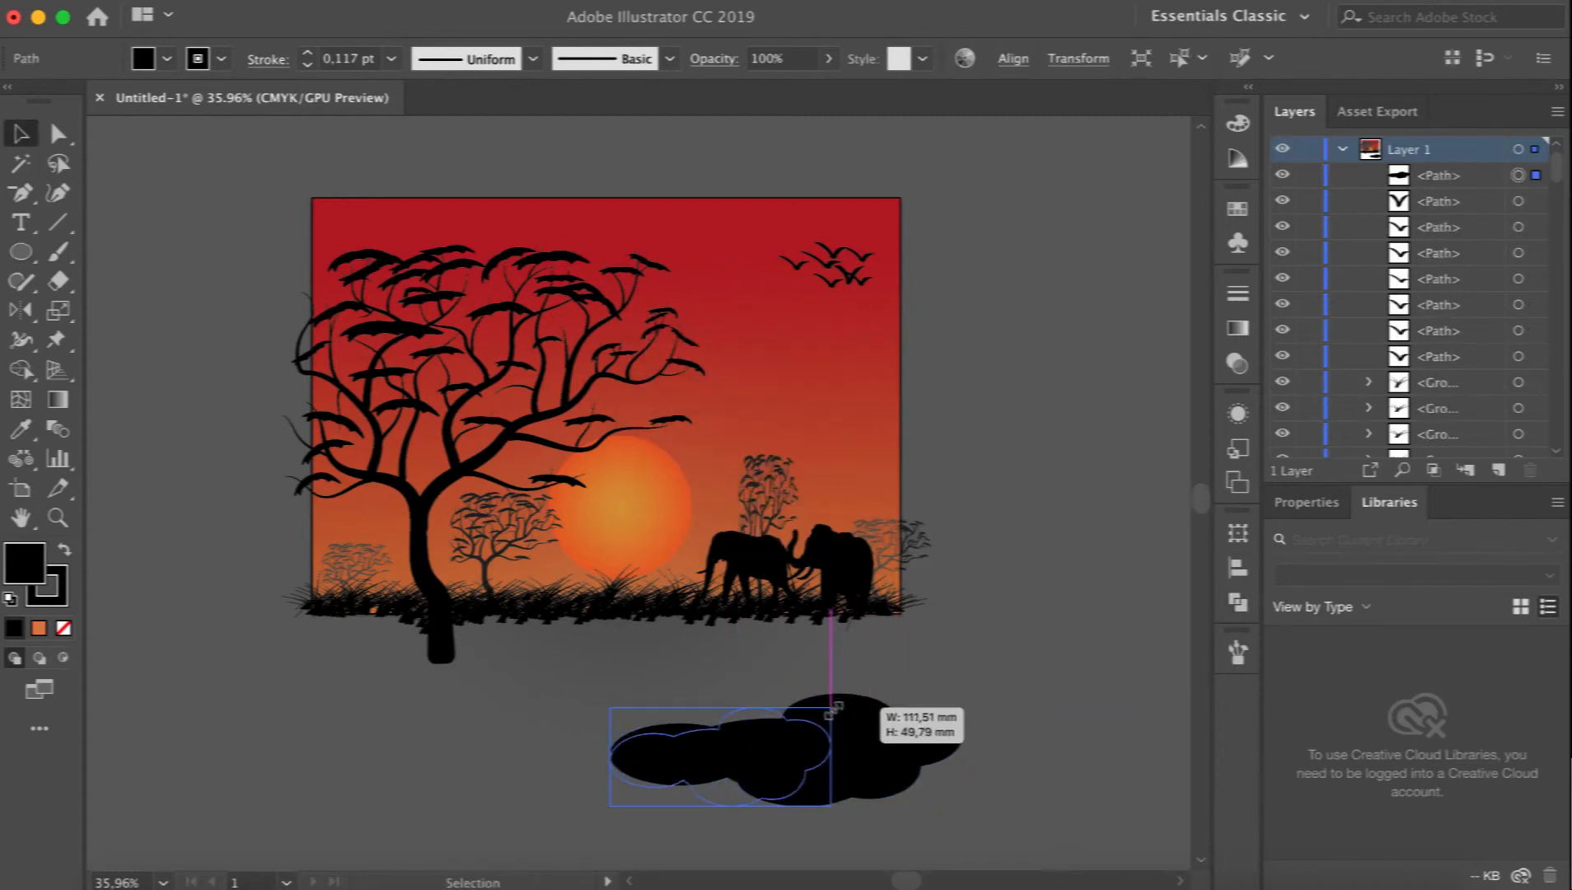
drag(743, 745, 810, 347)
drag(898, 317, 854, 328)
Fill the cloud with a linear gradient ending in dark red (C 38.82, M 92.16, Y 87.06, K 62.35).
click(1237, 328)
click(942, 327)
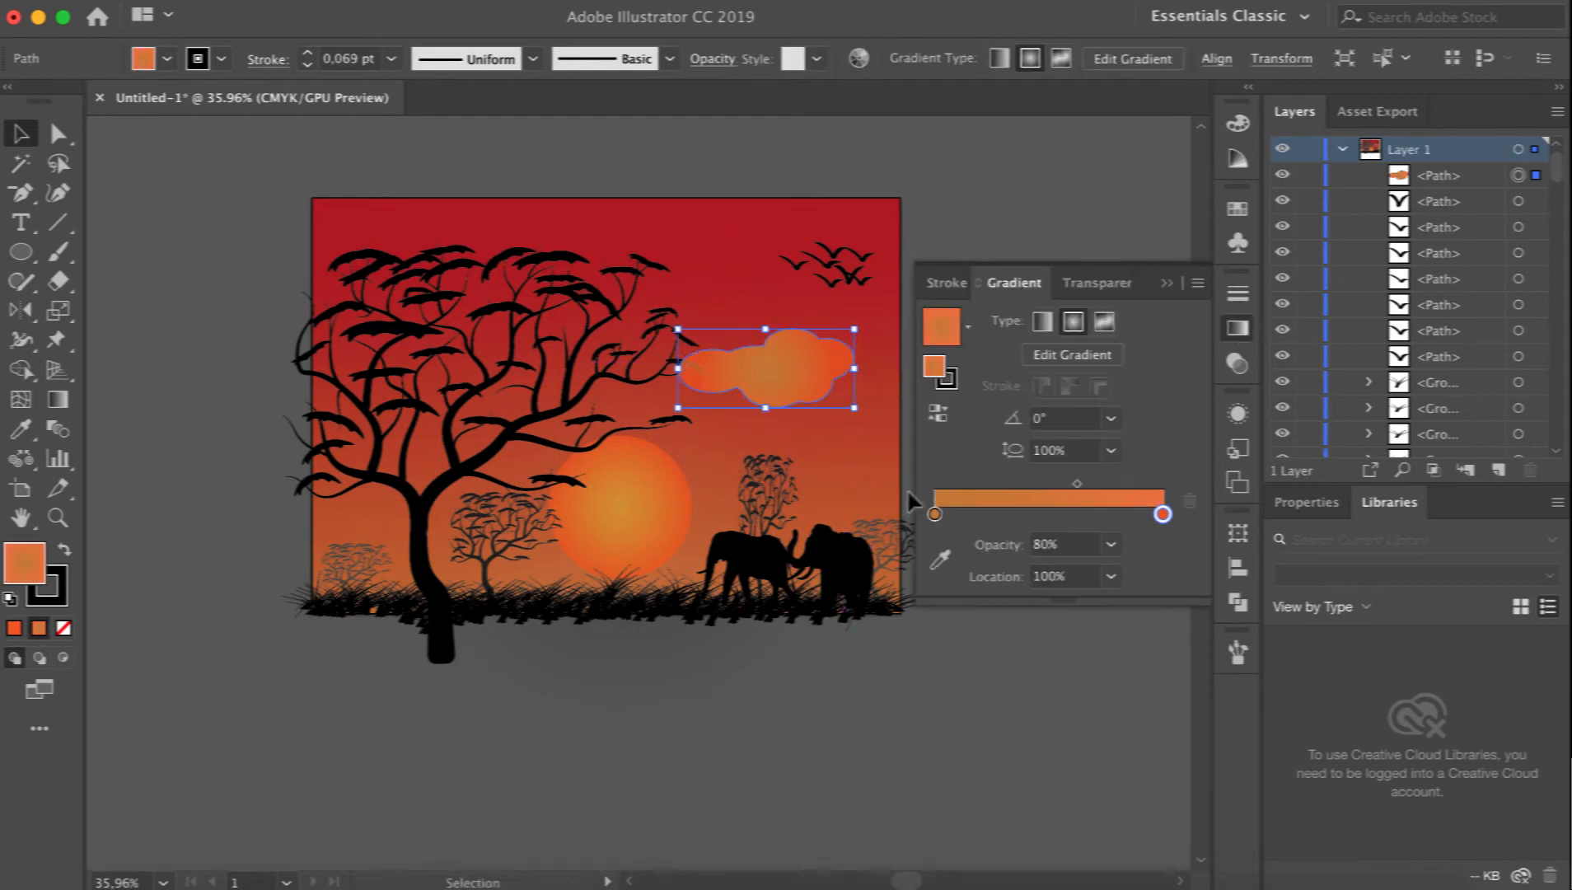
double_click(1162, 515)
click(889, 763)
click(1042, 321)
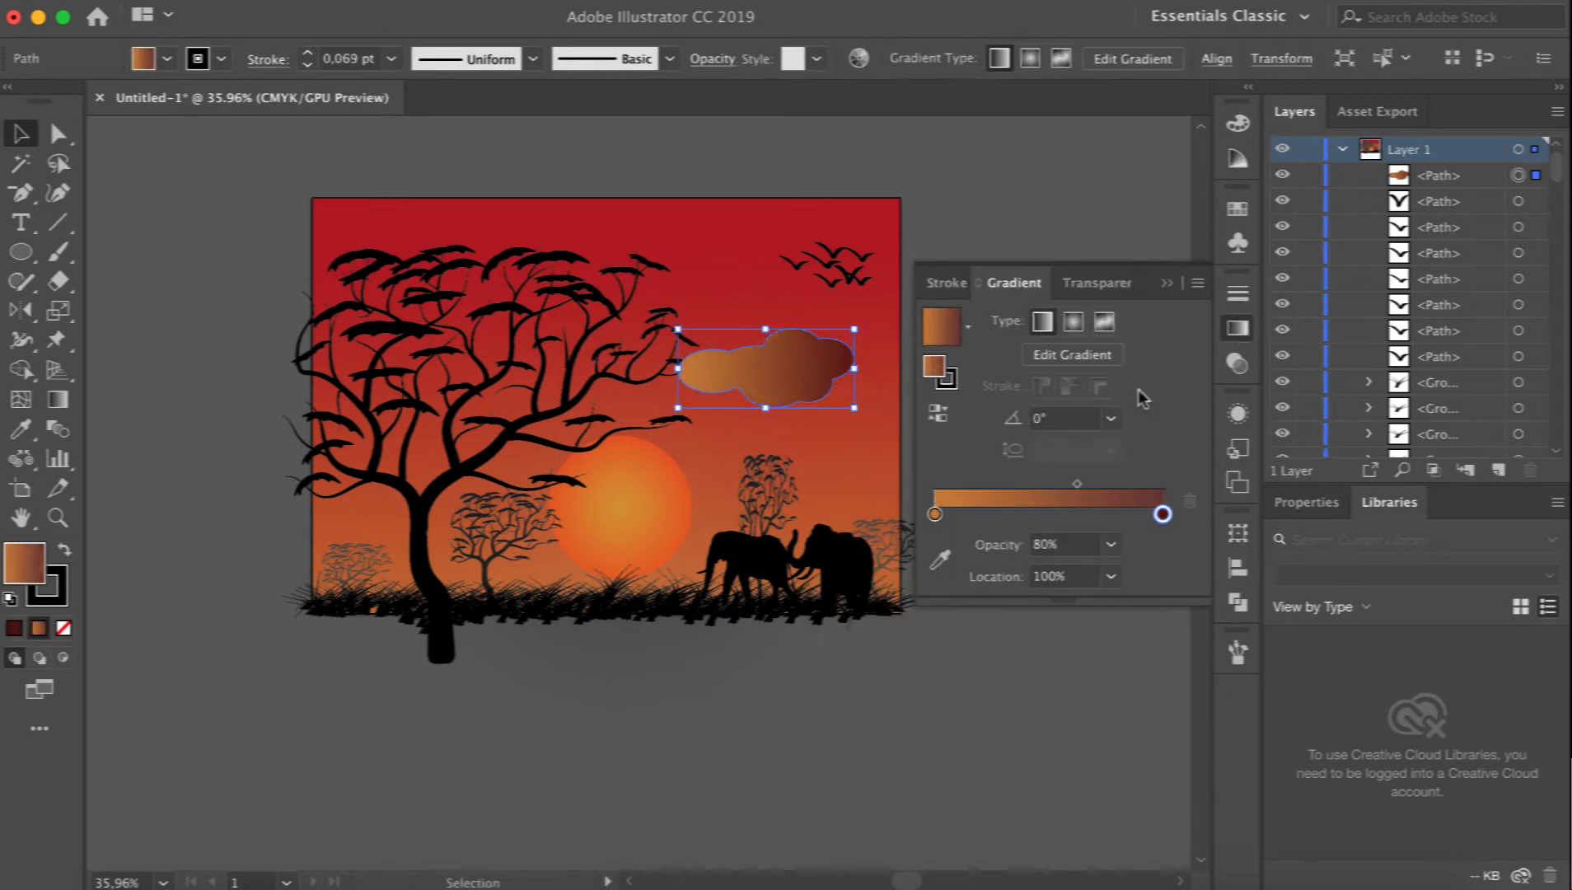
Remove the cloud's outline stroke.
click(61, 599)
click(64, 628)
click(25, 563)
Lighten the cloud gradient's dark red end stop by lowering its black value.
click(1240, 332)
double_click(1163, 515)
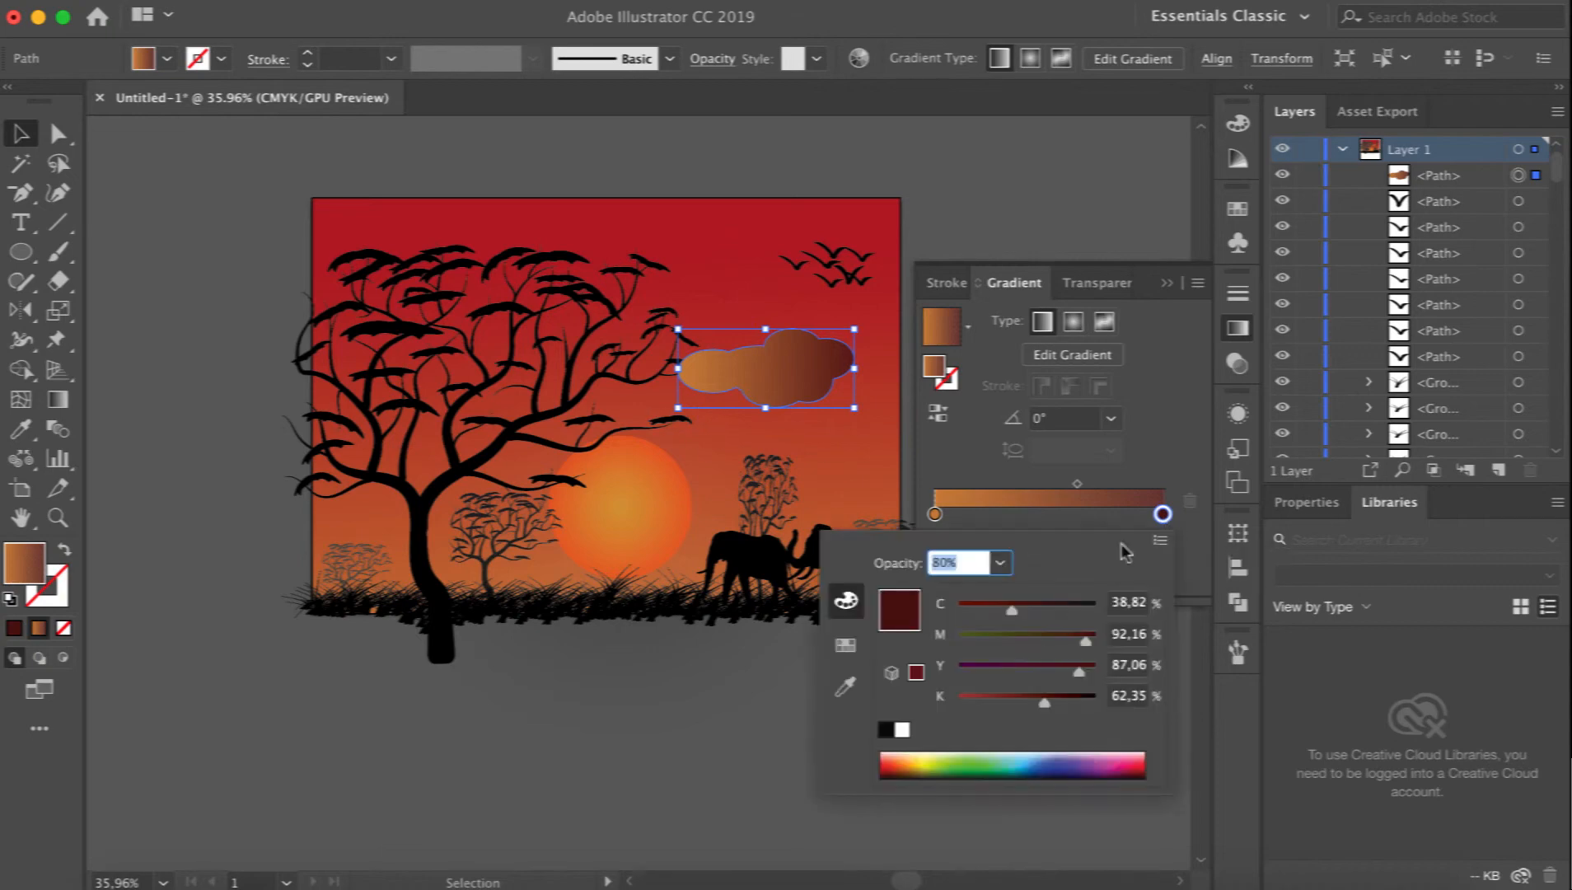
drag(1043, 703, 987, 703)
Recolor the cloud gradient's start stop orange (C 0, M 60, Y 85, K 0) and shift its end stop inward.
double_click(934, 515)
drag(1029, 641, 1083, 641)
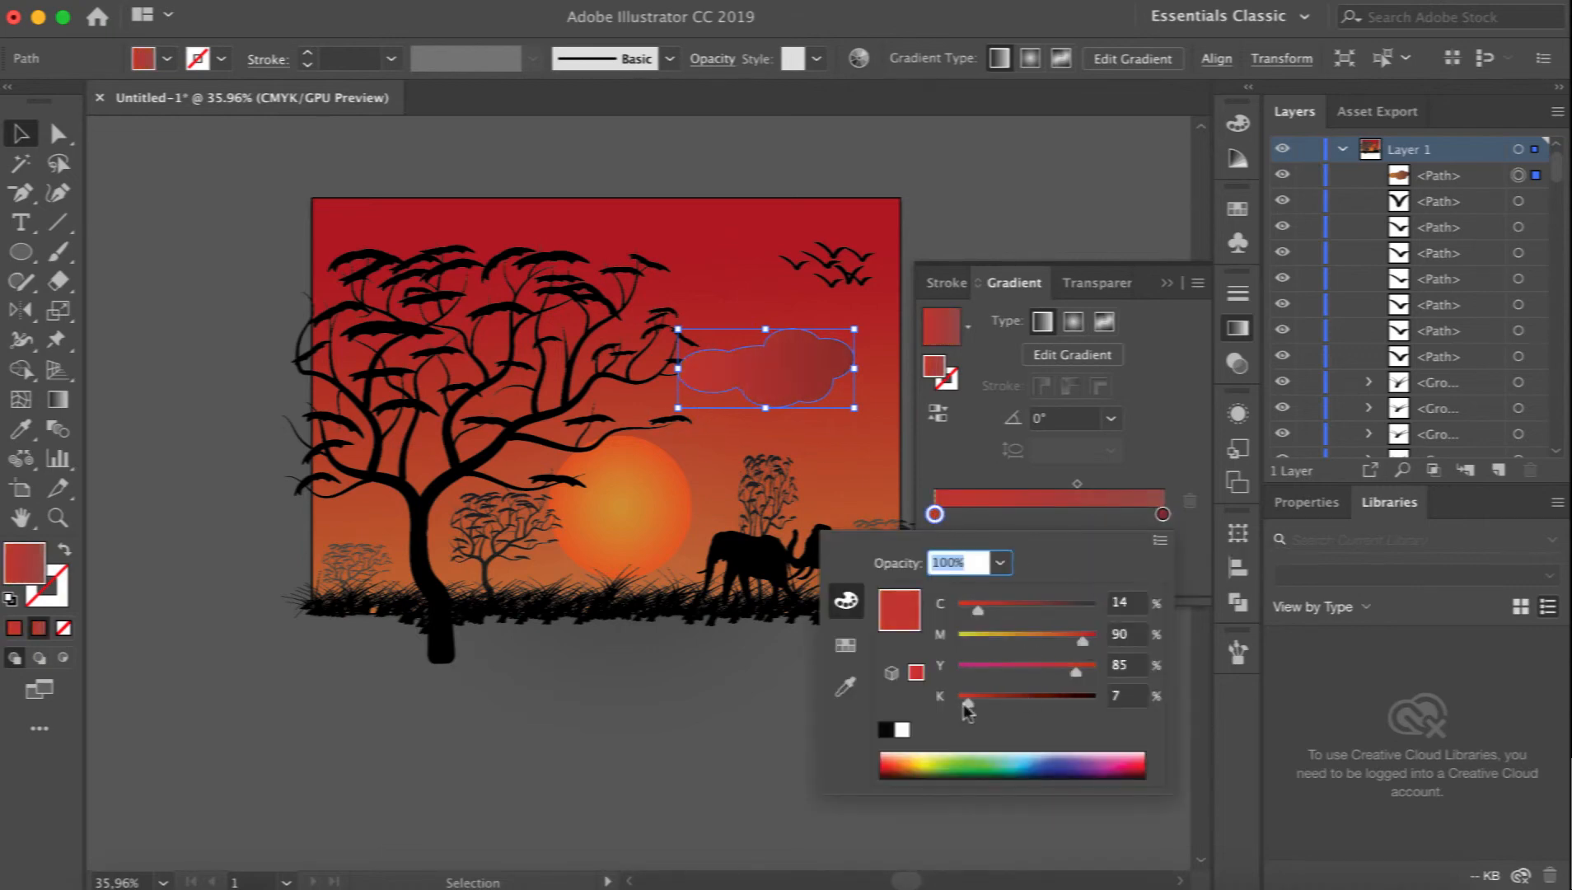
click(1163, 515)
drag(1162, 515, 1127, 515)
double_click(934, 515)
drag(1082, 641, 1042, 641)
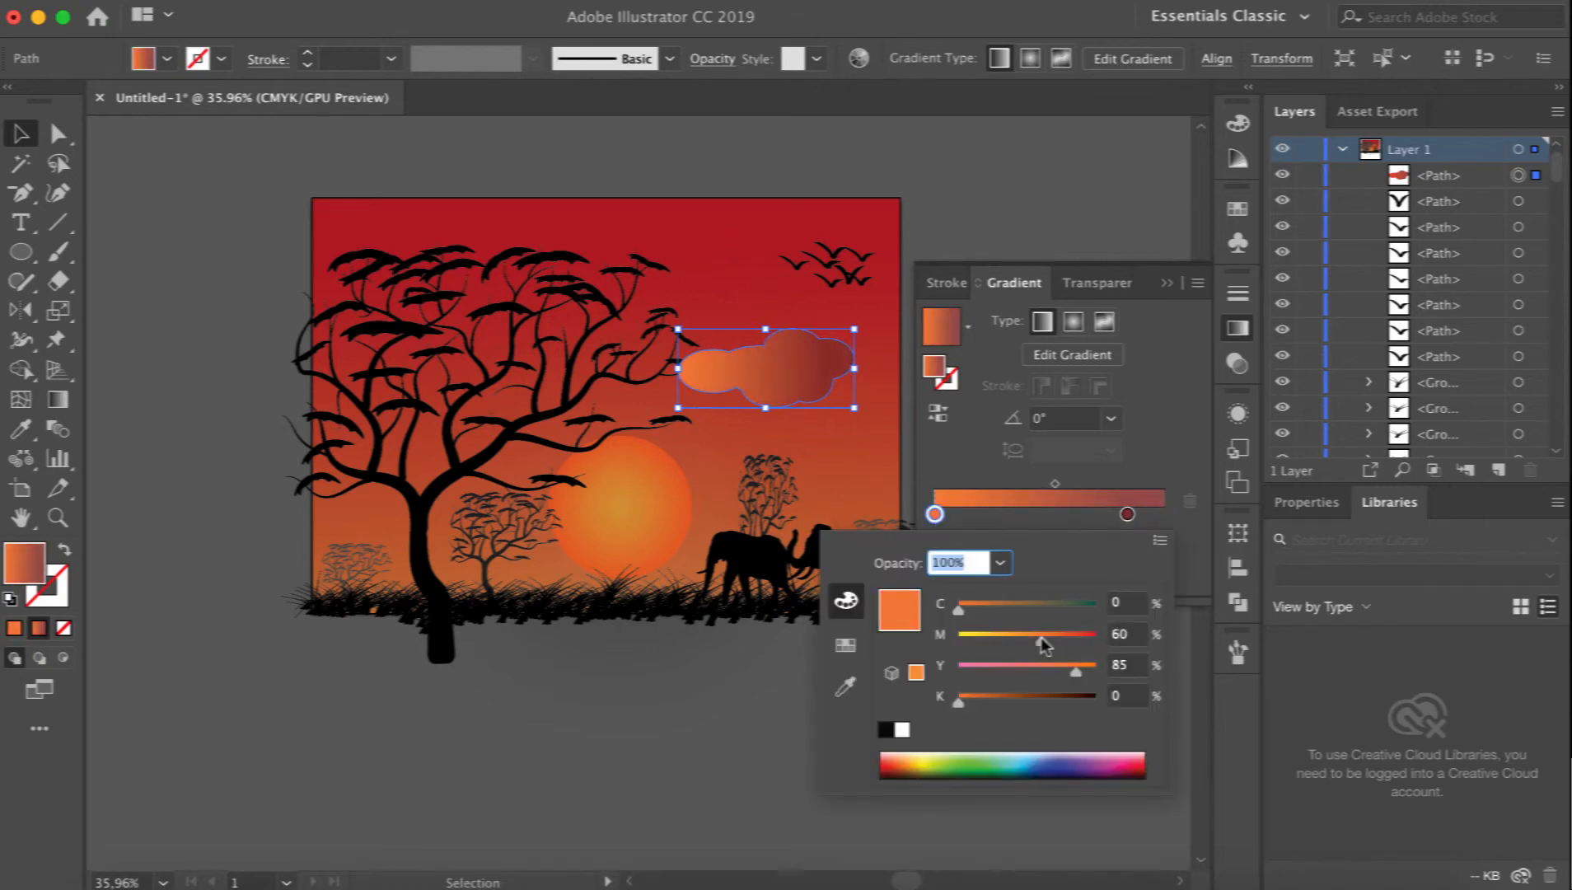
key(Escape)
Redirect the cloud's gradient diagonally, rising from beyond its lower left to beyond its upper right.
key(g)
drag(641, 412, 918, 303)
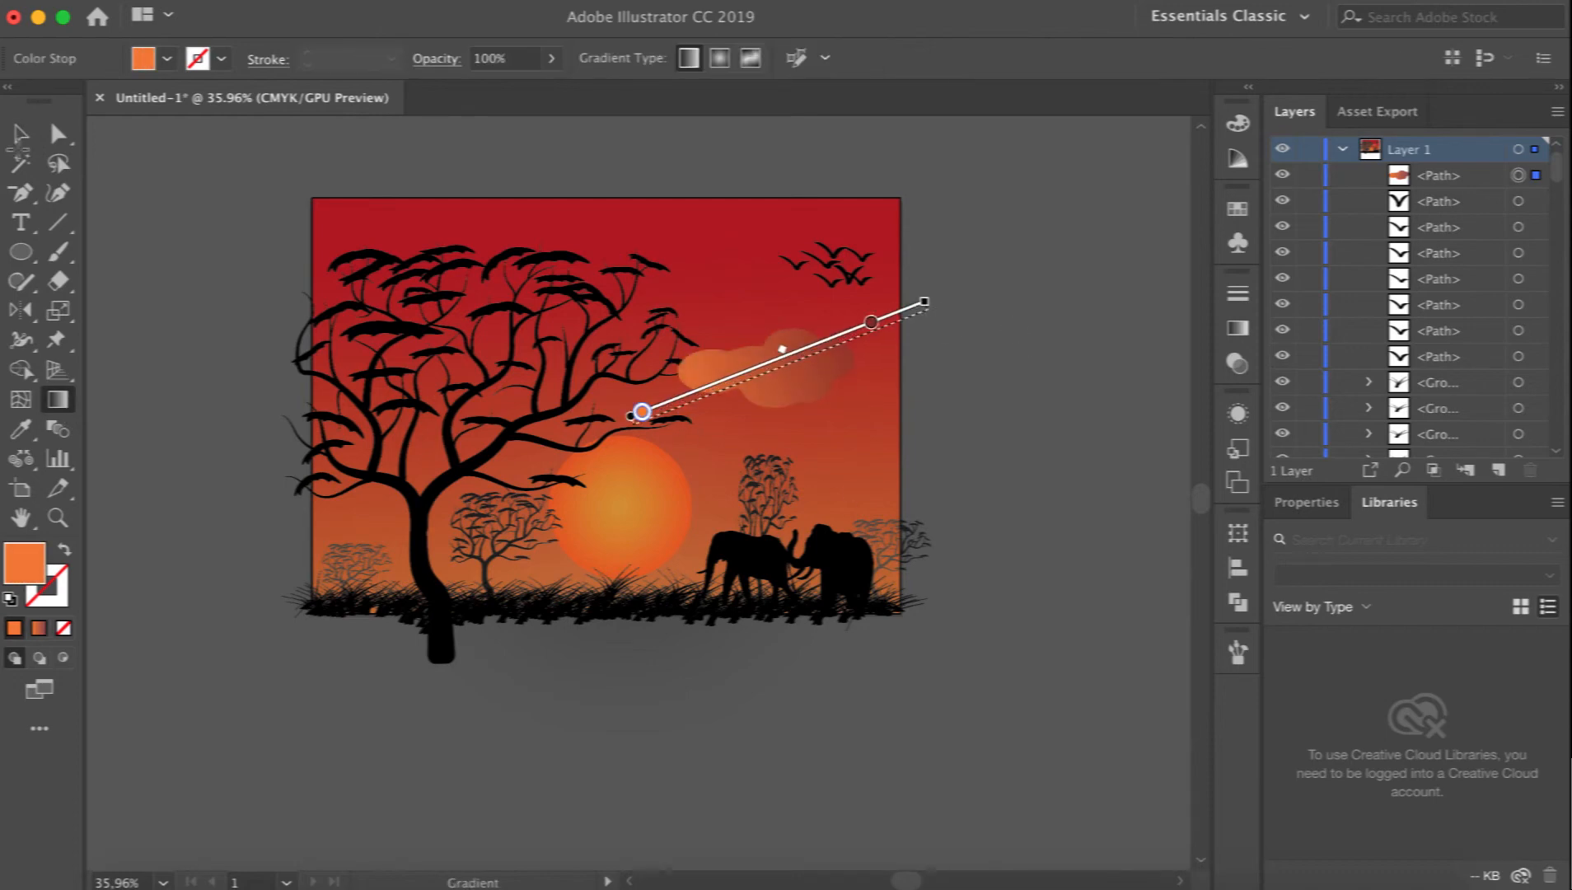
key(v)
Send the cloud backward one level and bring the large tree to the front.
key(super+[)
click(536, 387)
right_click(536, 386)
mouse_move(605, 653)
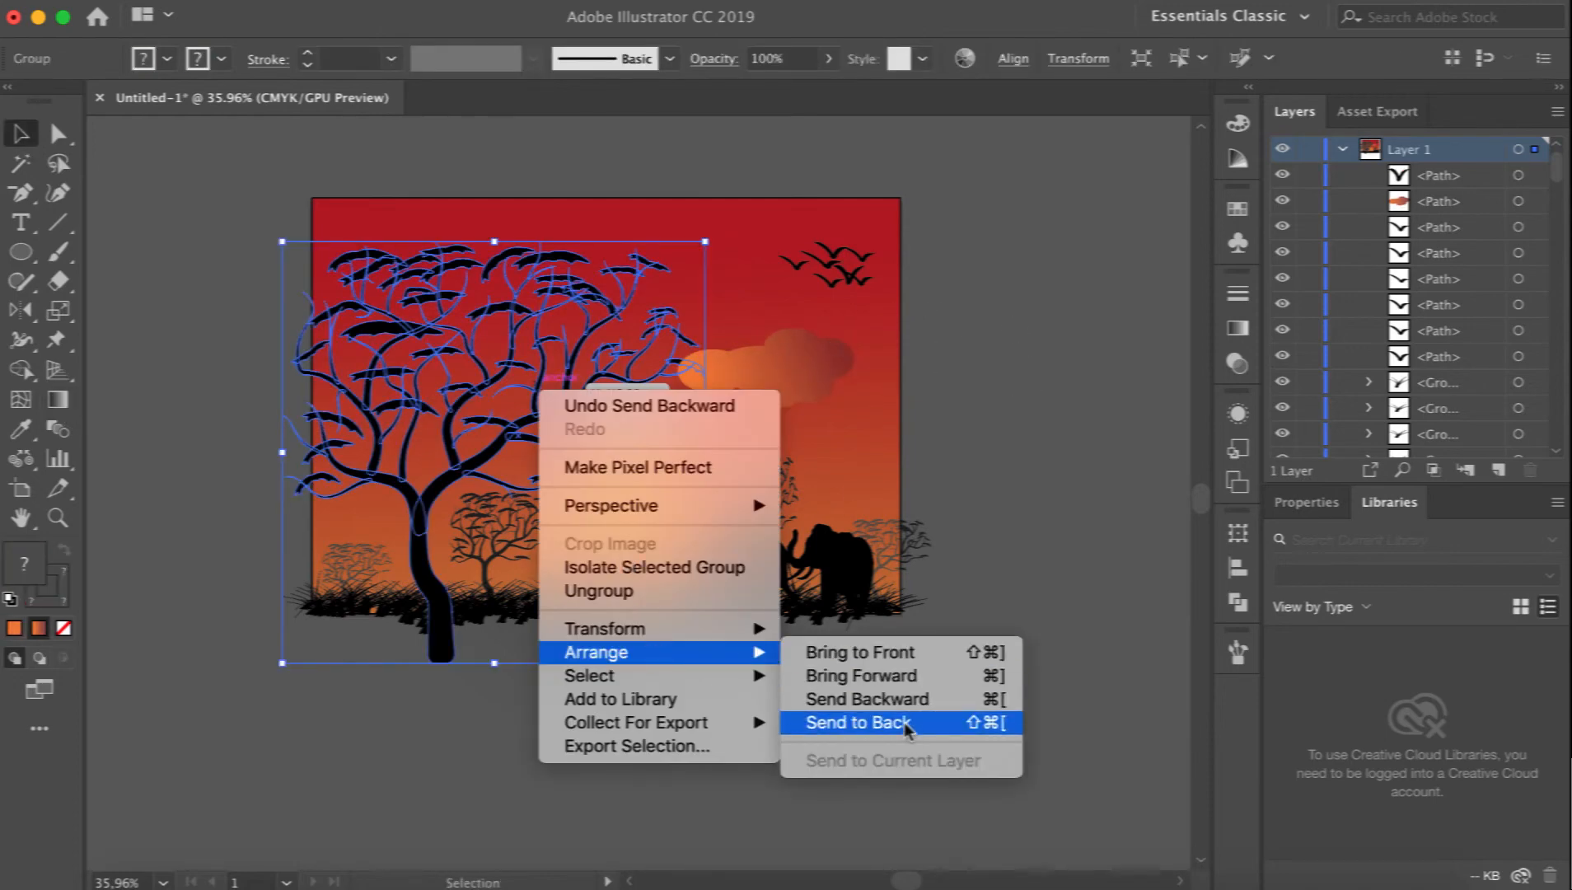
click(865, 656)
Shrink and flatten the cloud in the sky above the elephants.
click(956, 408)
click(800, 353)
drag(855, 328, 816, 371)
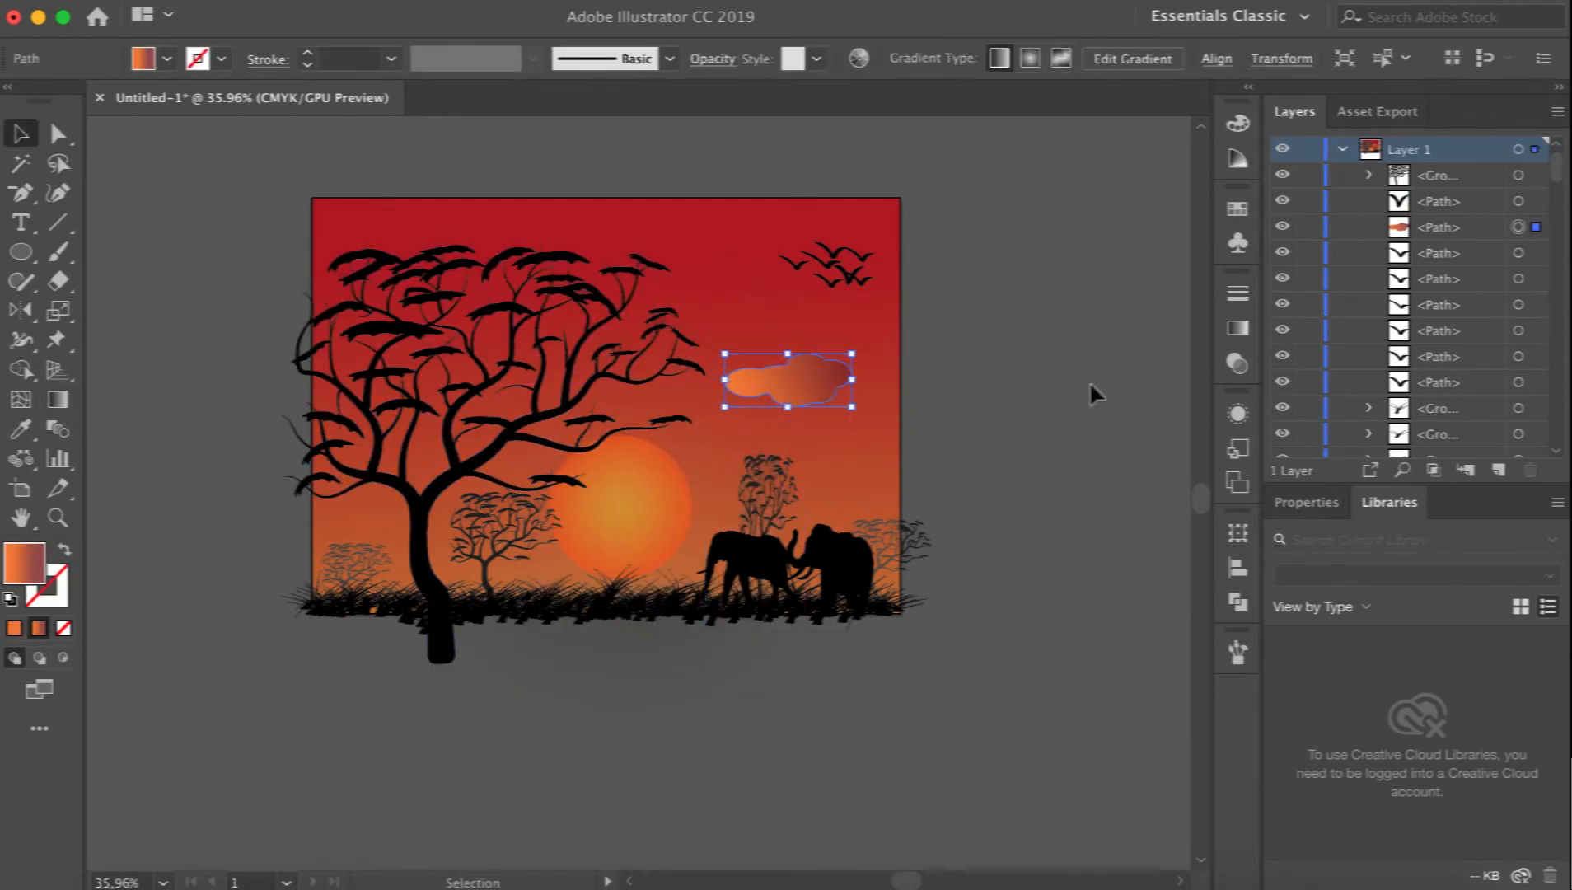
Lower the cloud's opacity to 31%.
click(712, 59)
click(711, 99)
click(1038, 284)
drag(703, 130, 646, 132)
click(713, 60)
click(710, 99)
click(1028, 348)
Duplicate the faded cloud into a smaller one just below it and two wider ones above the large tree.
drag(818, 388, 311, 242)
click(847, 438)
click(1017, 432)
drag(807, 390, 530, 227)
drag(588, 177, 436, 217)
click(725, 183)
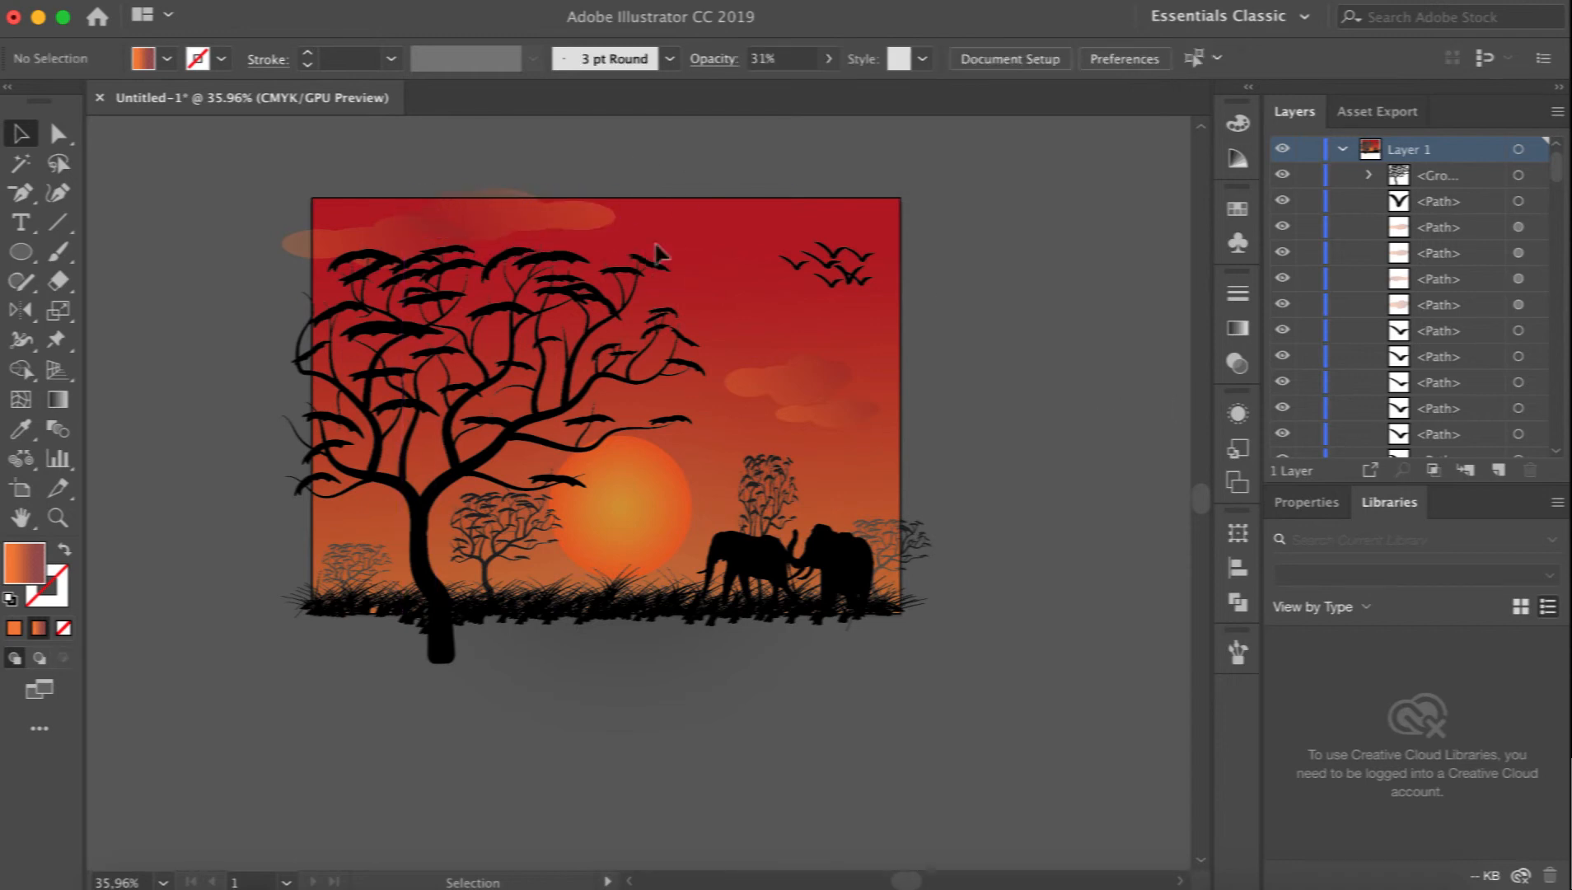
Redirect the gradient of the upper cloud above the large tree so its colors run at a new angle.
click(481, 225)
key(g)
drag(308, 255, 320, 117)
drag(667, 222, 646, 303)
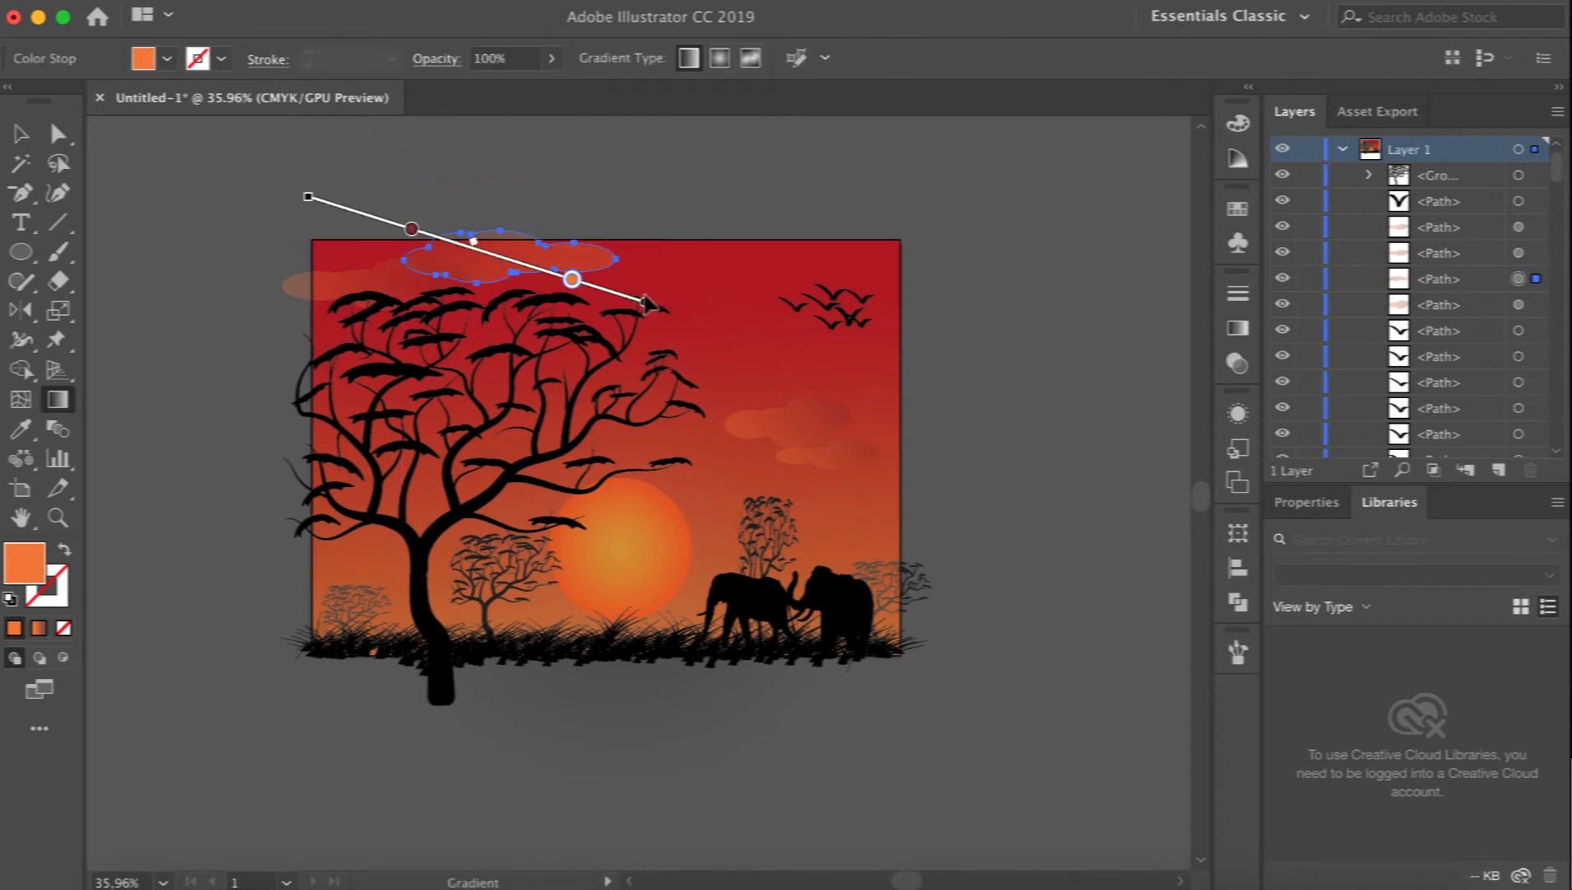
drag(395, 356, 334, 164)
click(20, 135)
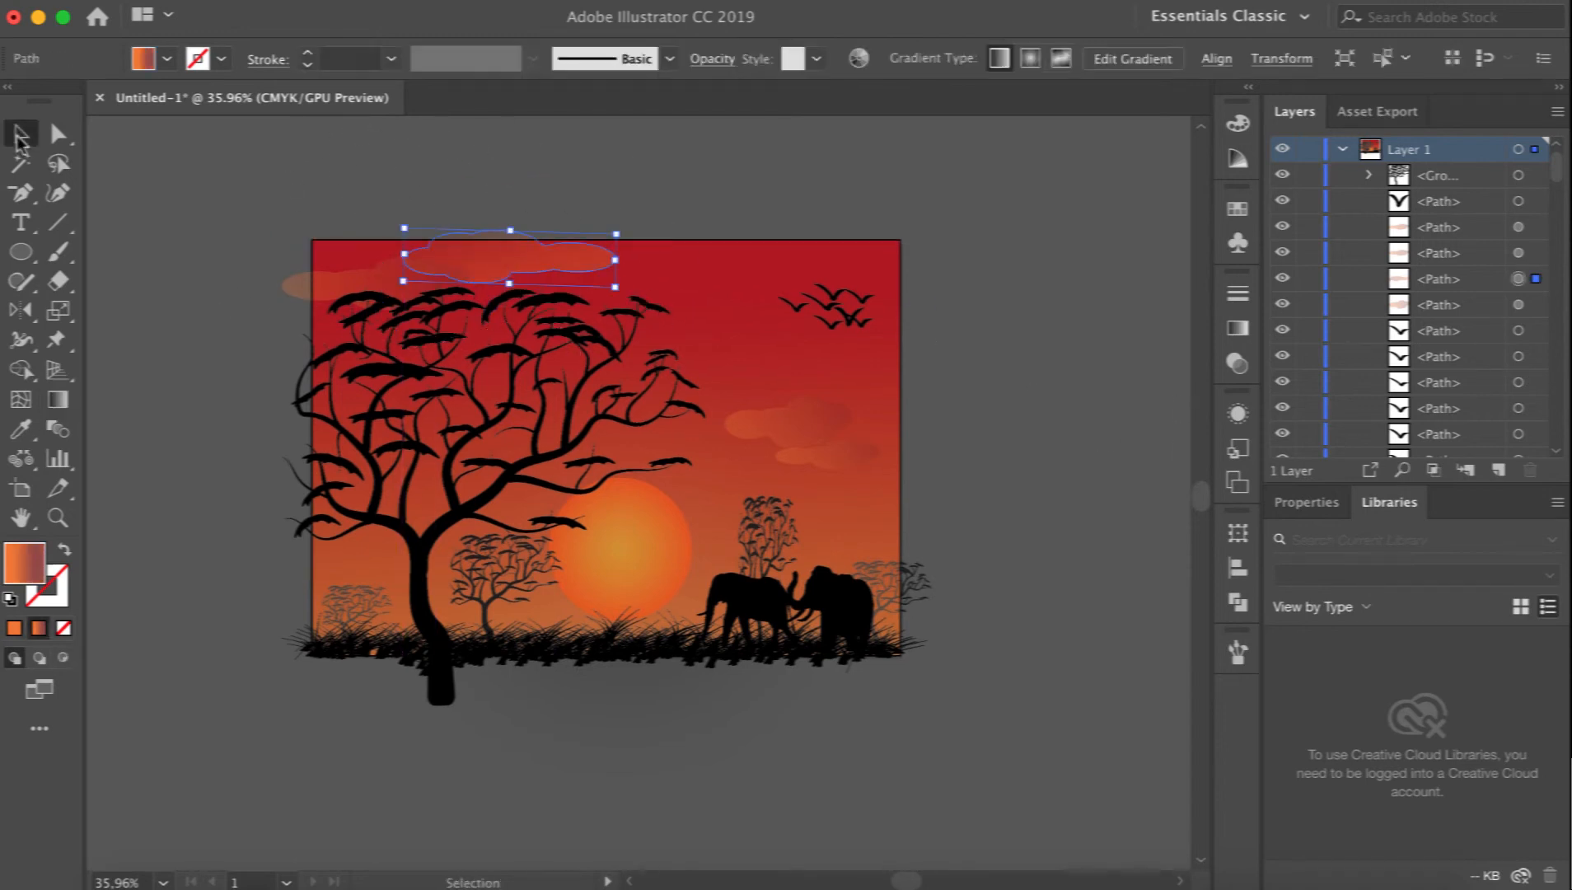
Redirect the gradient of the cloud overlapping the artboard's left edge.
click(317, 287)
key(g)
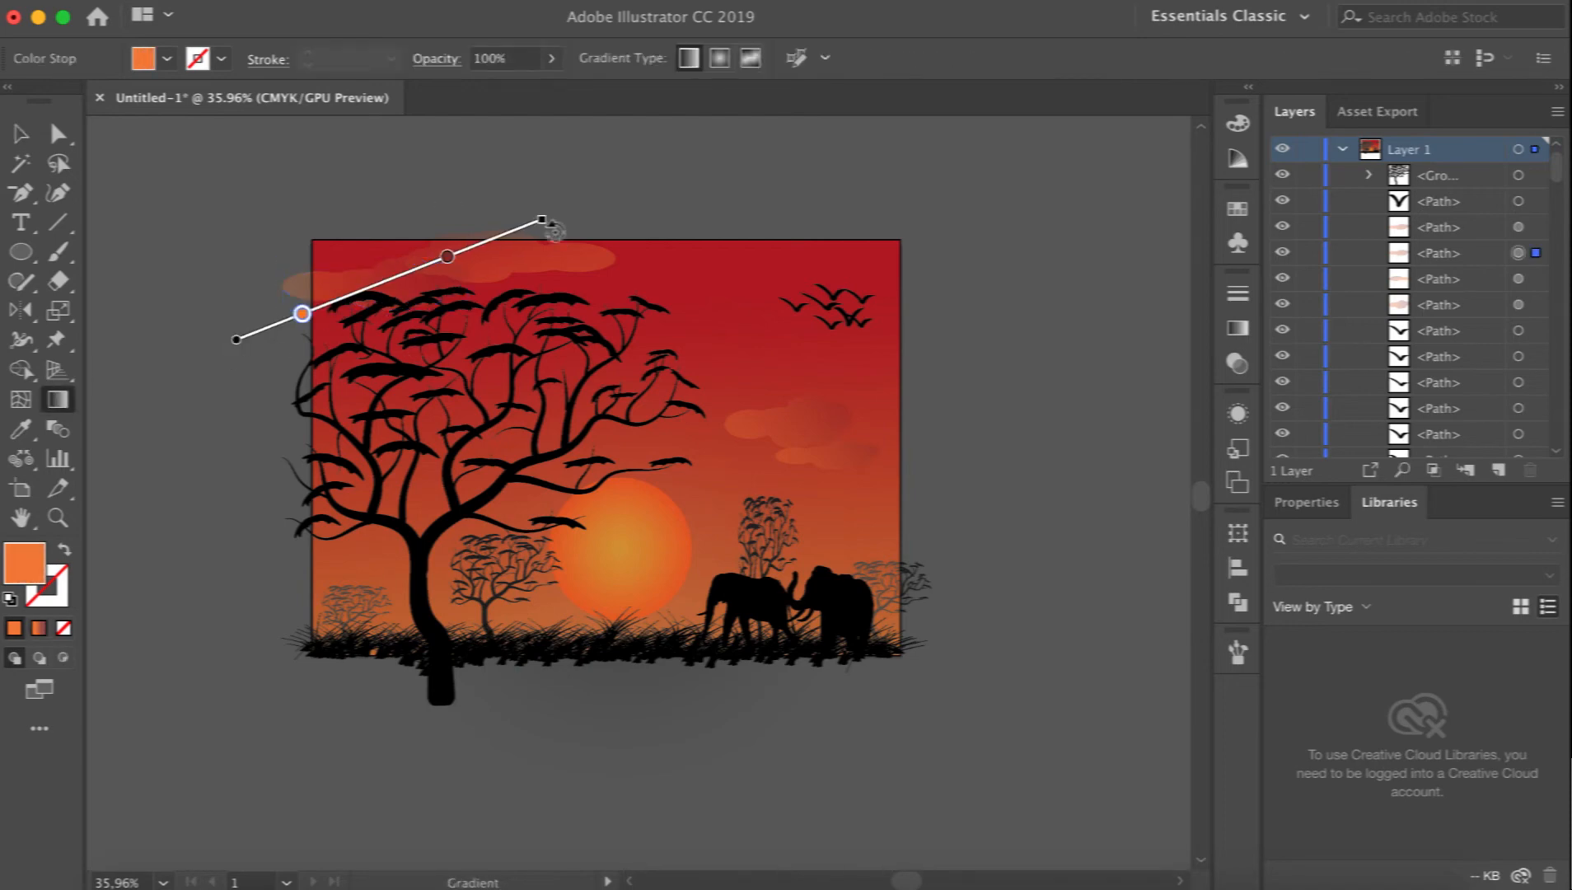
drag(554, 231, 246, 128)
Draw a rectangle along the artboard's top edge covering the part of the upper cloud that sticks out.
drag(22, 251, 101, 255)
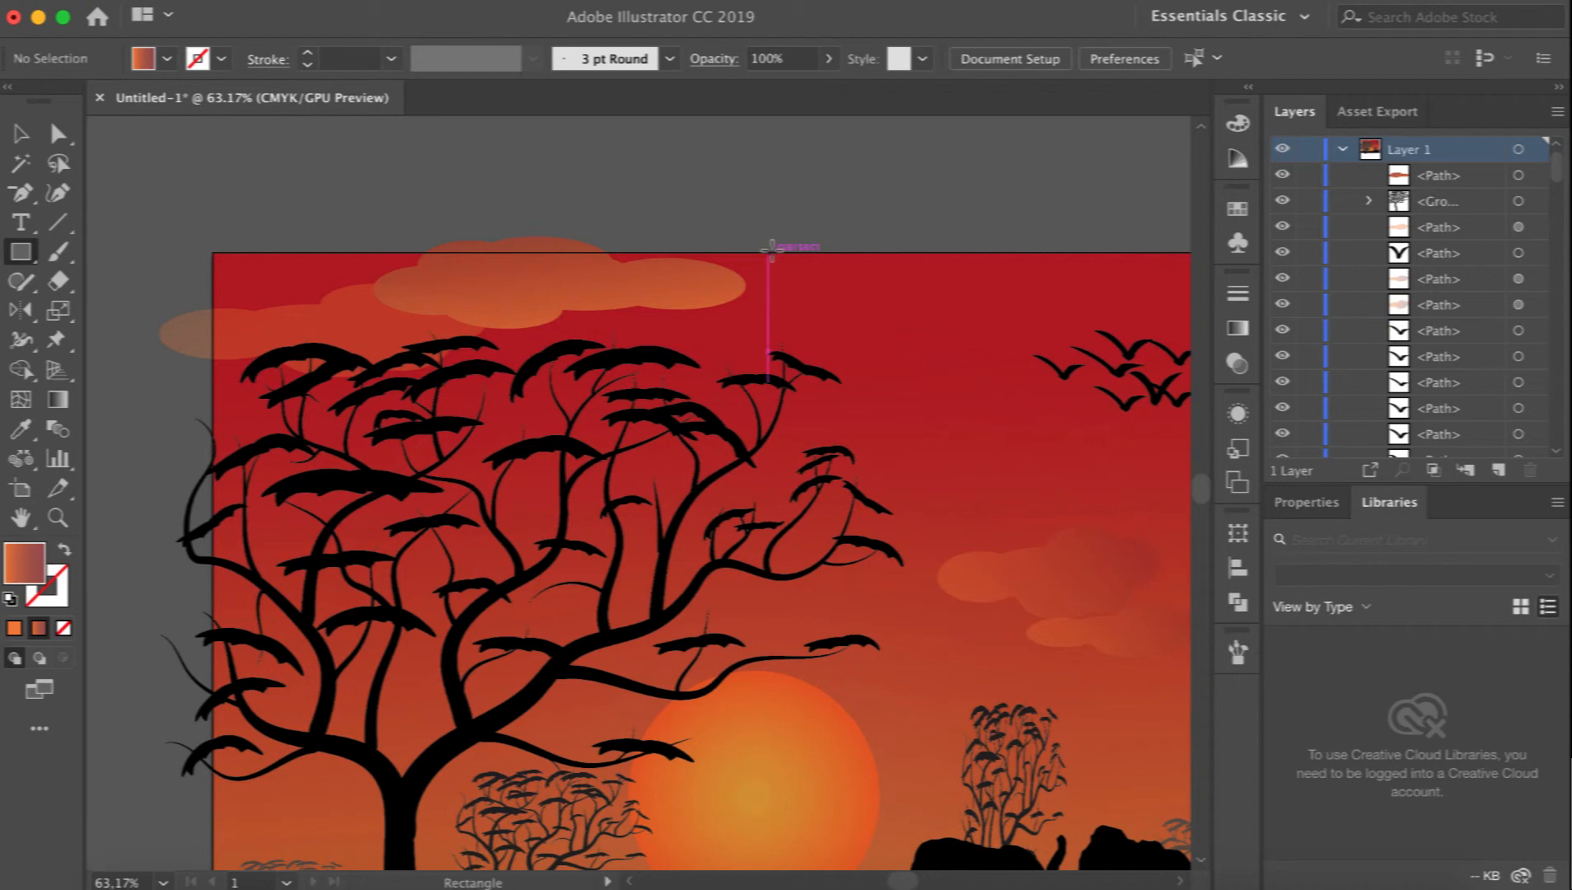
mouse_move(770, 250)
mouse_down()
mouse_move(288, 200)
mouse_move(278, 179)
mouse_up()
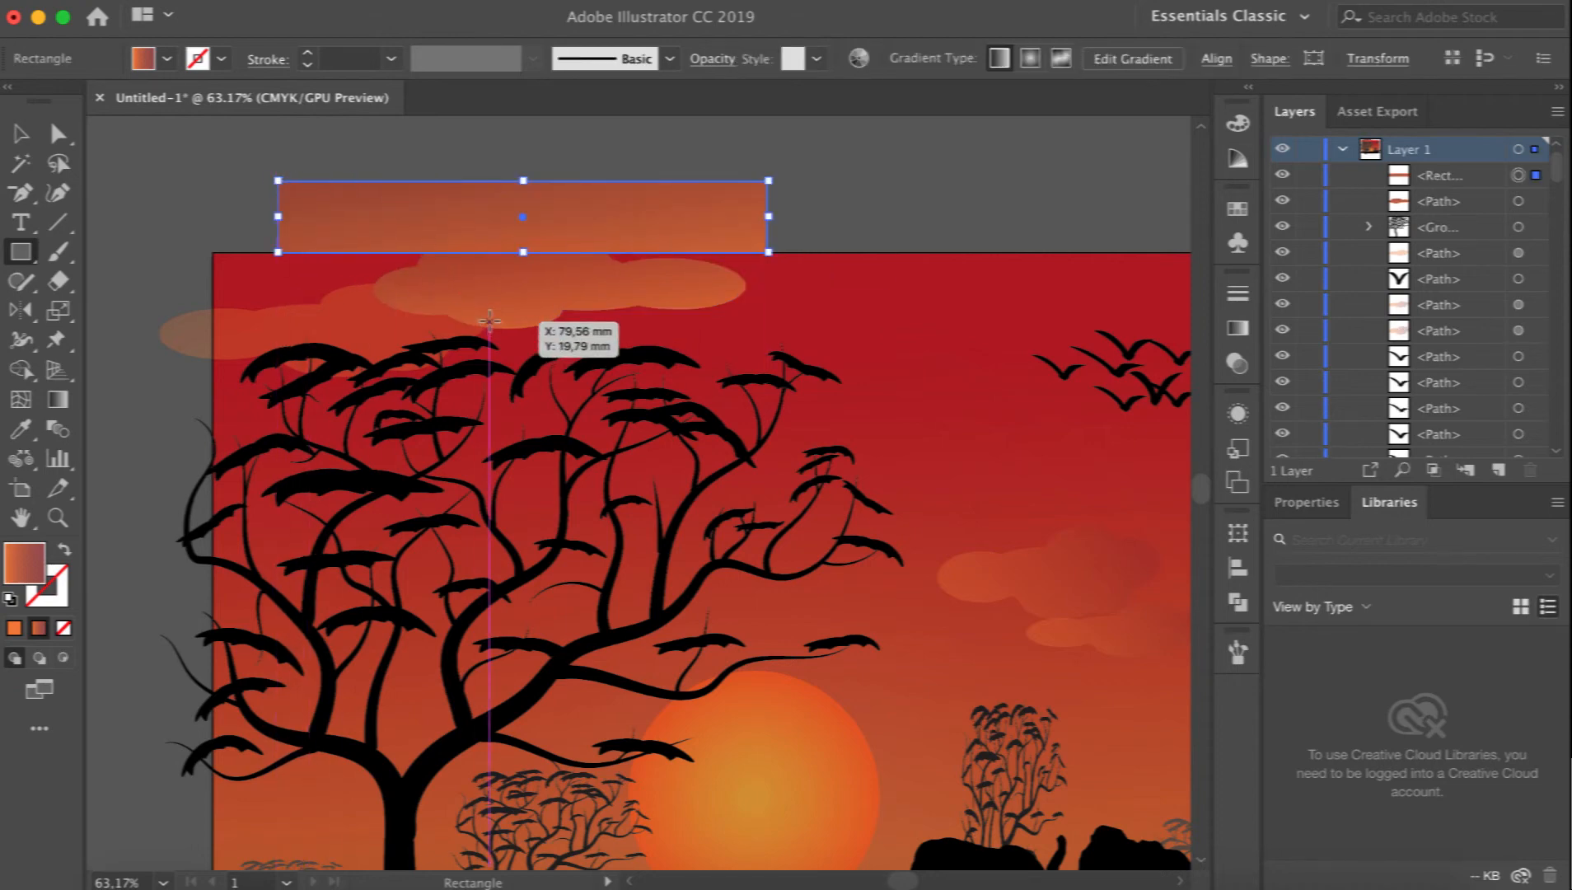
shift+click(465, 290)
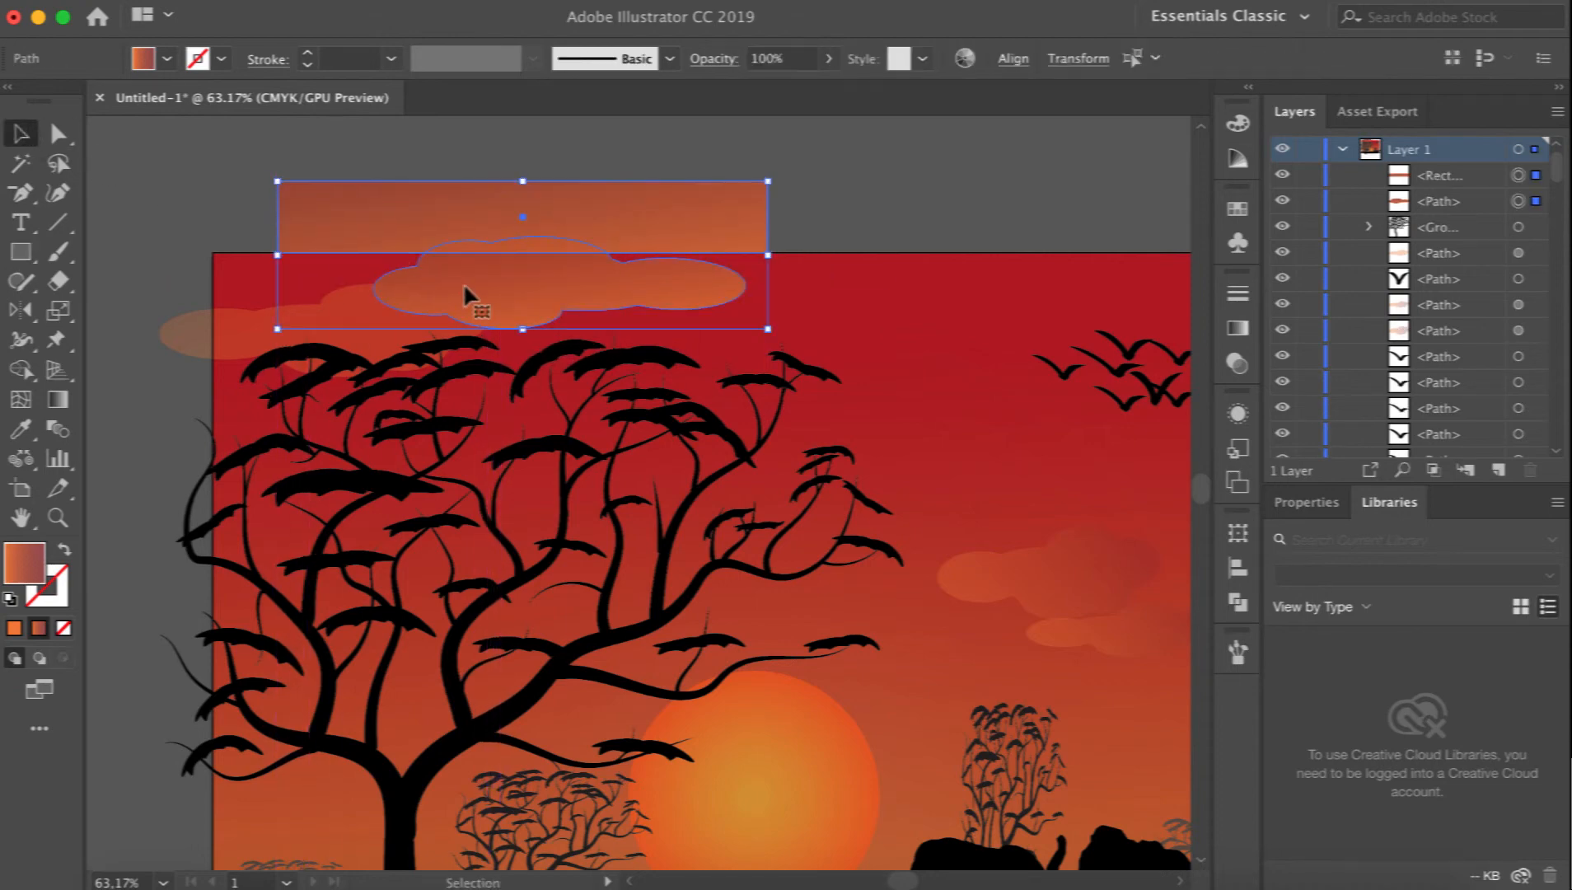
click(1237, 602)
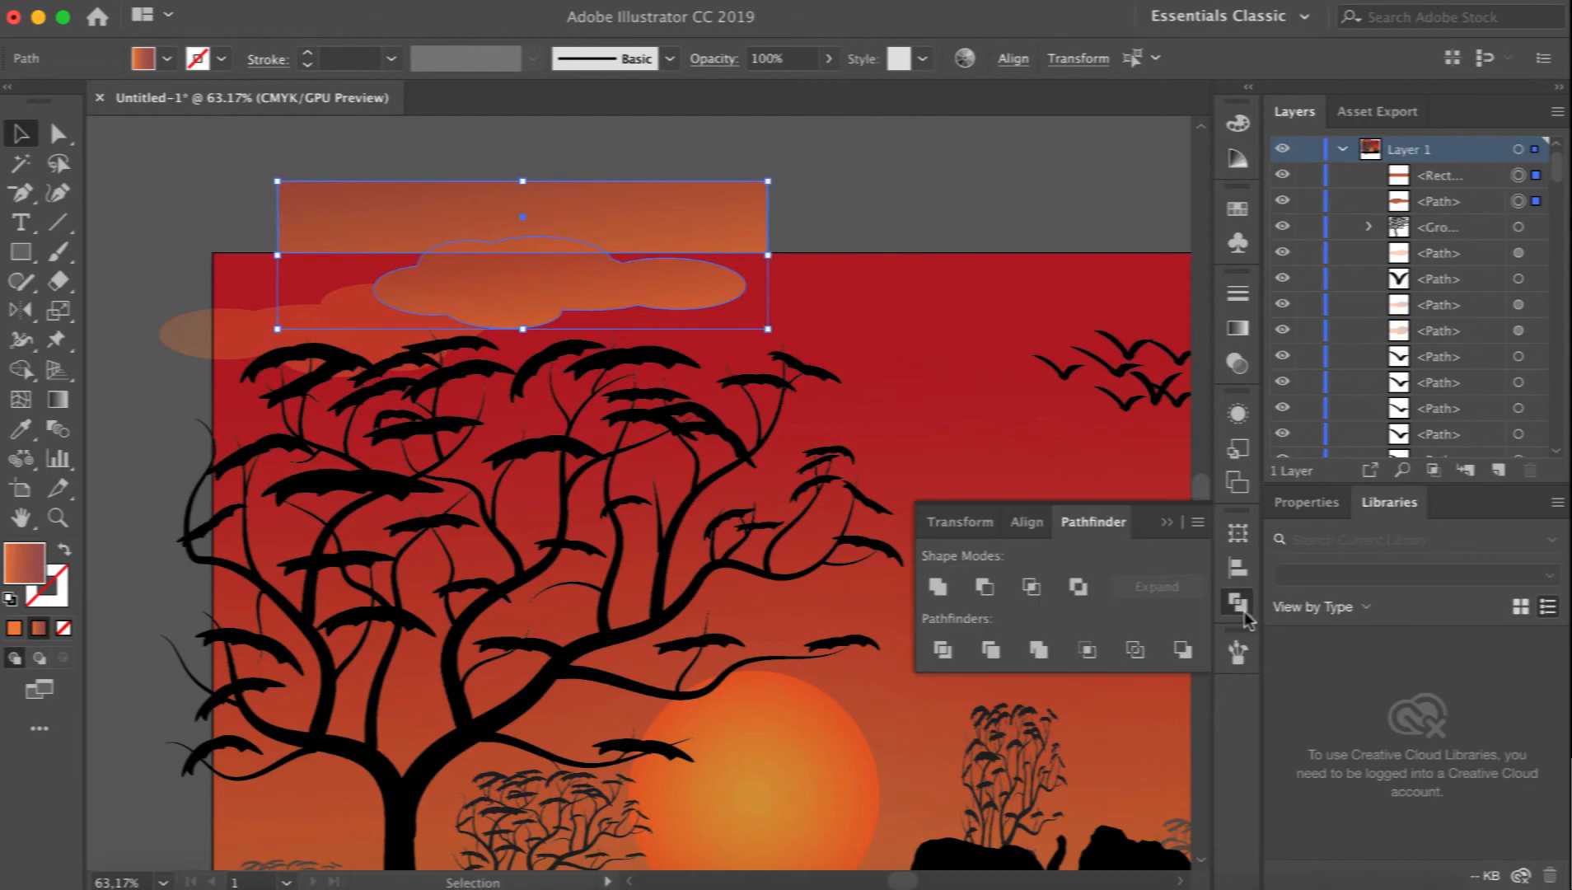
click(986, 187)
Trim the upper cloud at the artboard's top edge by removing the rectangle and overlap with Shape Builder.
click(489, 232)
shift+click(491, 268)
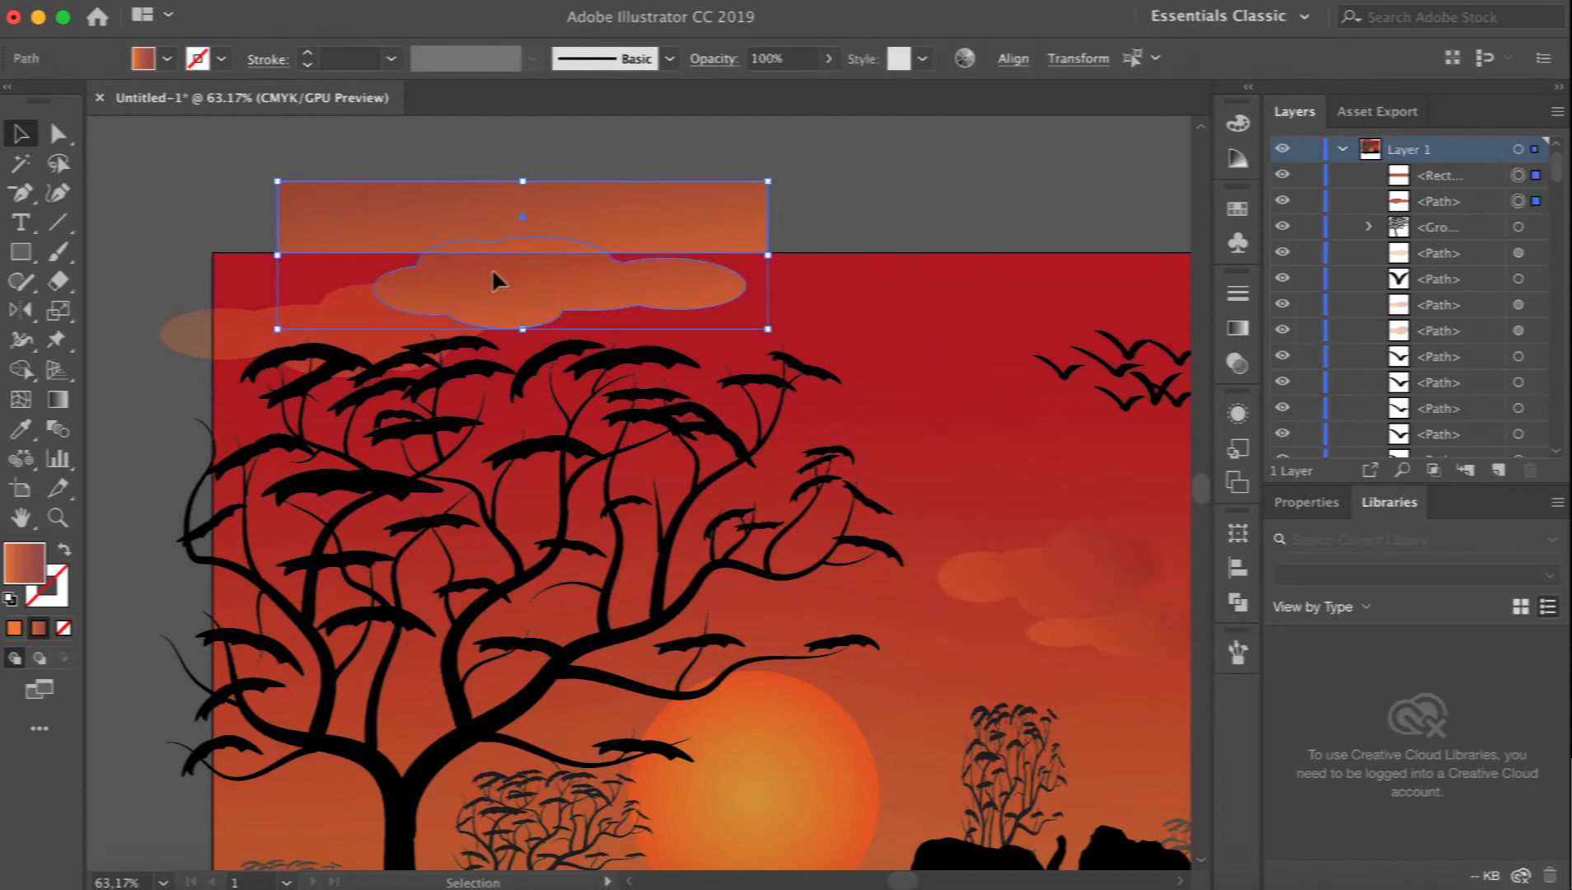
click(25, 372)
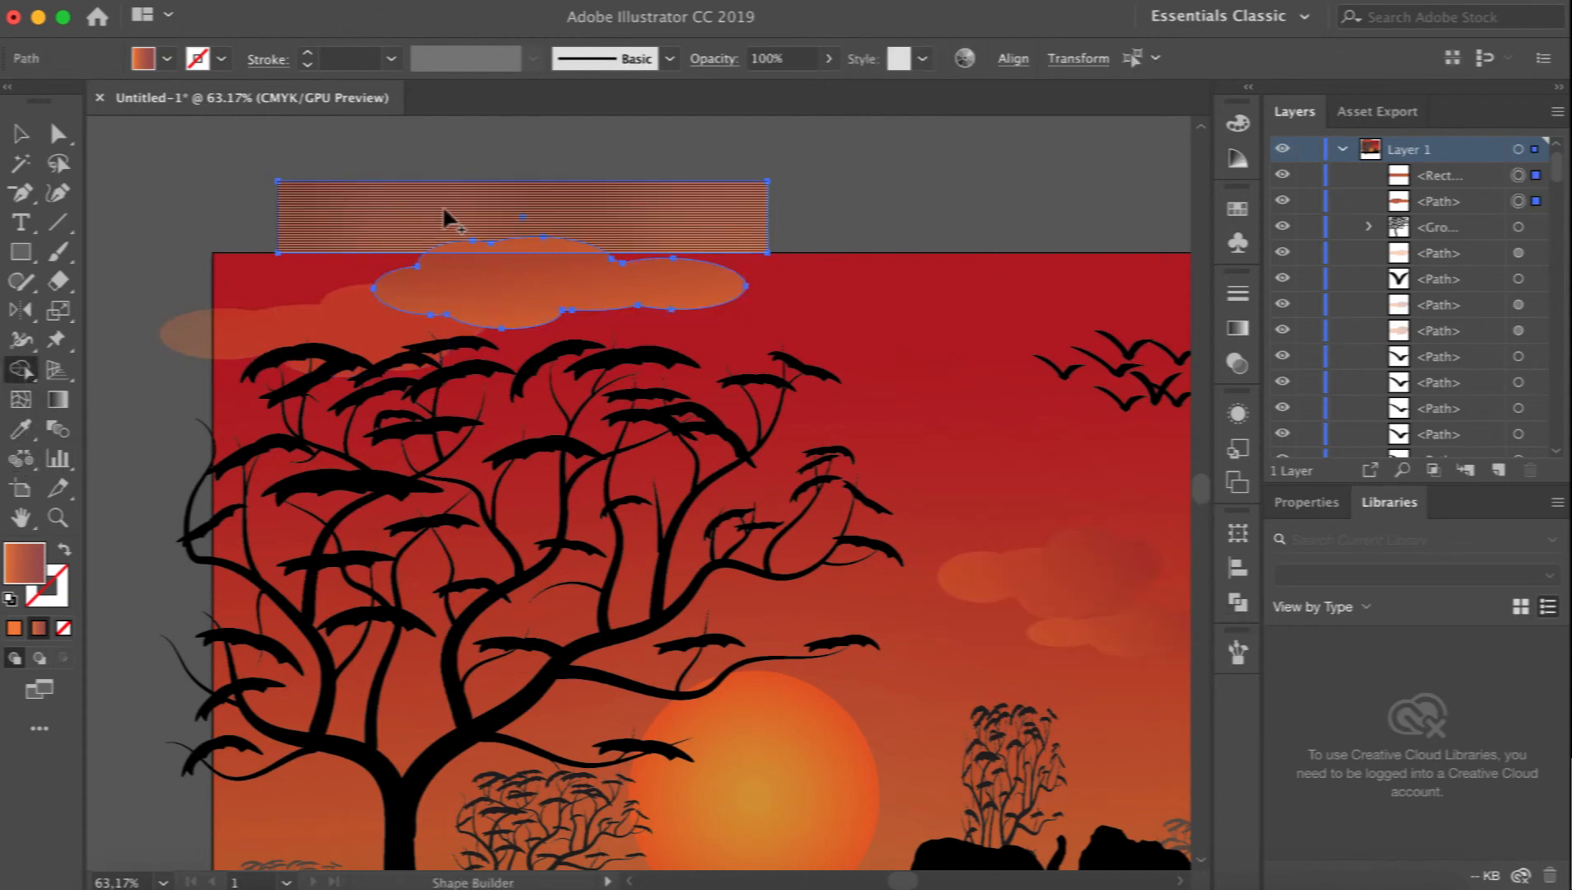
alt+click(507, 240)
alt+click(484, 190)
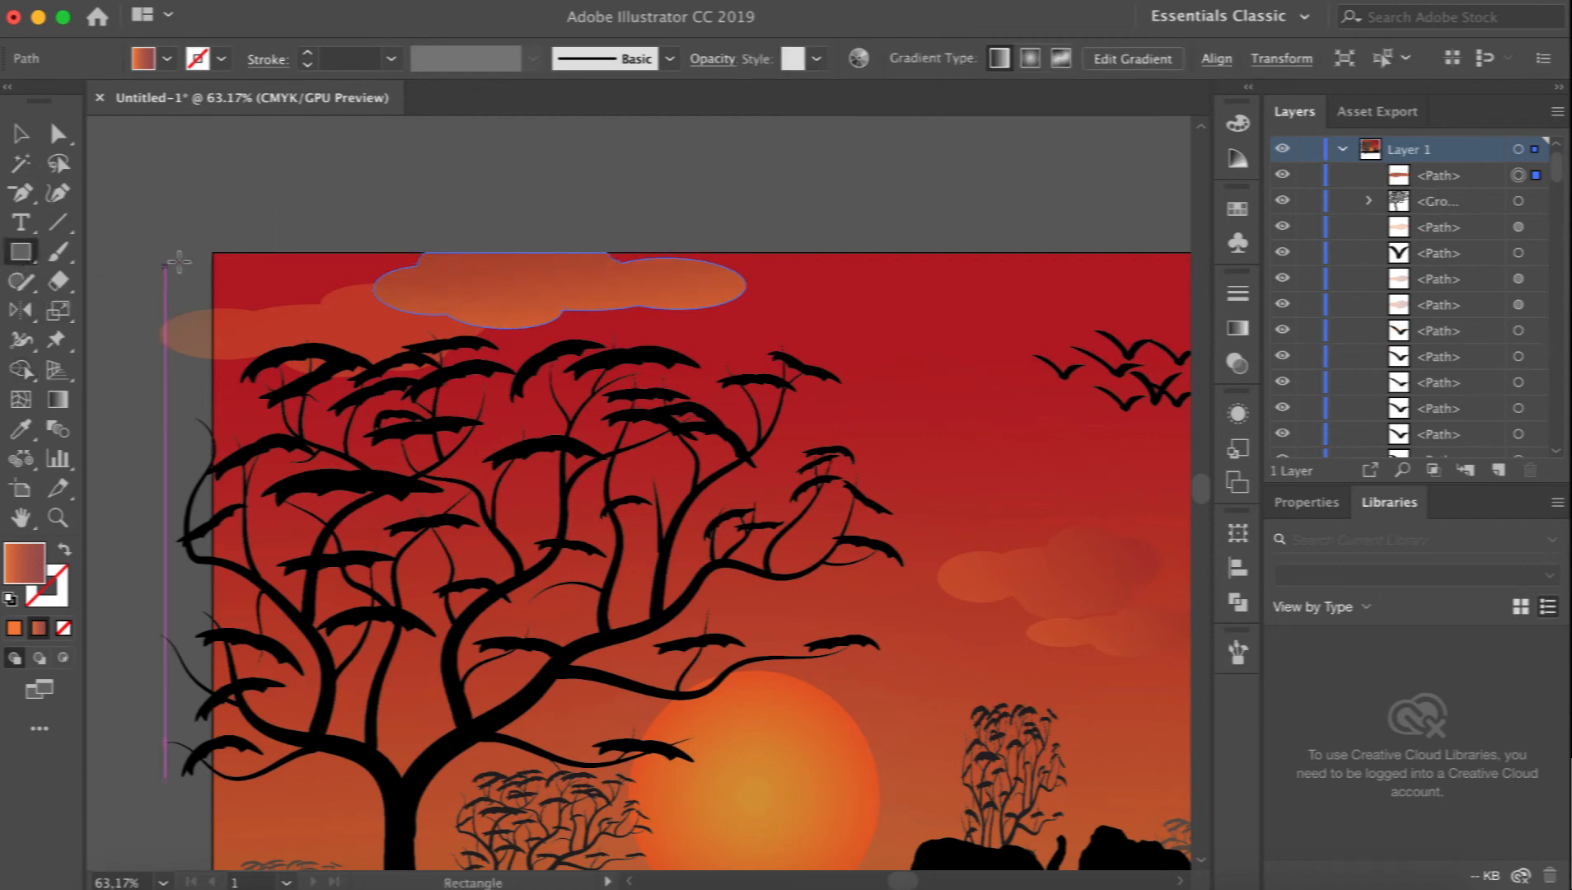
Cover the left cloud's overhang with a rectangle along the artboard's left edge and remove both with Shape Builder.
drag(198, 419, 161, 433)
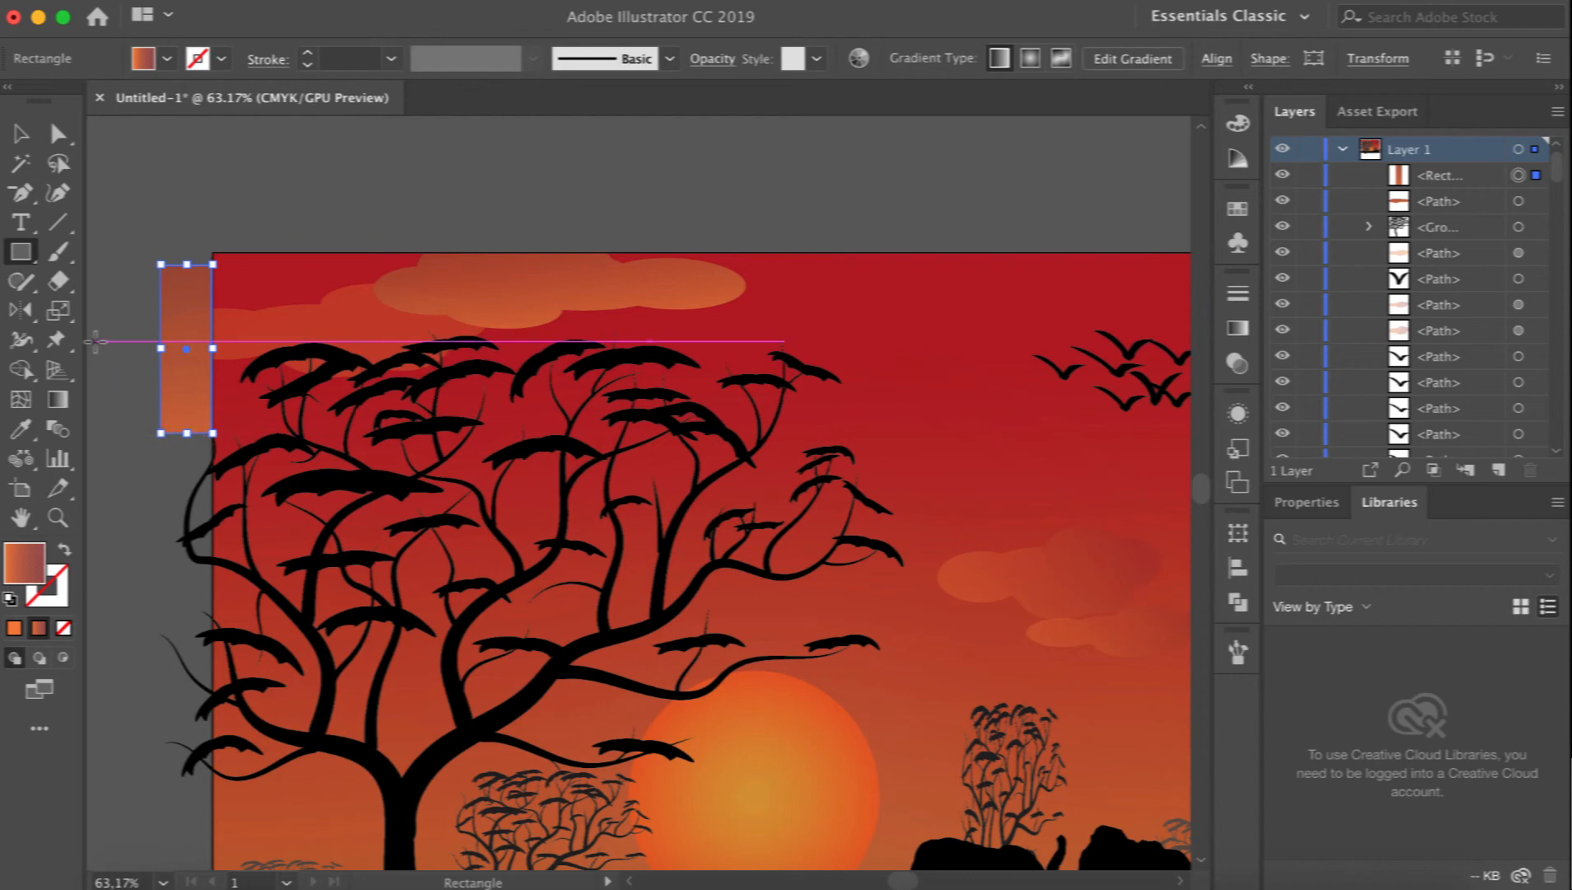
click(21, 136)
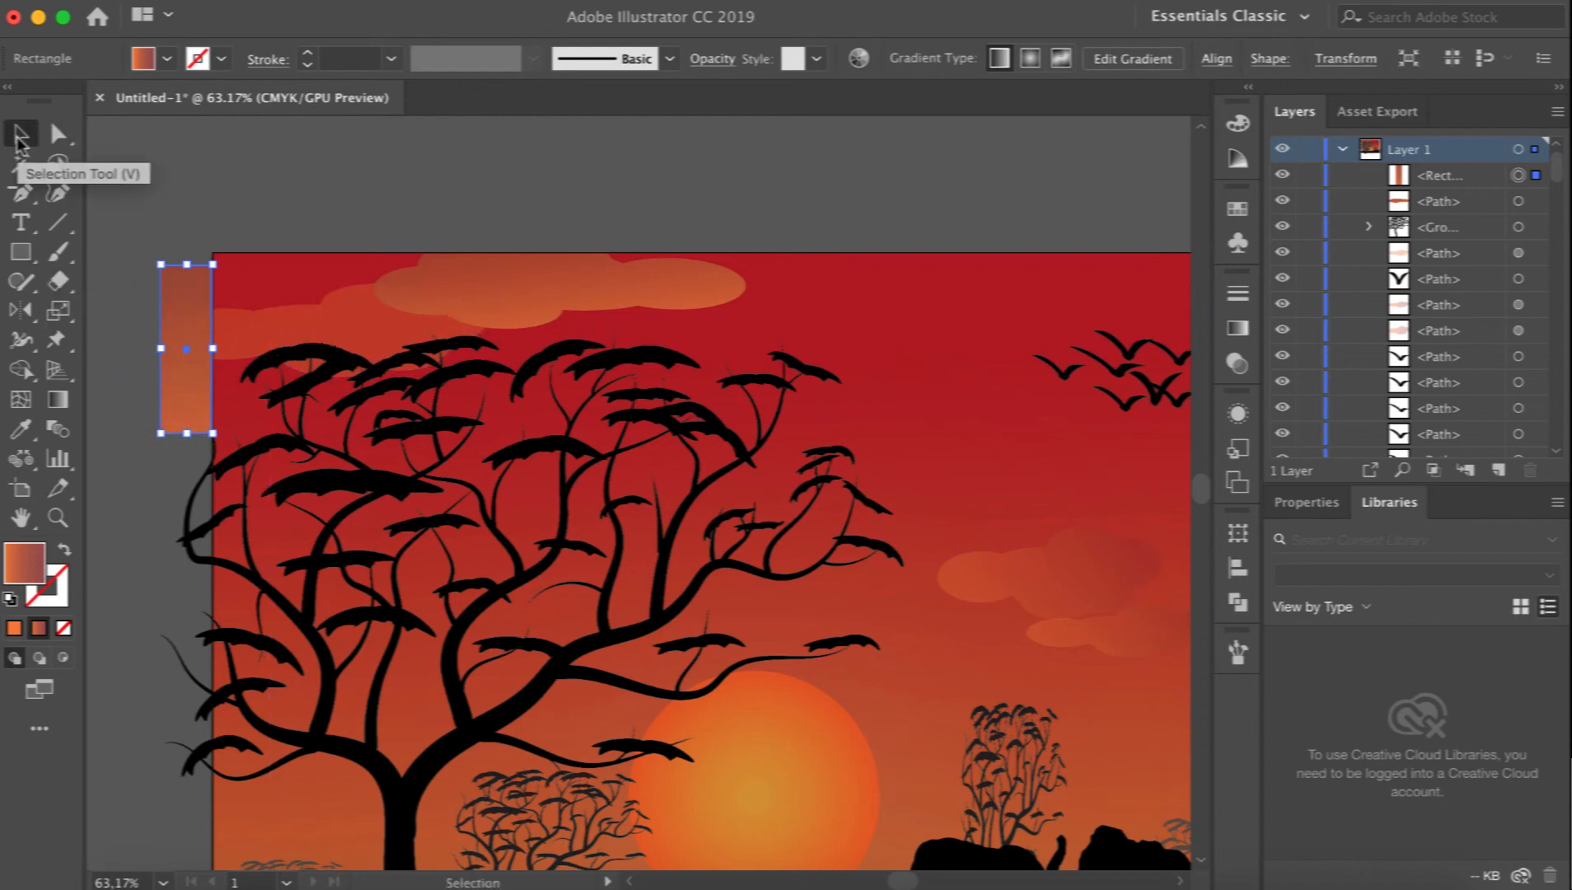
shift+click(256, 347)
click(22, 371)
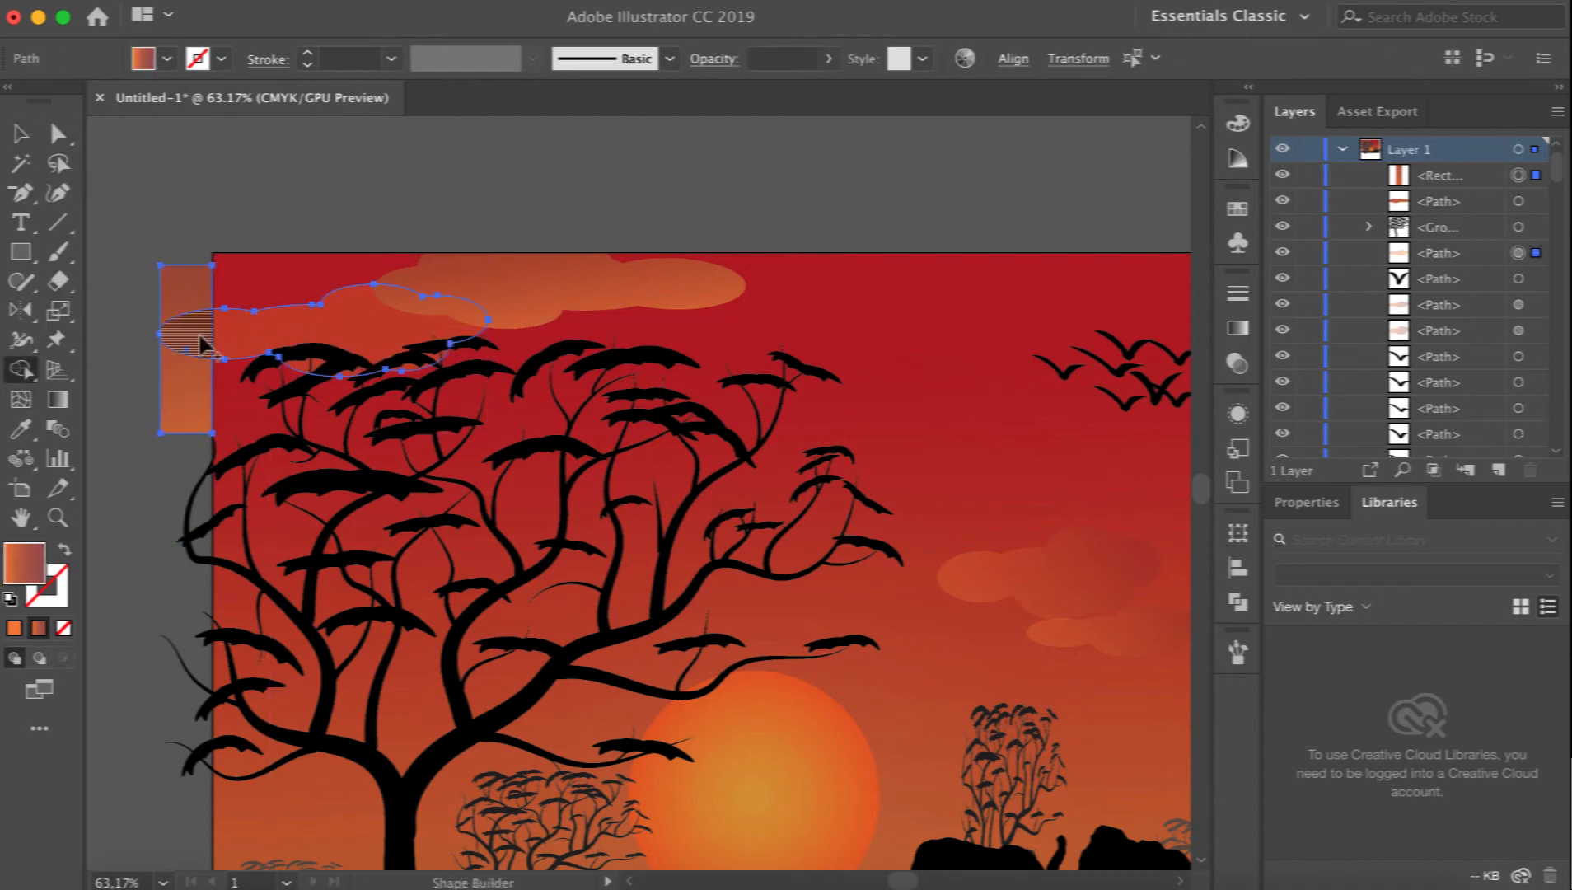
mouse_move(197, 332)
mouse_down()
mouse_move(185, 388)
mouse_move(155, 375)
mouse_up()
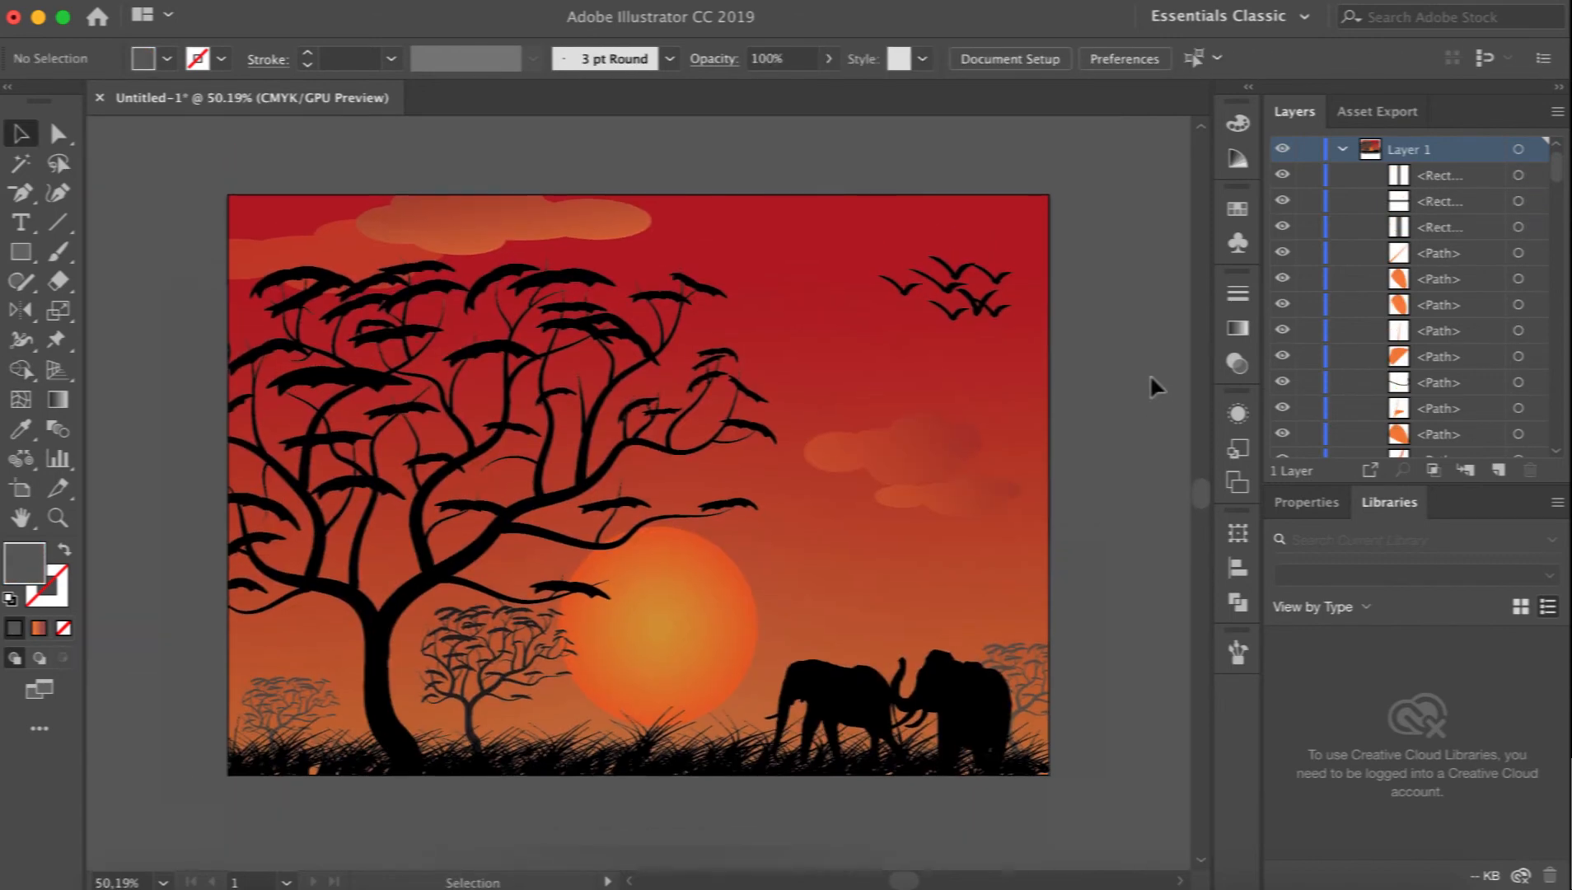
click(531, 476)
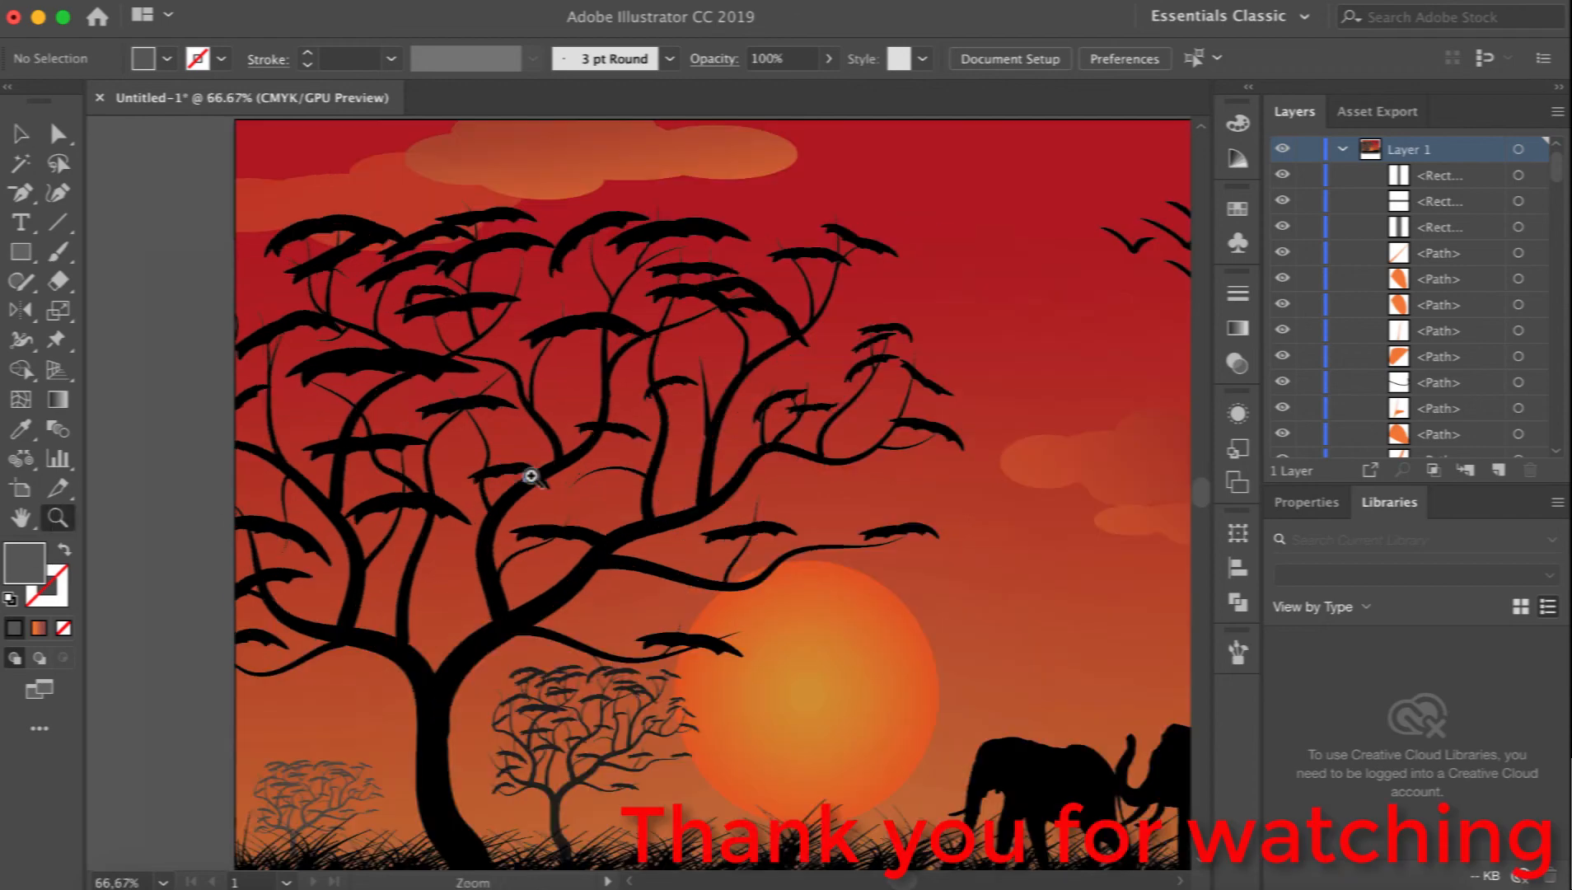